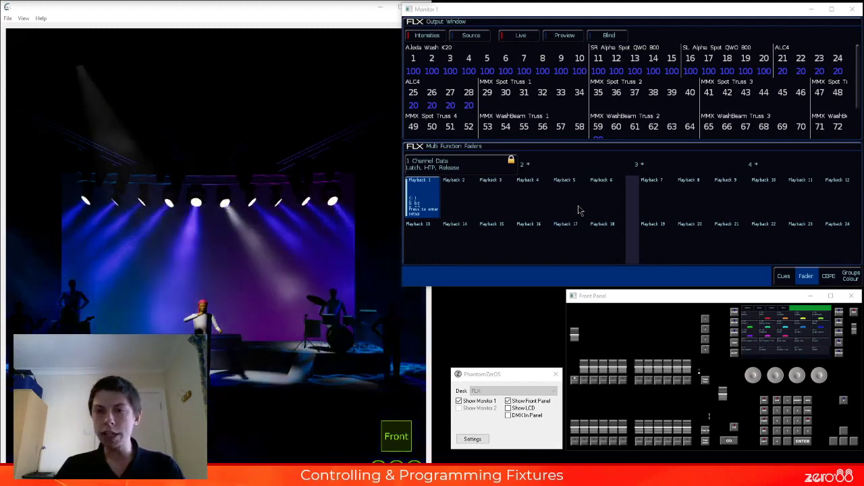
- Fade out Playback 1, clear all showfile data in the desk setup, and leave setup
drag(575, 335, 575, 388)
click(491, 275)
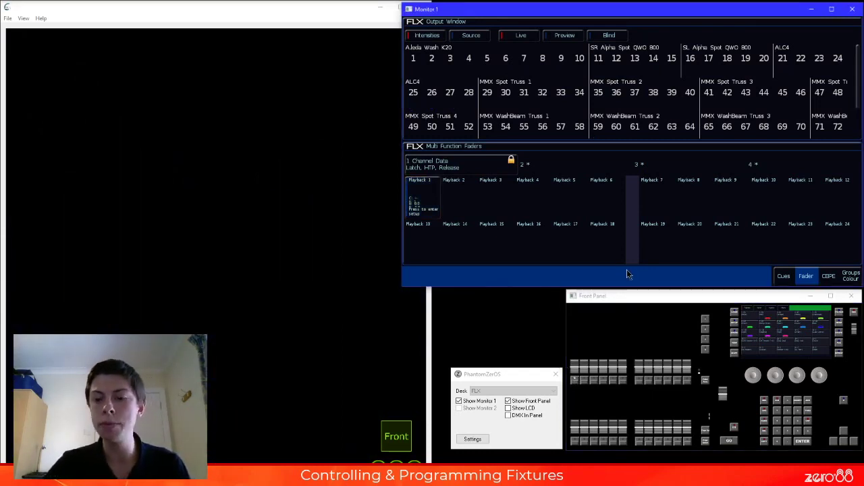
key(ctrl+s)
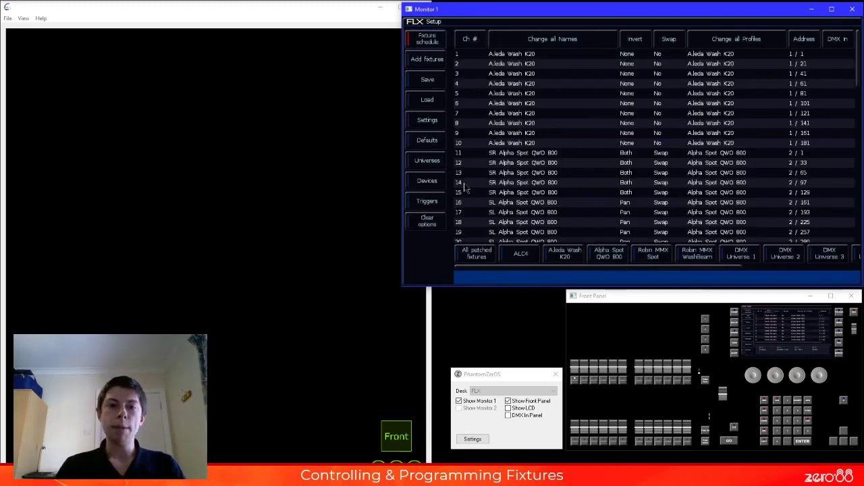
click(432, 227)
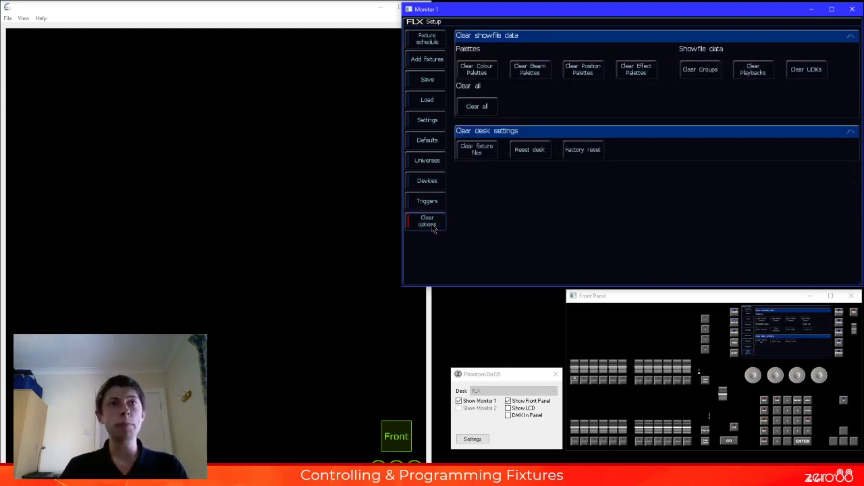
click(481, 109)
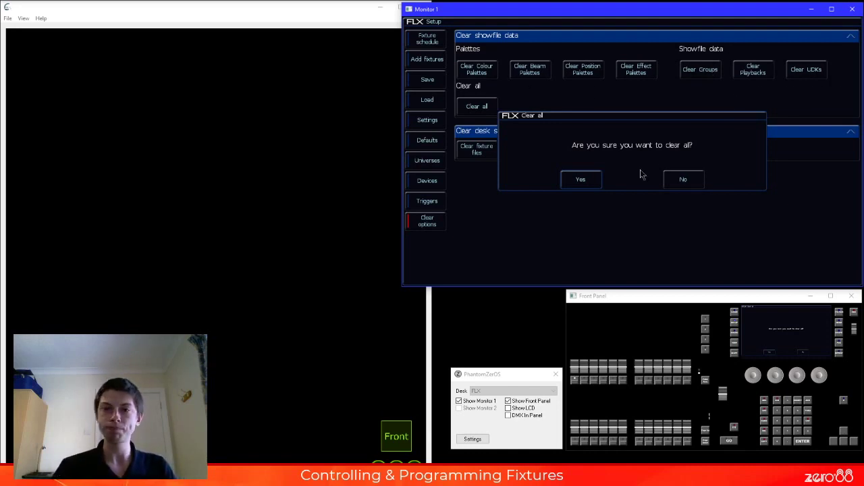
click(598, 182)
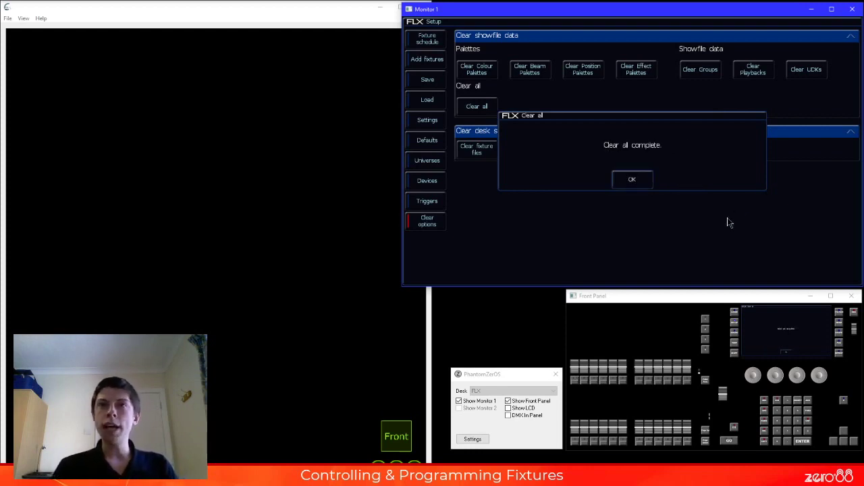
click(631, 179)
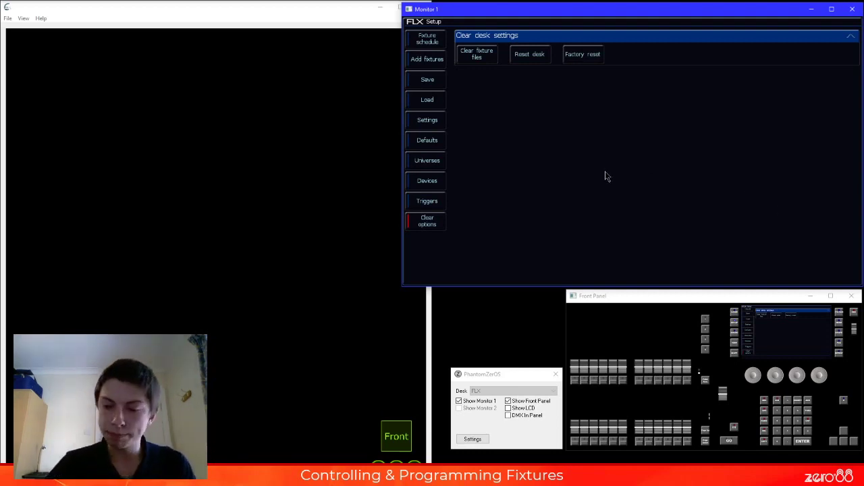
key(ctrl+s)
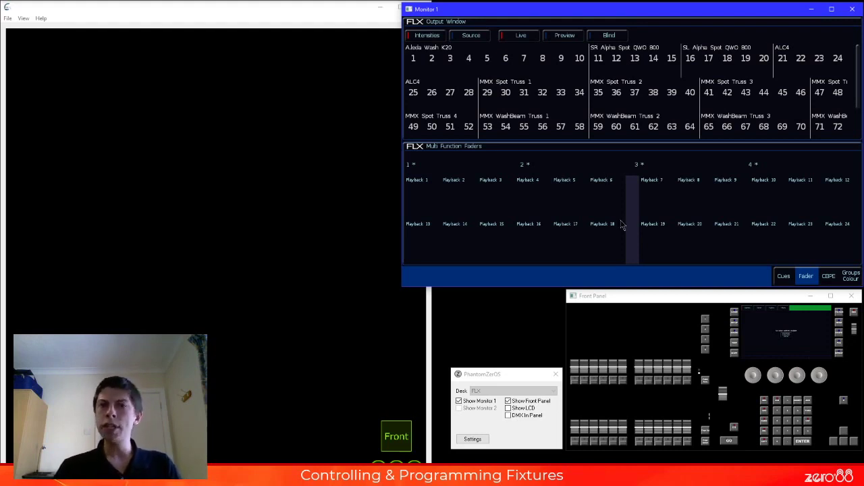
- Close the Monitor 1 window and show the desk's LCD window in its place
click(853, 9)
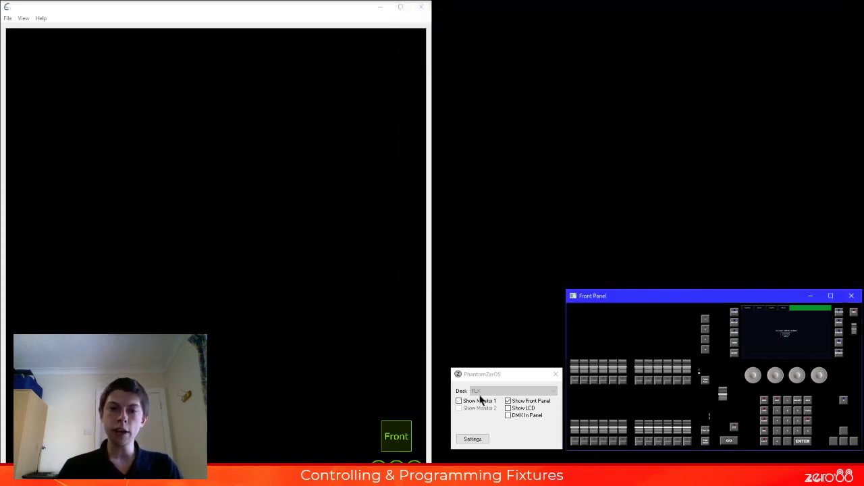
click(510, 408)
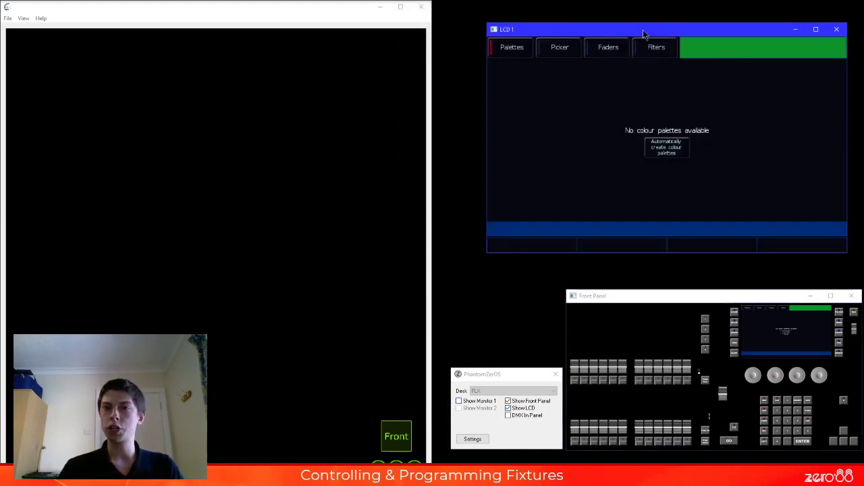
drag(643, 30, 639, 33)
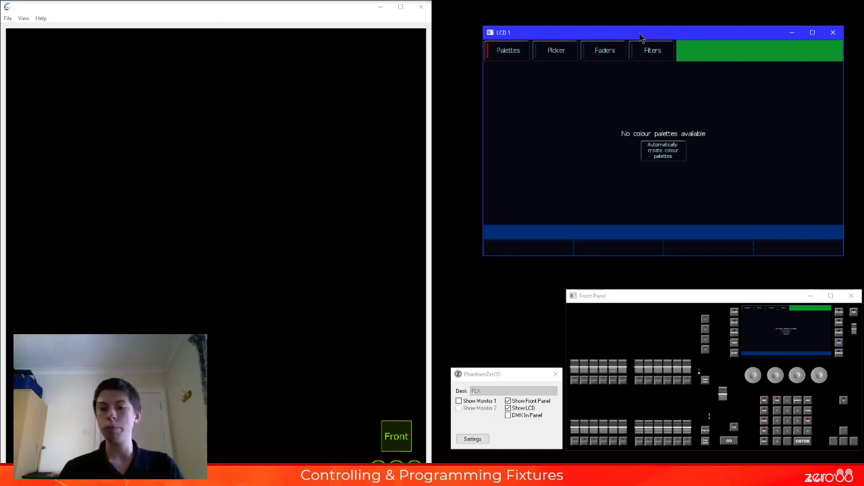
- Open the groups window and automatically create groups for the patched fixtures
key(g)
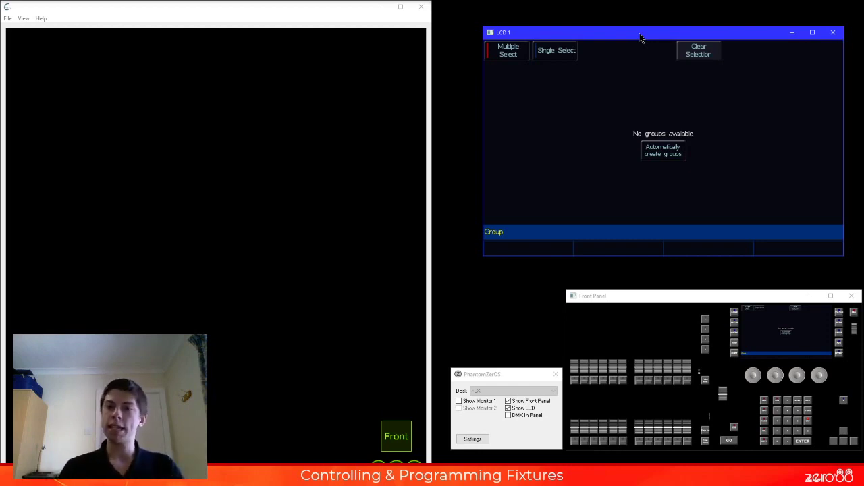
click(674, 157)
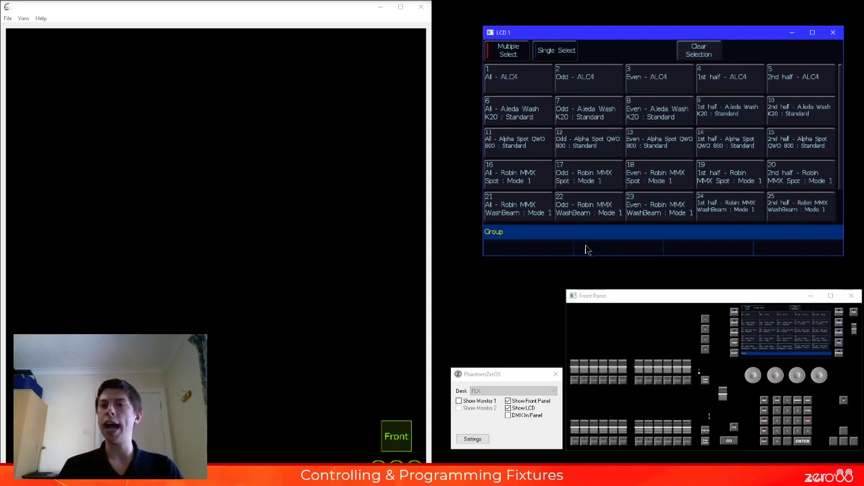
- Select group 6, All - Aleda Wash K20, and check its selected channels in the Monitor 1 output window
click(522, 117)
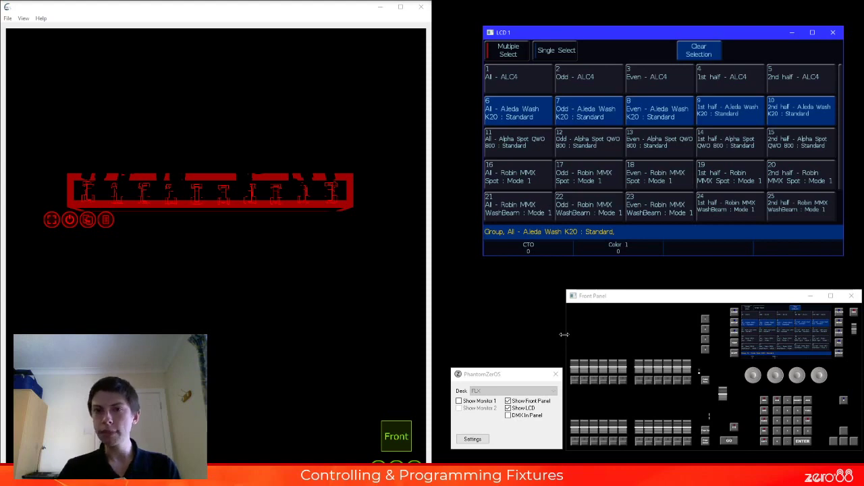
click(481, 402)
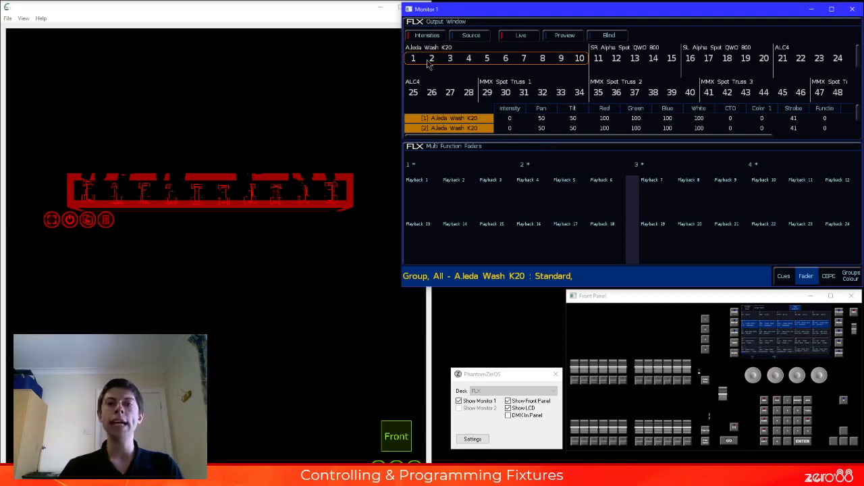
click(852, 8)
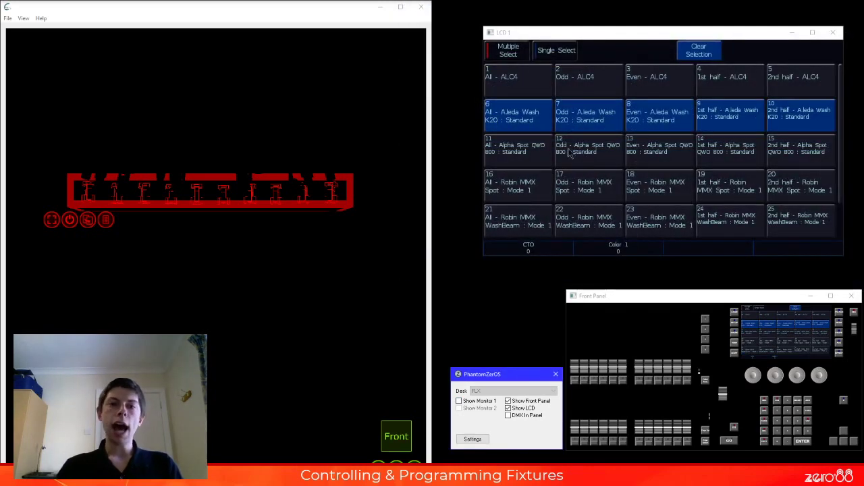
- Bring the fixtures of group 6, All - Aleda Wash K20, up to full intensity from the group itself
click(522, 119)
click(521, 118)
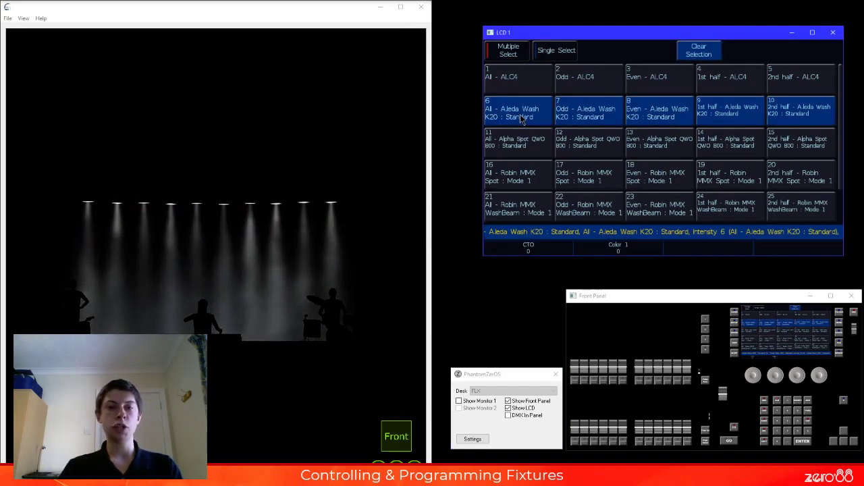
click(522, 119)
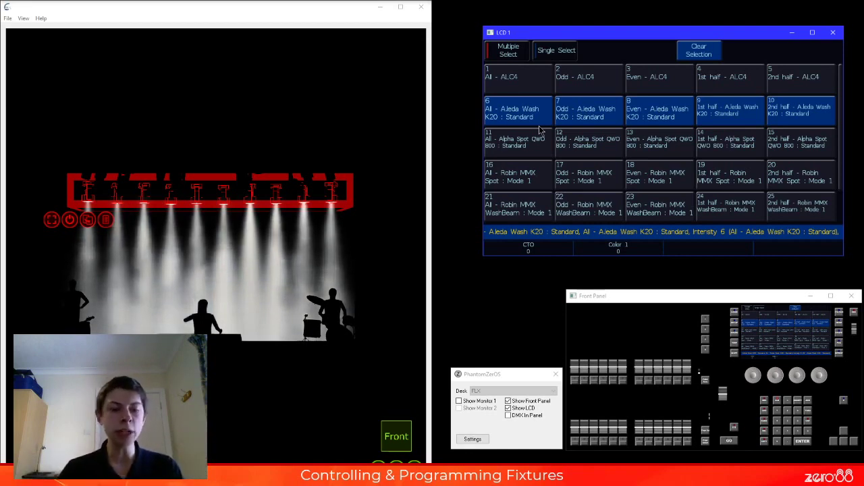
- Adjust the selected group's intensity with the commands @ 50 and @ @, and clear the programmer
key(z)
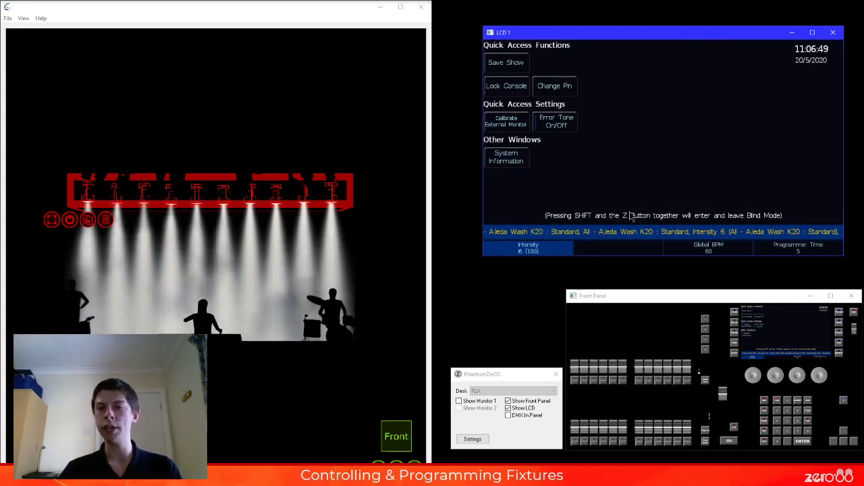
key(z)
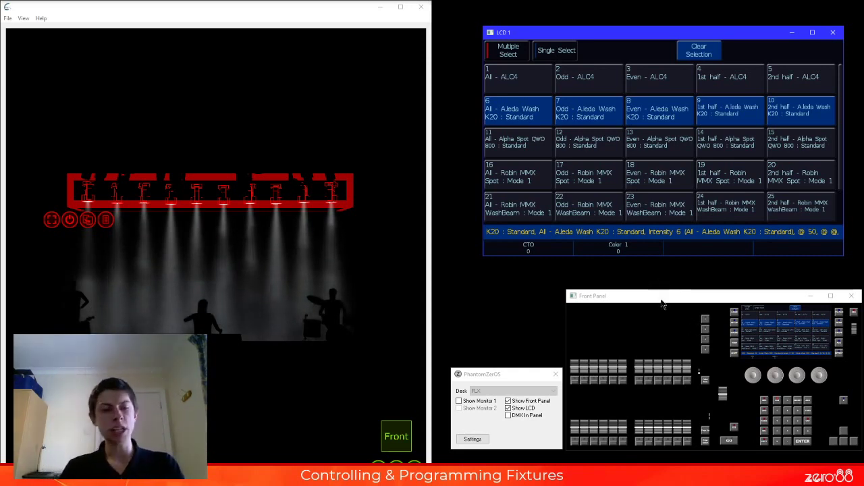
key(Escape)
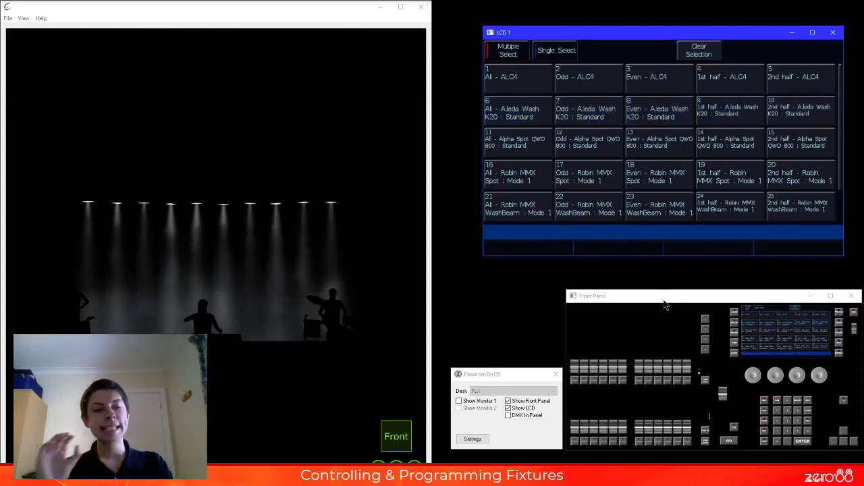
key(Escape)
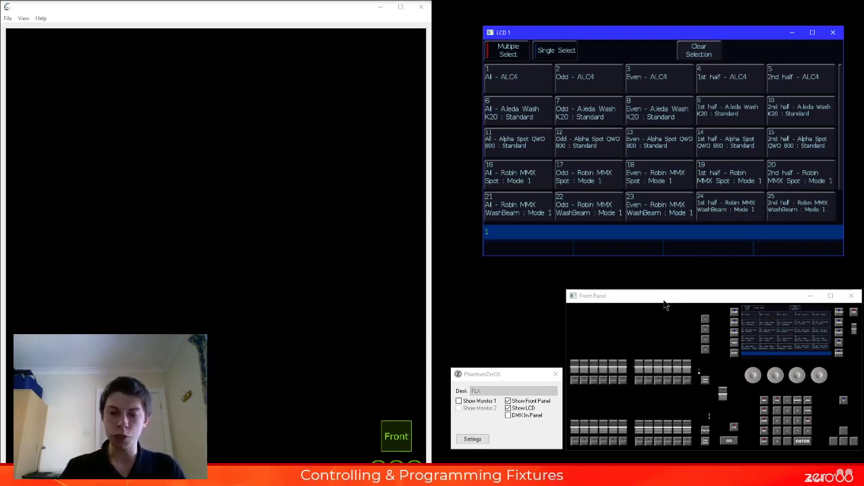
- Record fixtures 1 thru 6 as group 26 and test the new group by bringing up its intensity
key(t)
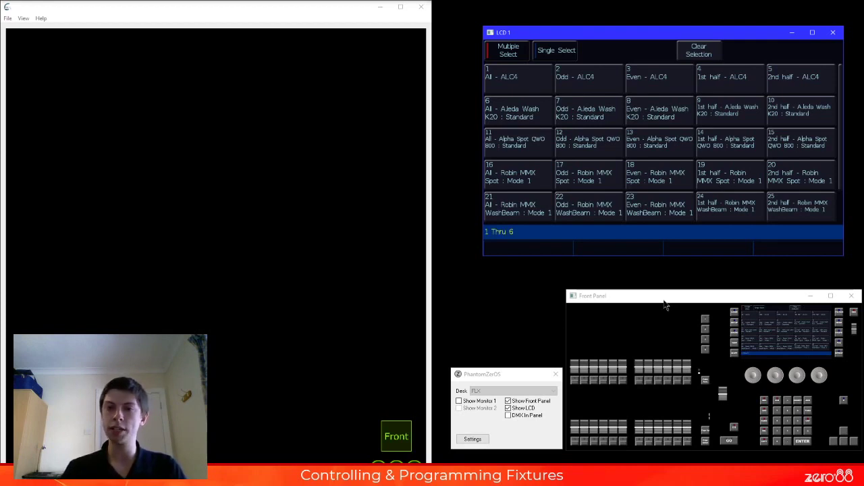
key(Return)
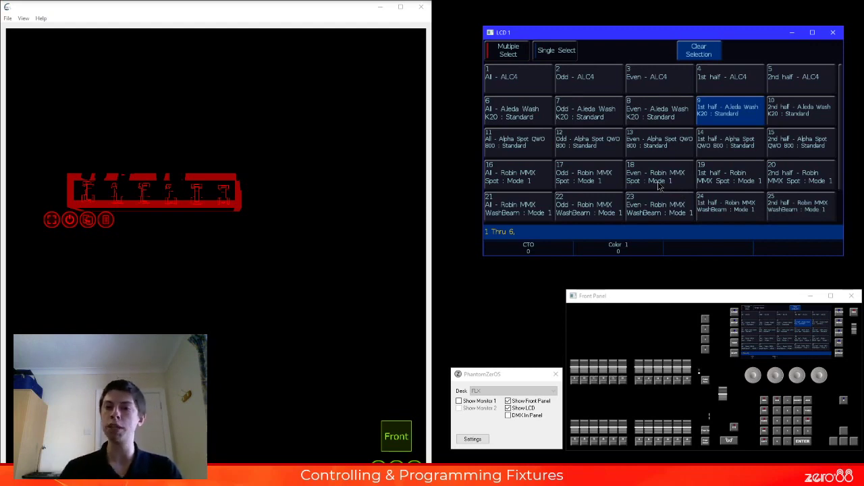
key(r)
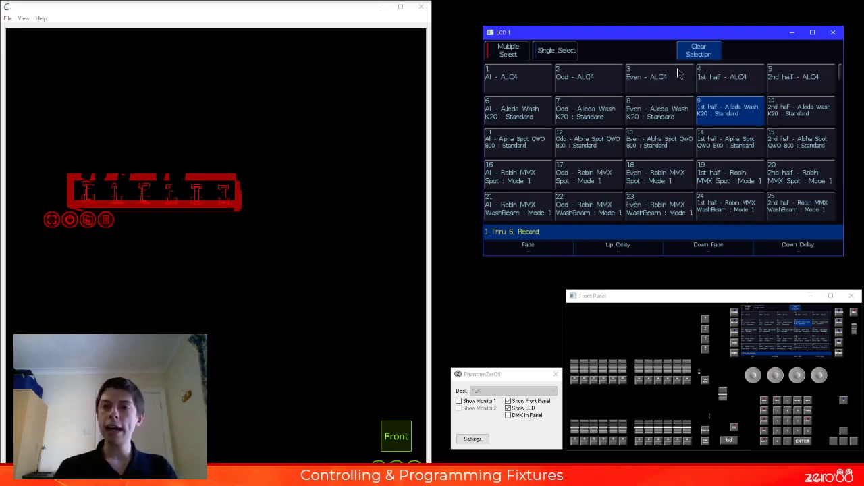
scroll(717, 132, down, 3)
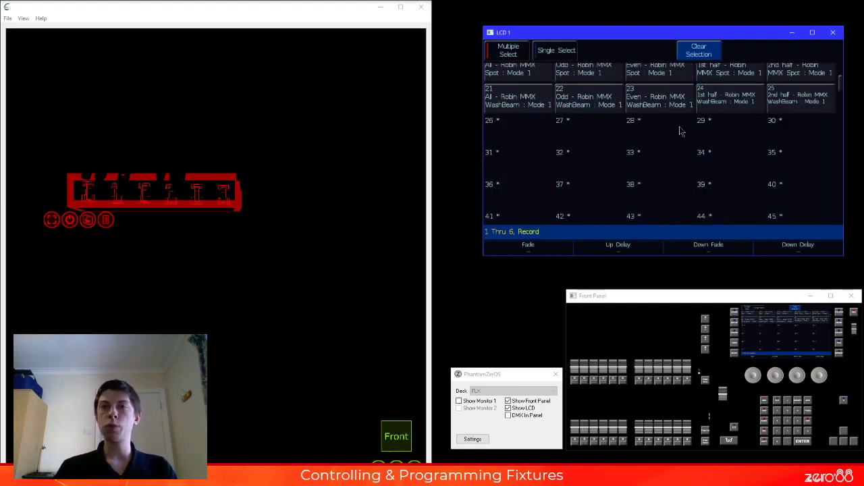
click(508, 131)
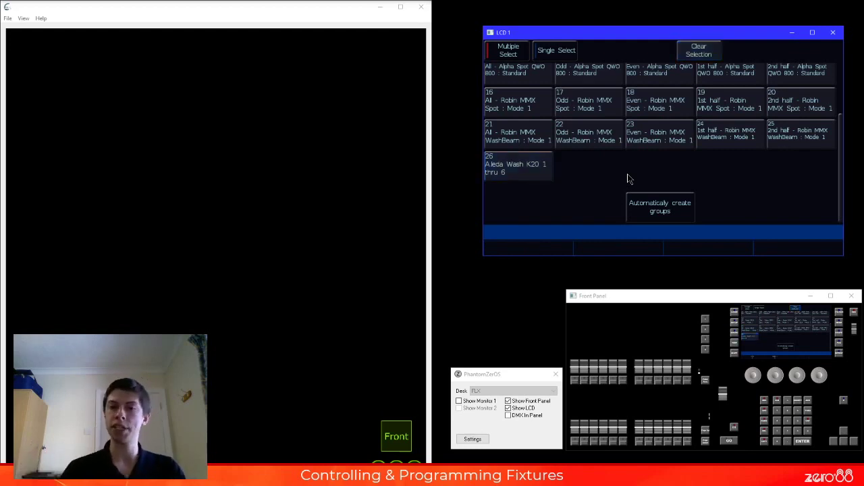
click(513, 171)
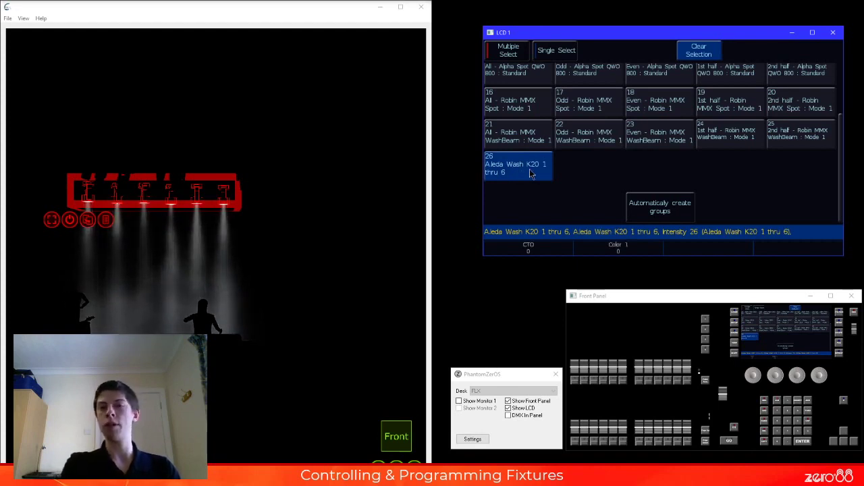
click(529, 168)
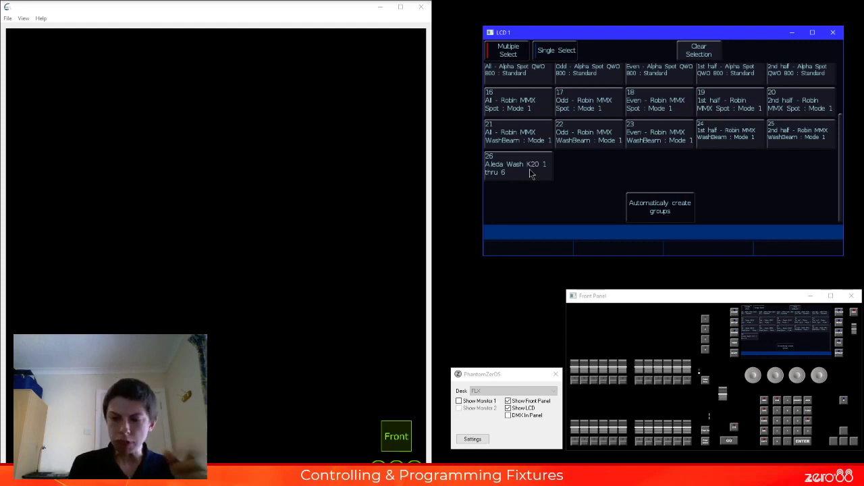
- Select fixtures in reverse order, 6 thru 1, and record them as group 27
key(t)
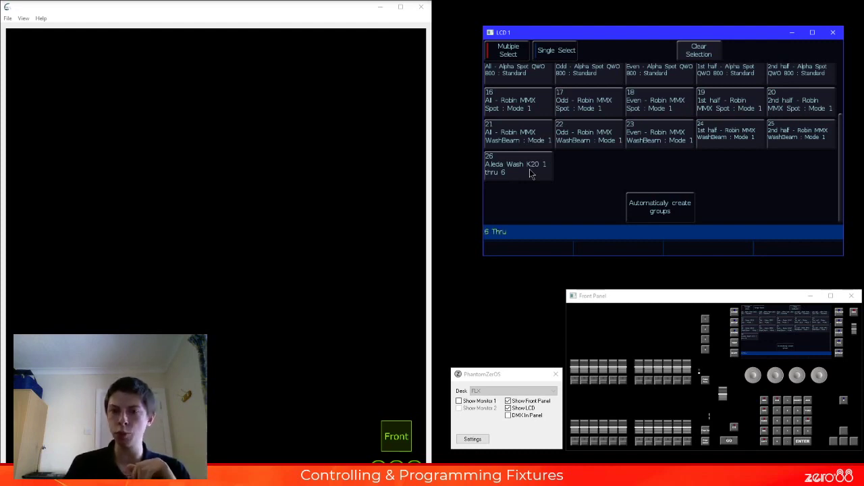
click(530, 173)
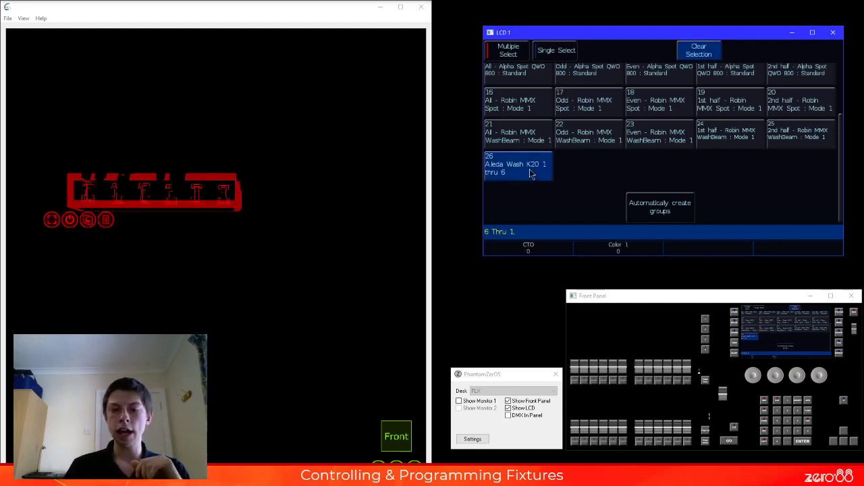
key(r)
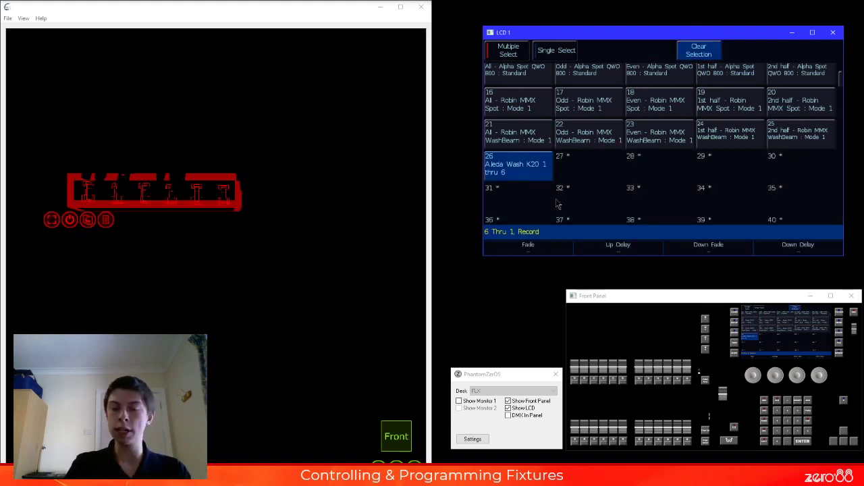
key(g)
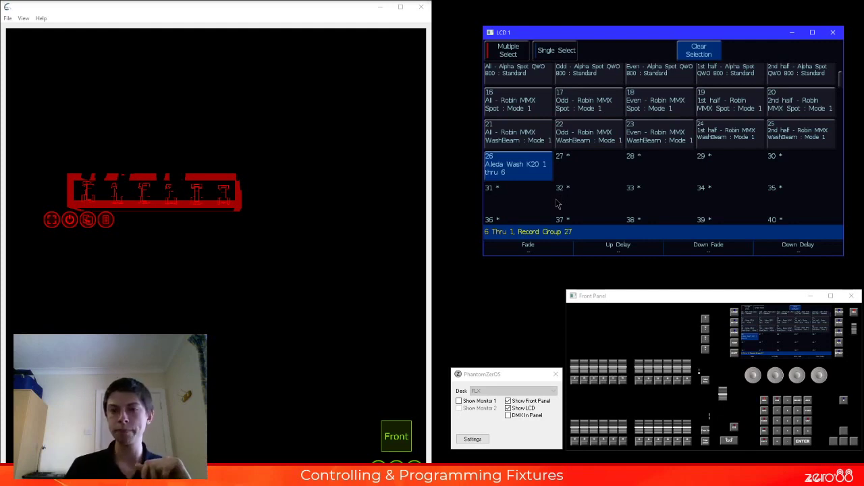
key(Return)
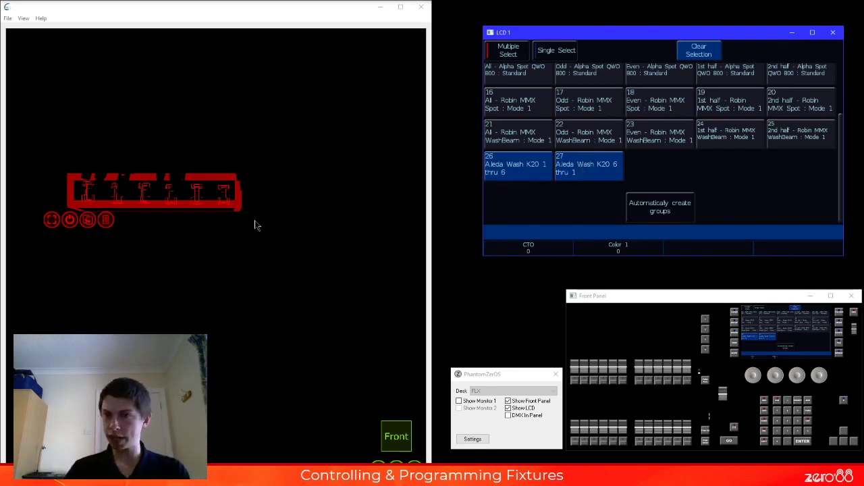
click(597, 173)
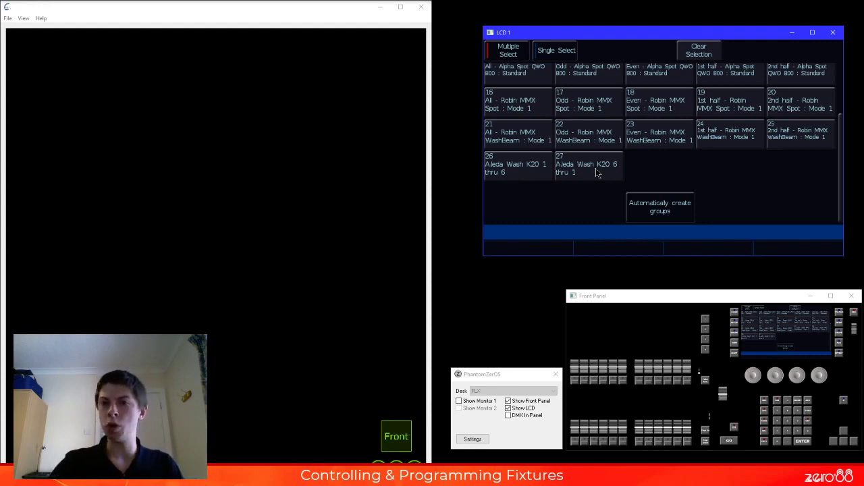
- Raise the channel faders of fixtures 1, 3, 2, 5, 4 and 6 in that order to differing intensity levels
click(573, 366)
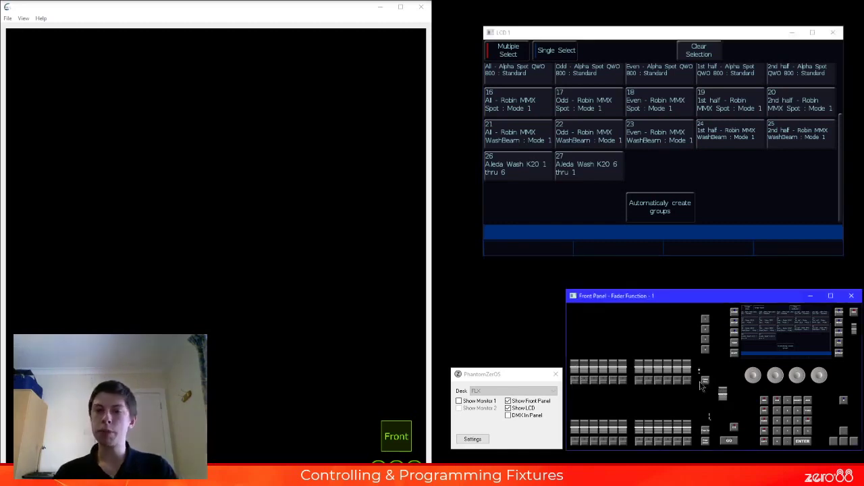
click(574, 367)
click(594, 366)
click(583, 368)
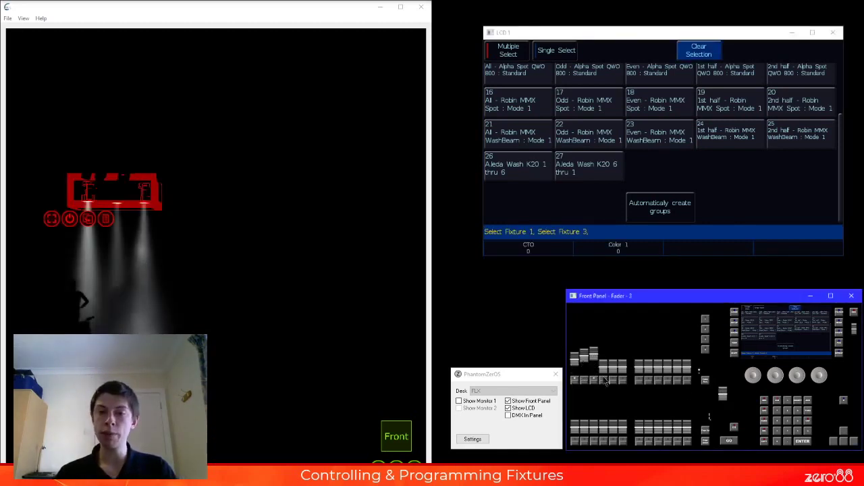
click(614, 366)
click(604, 366)
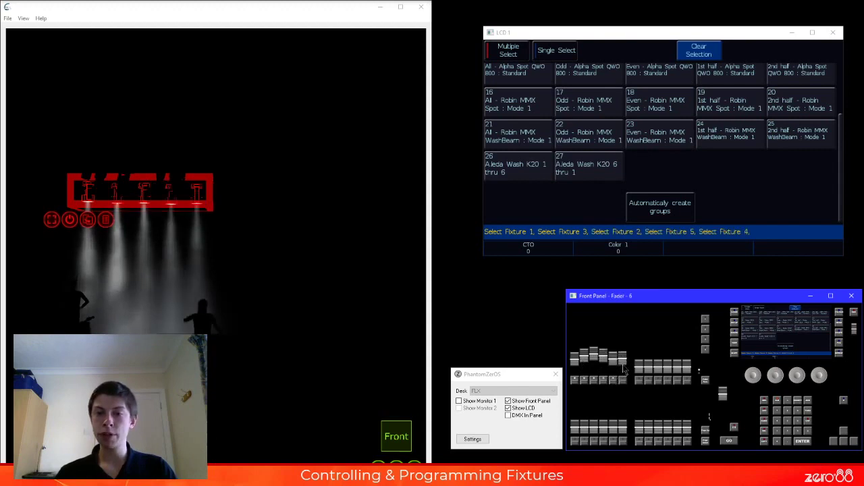
click(624, 366)
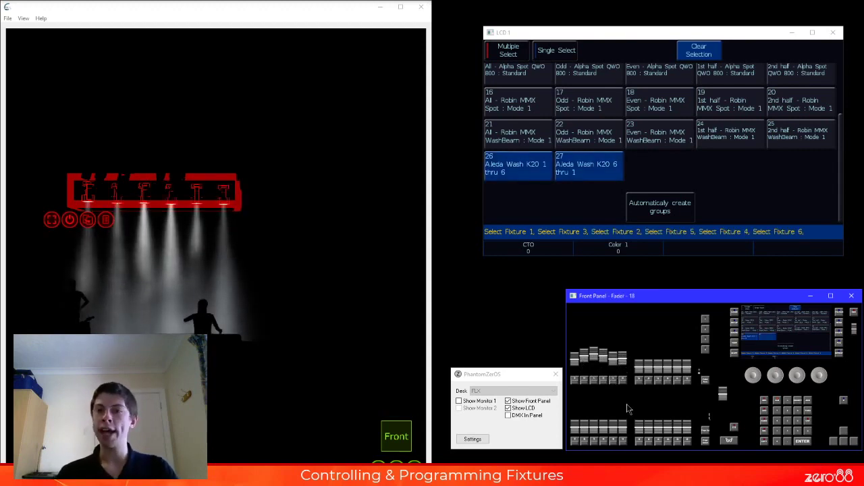
- Record the fixtures with their intensities as group 28, clear the programmer, and recall the group's stored intensities
click(764, 400)
click(652, 169)
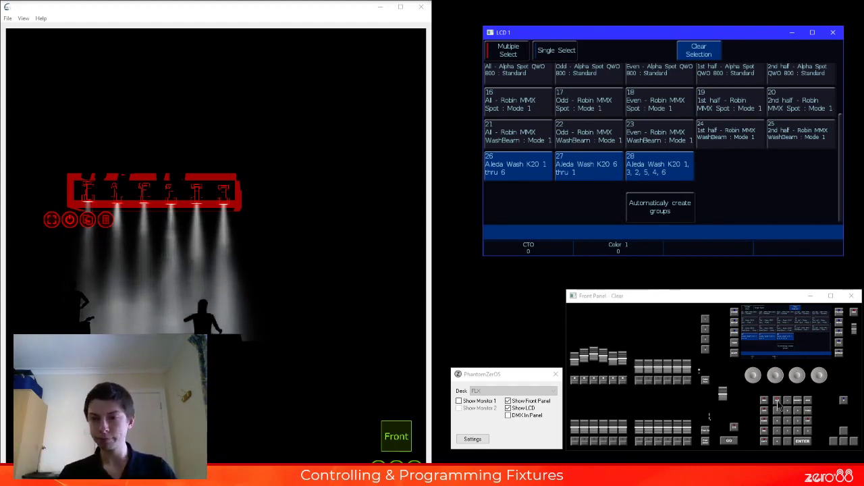
key(BackSpace)
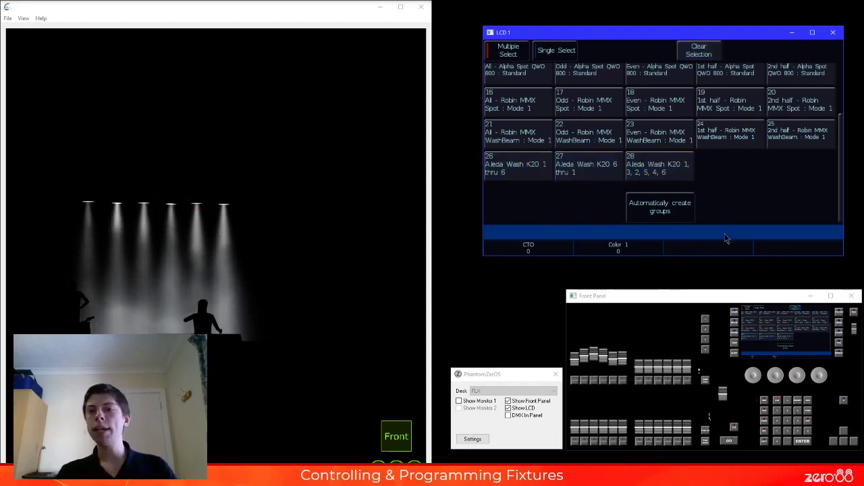
click(657, 175)
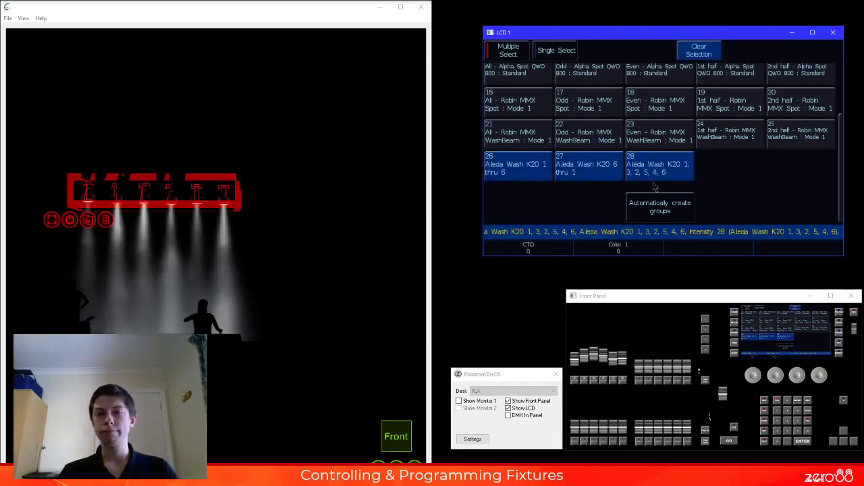
- Show Monitor 1 to examine the output intensities of fixtures 1 to 6, and close it again
click(485, 400)
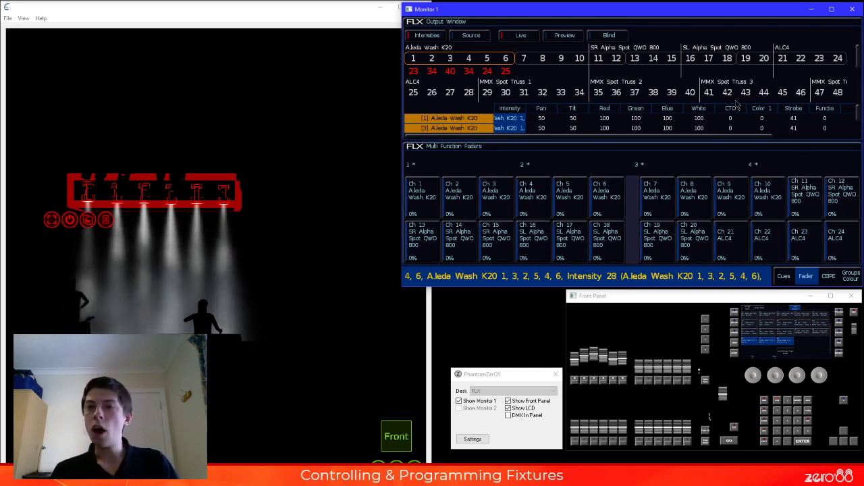
click(853, 9)
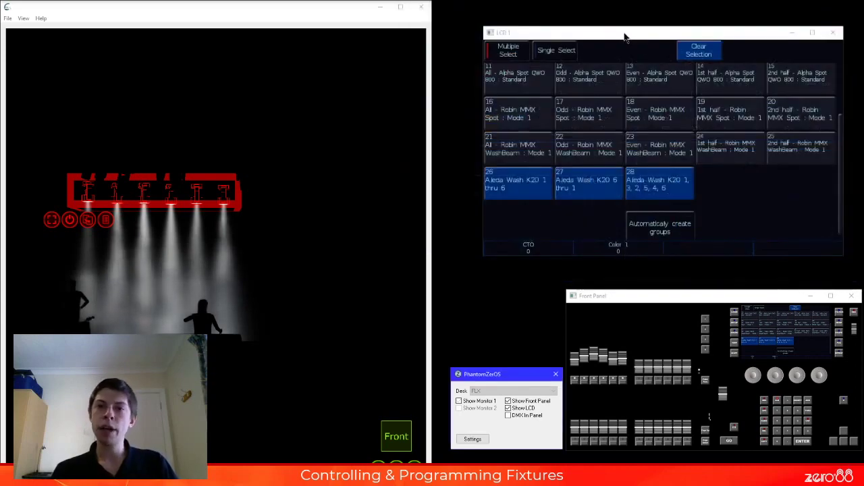
drag(618, 34, 607, 32)
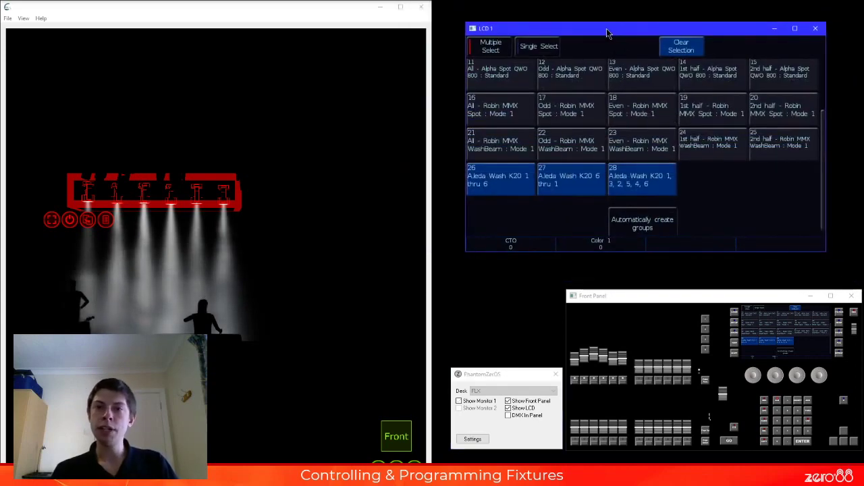
- Override the intensity of group 28 to 31 with the encoder wheel, return to the groups, and clear the programmer
click(655, 191)
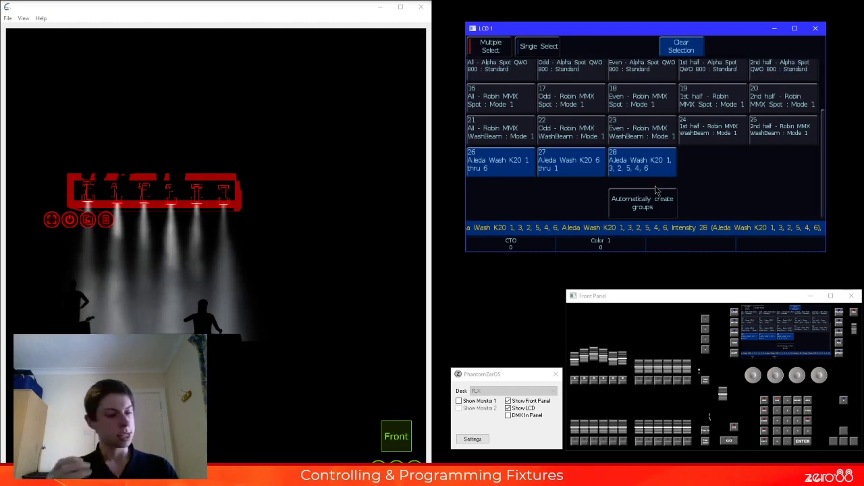
key(z)
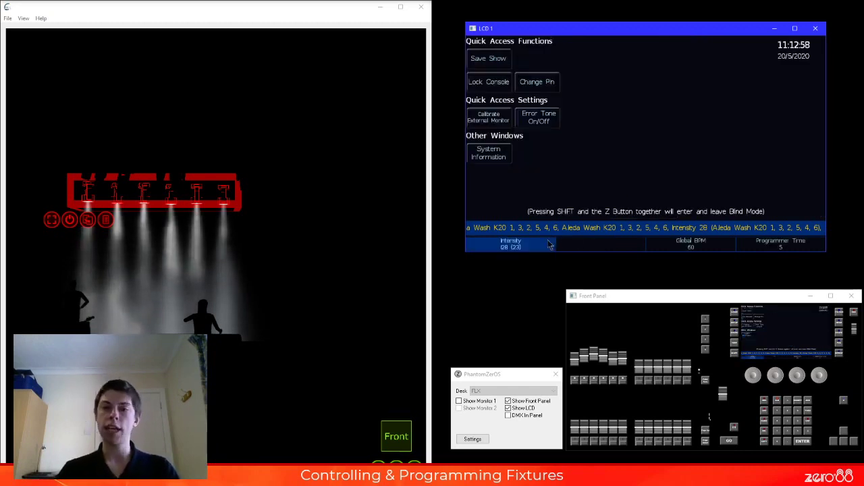
drag(756, 377, 777, 360)
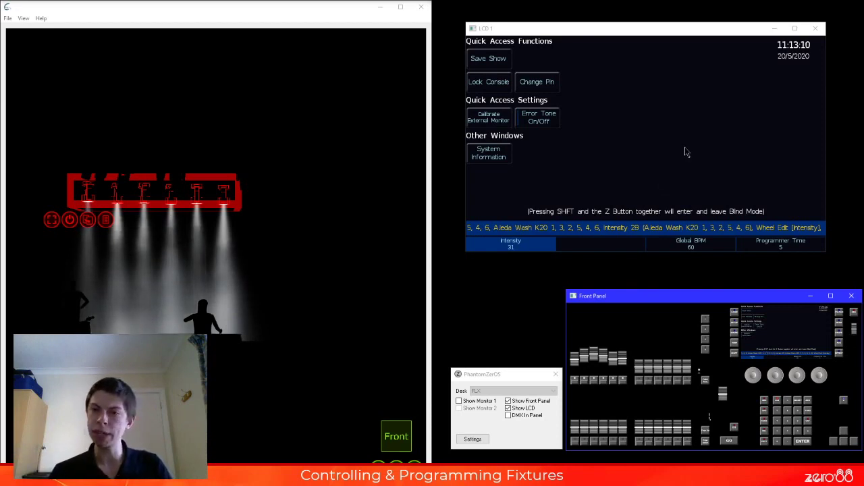
key(g)
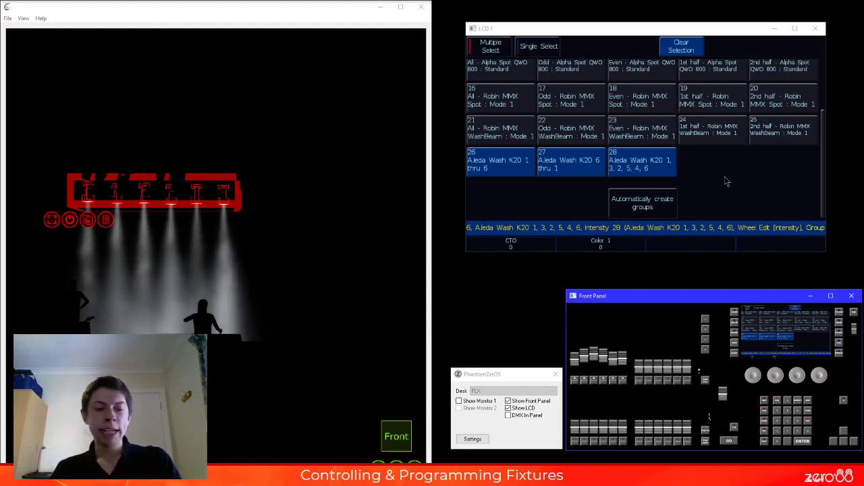
key(Escape)
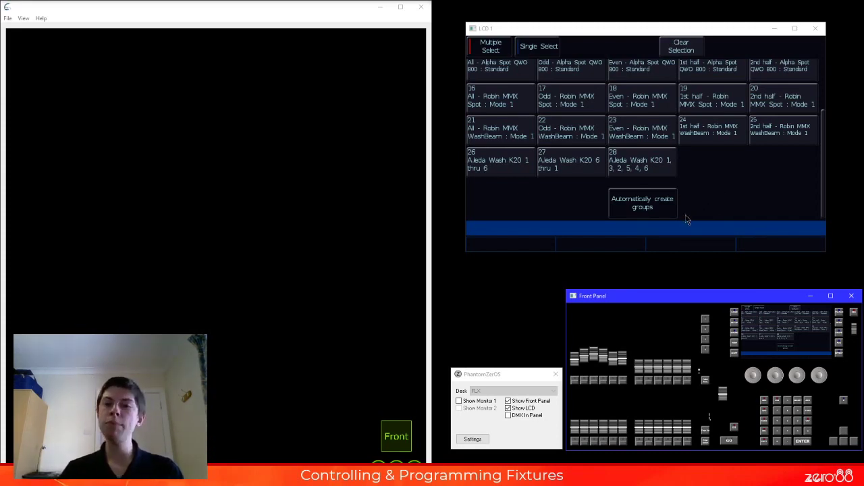
- Rename group 26 as My Group
click(635, 213)
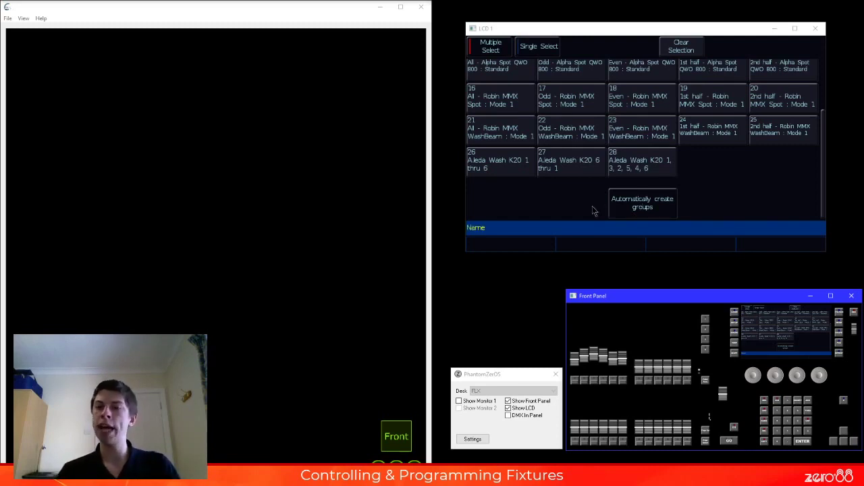
click(505, 169)
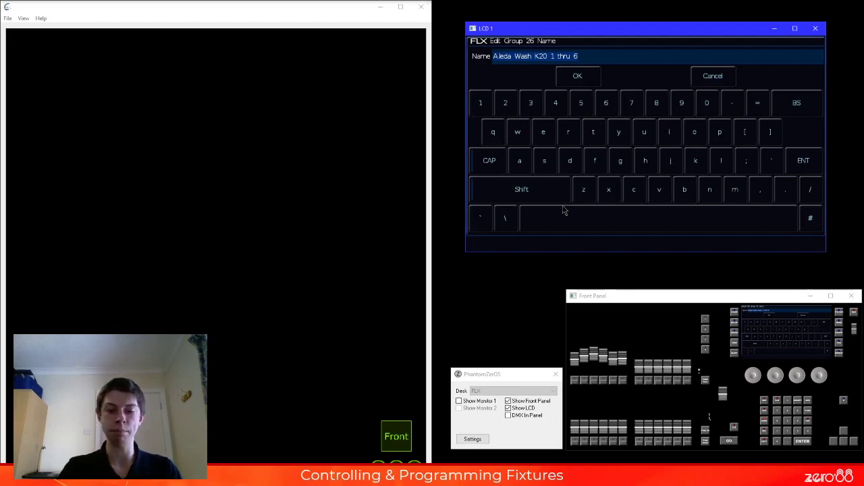
text(My Group)
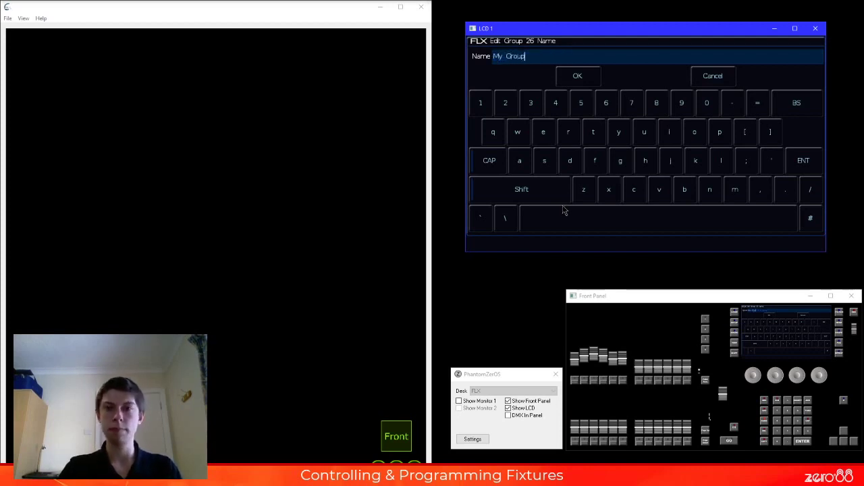
key(Return)
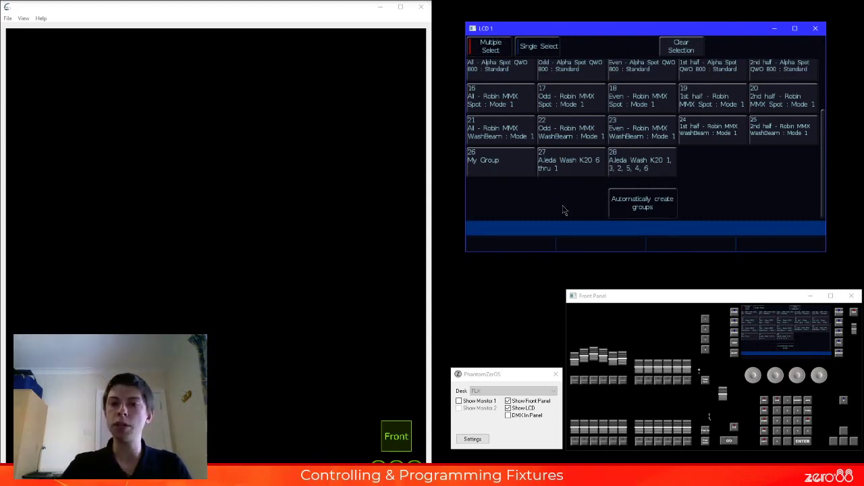
- Delete group 28, Aleda Wash K20 1, 3, 2, 5, 4, 6, and confirm the deletion
key(Delete)
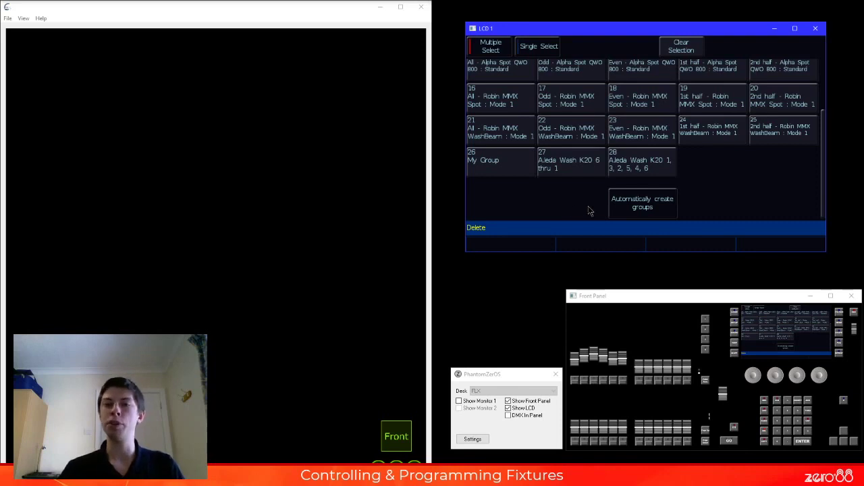
click(663, 167)
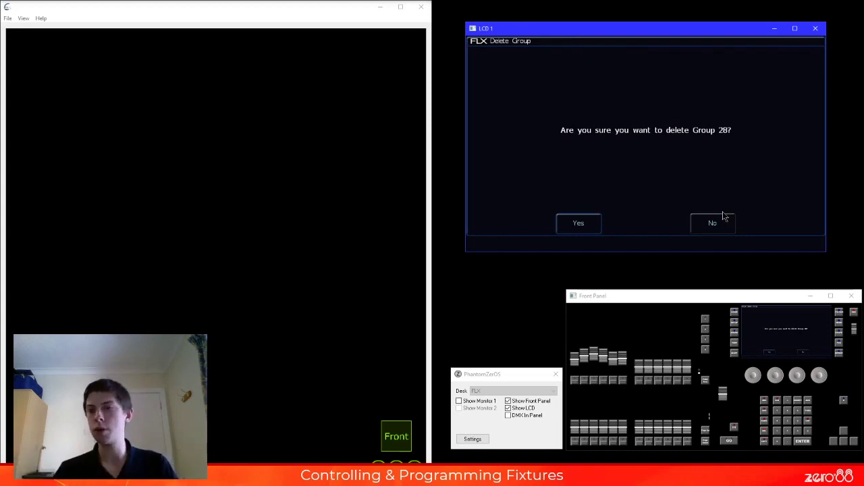
click(585, 229)
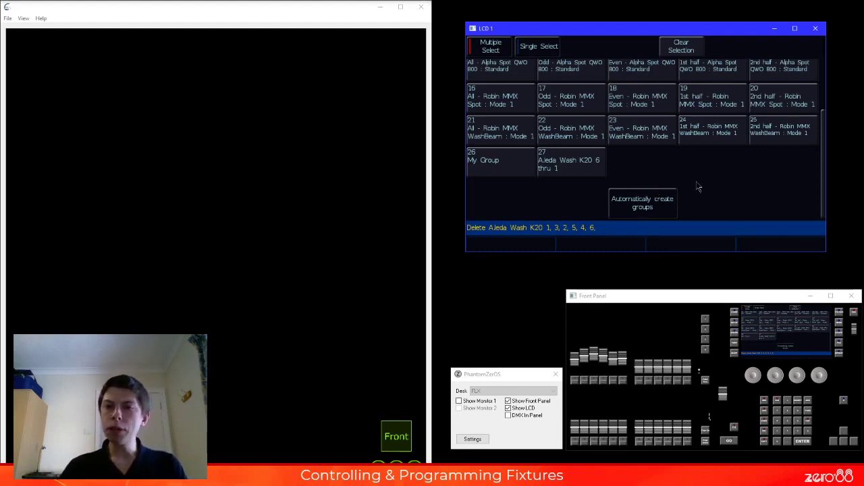
- Bring up group 6, All - Aleda Wash K20, from the group itself and automatically create position palettes
scroll(699, 187, up, 3)
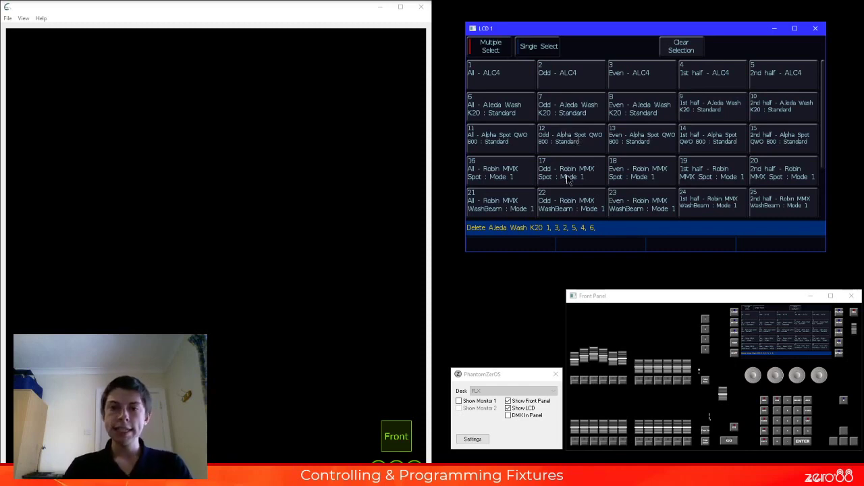
click(507, 113)
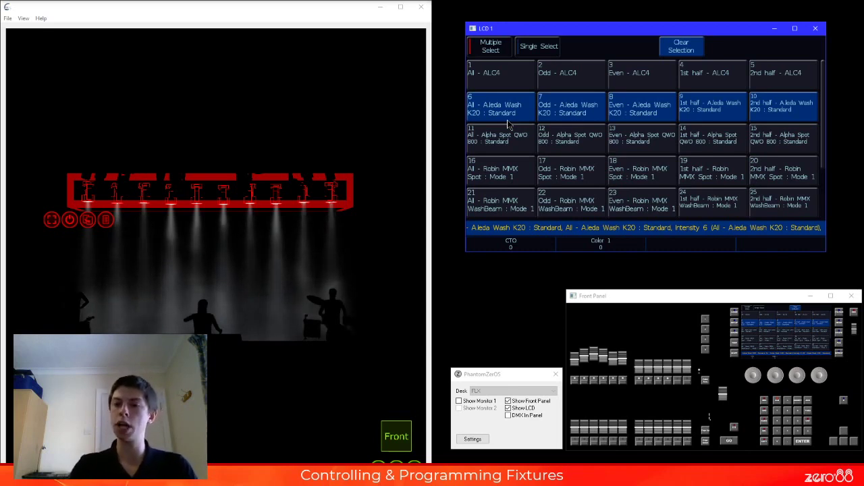
key(p)
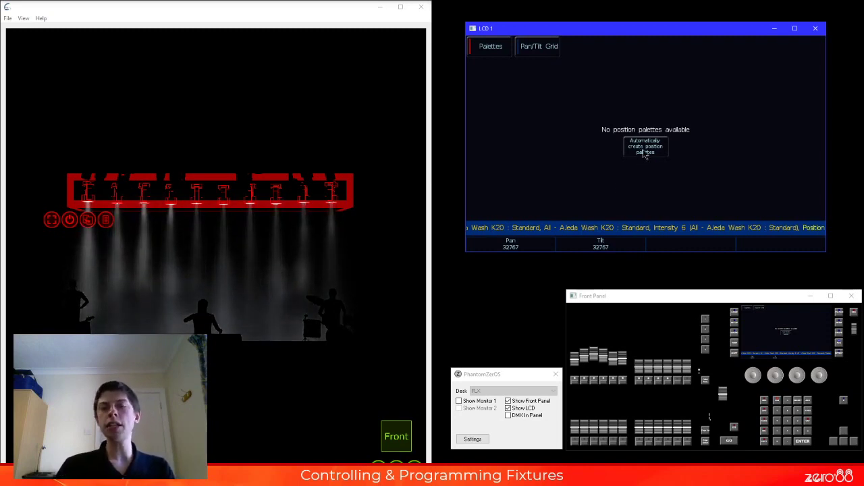
click(645, 152)
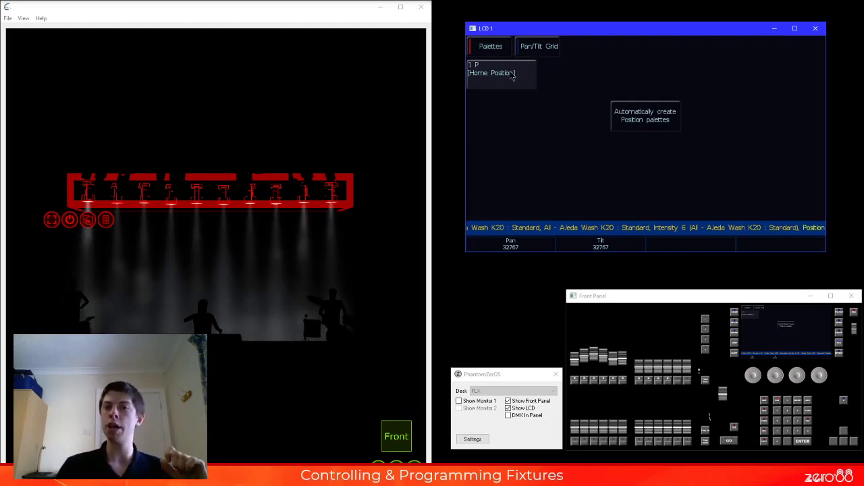
- Apply the Home Position palette to the group, try out the tilt range, and return the fixtures to Home Position
click(515, 84)
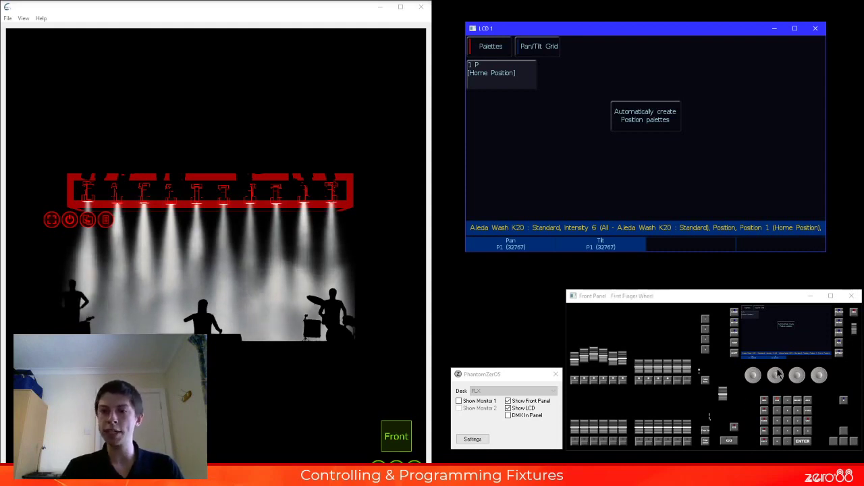
drag(778, 375, 775, 375)
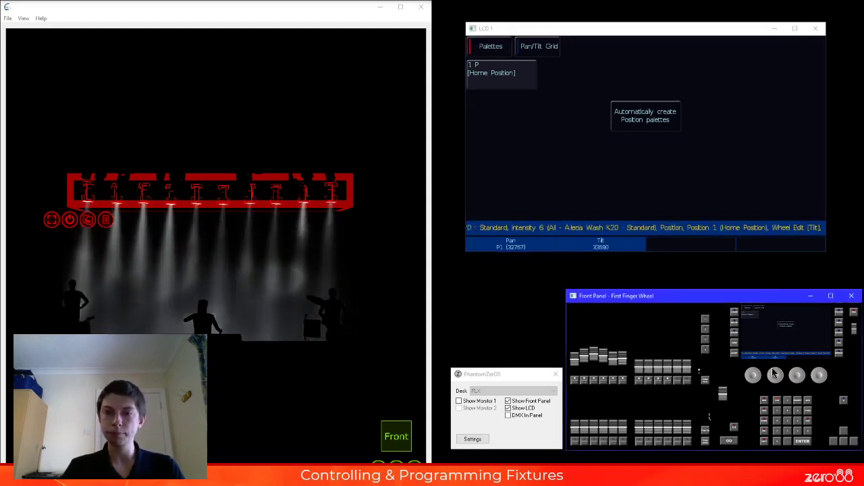
scroll(775, 375, up, 10)
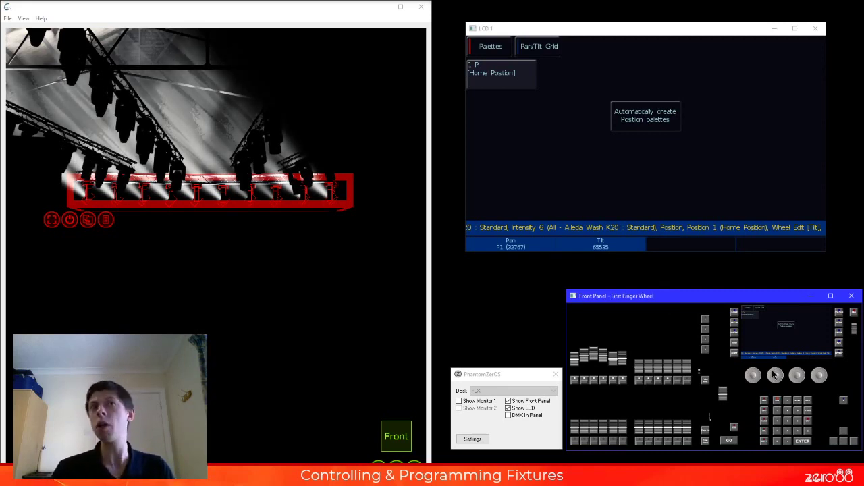
drag(776, 375, 832, 380)
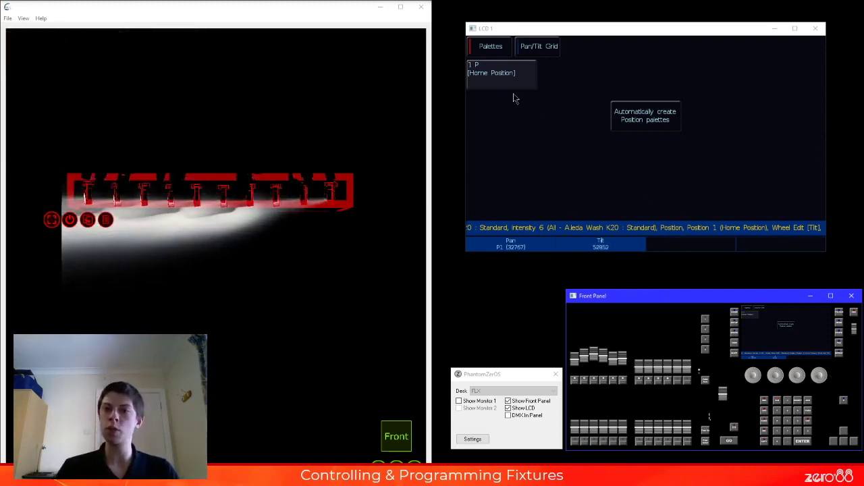
click(503, 77)
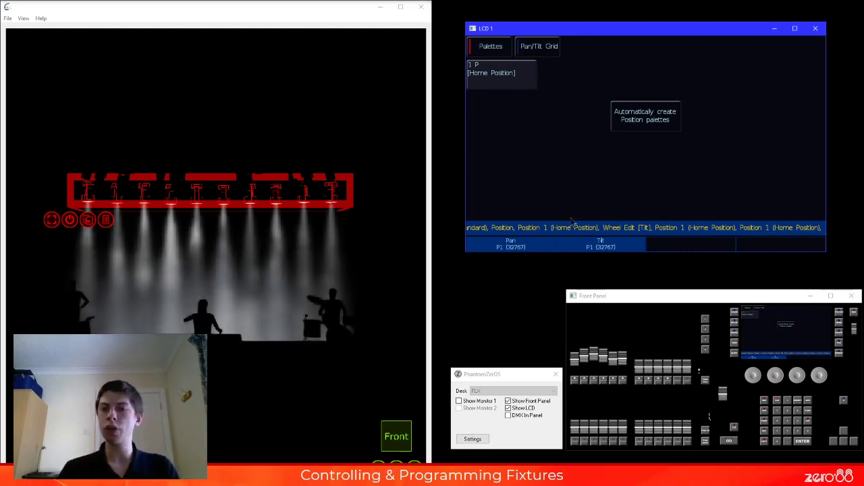
- Aim the selected wash fixtures over the stage with pan at 22437 and tilt at 42972
drag(775, 375, 823, 366)
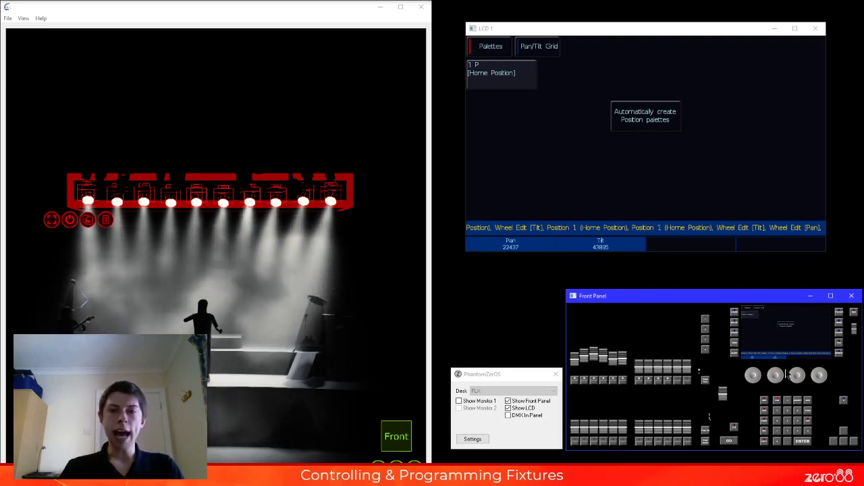
scroll(782, 376, down, 3)
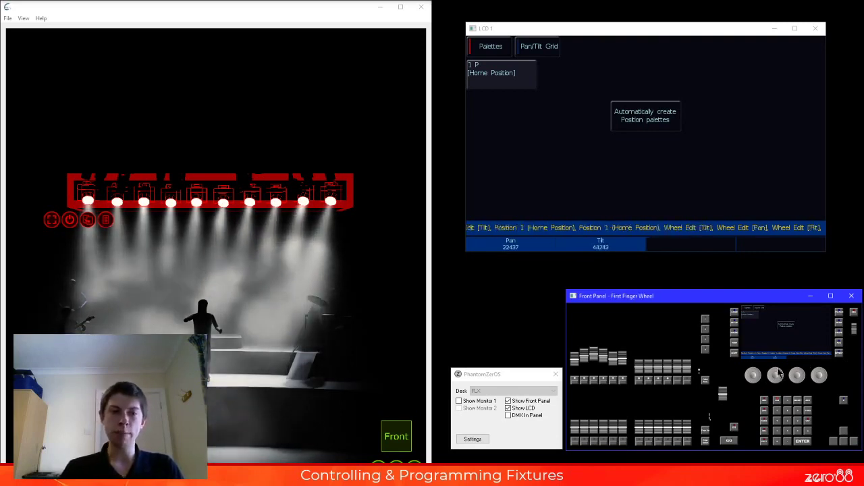
scroll(781, 375, down, 5)
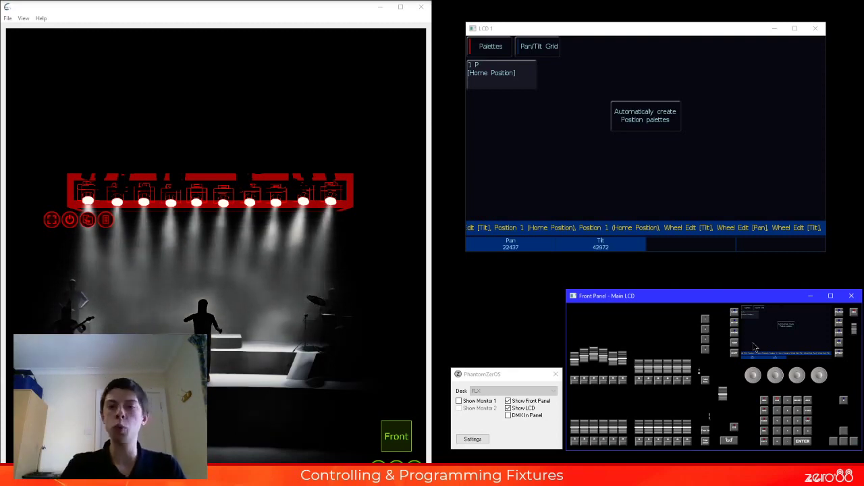
- Record the current aim as position palette 2 and test it by recalling Home Position and the new palette in turn
key(r)
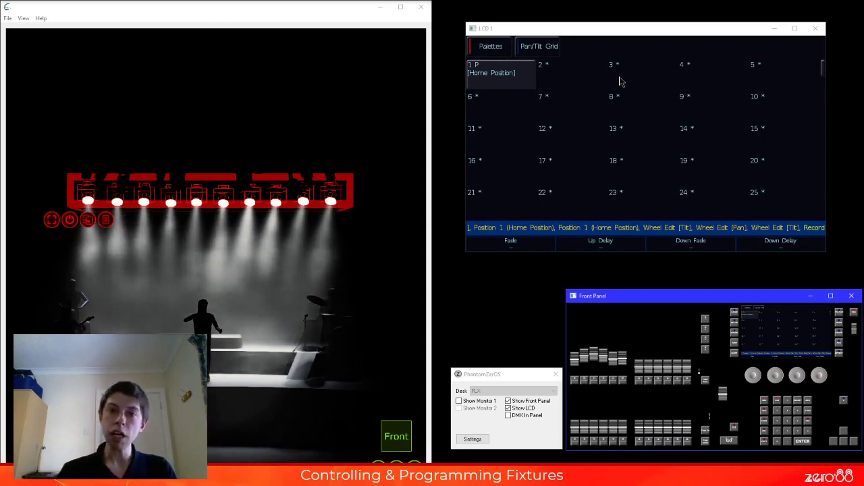
click(561, 77)
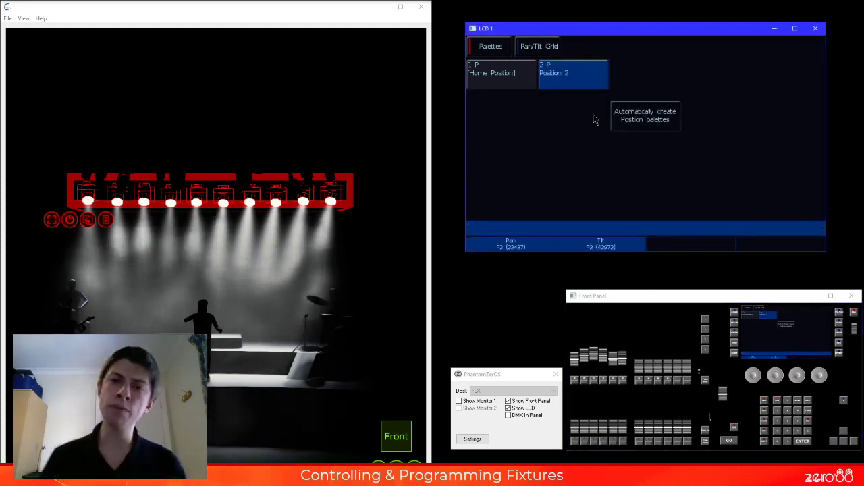
click(503, 79)
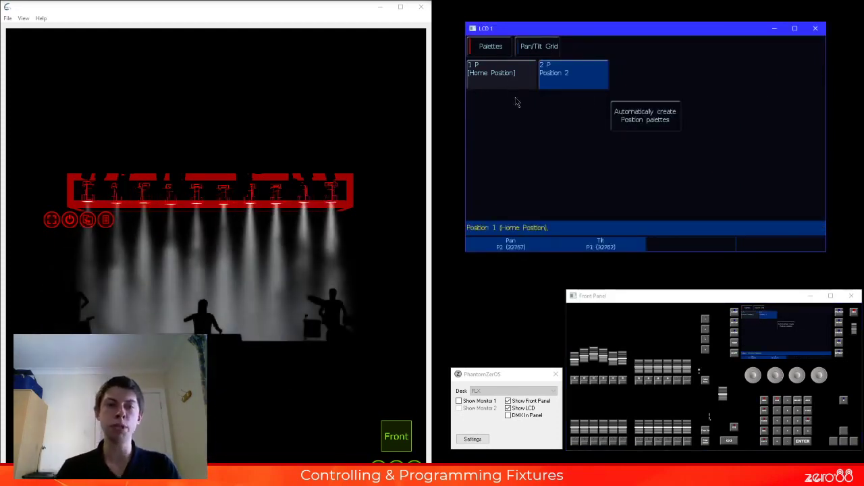
click(575, 83)
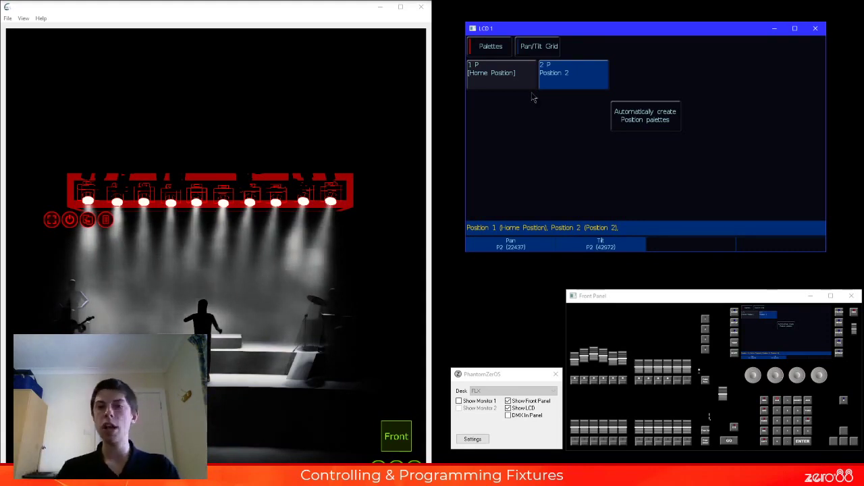
- Name position palette 2 Down Stage and switch the fixtures to Home Position and back to Down Stage
click(572, 80)
text(n)
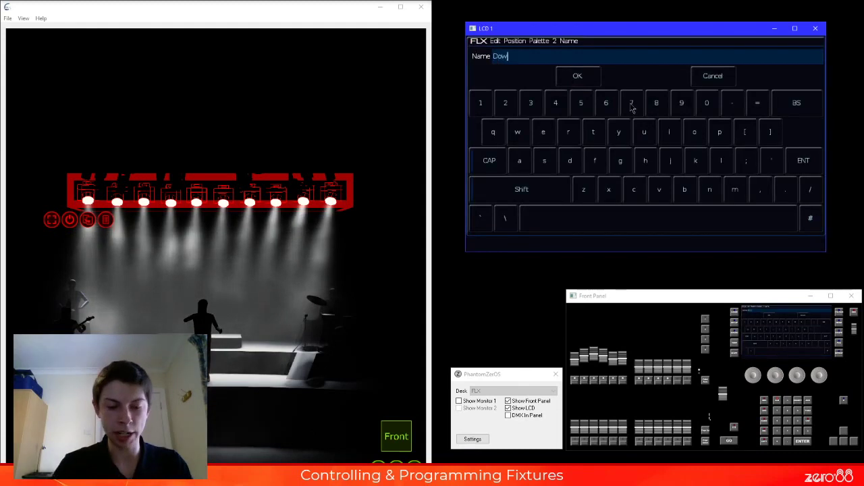
text( Stg)
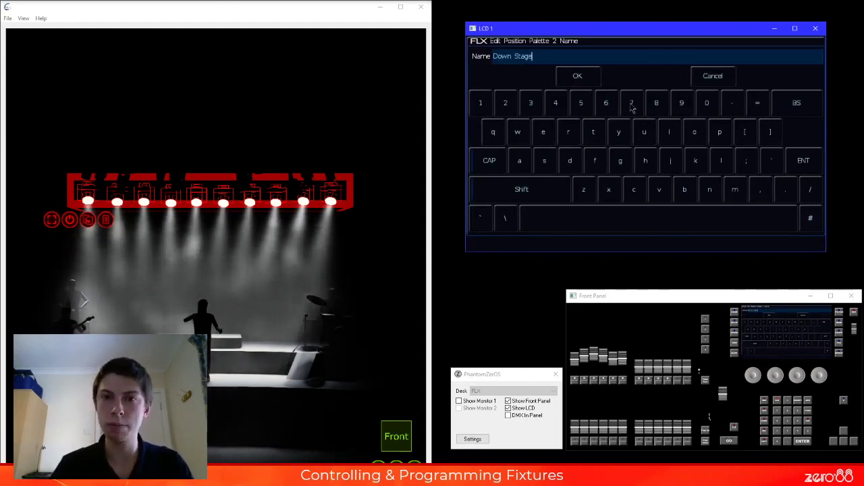
key(Return)
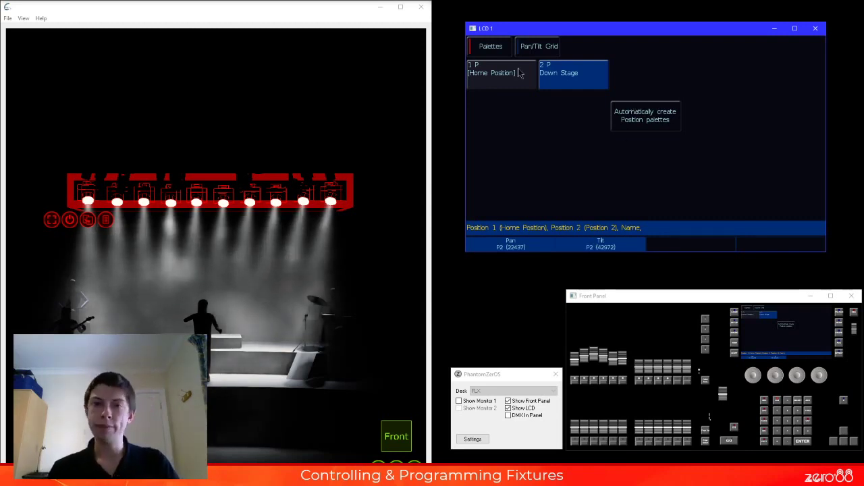
click(500, 76)
click(589, 80)
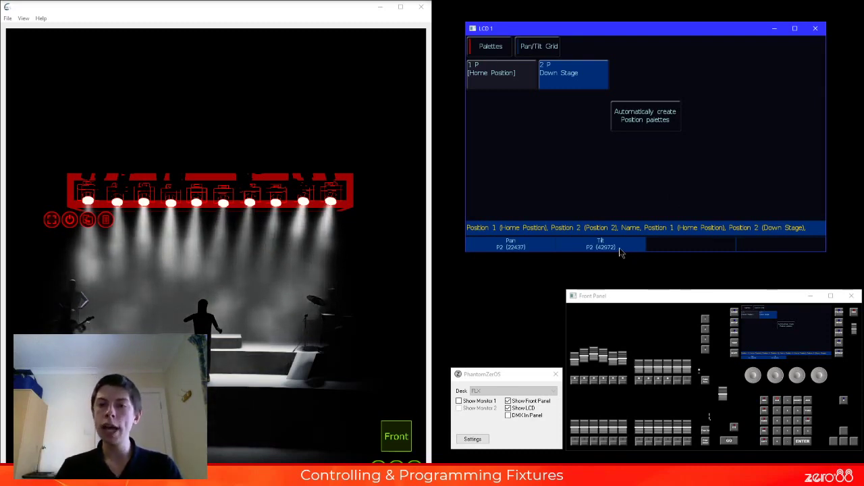
- Set the selected fixtures' tilt to 50 using command syntax
click(596, 244)
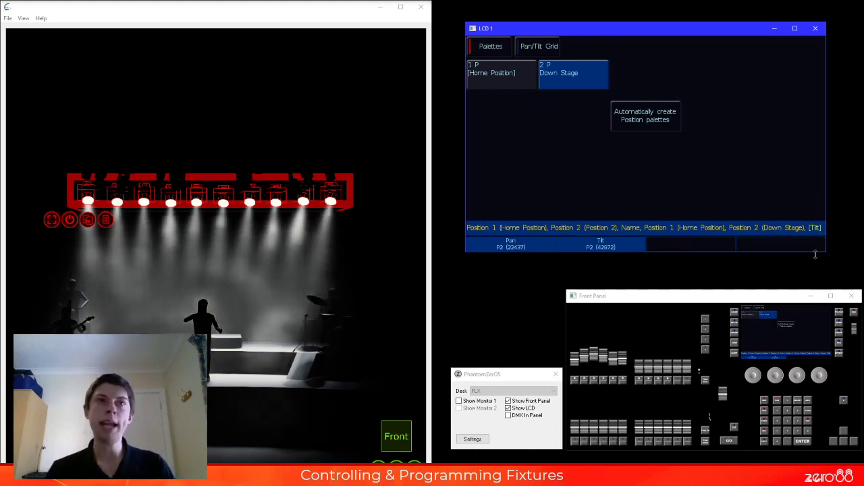
text(@)
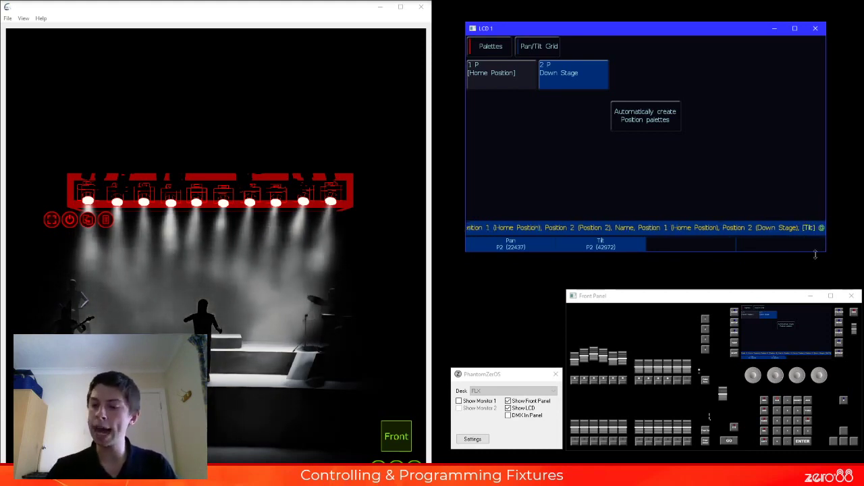
text( 50)
key(Return)
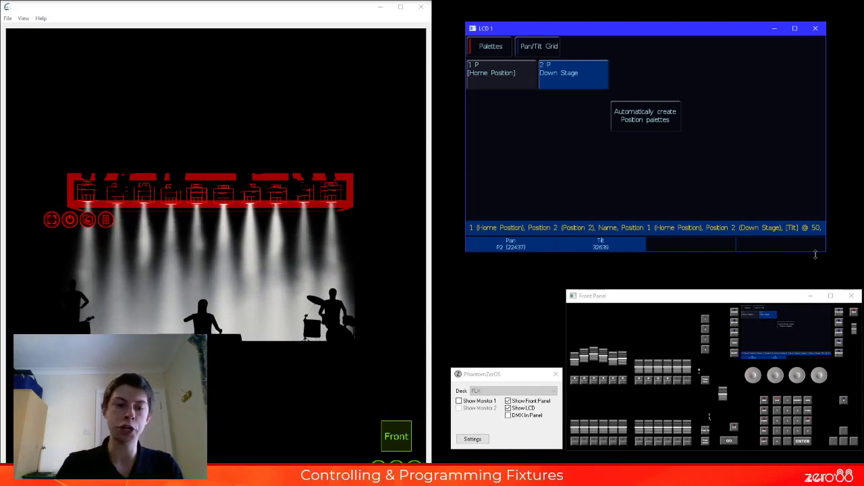
- Record the current aim as position palette 3 and name it OH
key(r)
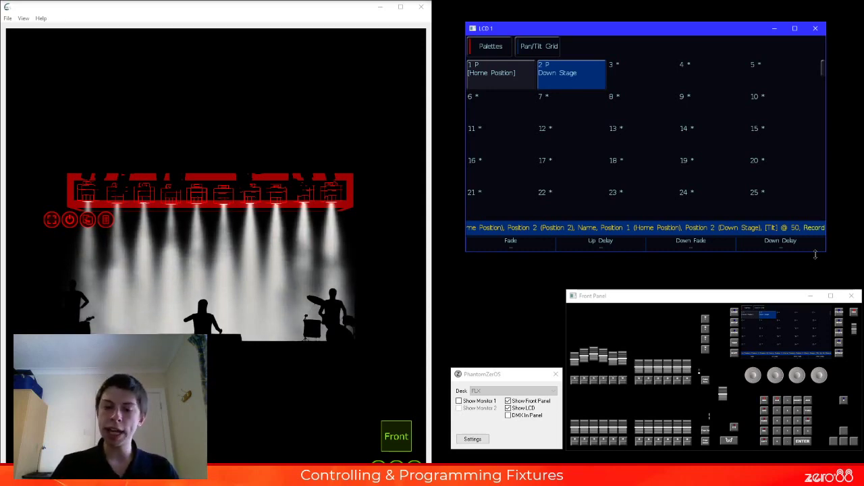
text(p)
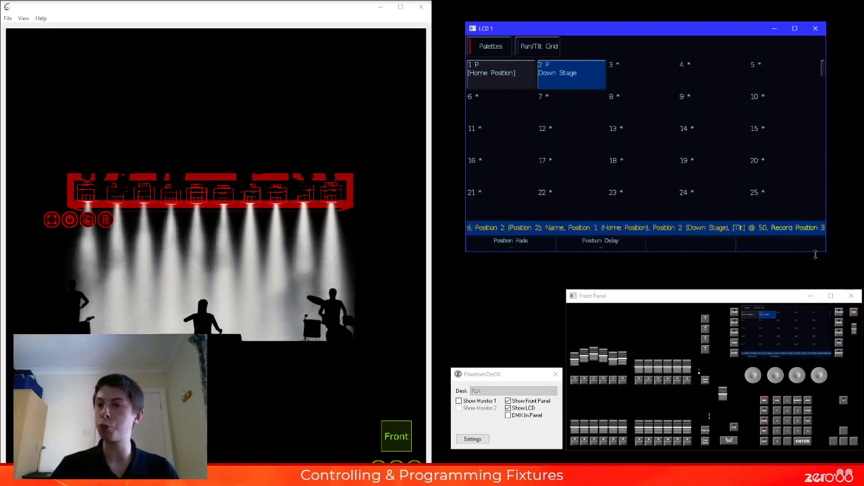
text(3)
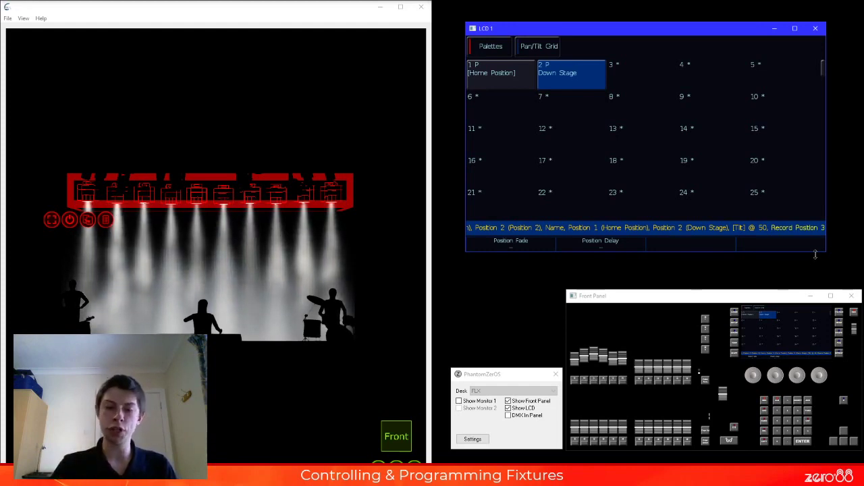
key(Return)
text(n)
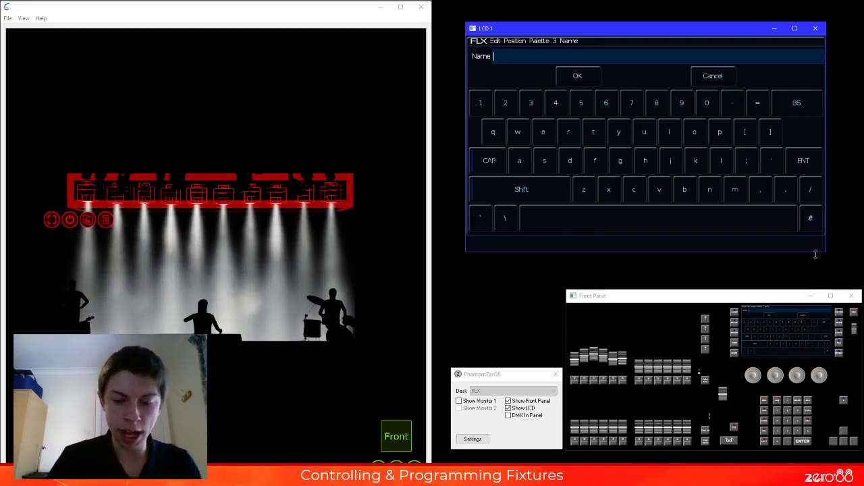
text(Oh)
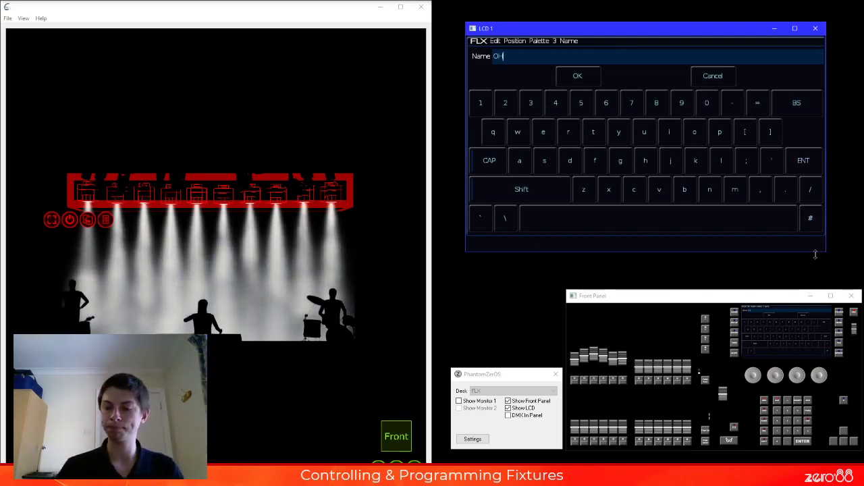
key(Return)
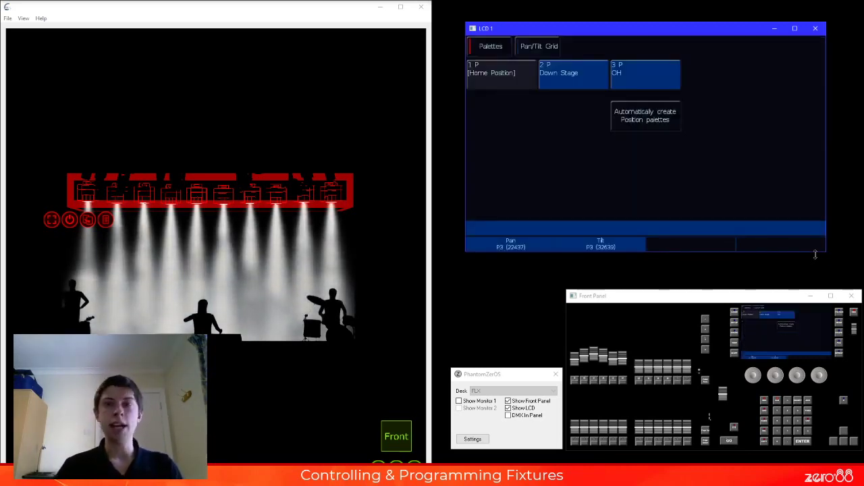
- Alternate between the Down Stage and OH palettes, finishing with the fixtures in Down Stage
click(585, 80)
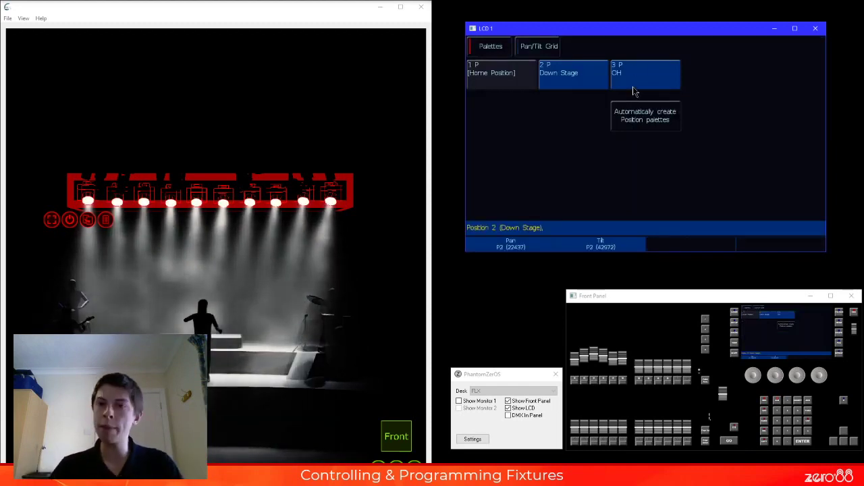
click(640, 87)
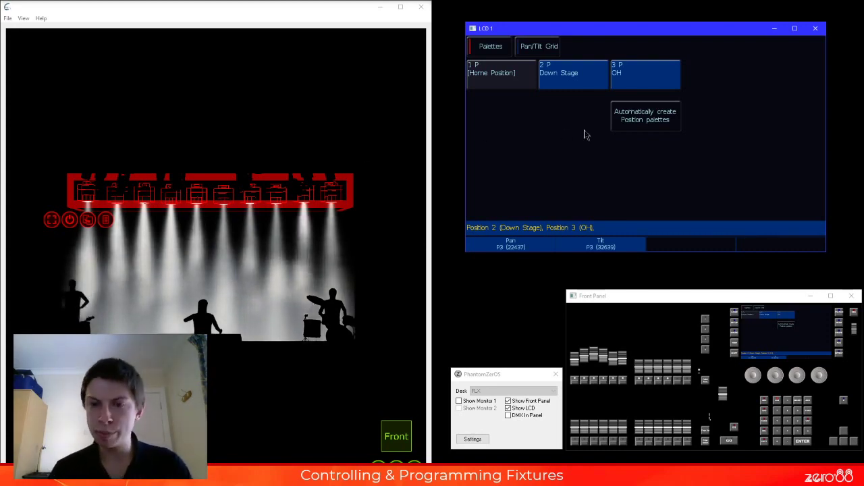
click(576, 80)
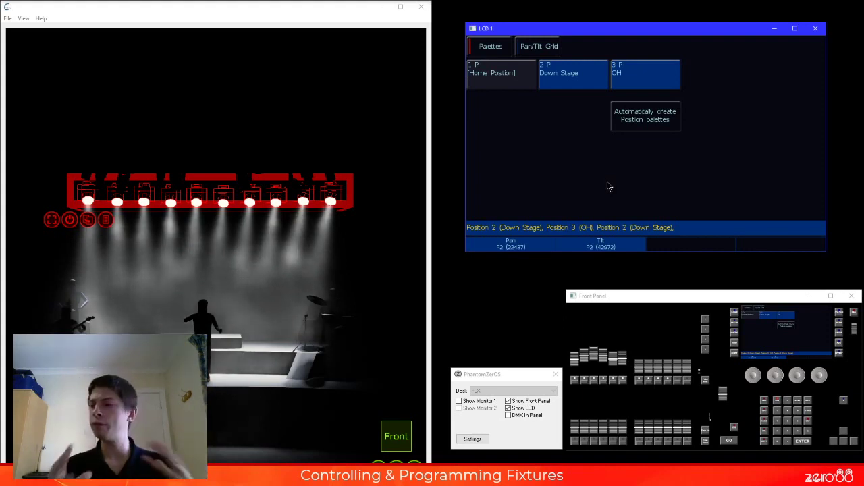
- Open the Position wheel editing mode settings, go through the Fan First, Fan Last and Fan V modes, and choose Fan Middle
click(734, 326)
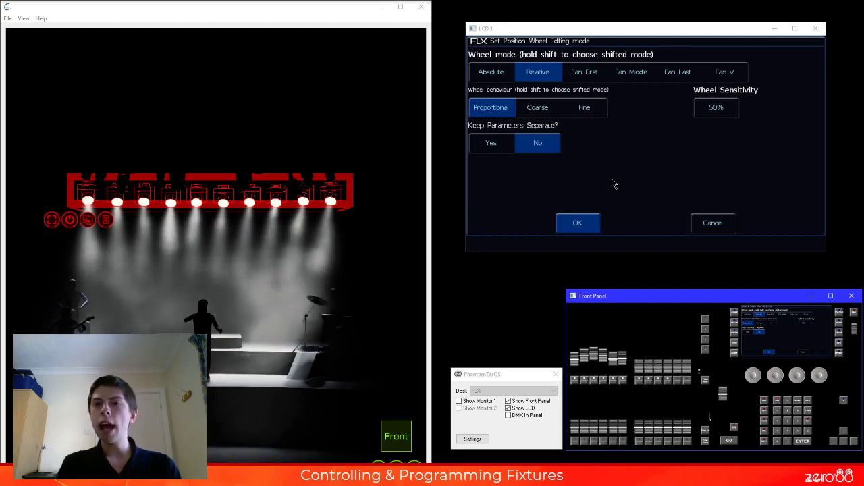
key(Right)
key(Right)
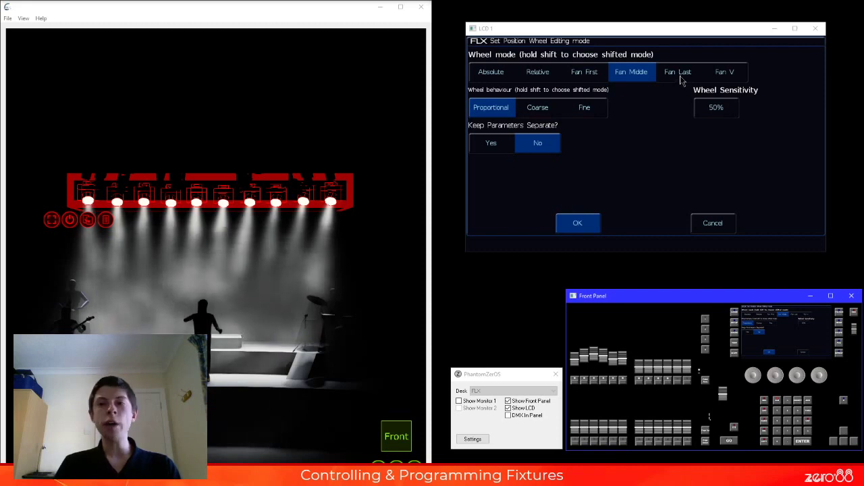
click(643, 88)
click(678, 72)
click(584, 71)
click(631, 72)
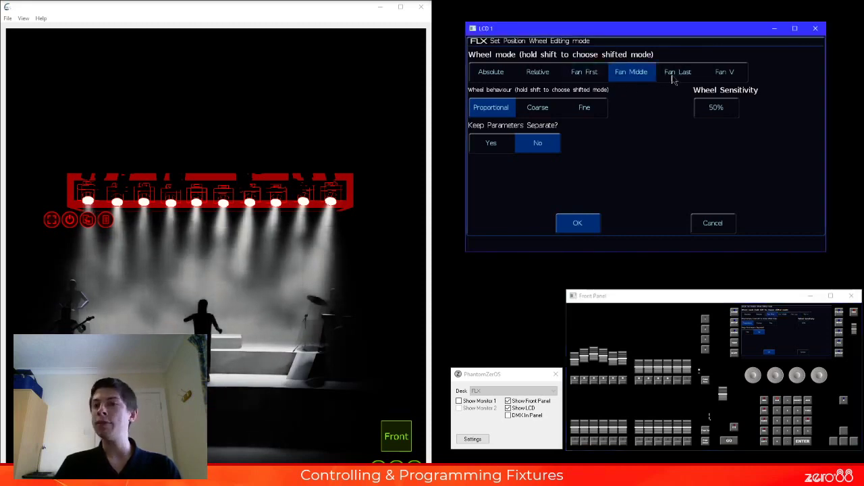
click(733, 73)
click(678, 73)
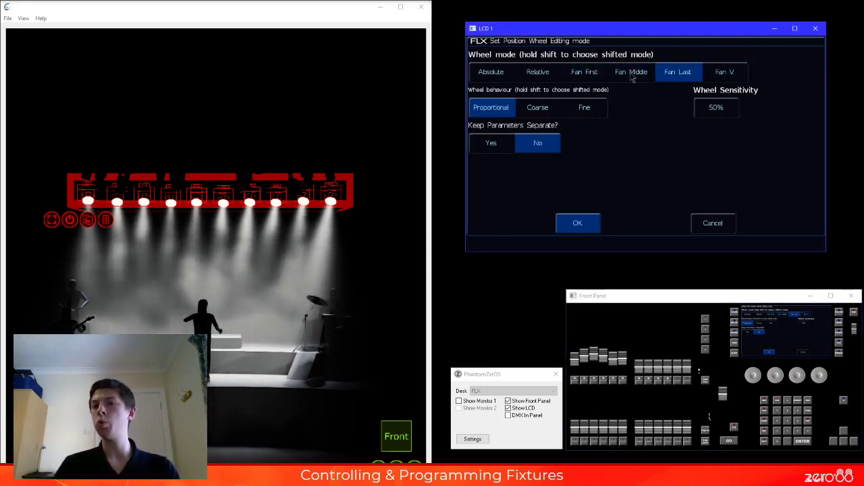
click(631, 73)
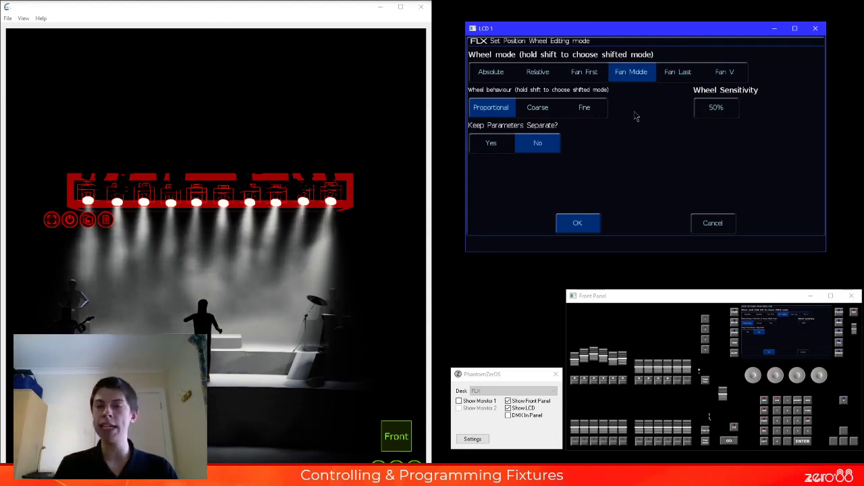
click(727, 76)
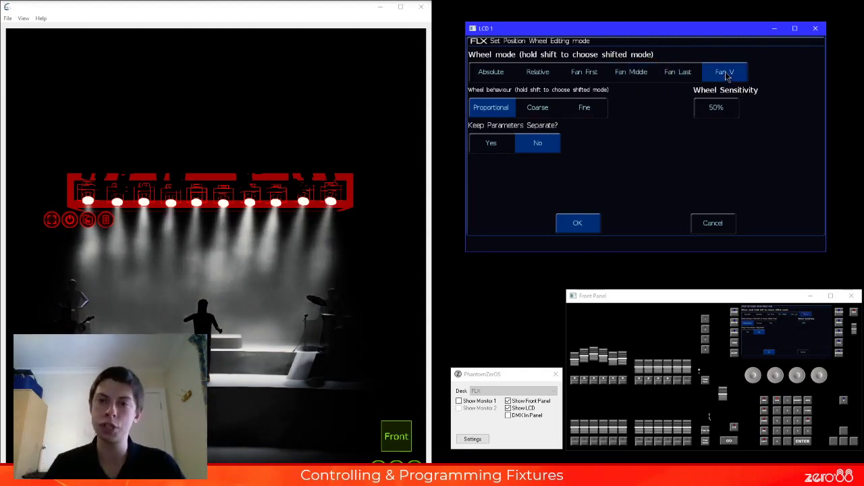
click(634, 71)
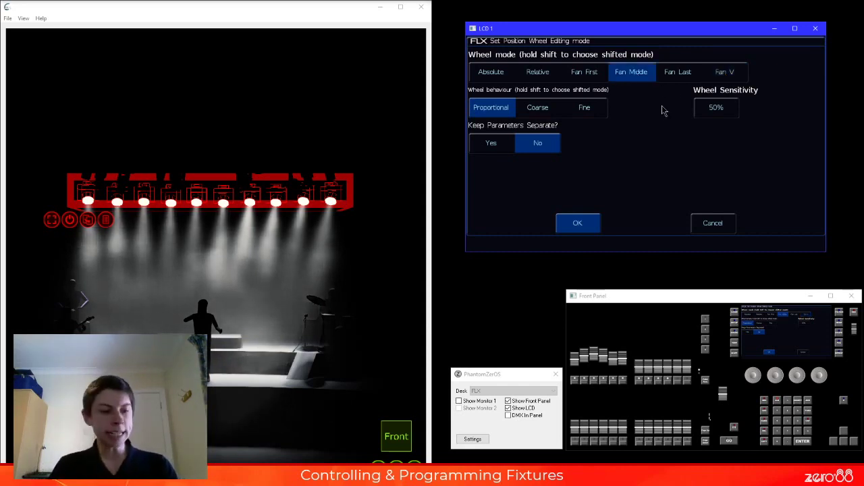
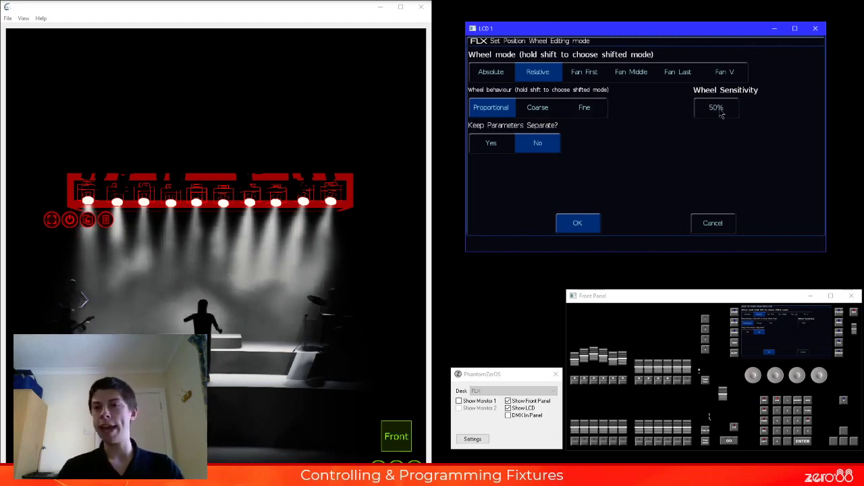
- Open the Wheel Sensitivity entry, cancel out of it, and accept the wheel editing mode settings
click(719, 111)
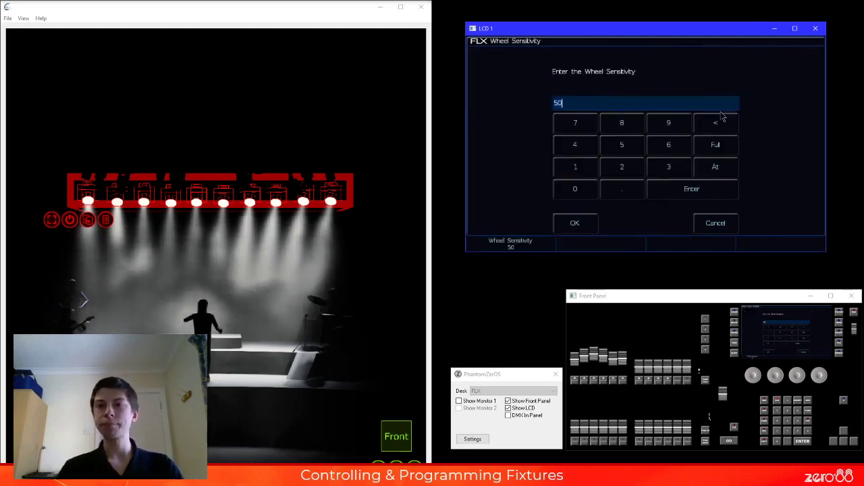
click(717, 227)
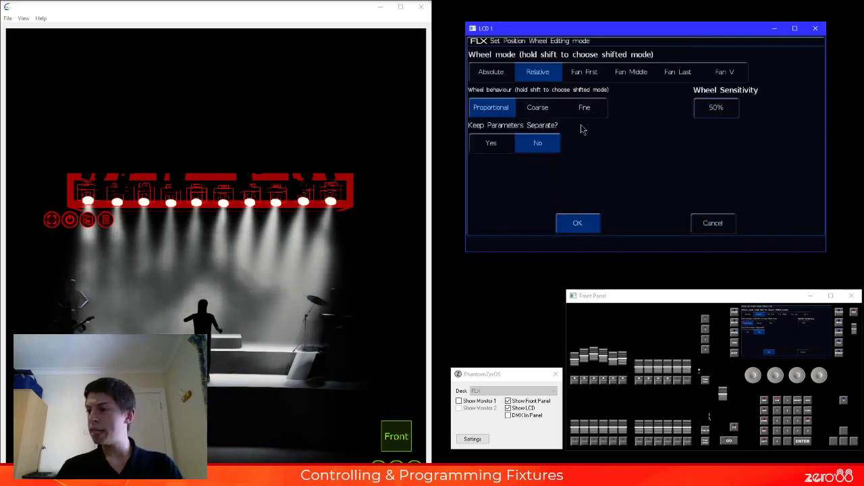
click(590, 230)
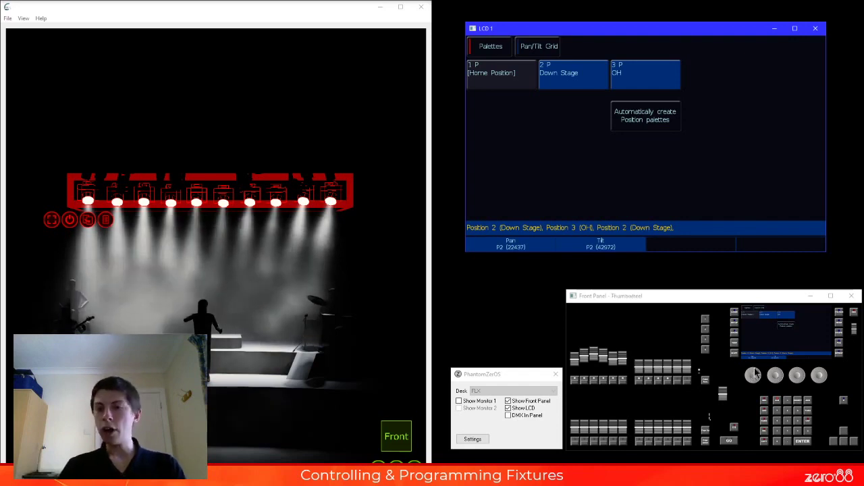
- Fan the fixtures' pan inward, fan it outward to 29283, and record the result as position palette 4
drag(754, 373, 732, 376)
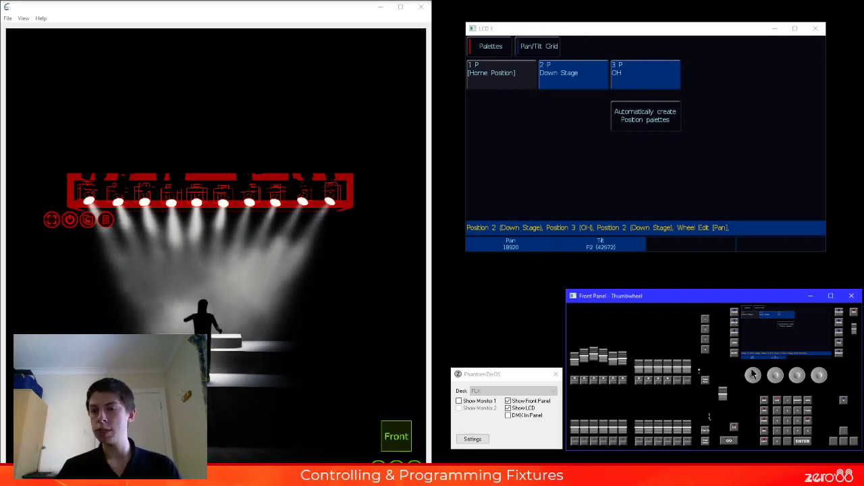
drag(753, 374, 823, 365)
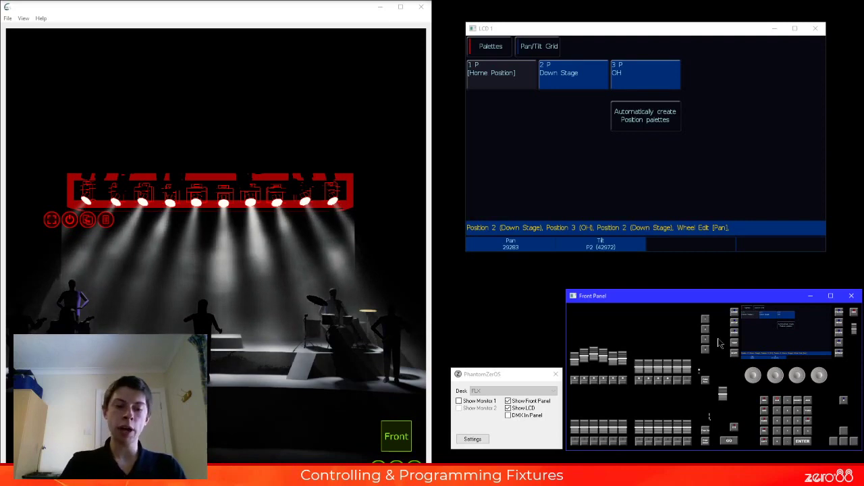
key(r)
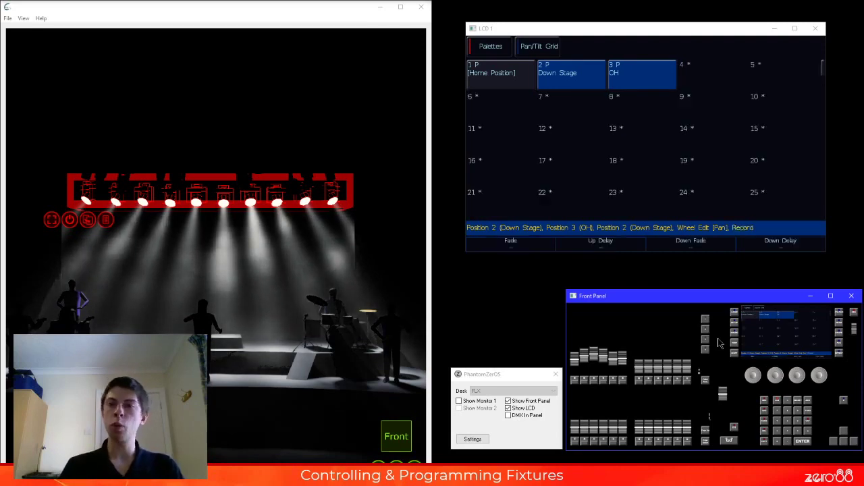
click(716, 76)
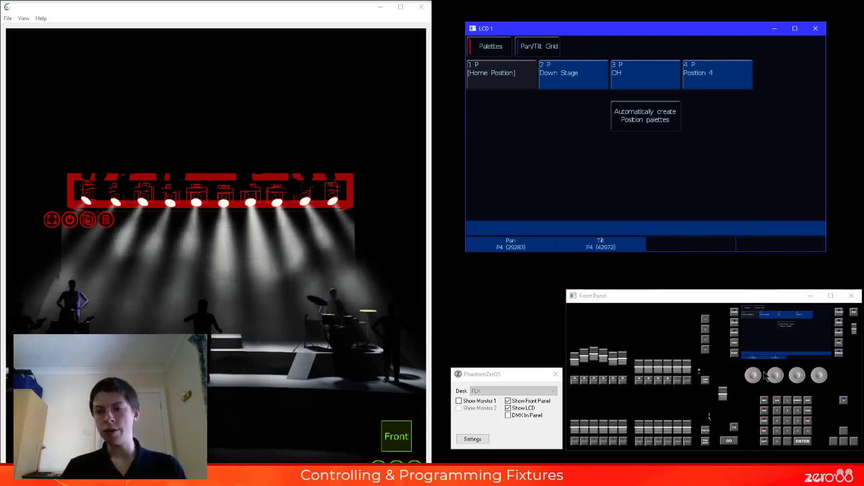
- Fan the fixtures' pan inward to 18793 and record the result as position palette 5 named DSC
drag(753, 374, 709, 379)
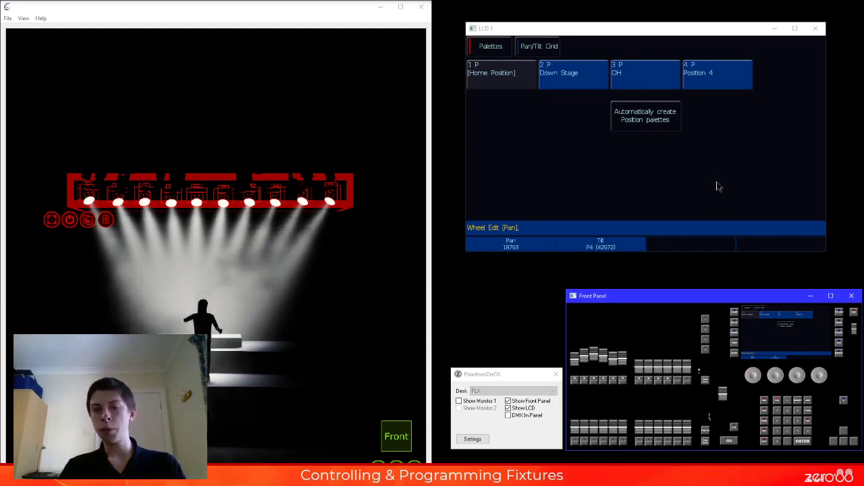
text(rd Position5)
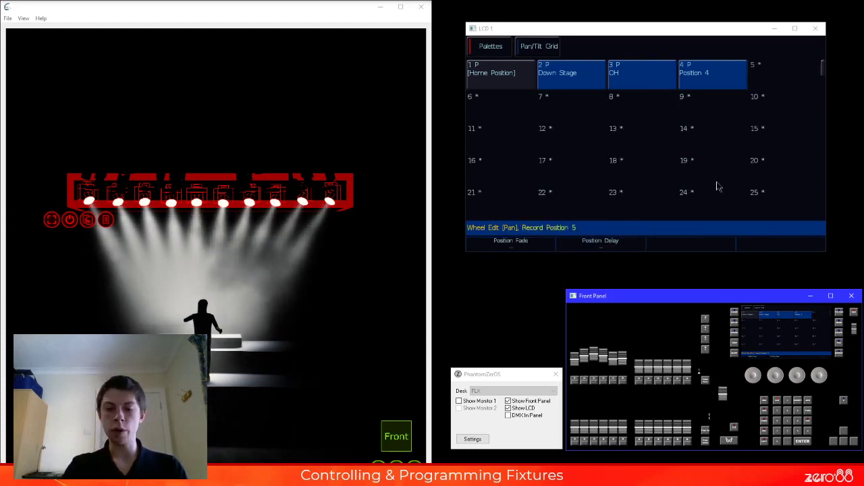
key(Return)
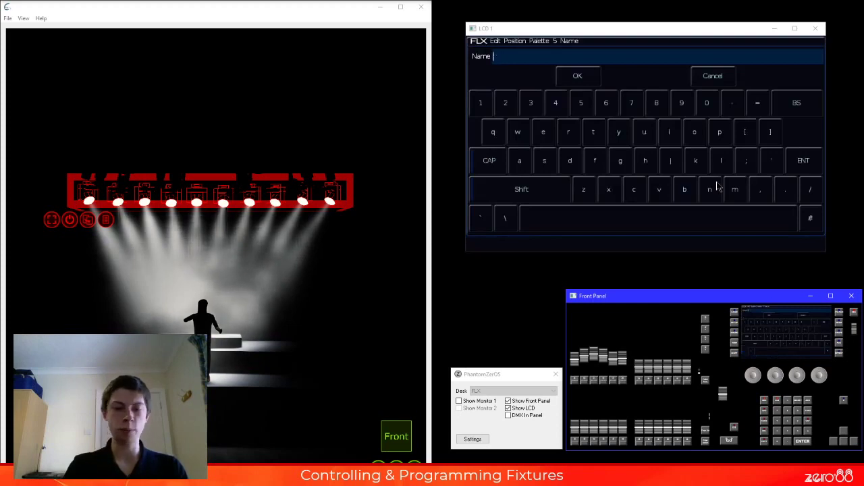
text(DSC)
key(Return)
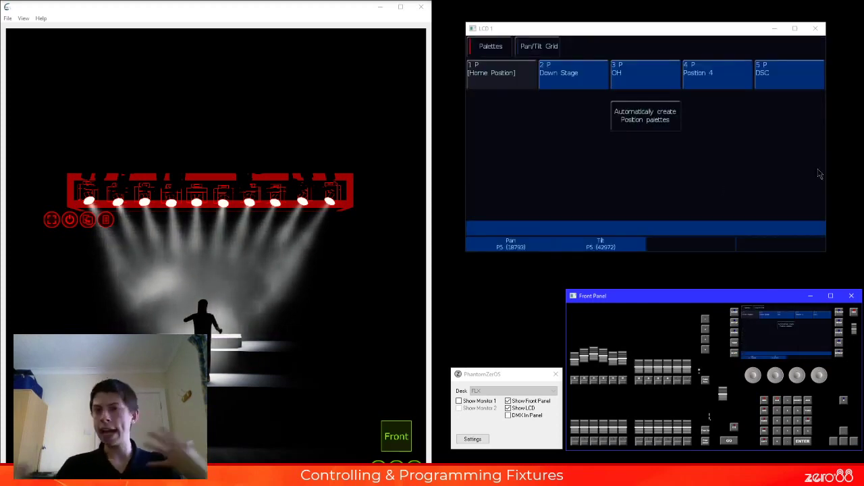
- Recall the position palettes in turn: Position 4, DSC, OH and DSC again, finishing with the fixtures in Down Stage
click(771, 80)
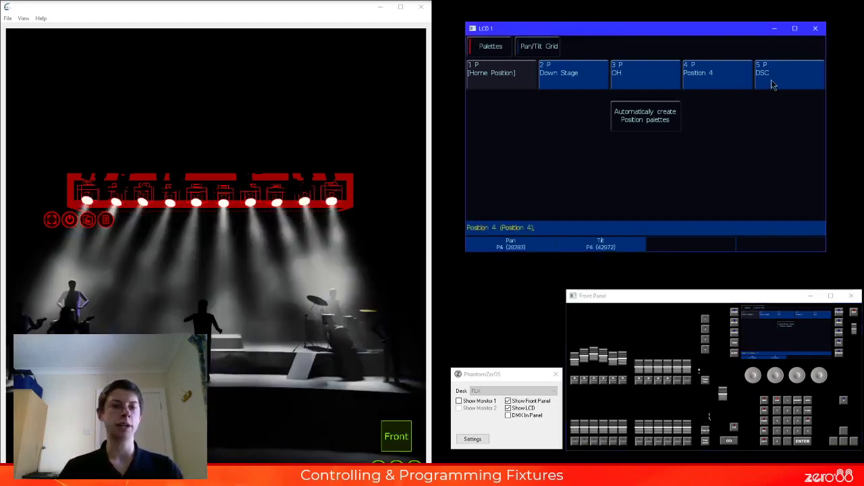
click(642, 90)
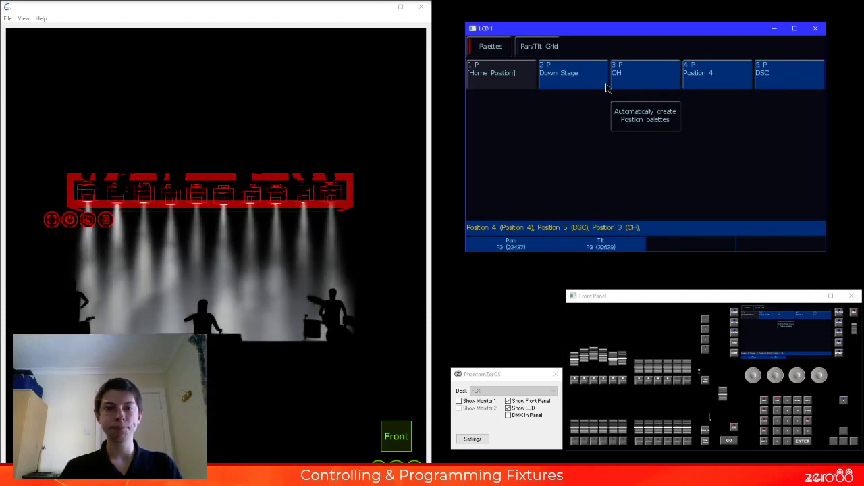
click(771, 79)
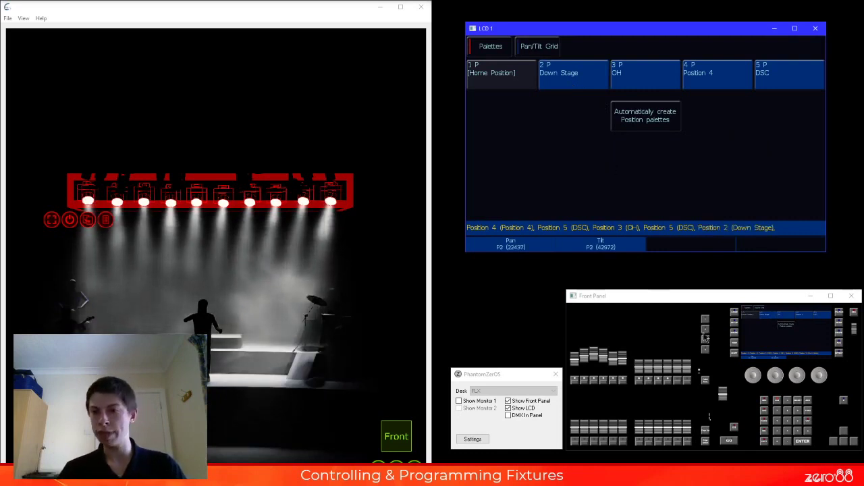
- Change the Position wheel editing mode to Fan First and accept the settings
click(735, 325)
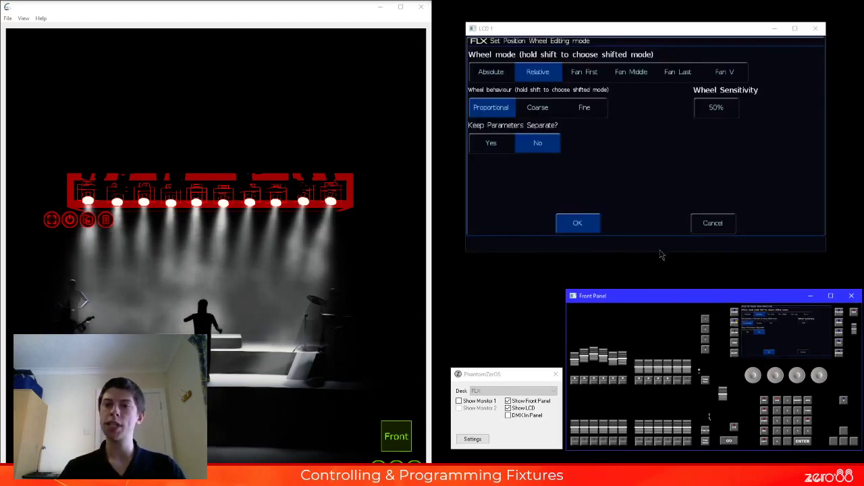
key(Right)
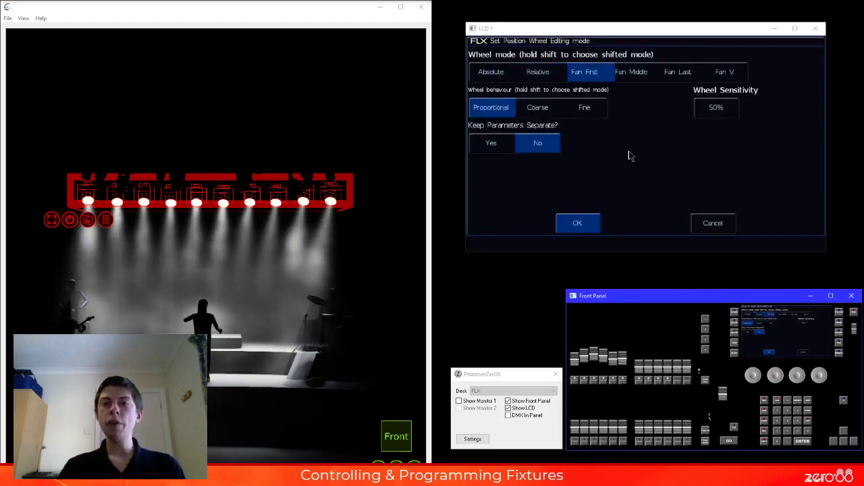
key(Right)
click(598, 80)
key(Left)
key(Left)
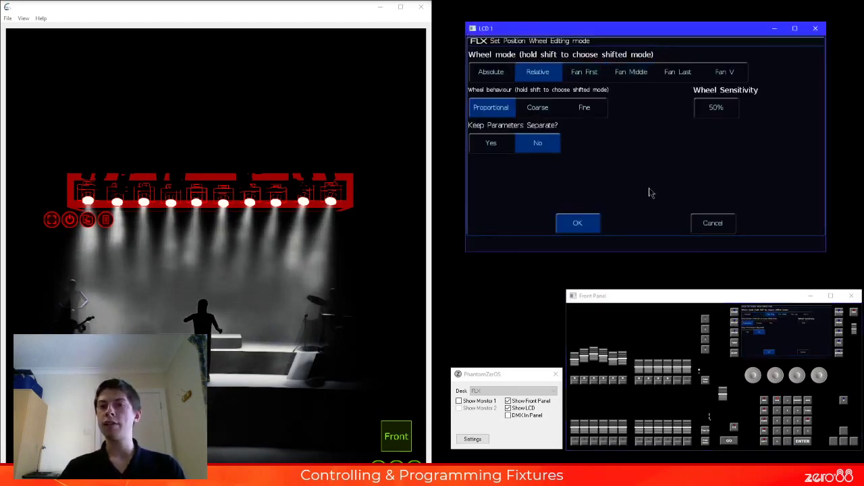
click(585, 227)
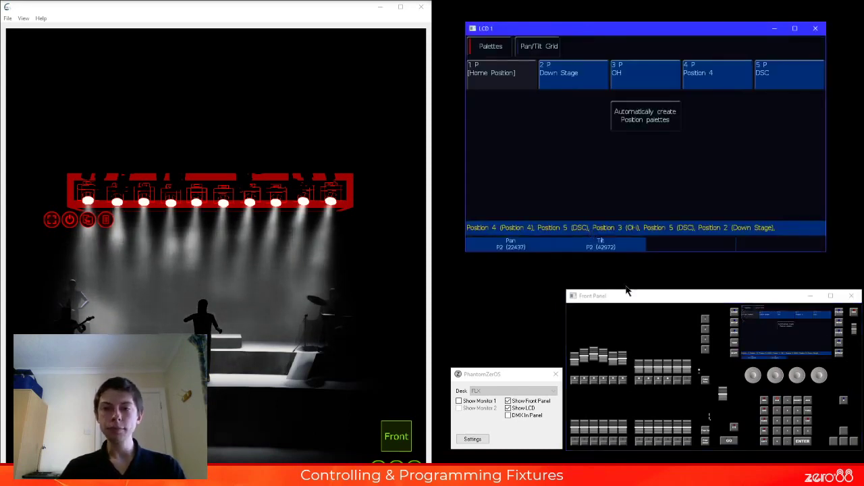
- Fan the fixtures' pan in Fan First mode and return the fixtures to the Down Stage palette
click(755, 374)
mouse_move(755, 375)
mouse_down()
mouse_move(743, 369)
mouse_move(754, 368)
mouse_up()
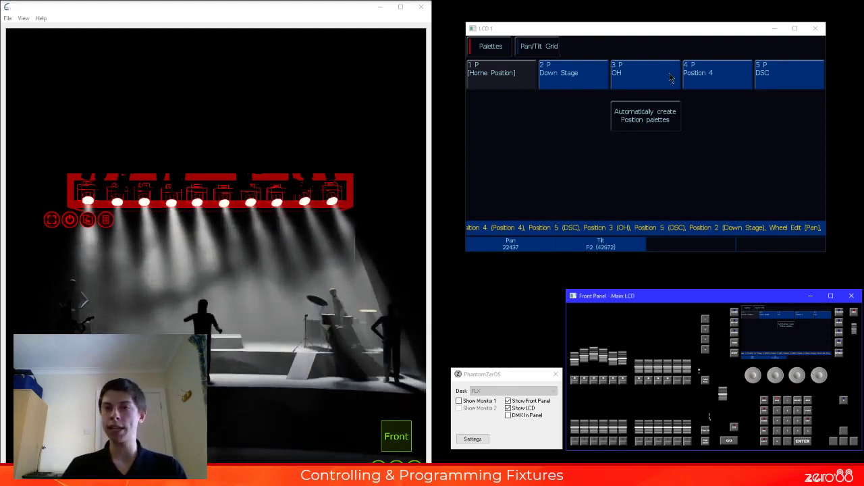
click(585, 85)
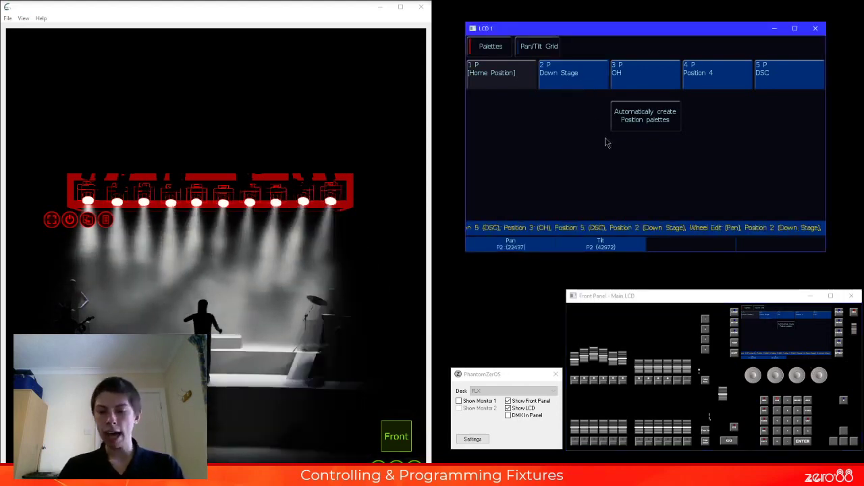
- Change the Position wheel editing mode to Fan V, accept it, and return to the position controls
click(735, 322)
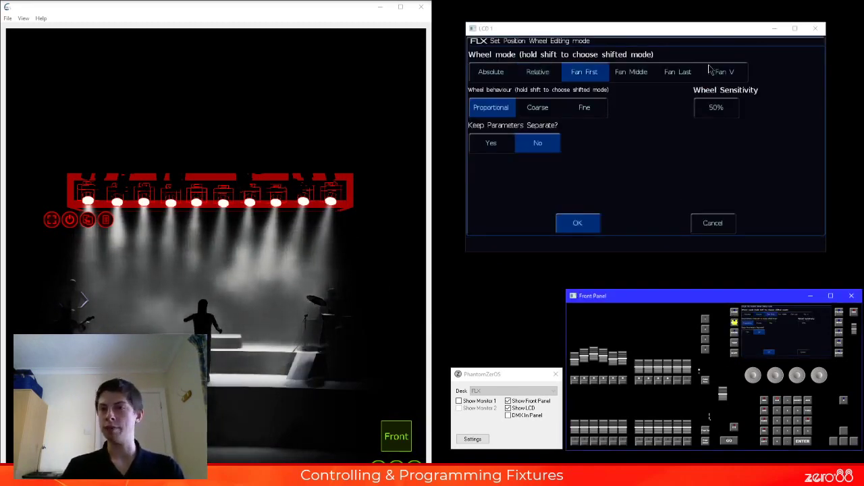
click(736, 73)
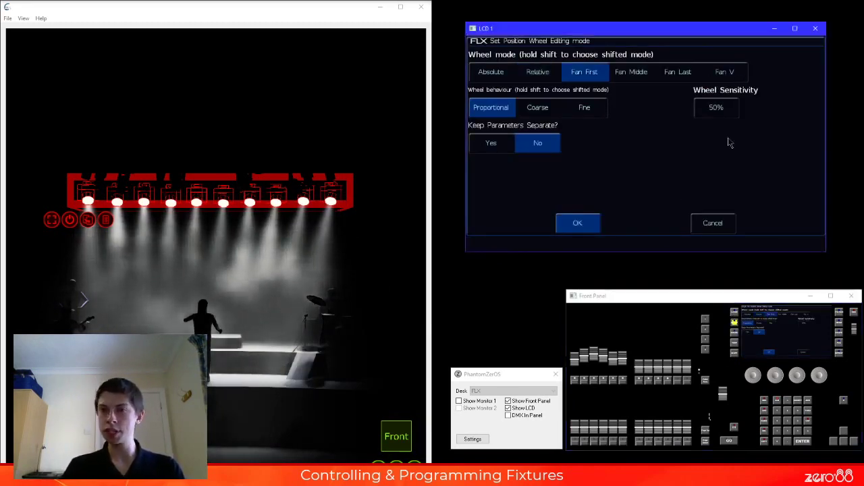
click(598, 229)
click(563, 76)
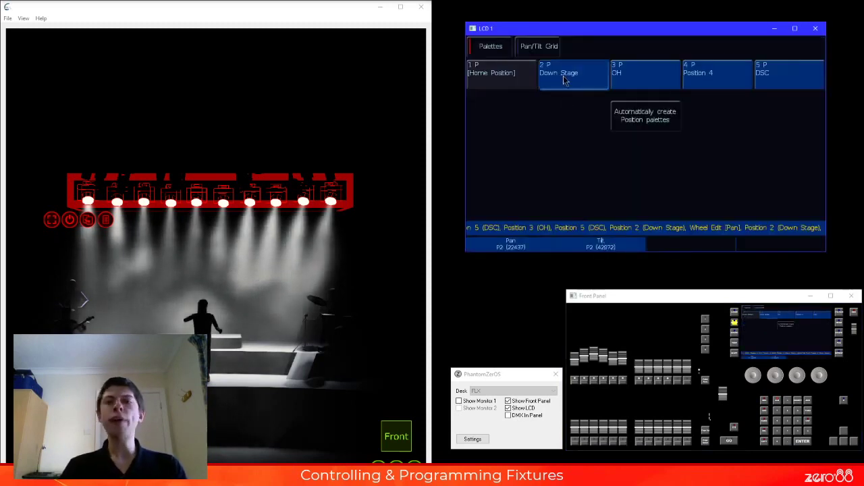
click(714, 76)
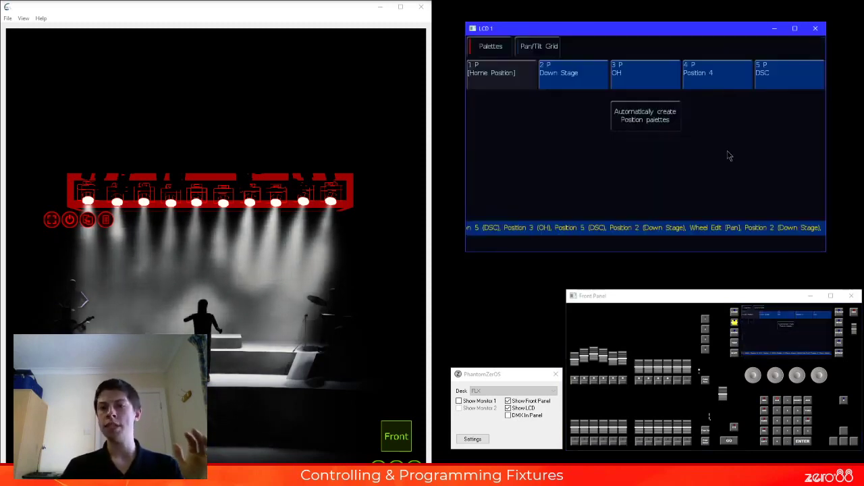
click(736, 325)
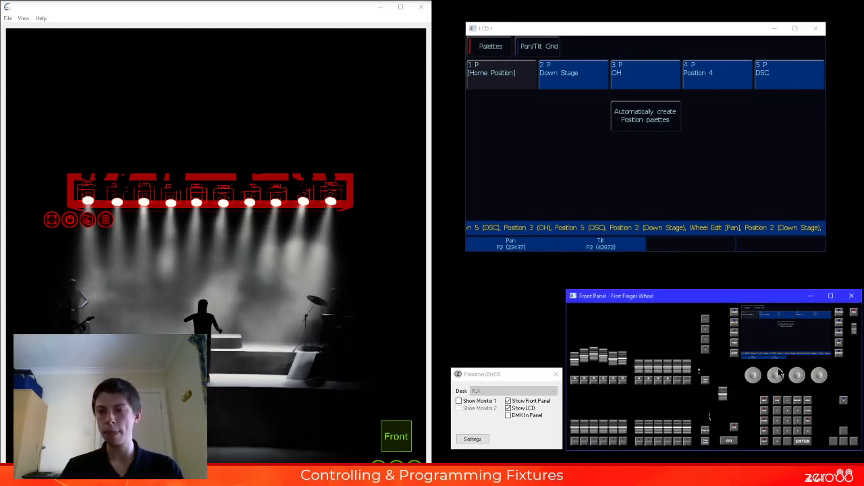
- Fan the fixtures' tilt in a V shape to 30539 and record the result as position palette 6
drag(780, 375, 741, 370)
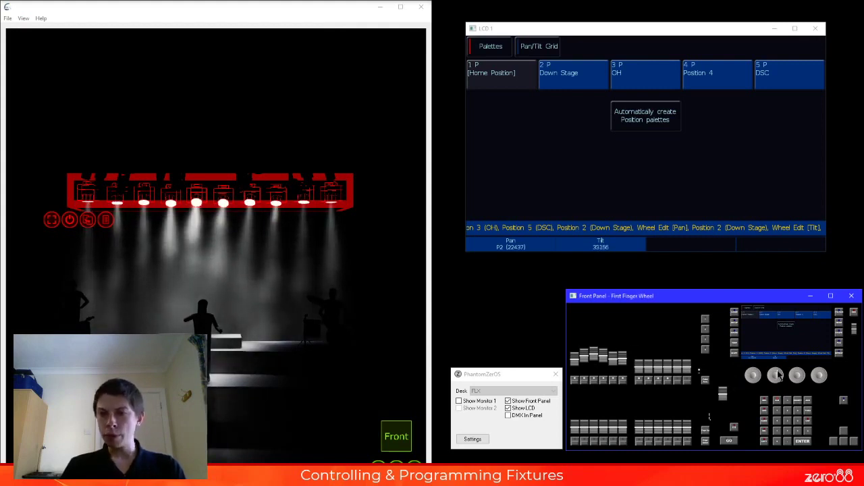
mouse_move(775, 373)
mouse_down()
mouse_move(729, 372)
mouse_move(801, 374)
mouse_move(768, 372)
mouse_up()
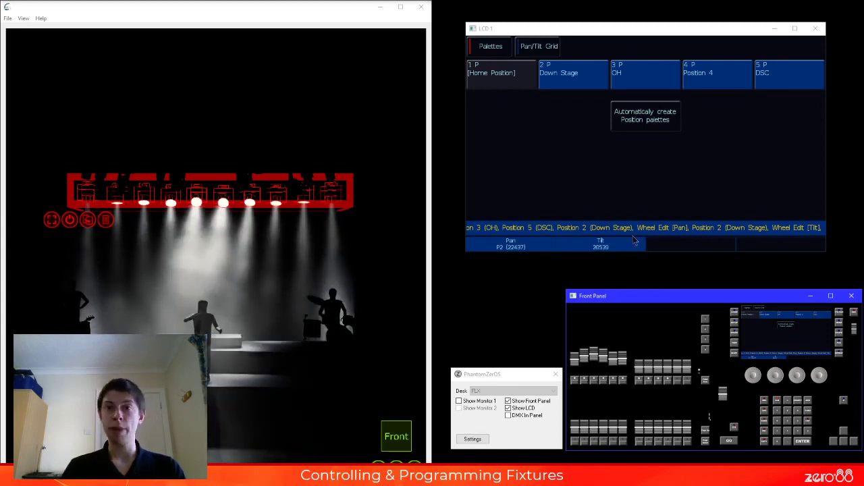
click(494, 102)
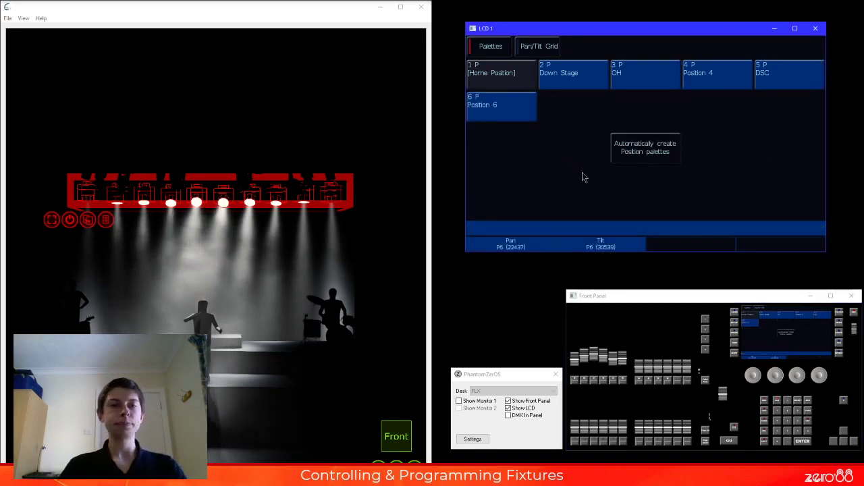
- Recall the Down Stage palette, set the Position wheel editing mode to Fan Middle, and accept the settings
click(580, 77)
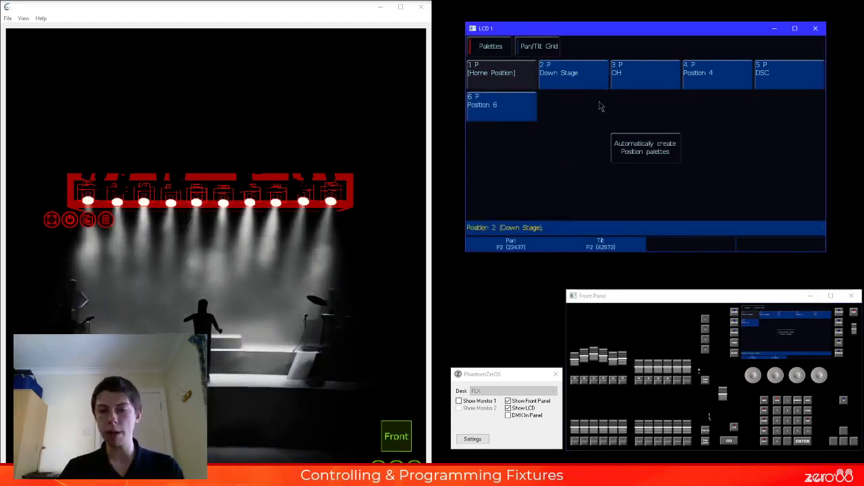
click(734, 323)
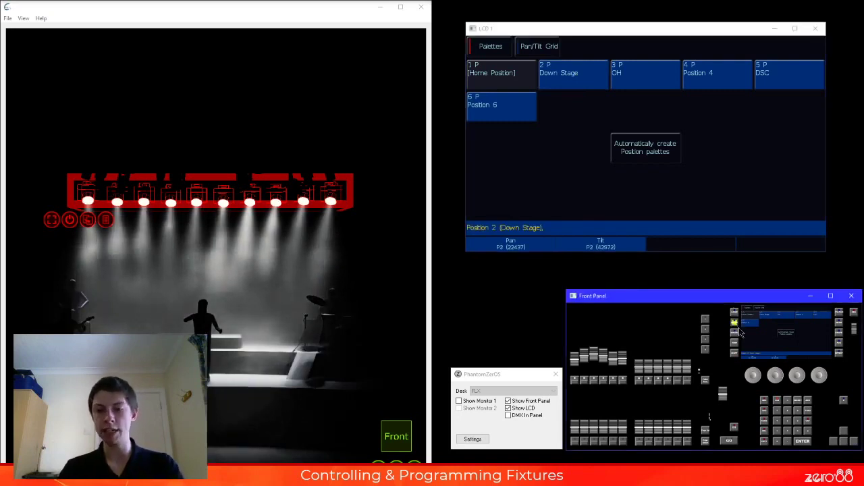
click(741, 333)
click(639, 77)
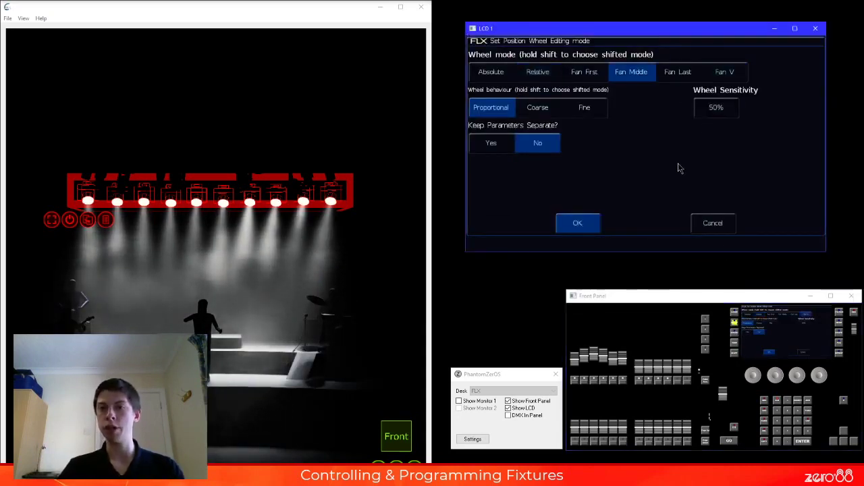
click(578, 223)
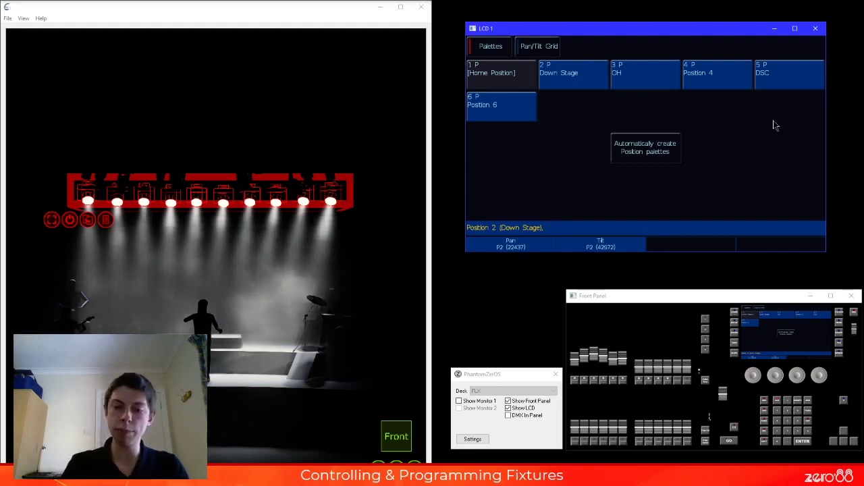
- Copy position palette 2 (Down Stage) to position palette 10
key(p)
key(2)
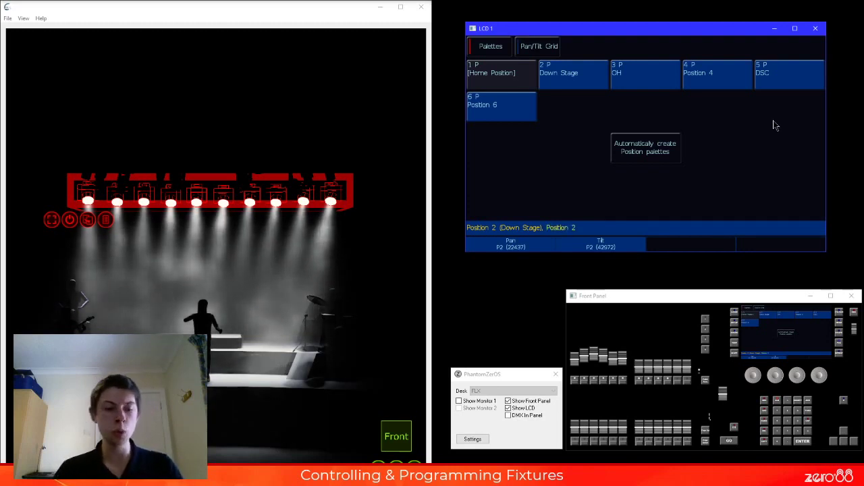
key(c)
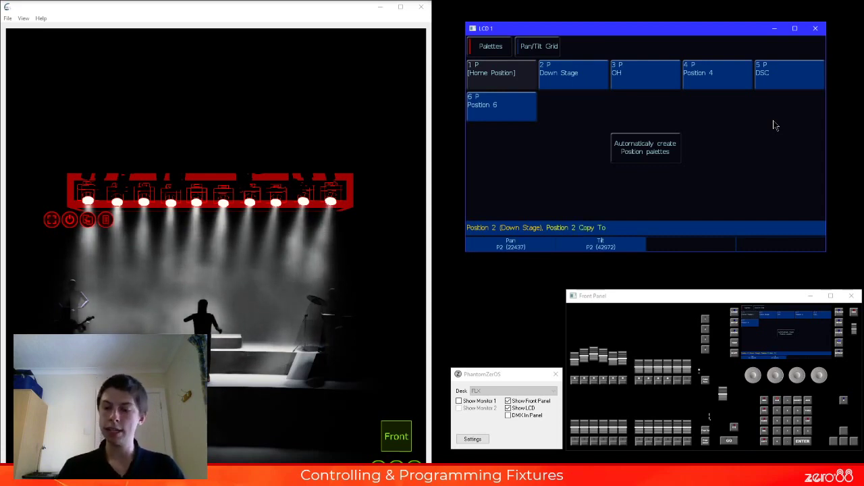
key(Return)
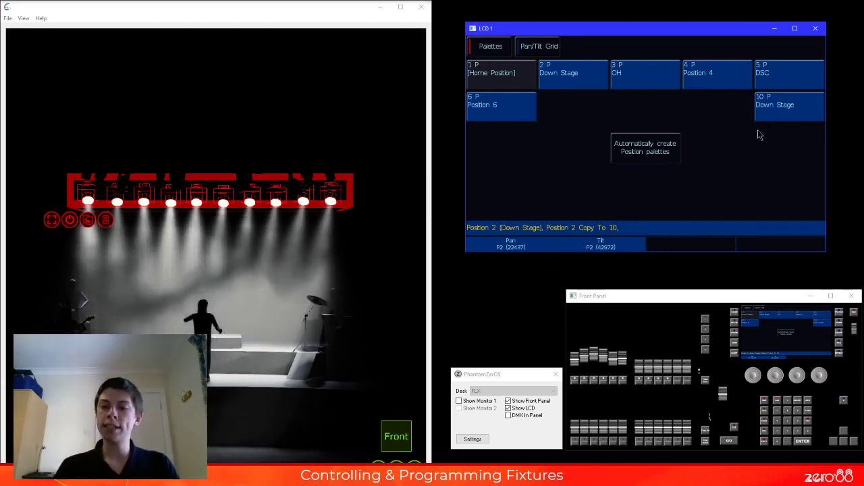
- Request deletion of position palette 10 and of a range of position palettes starting at 3, declining the confirmation each time
click(797, 114)
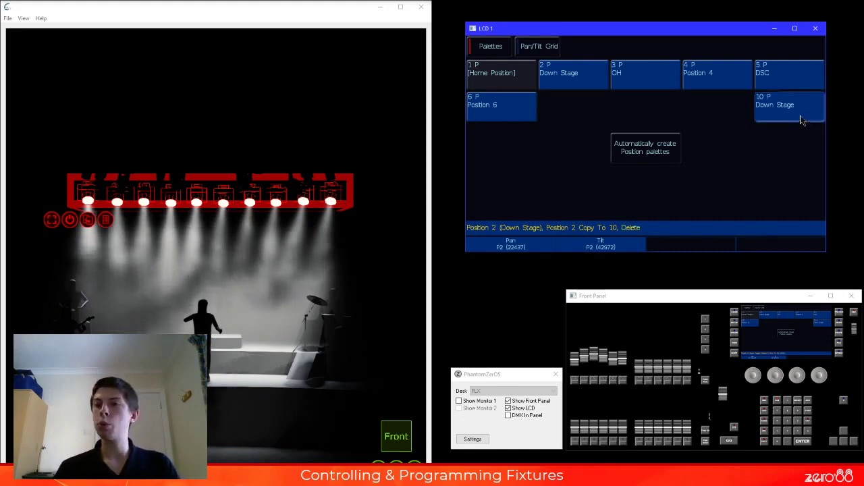
click(730, 223)
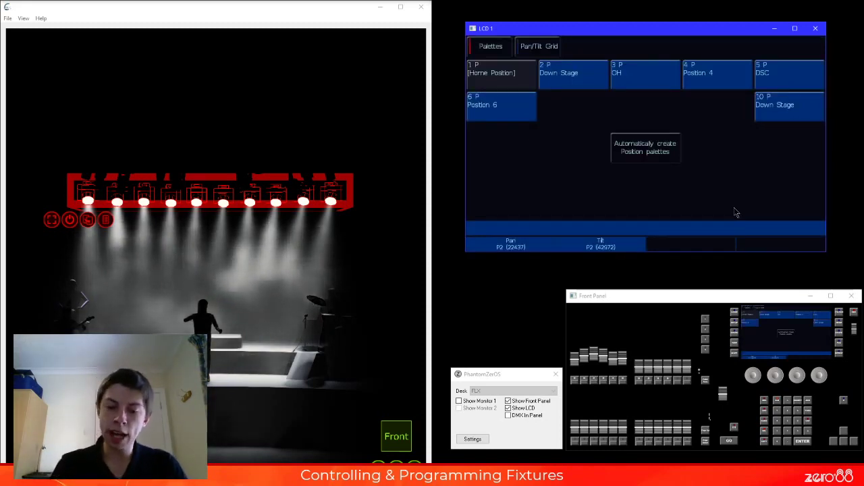
key(Delete)
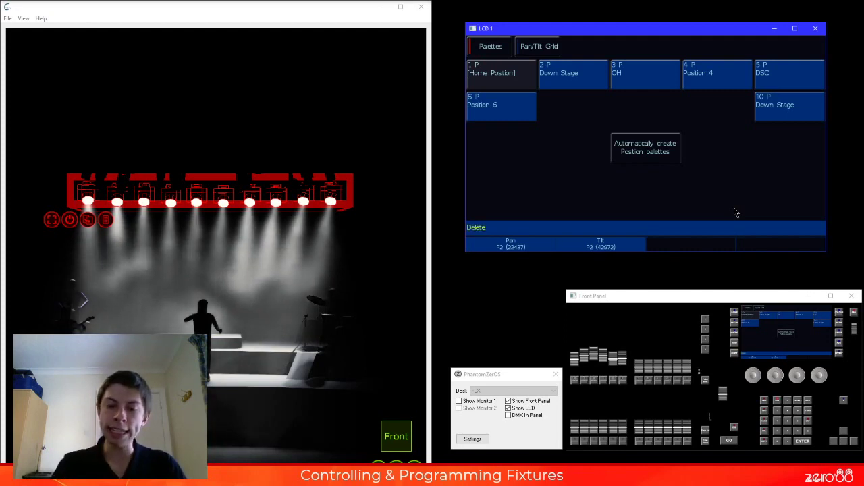
key(p)
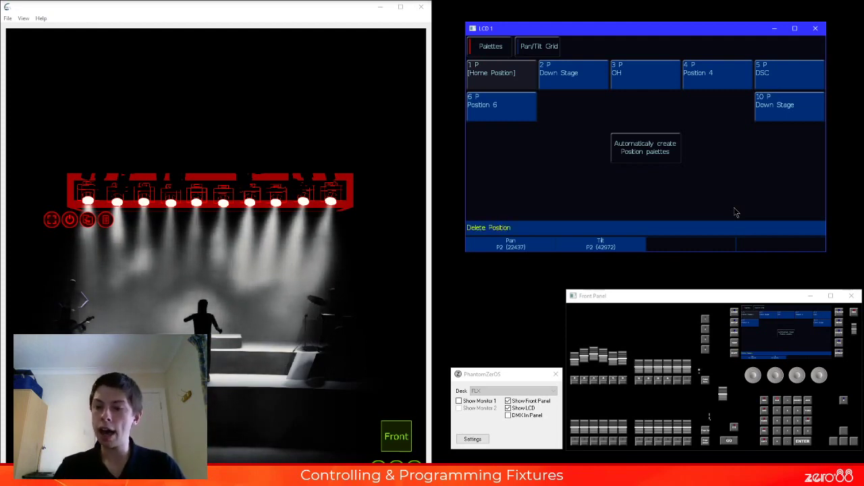
key(3)
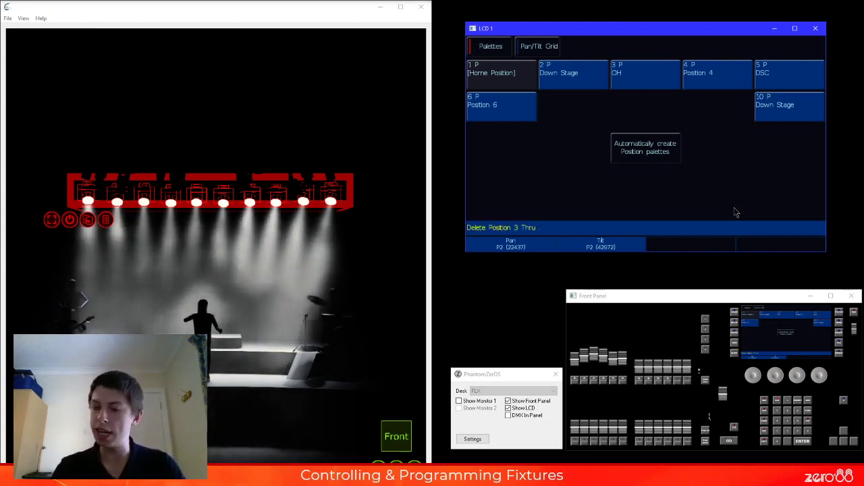
key(Return)
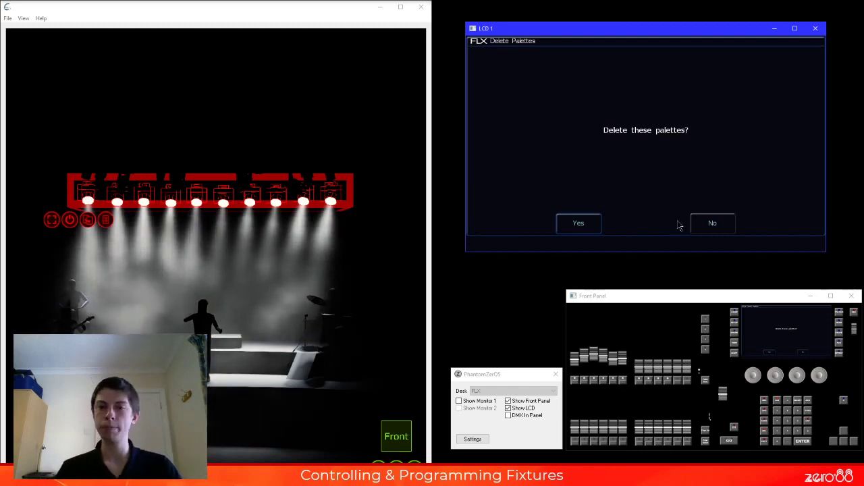
click(712, 225)
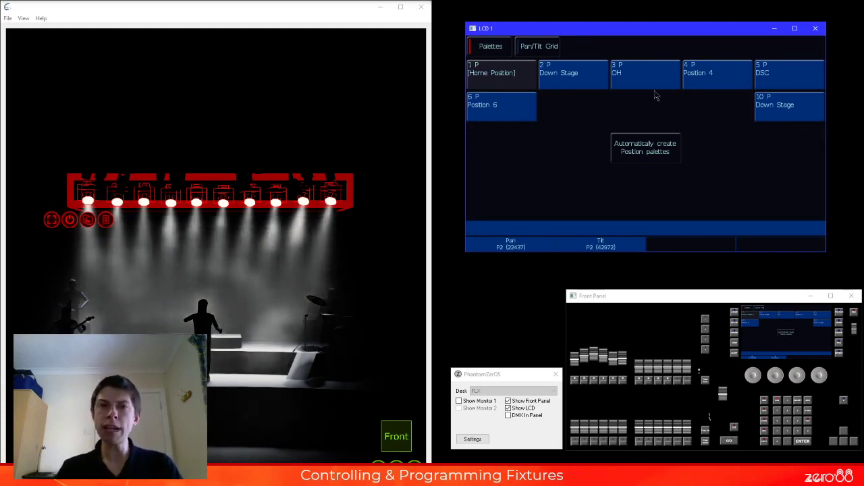
- Aim the fixtures with the Pan/Tilt Grid at about pan 22637, tilt 43197, and fan their pan out to about 29508
click(532, 45)
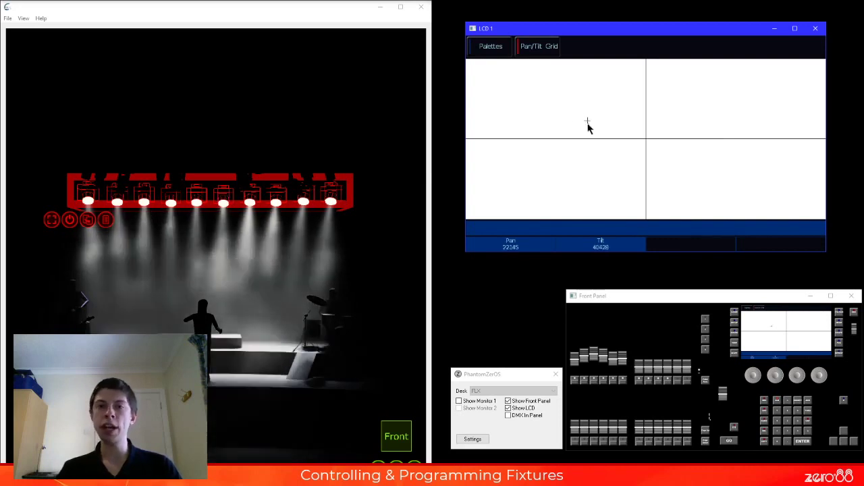
mouse_move(589, 124)
mouse_down()
mouse_move(588, 102)
mouse_move(588, 117)
mouse_move(612, 115)
mouse_move(589, 110)
mouse_move(594, 119)
mouse_up()
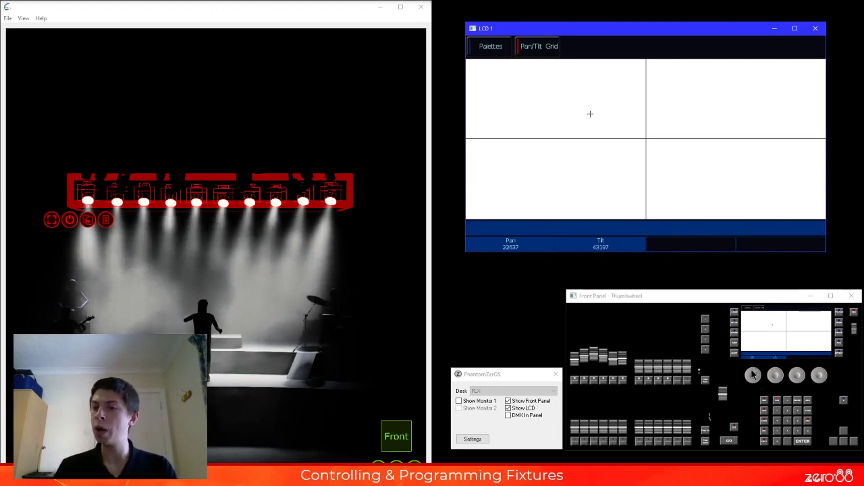
mouse_move(753, 374)
mouse_down()
mouse_move(743, 374)
mouse_move(779, 376)
mouse_up()
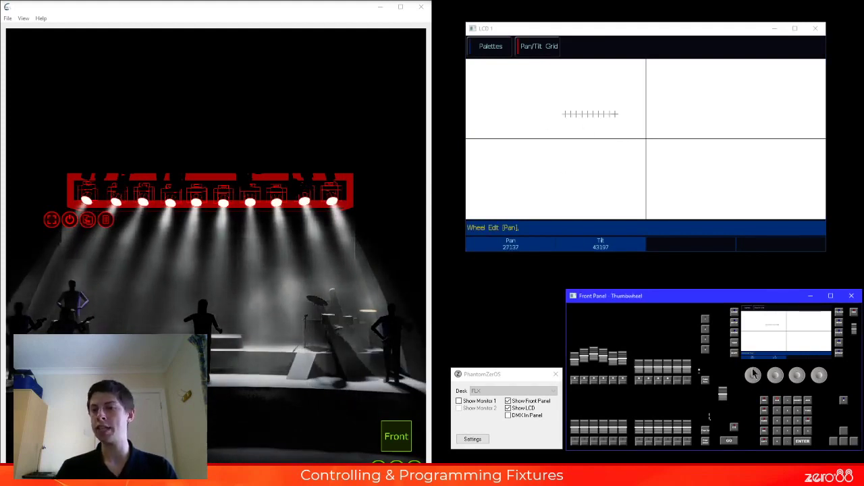
drag(753, 373, 769, 373)
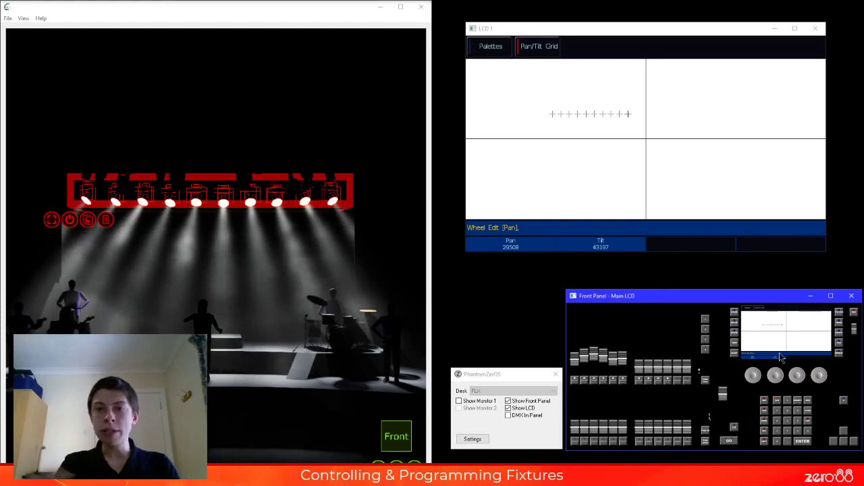
- Aim all fixtures upward on the Pan/Tilt Grid at about pan 21899, tilt 60366, and record the result as position palette 7
click(588, 77)
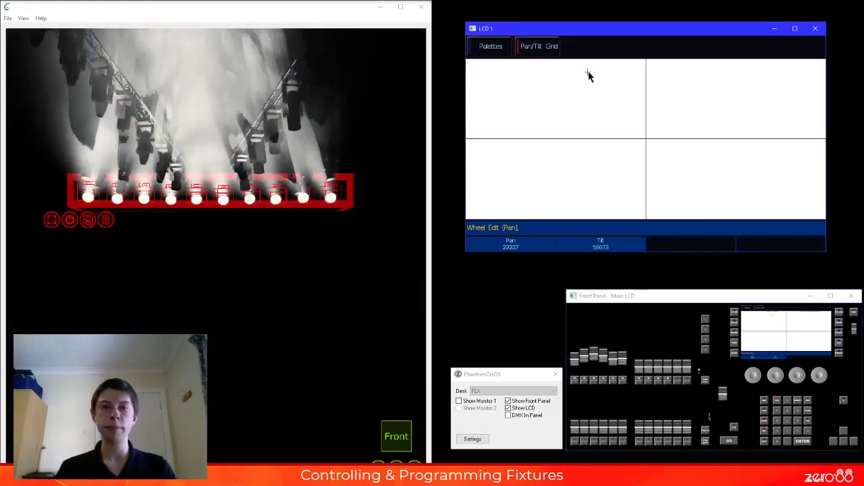
click(588, 72)
click(586, 72)
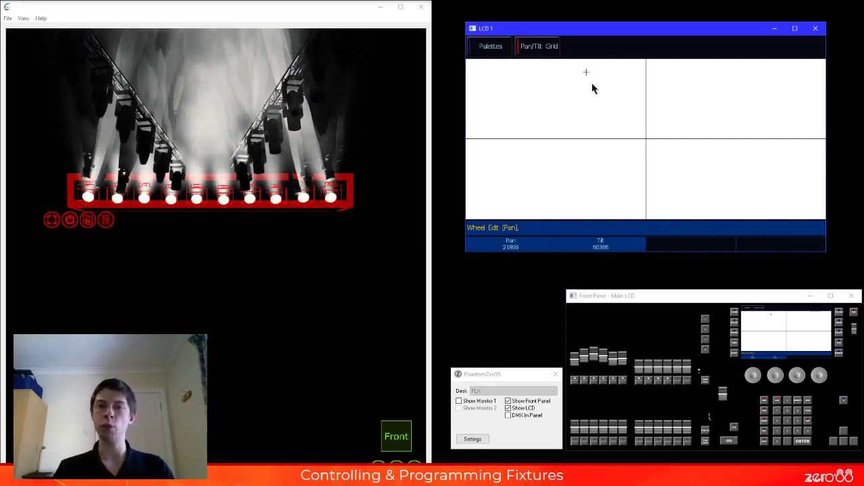
key(r)
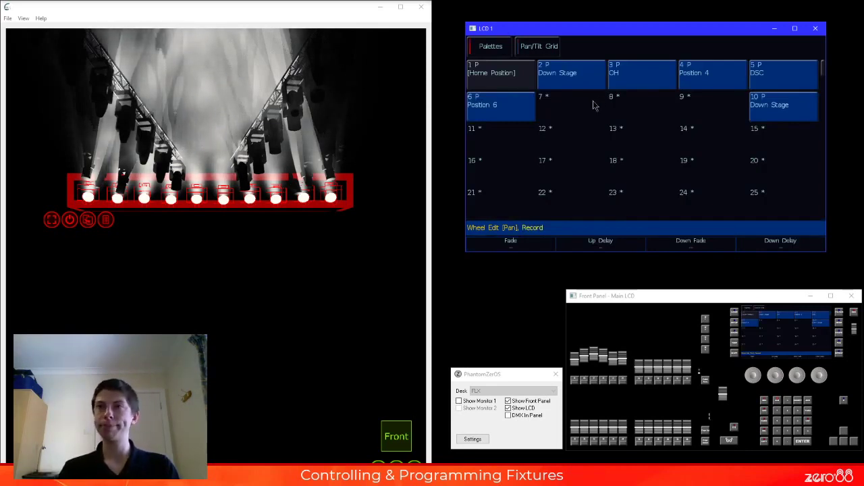
click(566, 109)
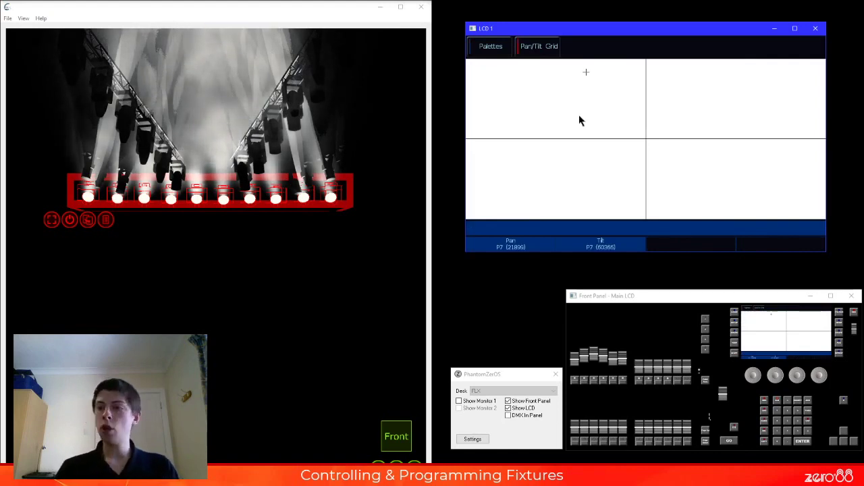
- Recall the Down Stage position palette and automatically create the colour palettes
click(491, 46)
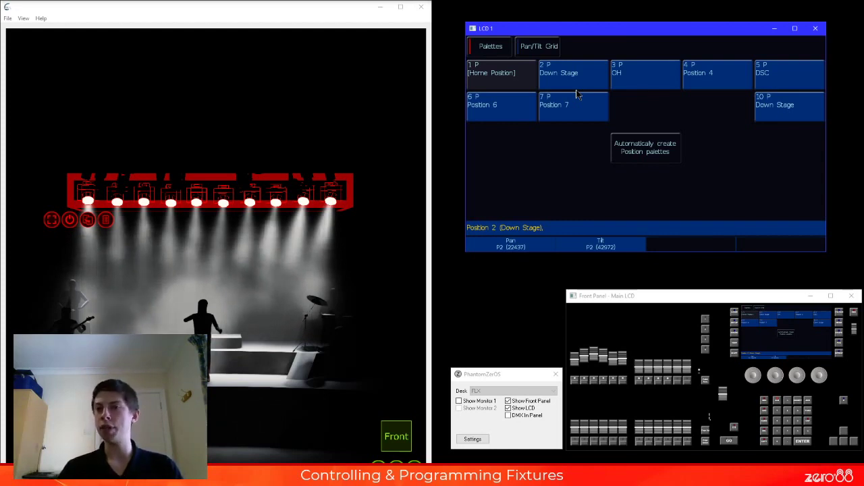
key(c)
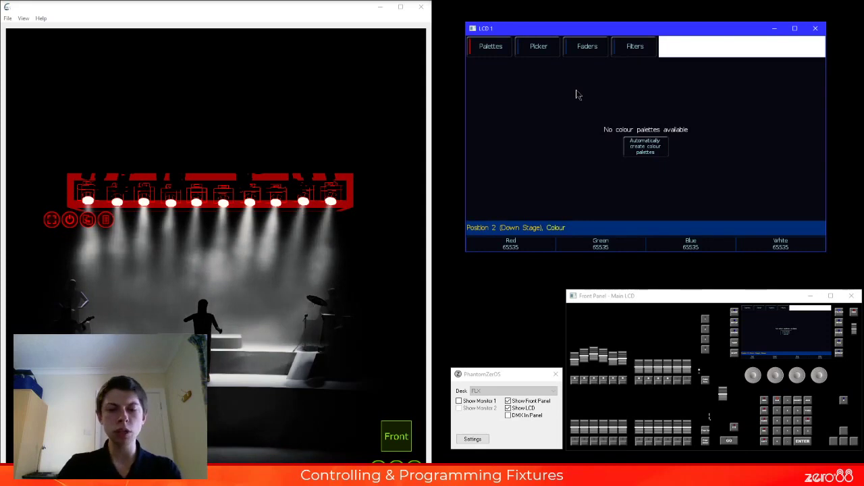
key(p)
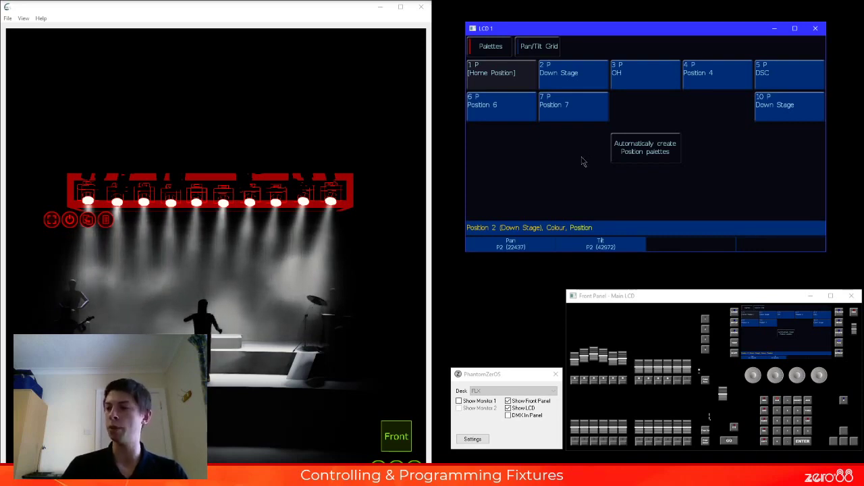
key(c)
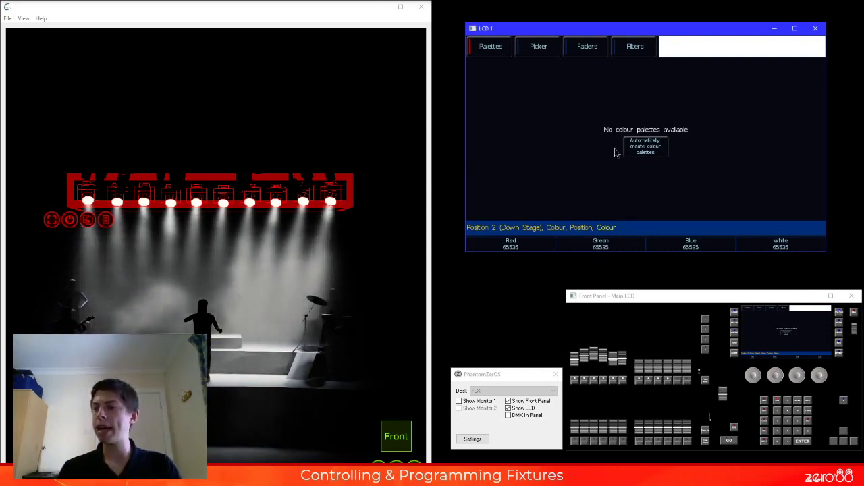
click(644, 149)
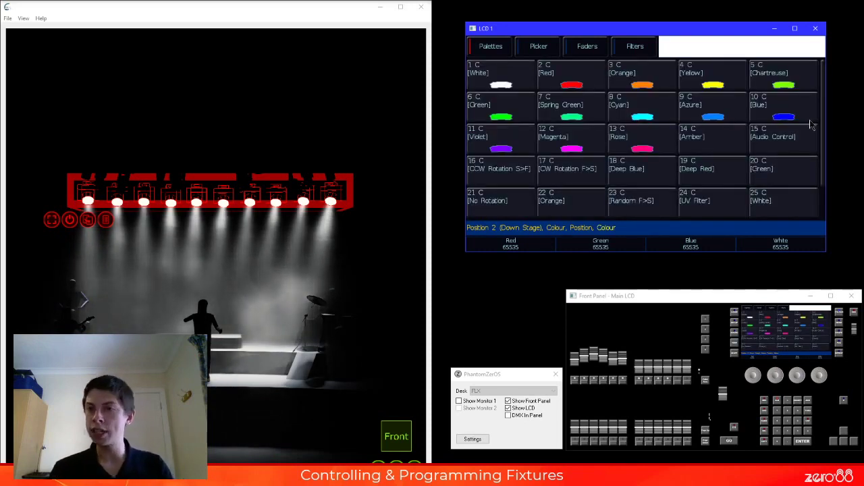
drag(824, 106, 823, 65)
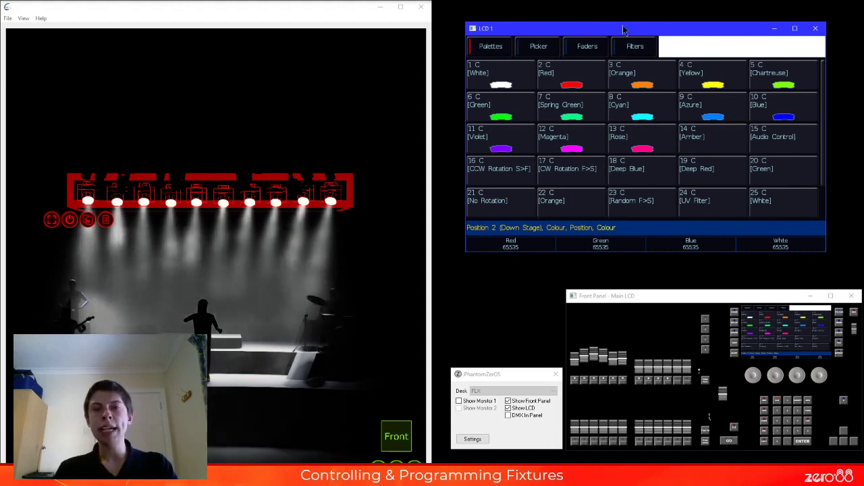
- Clear the fixture selection, reselect the lit fixtures, and look through the colour palettes they can use
key(Escape)
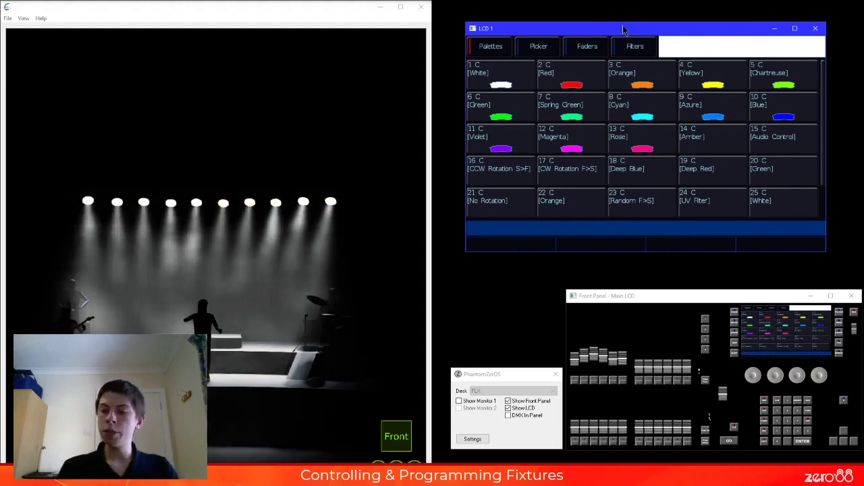
key(Return)
key(Return)
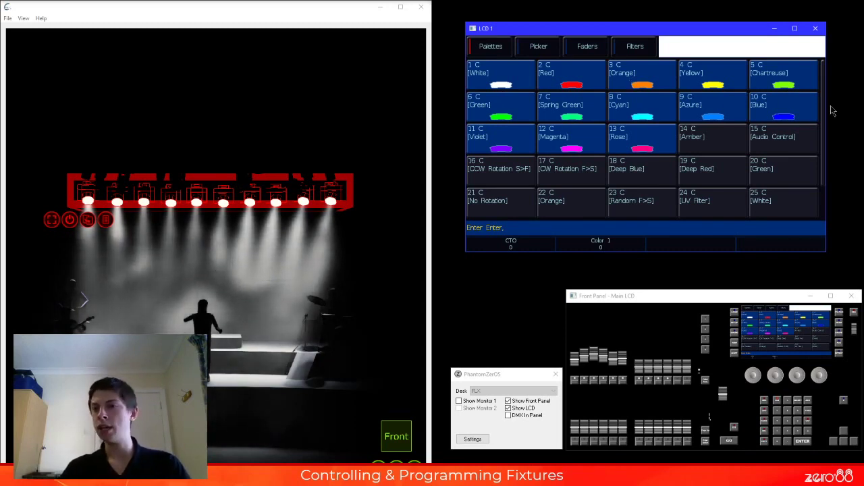
drag(827, 116, 826, 129)
scroll(827, 130, down, 1)
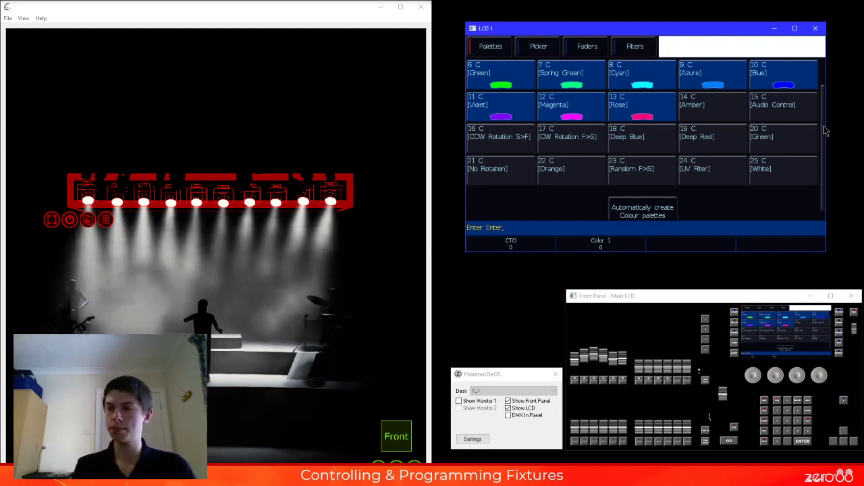
scroll(783, 158, up, 2)
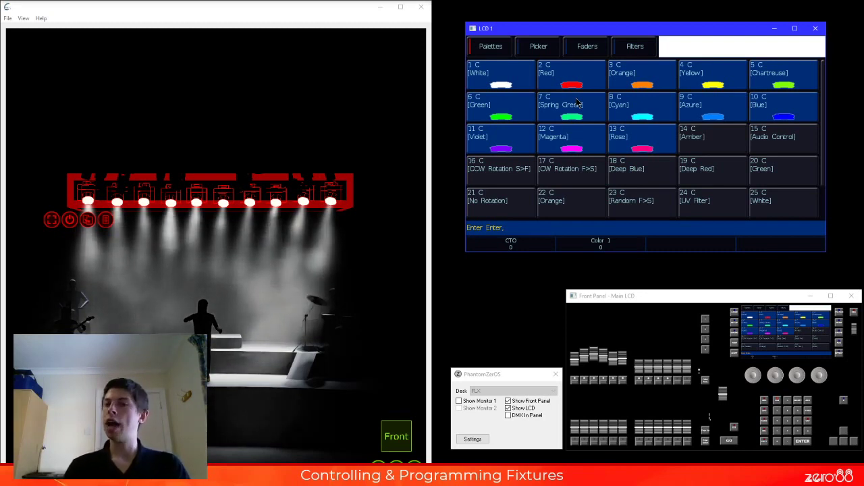
- Apply the Red, Cyan, Blue, Orange, Rose, Violet and again Red colour palettes in turn, and raise green to about 19865
click(580, 84)
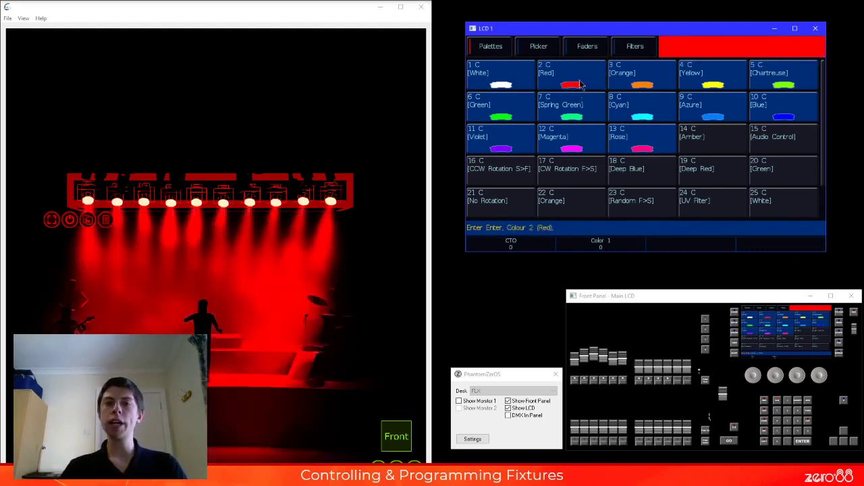
click(673, 115)
click(779, 113)
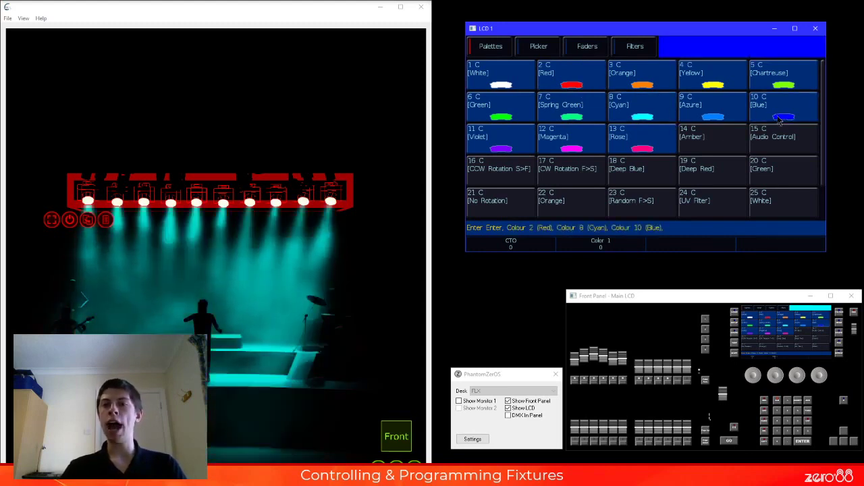
click(638, 85)
click(643, 141)
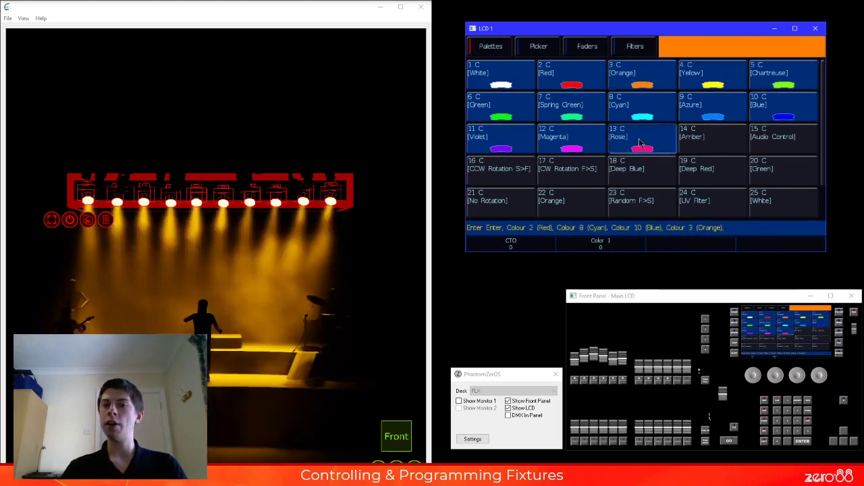
click(507, 141)
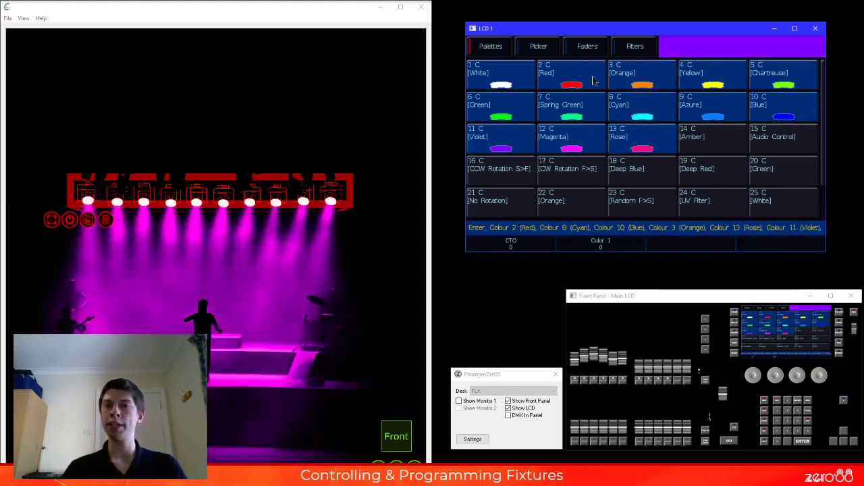
click(595, 82)
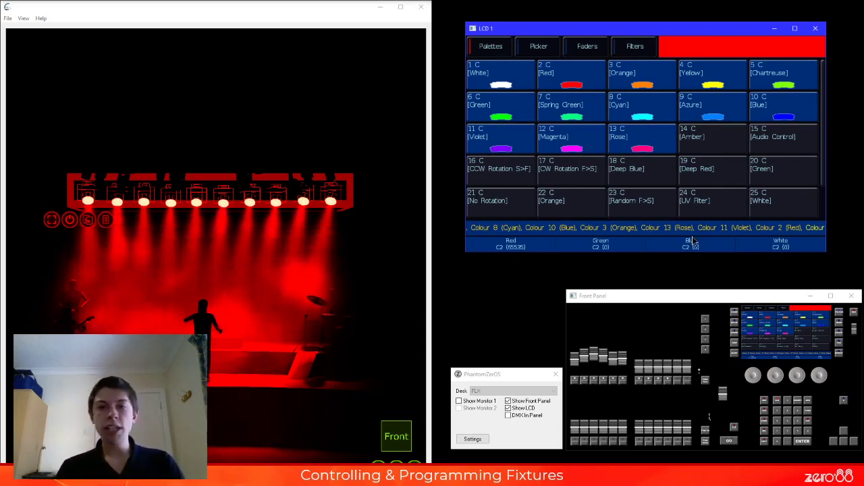
drag(780, 377, 751, 365)
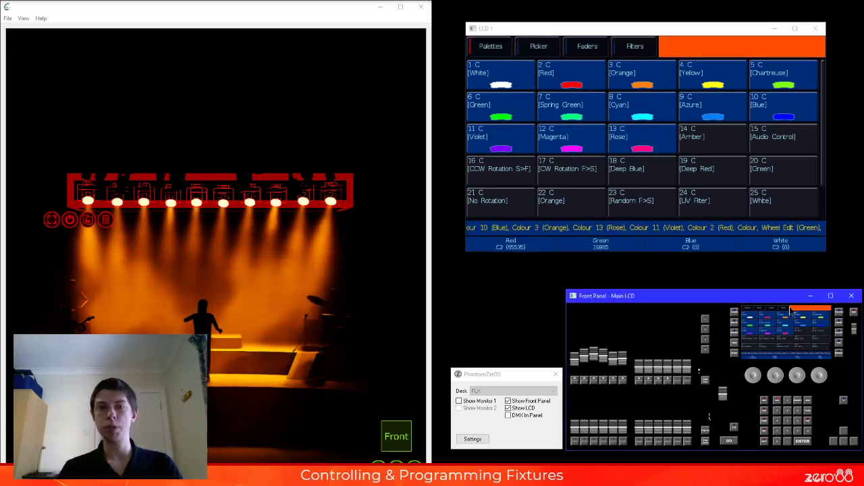
- Recall the Blue colour palette, add about 5041 white and 7667 red, and record the mix as colour palette 26
click(768, 108)
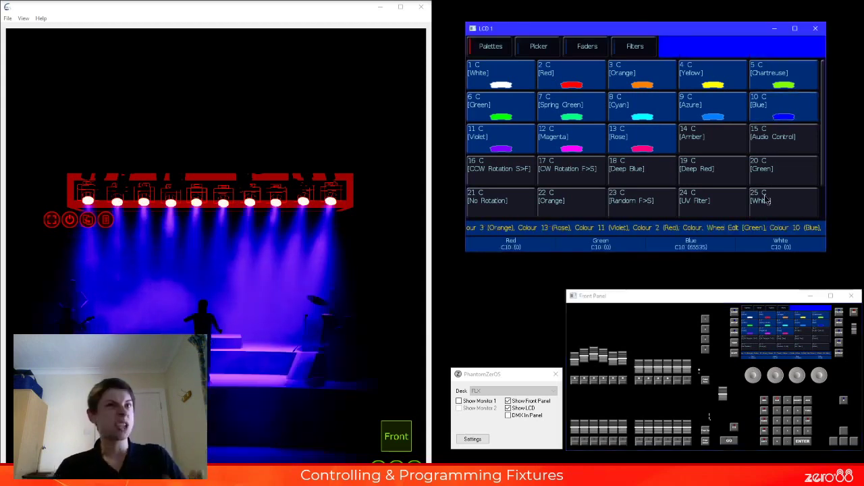
drag(820, 373, 732, 373)
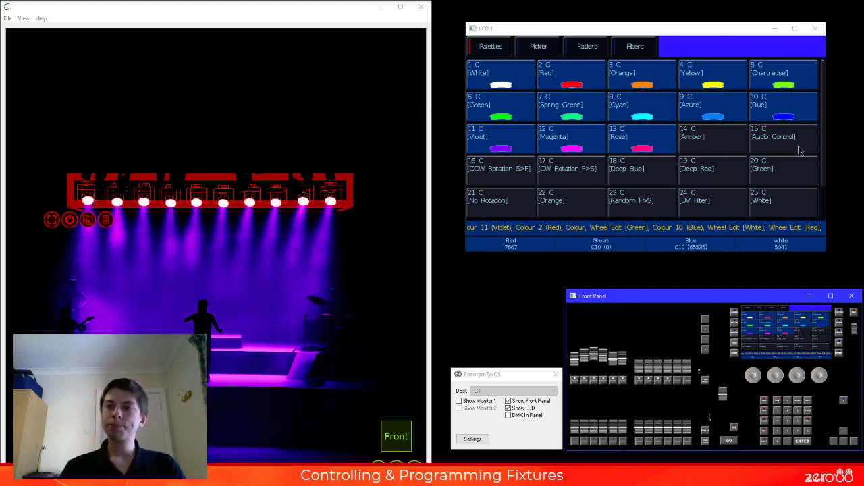
drag(824, 120, 821, 147)
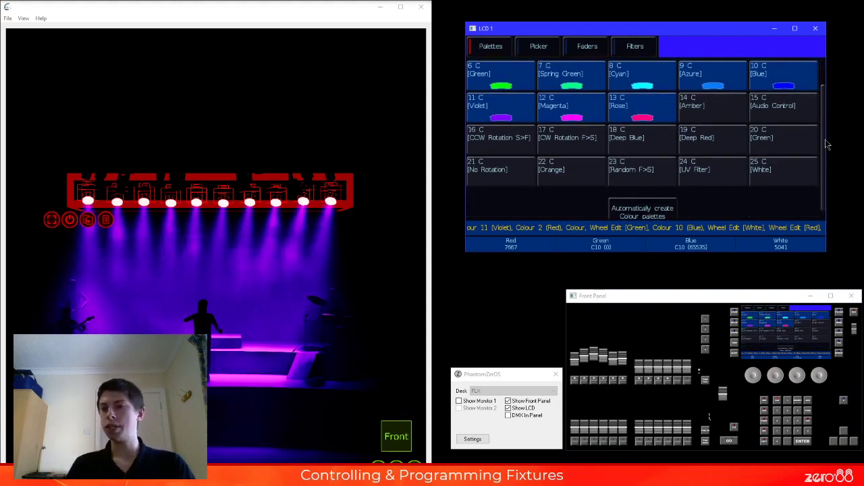
key(r)
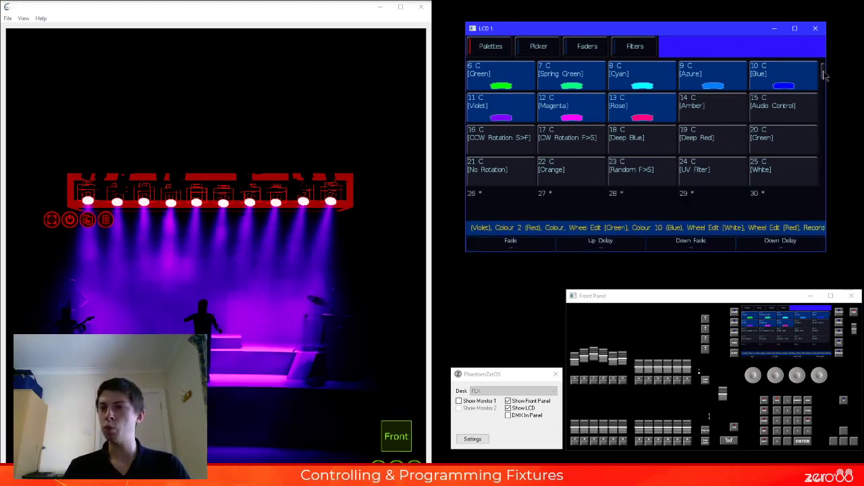
scroll(793, 100, down, 1)
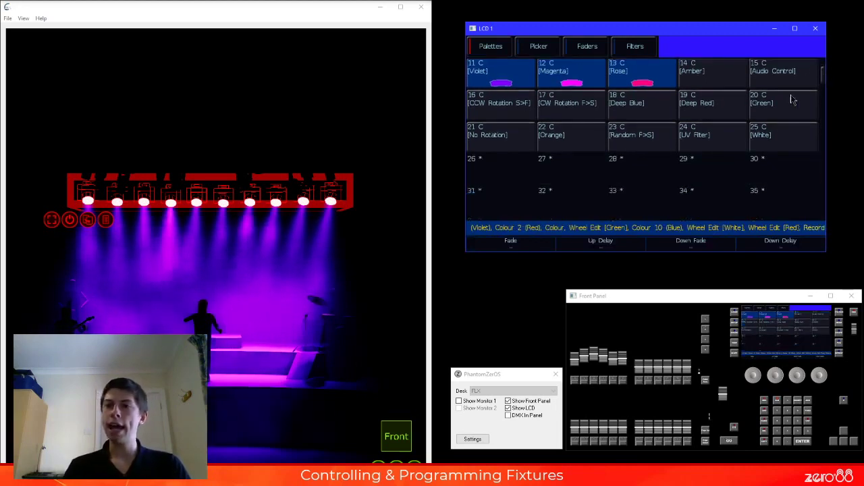
click(493, 174)
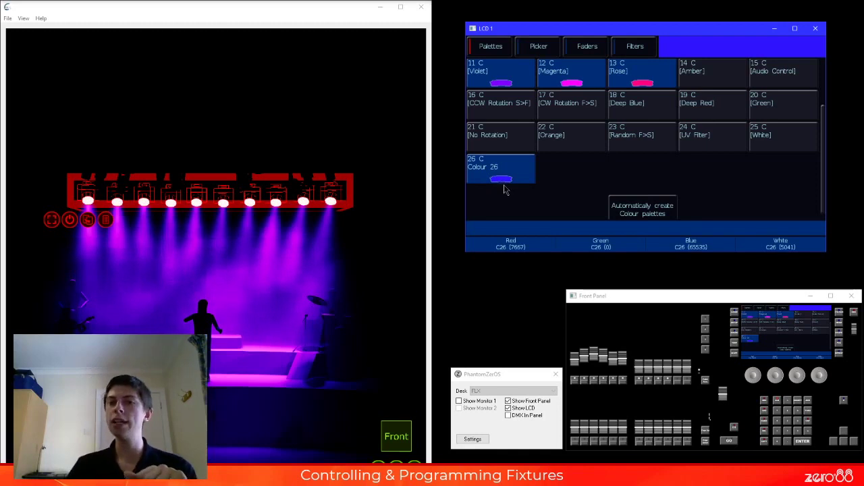
- Recall the Violet palette and then colour palette 26, set Red to 50, and switch the wheels to CTO and Color 1
click(501, 76)
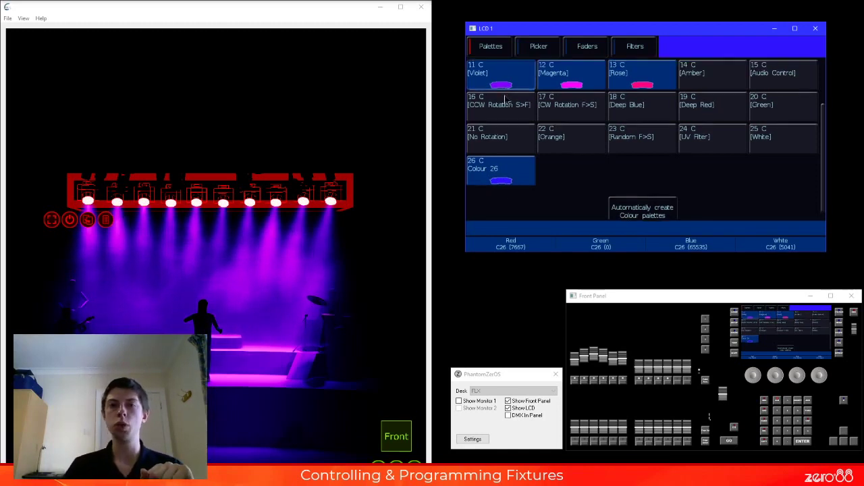
click(514, 179)
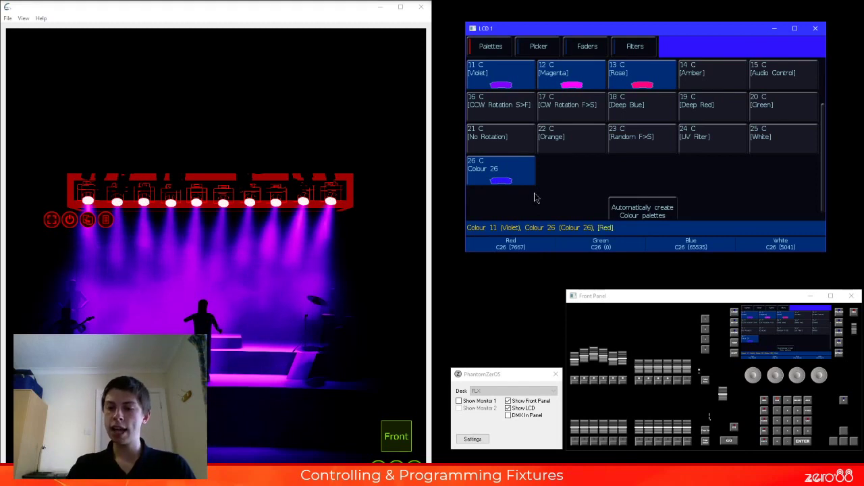
text(@ 50)
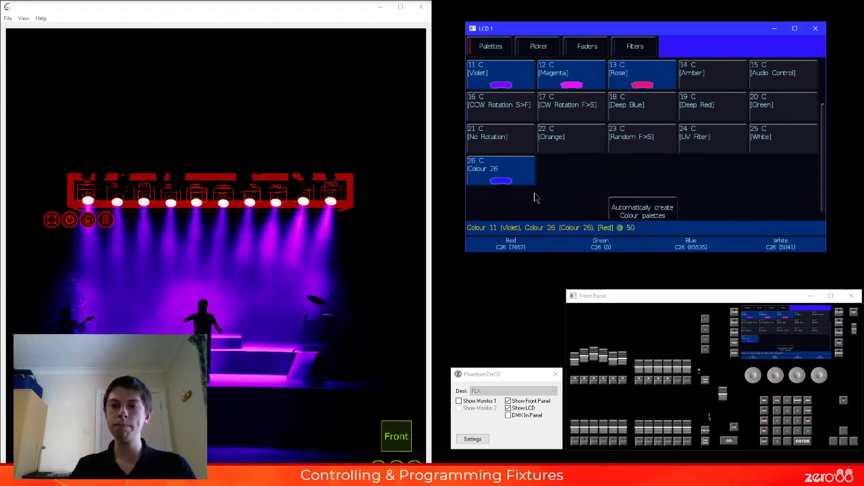
key(Return)
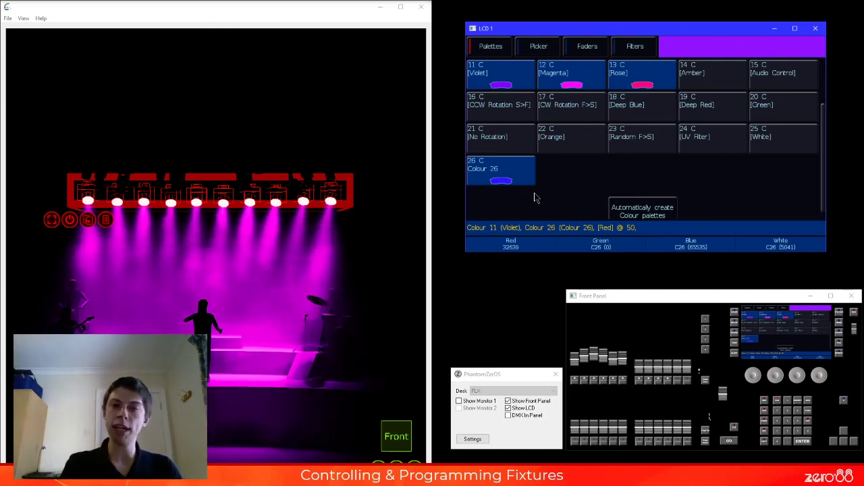
key(c)
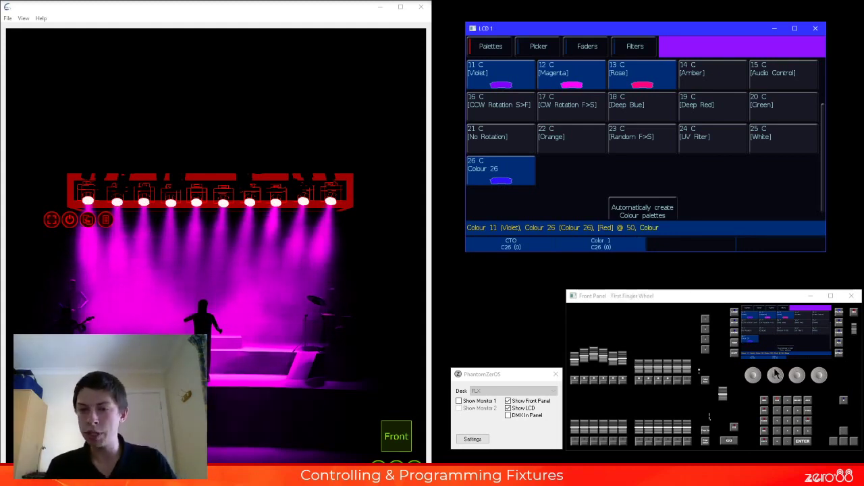
- Turn the fixtures' Color 1 wheel to 14 and return it to 0
drag(777, 376, 743, 377)
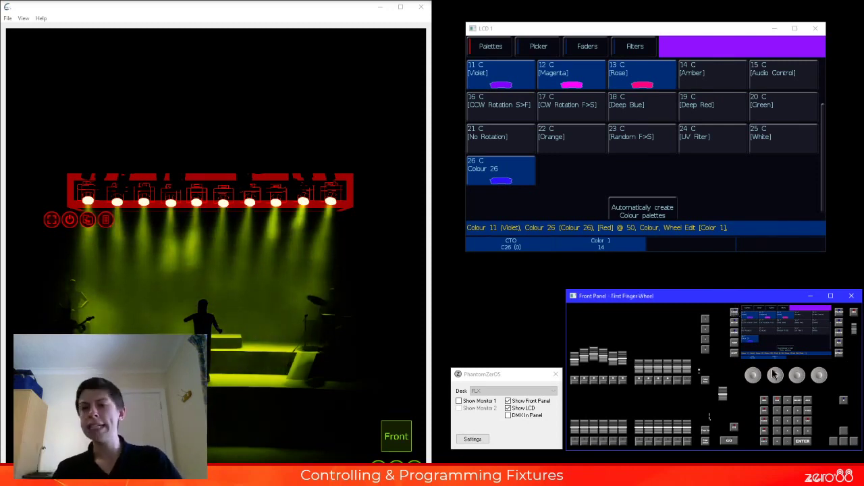
scroll(776, 374, down, 5)
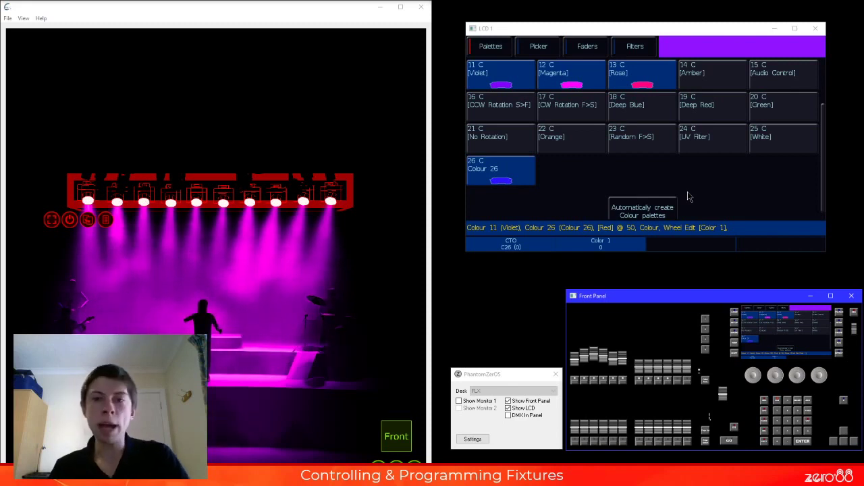
click(718, 195)
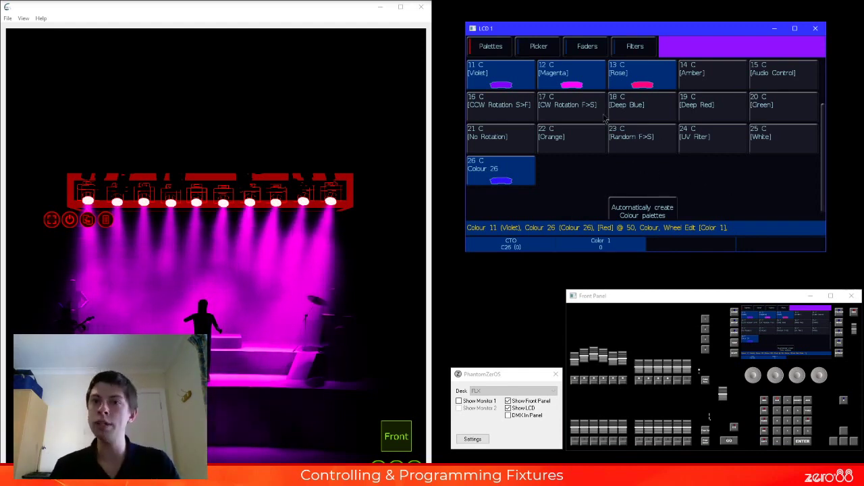
- Recall the Red colour palette, add about 8920 white, and record the mix as colour palette 27
scroll(597, 120, up, 2)
click(589, 91)
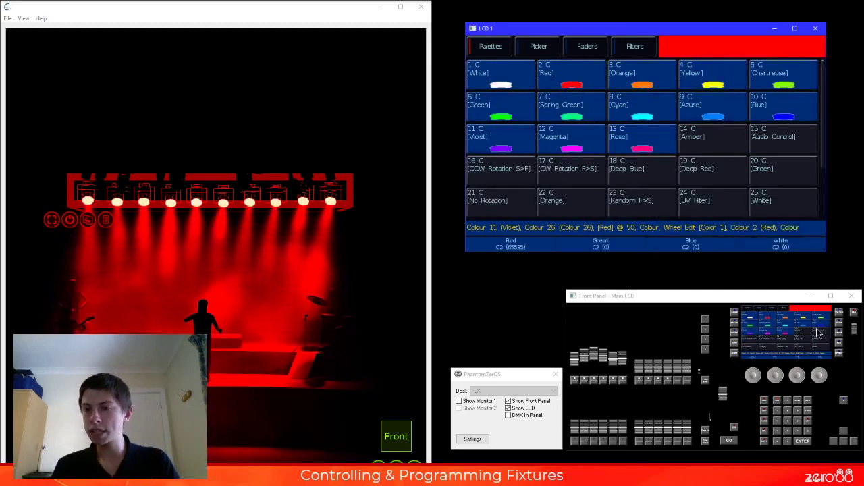
click(818, 374)
drag(814, 376, 729, 373)
click(732, 346)
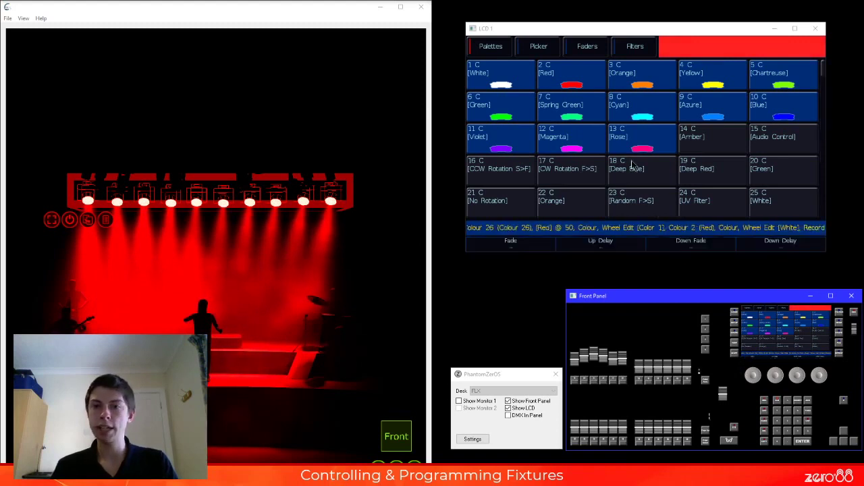
drag(822, 70, 822, 83)
click(570, 102)
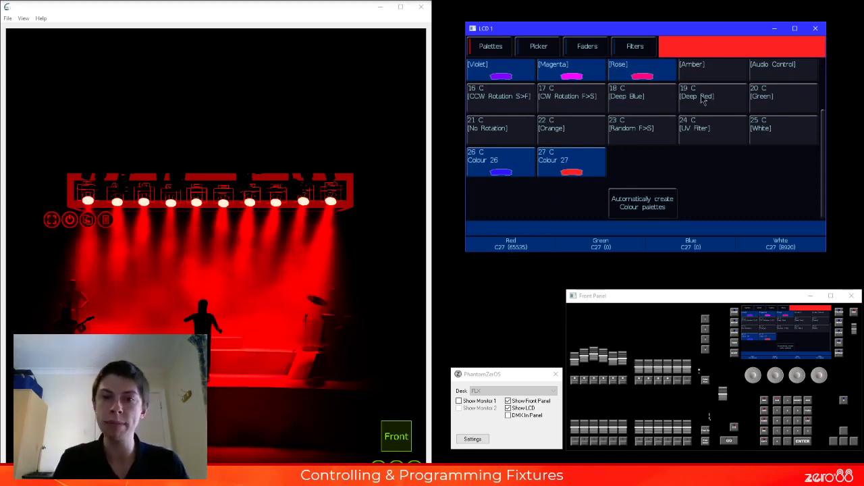
- Copy colour palette 26 to 30
text(c25)
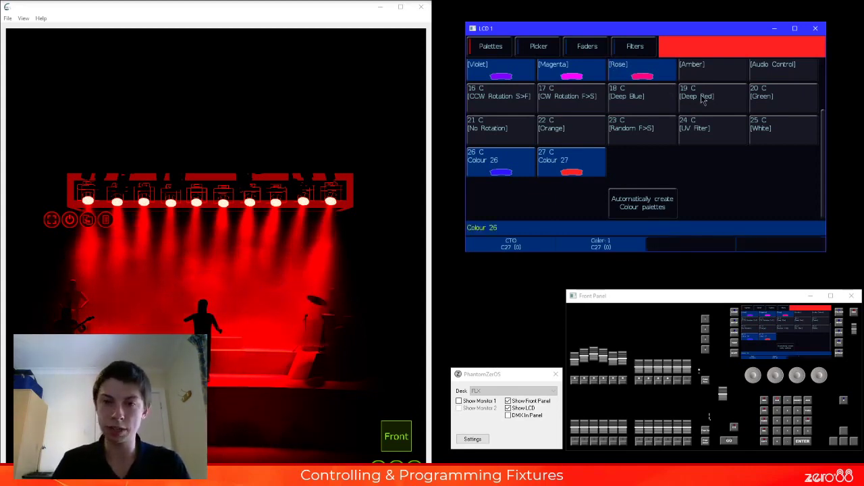
key(BackSpace)
text(6)
key(ctrl+c)
text(30)
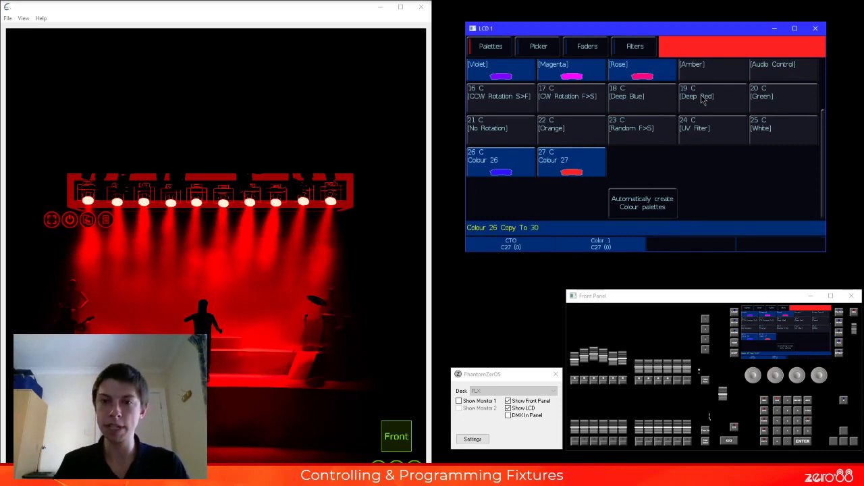
key(Return)
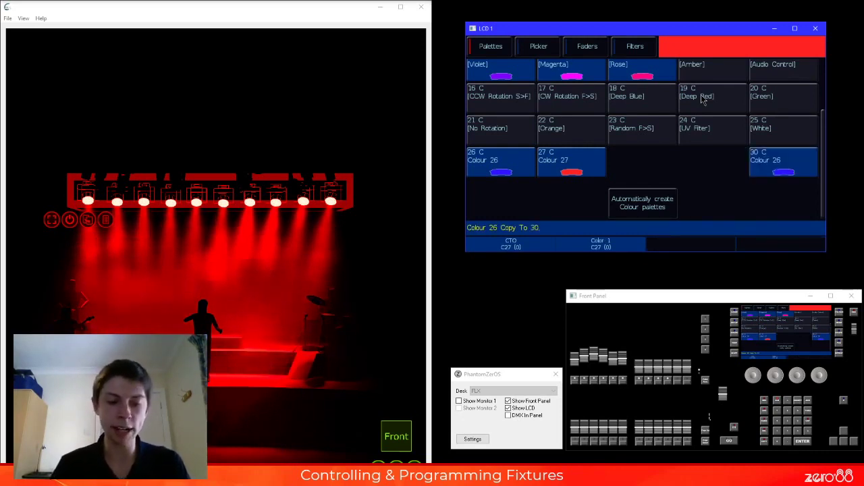
- Copy colour palette 27 to 26, overwriting the existing palette
text(c2)
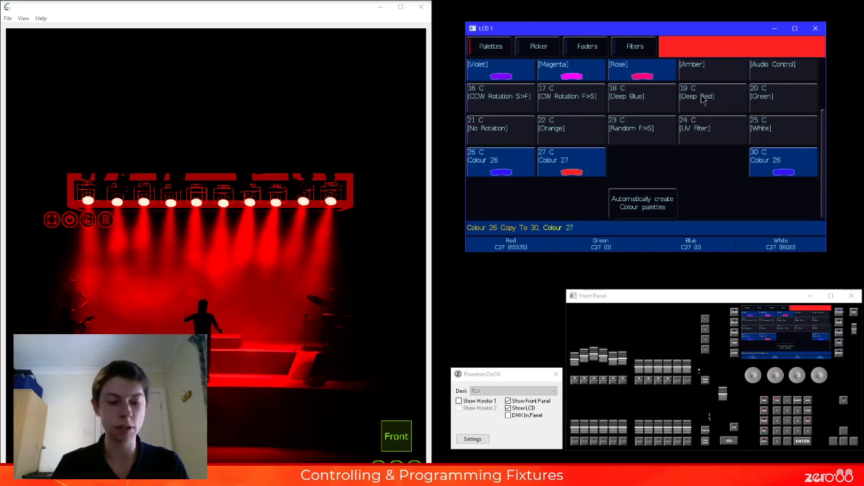
text(7)
key(ctrl+c)
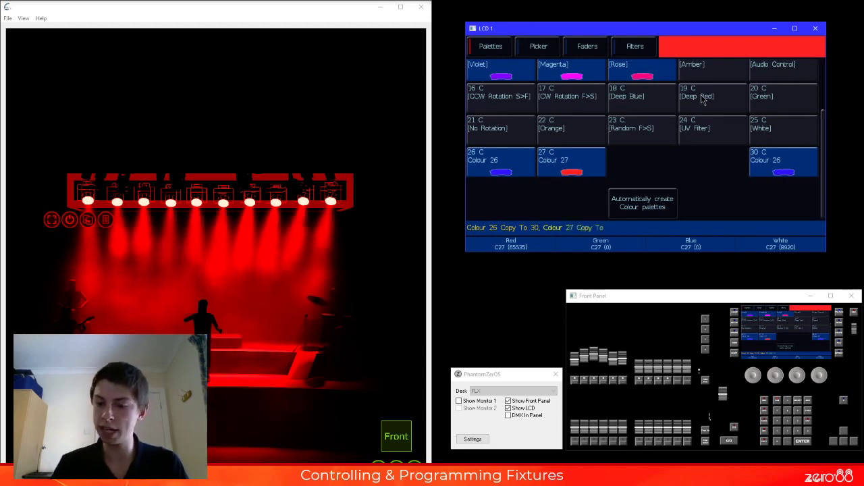
text(26)
key(Return)
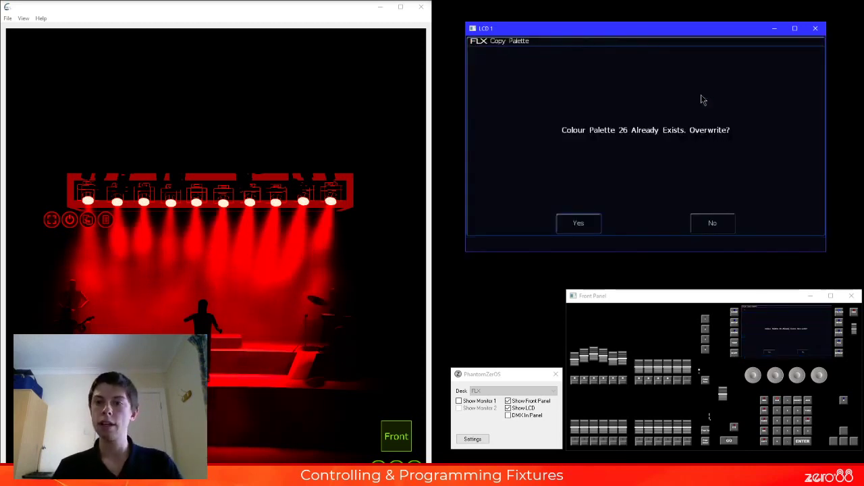
key(Return)
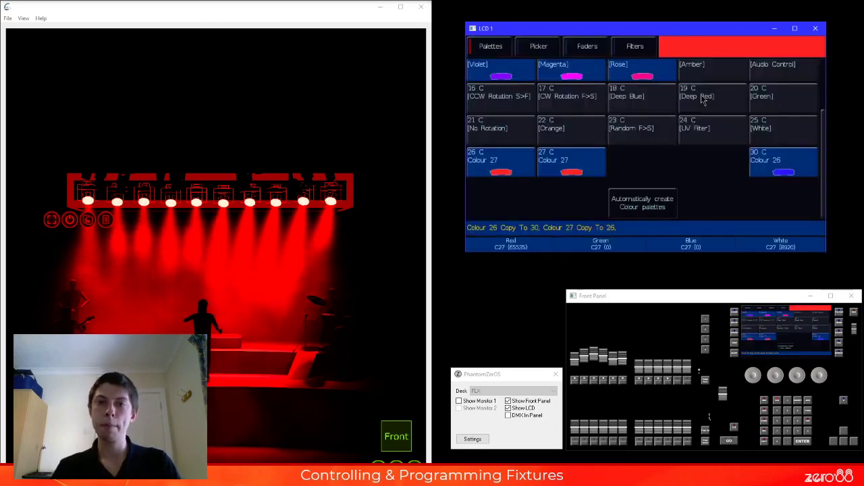
- Copy colour palette 30 to 27, overwriting the existing palette
text(c)
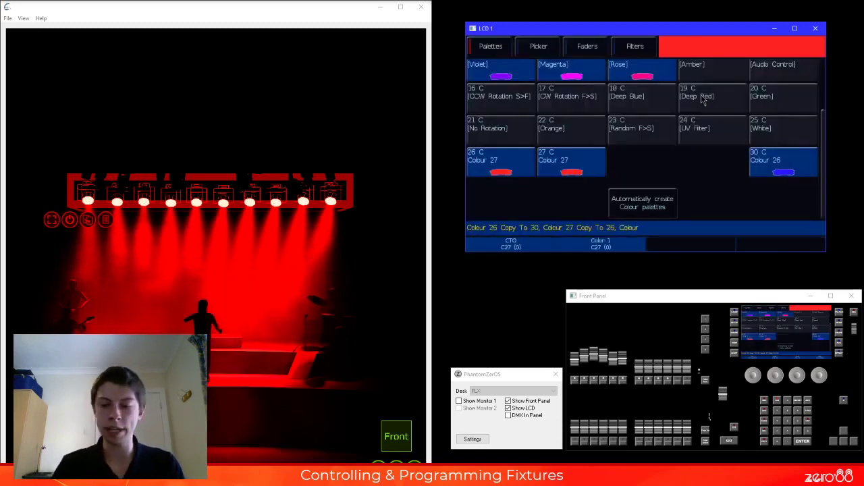
text(30)
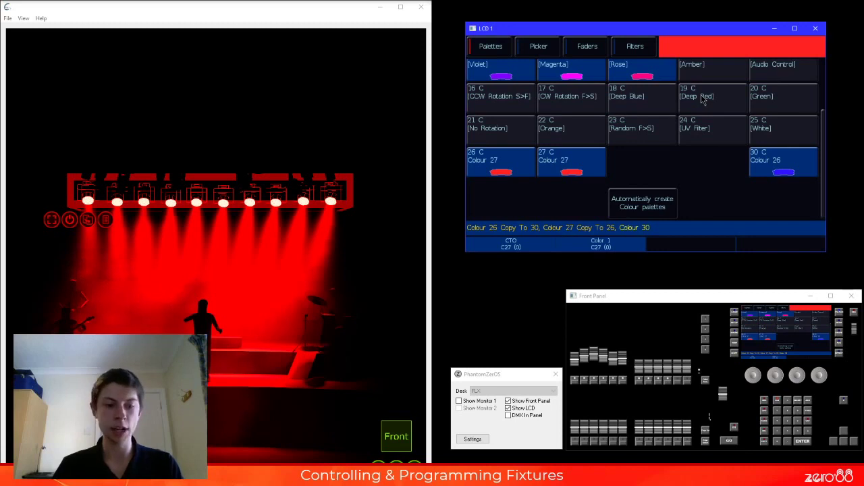
key(ctrl+c)
text(27)
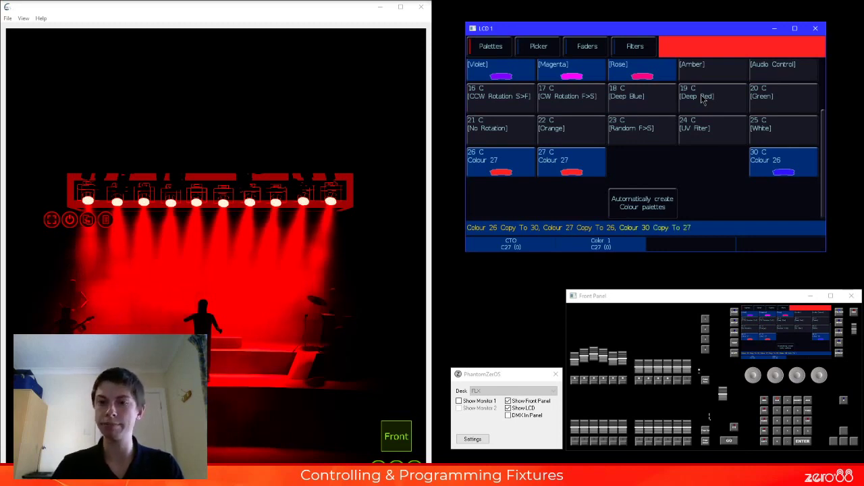
key(Return)
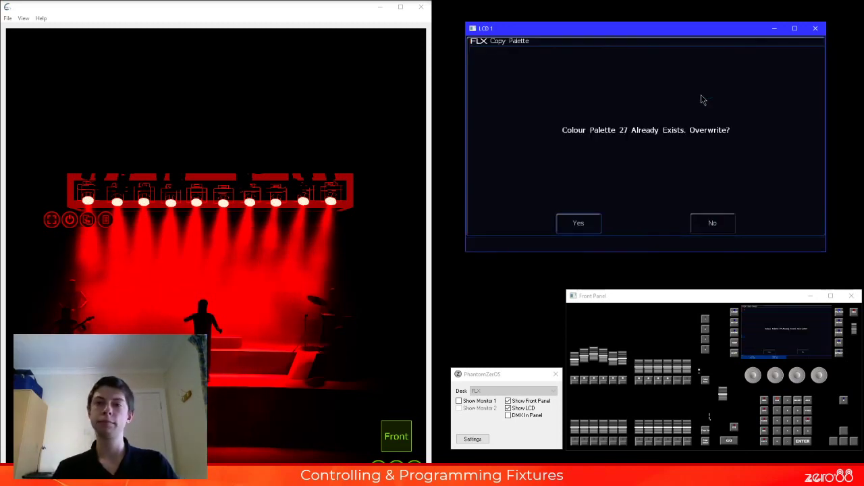
key(Return)
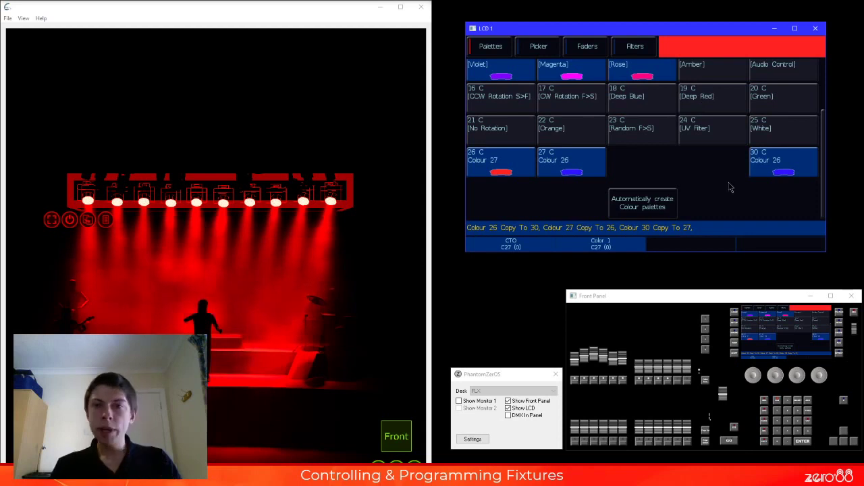
- Recall the White palette, then pick orange and deep blue in the colour picker, lowering the blue's value to zero and restoring it to full
scroll(729, 188, up, 2)
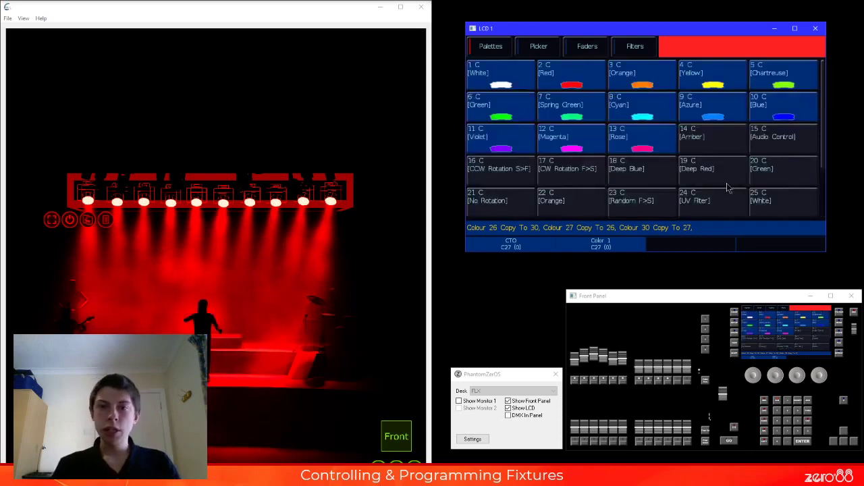
click(502, 79)
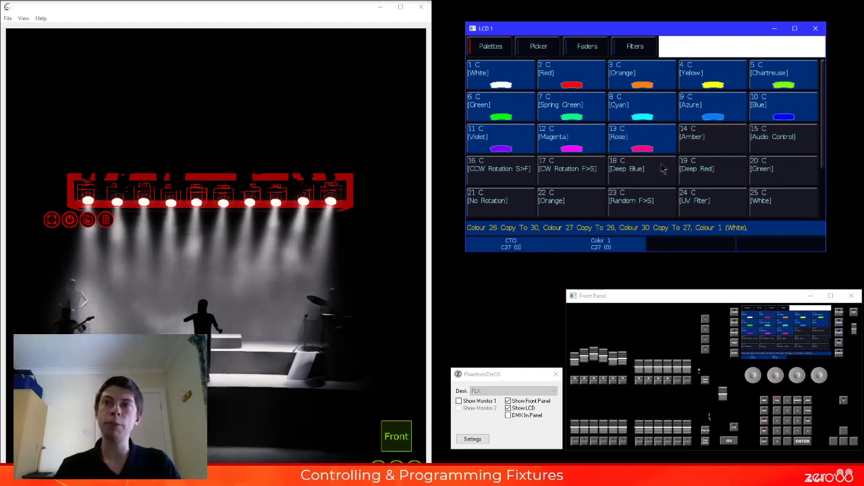
click(548, 48)
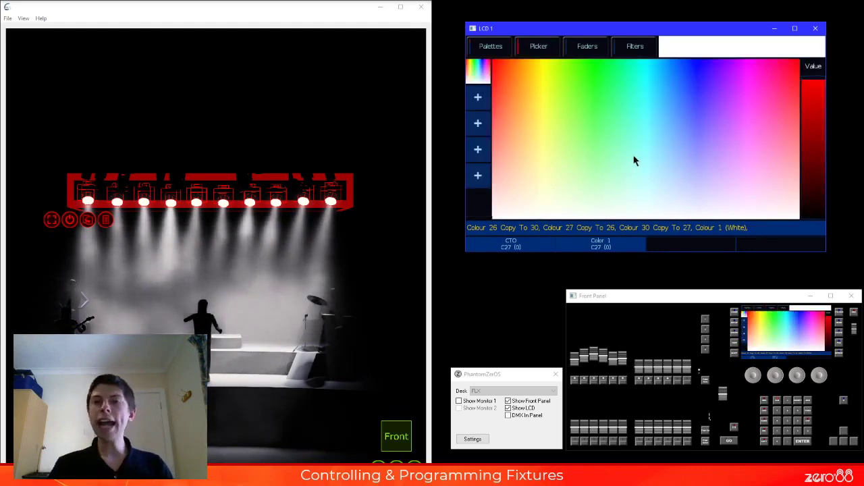
drag(572, 96, 510, 79)
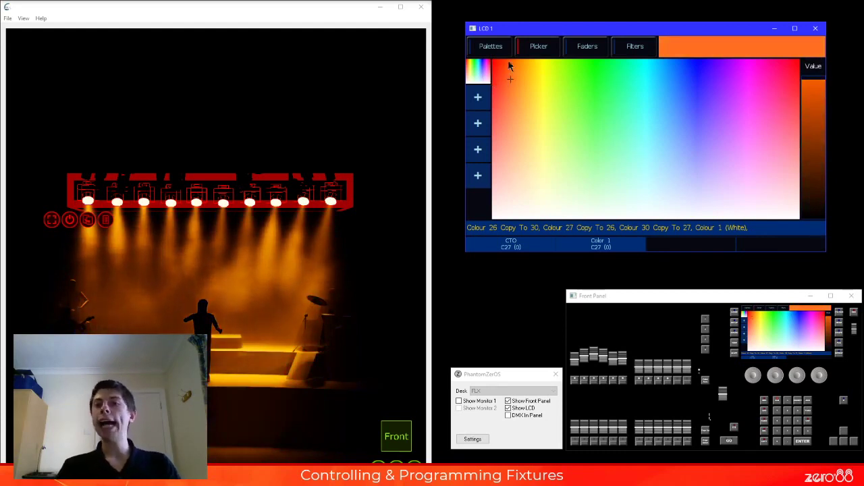
drag(513, 79, 698, 71)
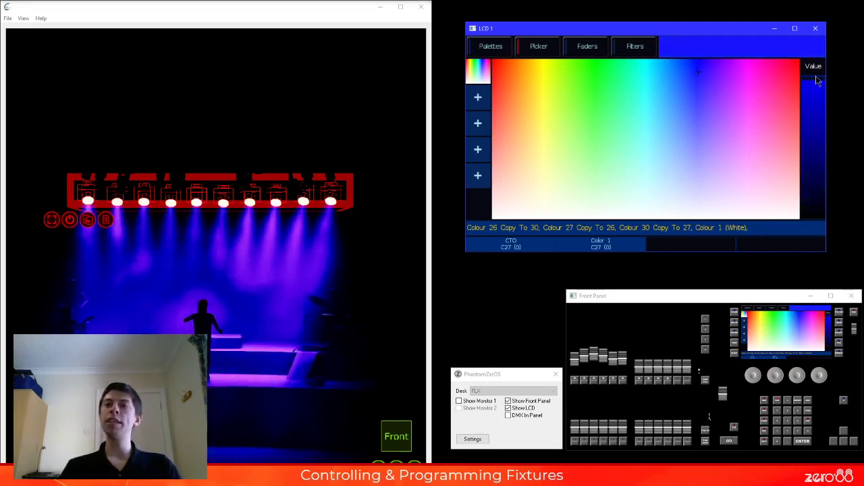
drag(817, 66, 831, 238)
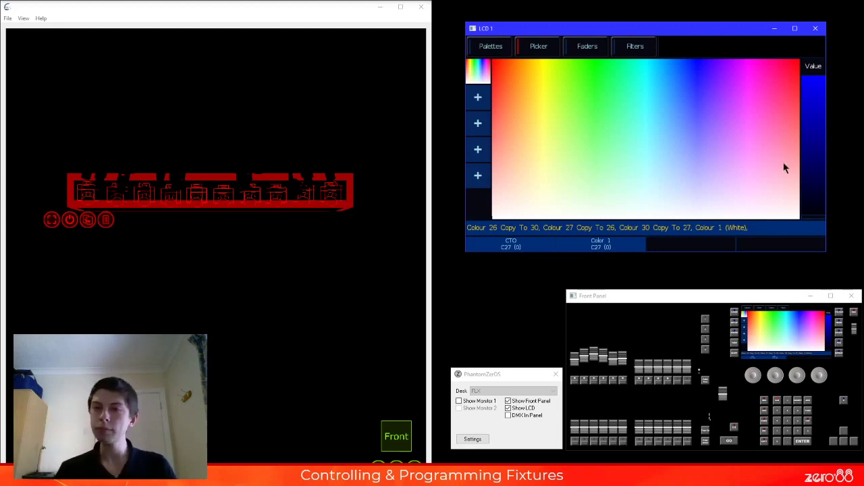
drag(819, 218, 814, 78)
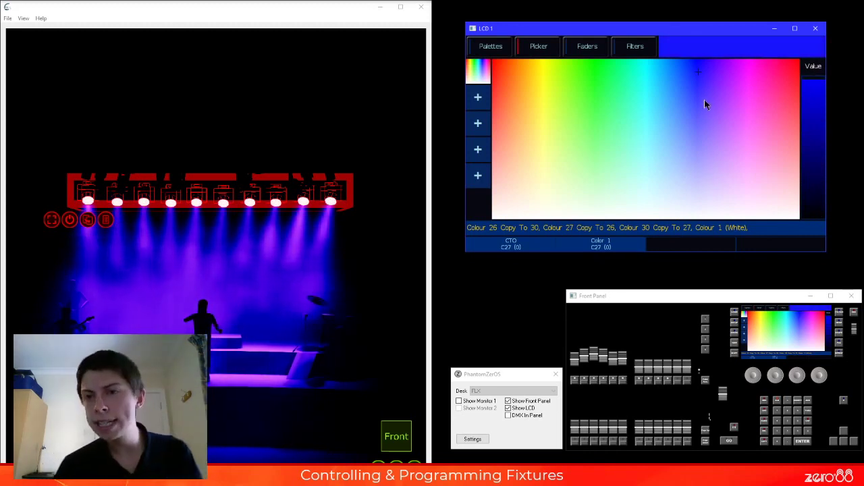
- Pick a light azure blue in the colour picker and record it as colour palette 28
click(682, 85)
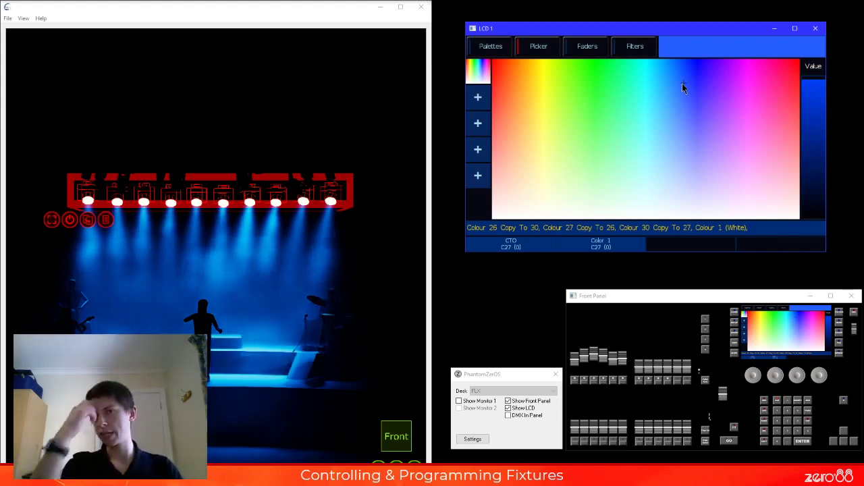
click(670, 79)
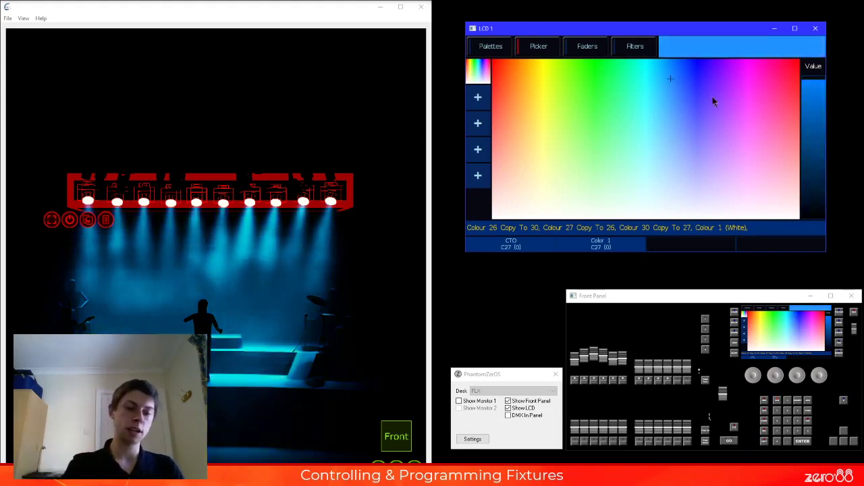
key(r)
scroll(663, 142, down, 3)
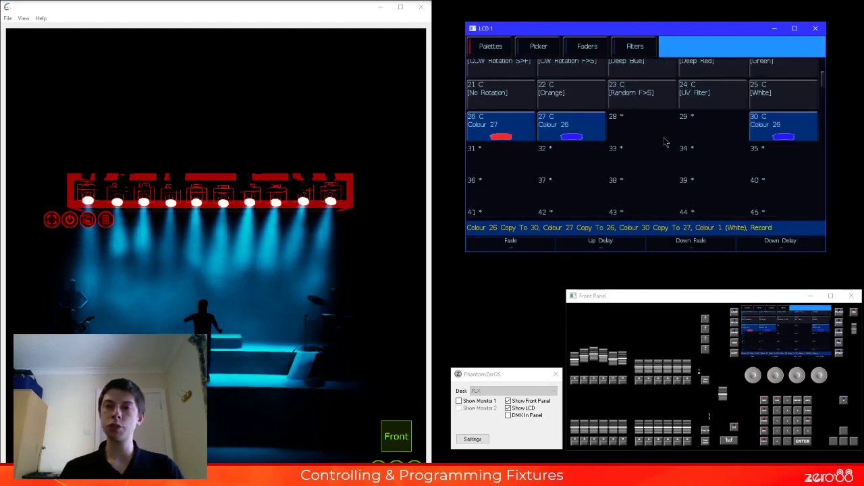
click(628, 131)
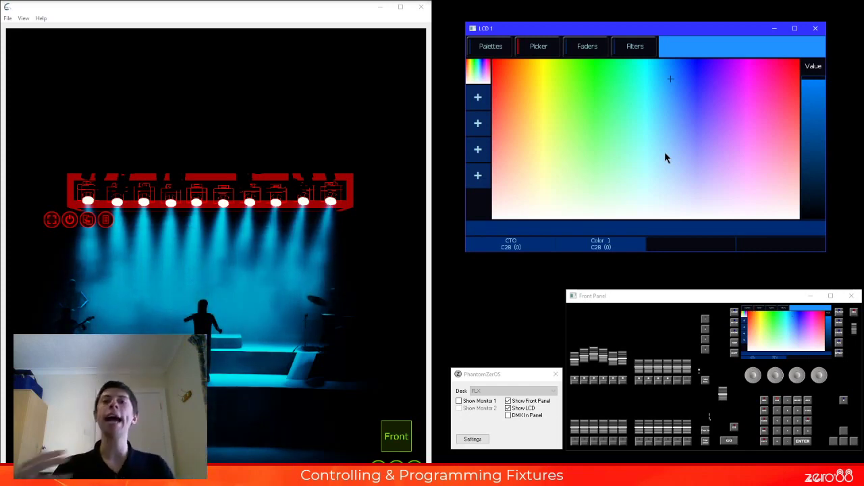
- Load the image 1 - Sunset.jpg from the local drive into the colour picker's first empty image slot
click(484, 107)
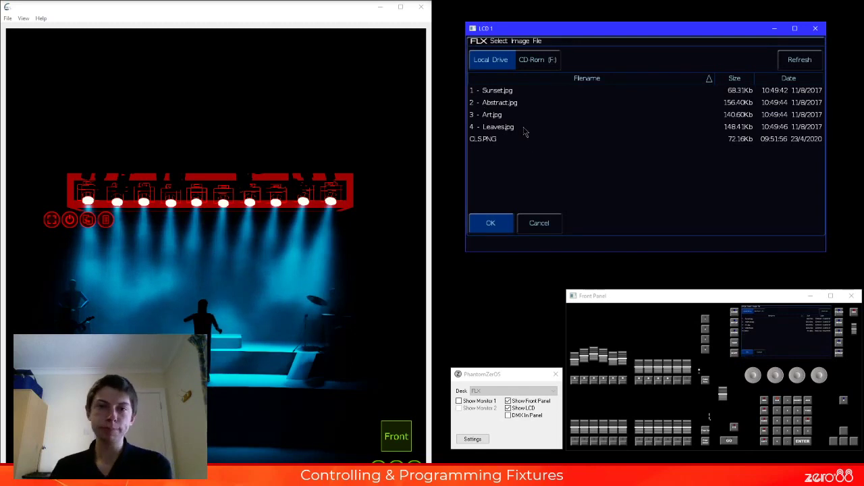
click(504, 93)
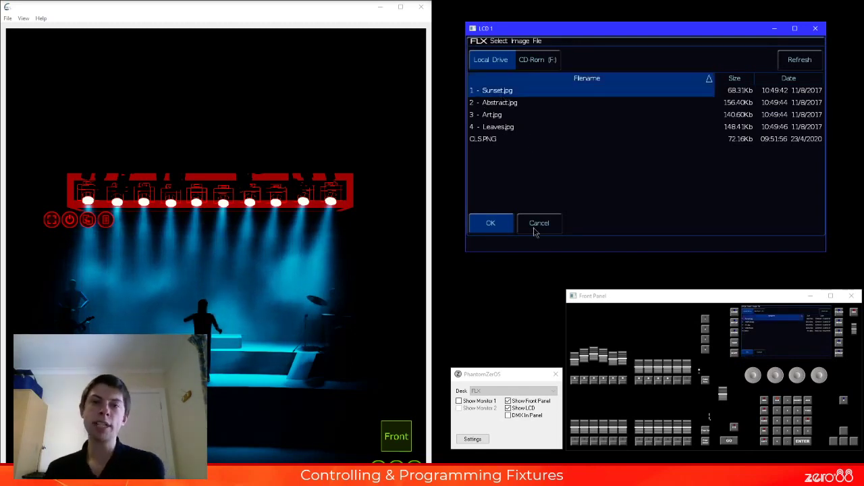
click(492, 224)
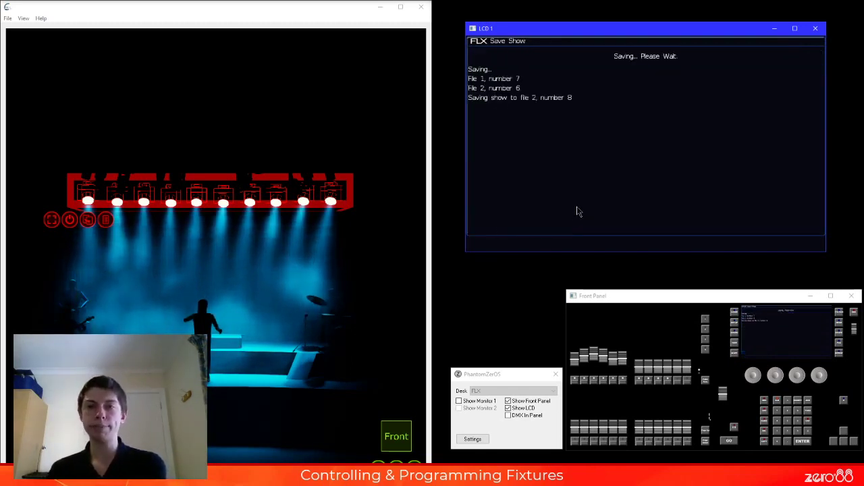
- Pick an orange from the sky in the sunset image and record it as colour palette 29
click(571, 101)
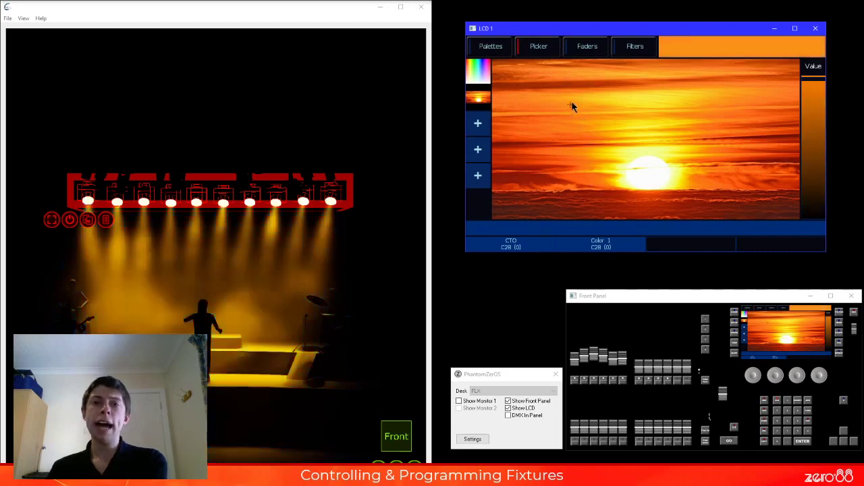
drag(571, 102, 550, 124)
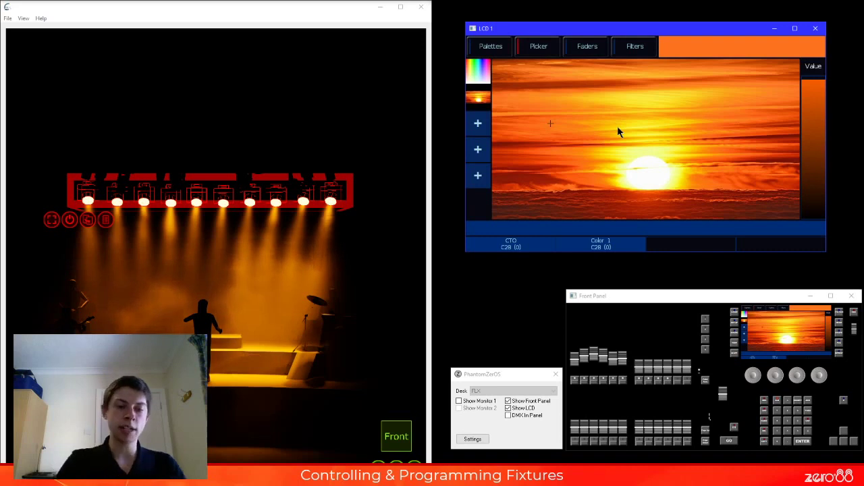
click(750, 166)
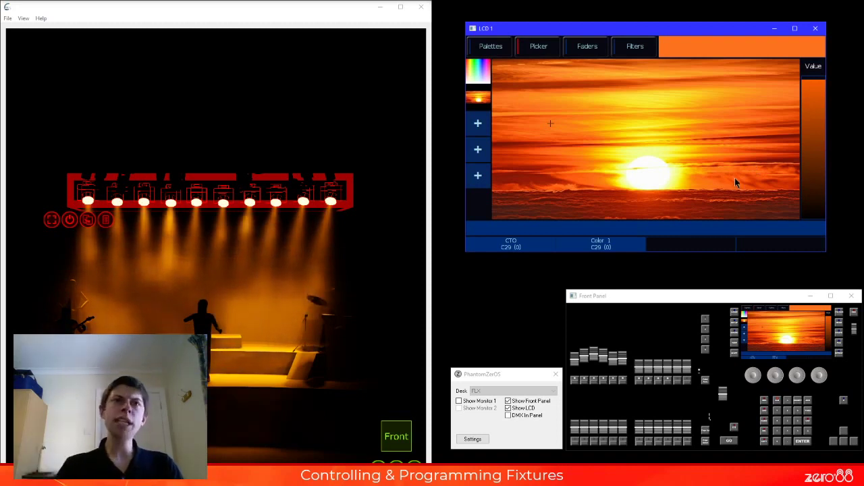
- Load the image CLS.PNG from the local drive into the colour picker's next empty image slot
click(478, 126)
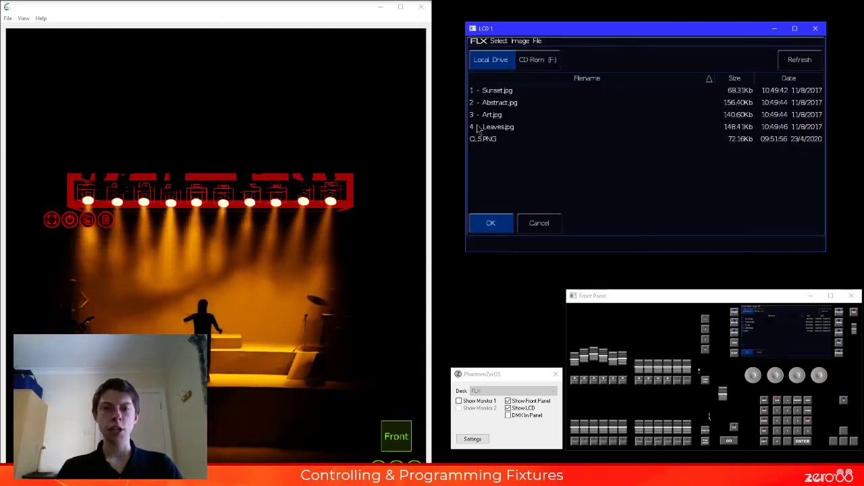
click(483, 138)
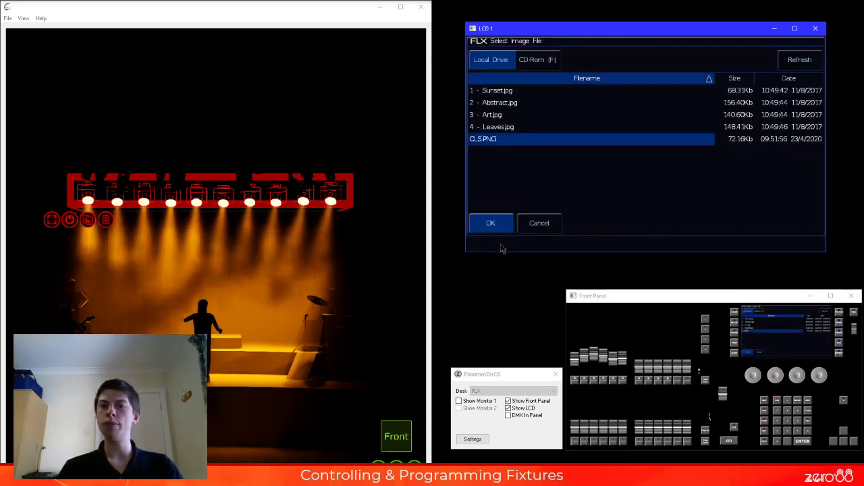
click(491, 223)
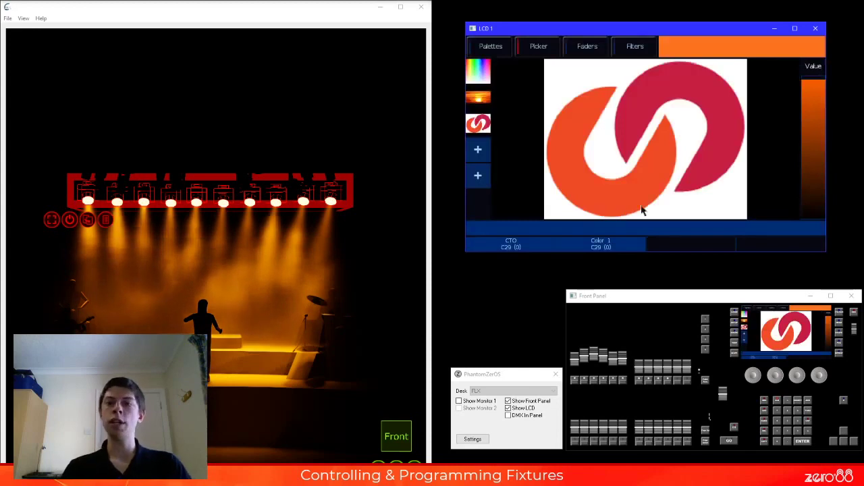
- Pick the orange and the crimson from the loaded logo image and record the crimson as colour palette 31
click(614, 192)
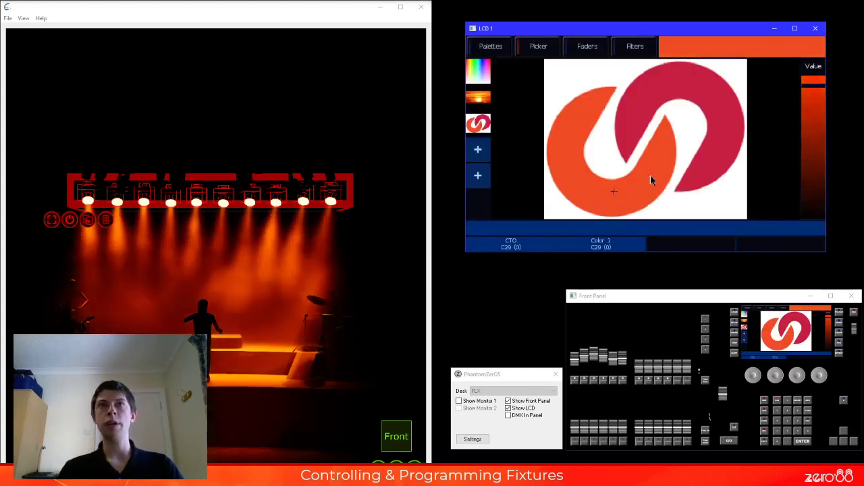
click(705, 85)
click(575, 122)
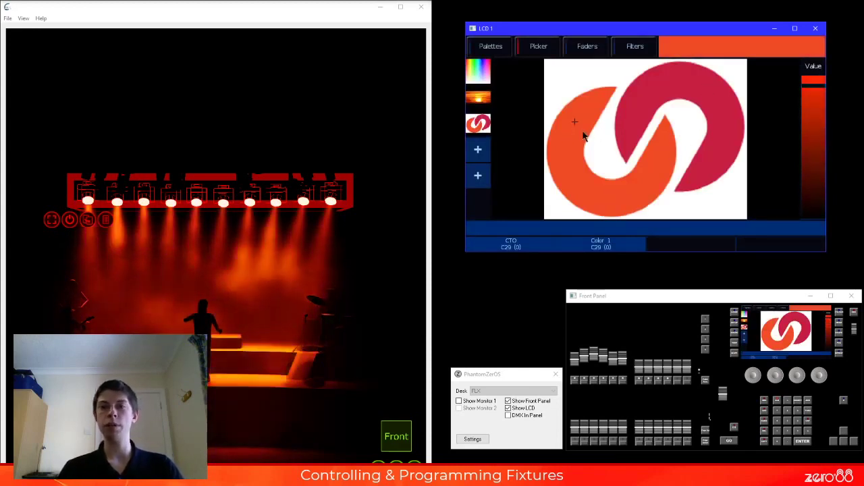
click(713, 94)
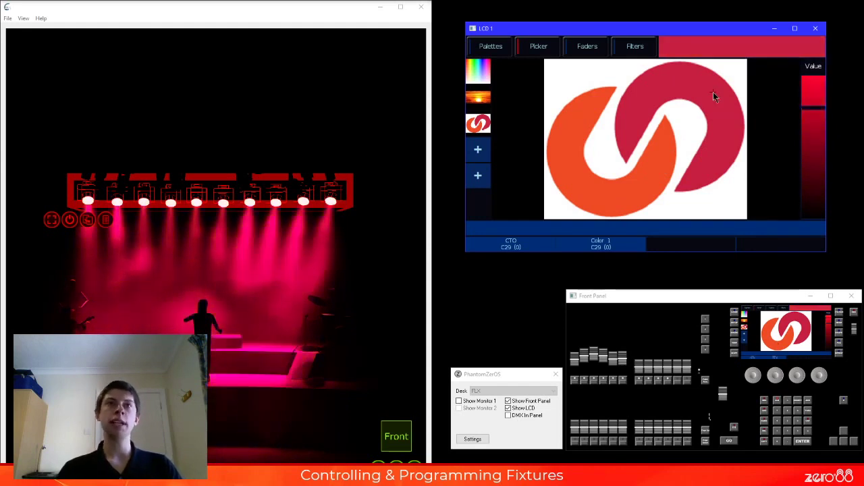
key(r)
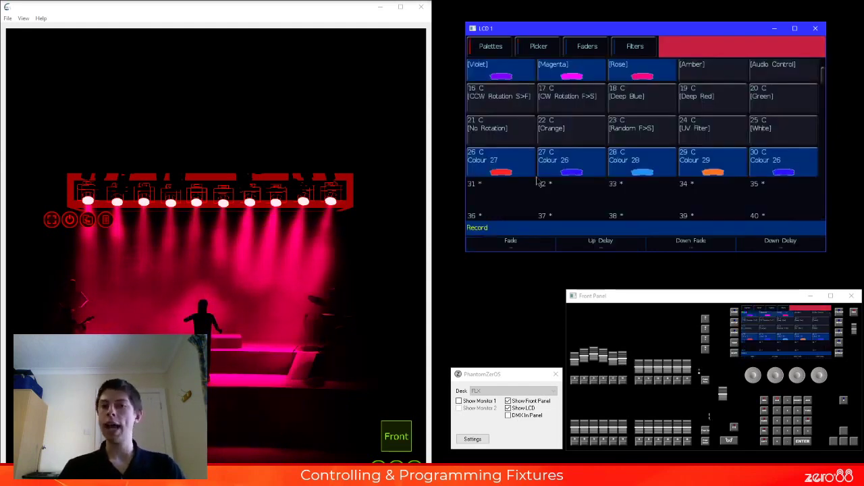
click(503, 195)
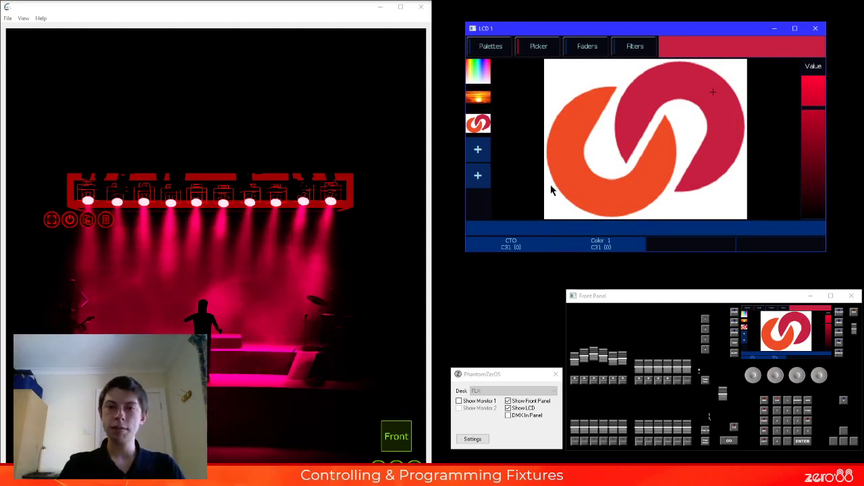
- Delete the logo, colour picker image 2, and return to the colour palettes
key(Delete)
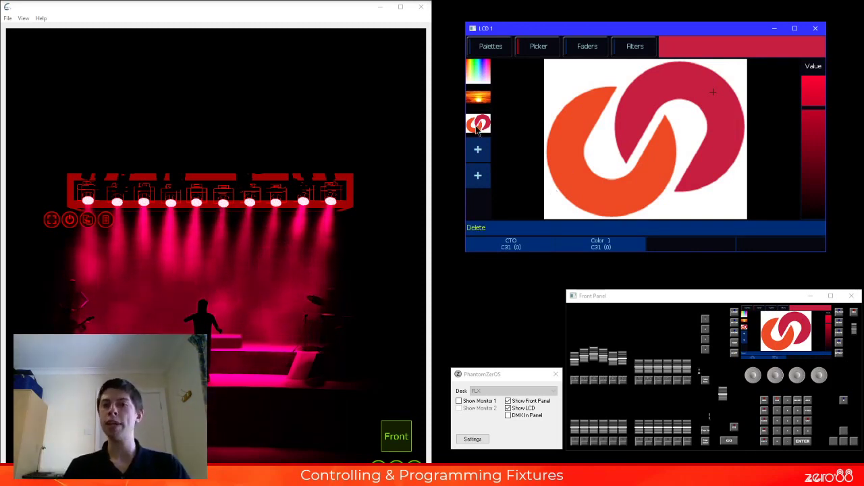
click(502, 135)
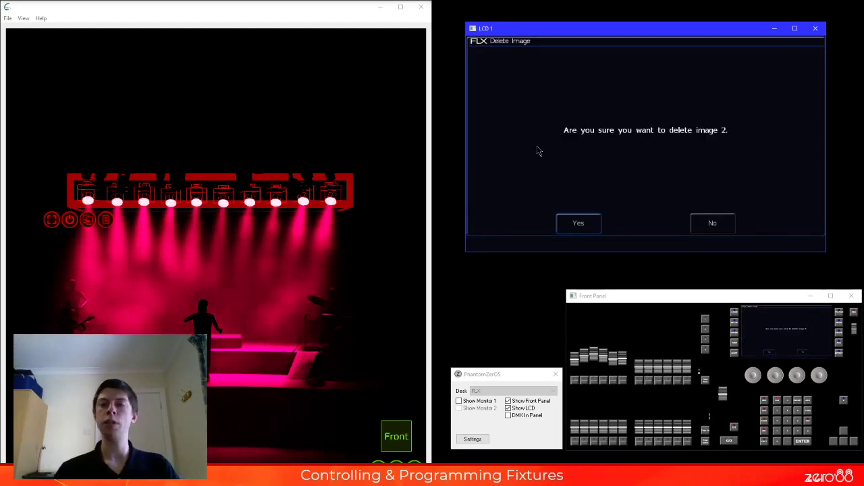
click(584, 226)
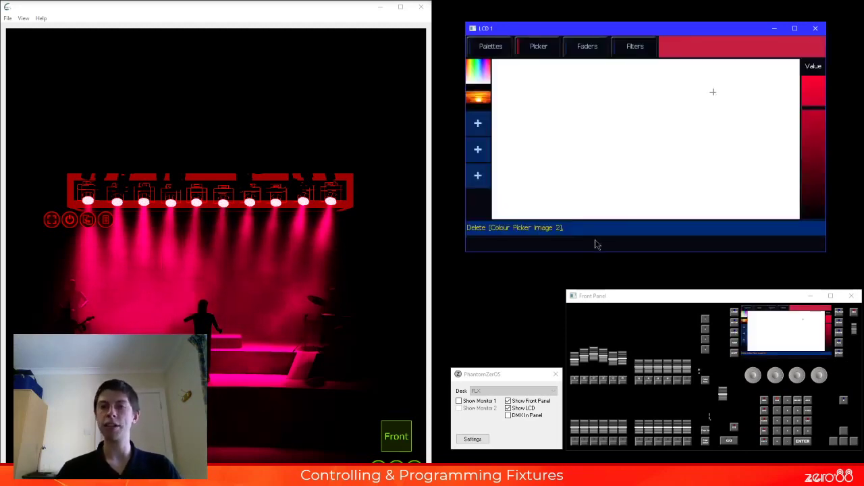
click(499, 48)
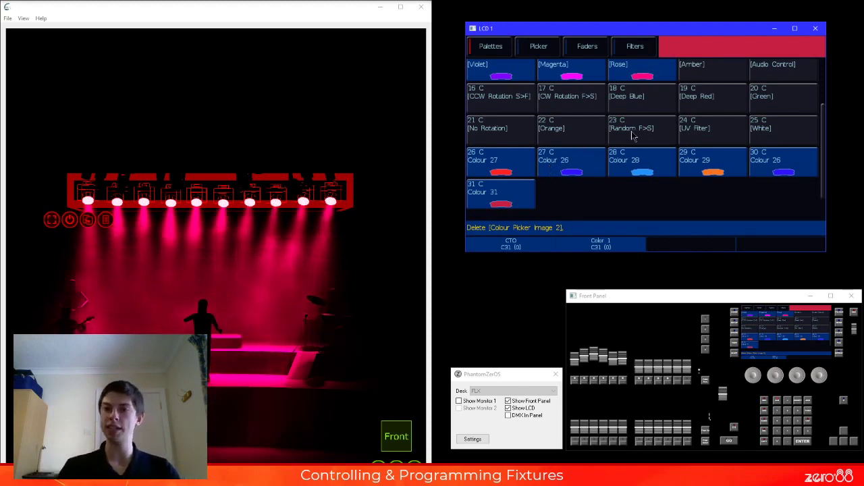
- Show the static colour faders and adjust the cyan, magenta and yellow faders to mix a dim orange-brown
click(587, 45)
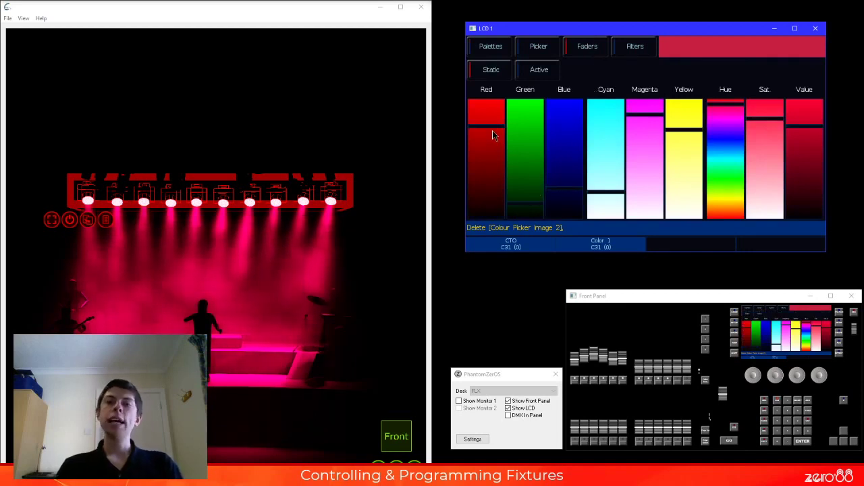
drag(493, 130, 603, 141)
click(653, 129)
click(685, 120)
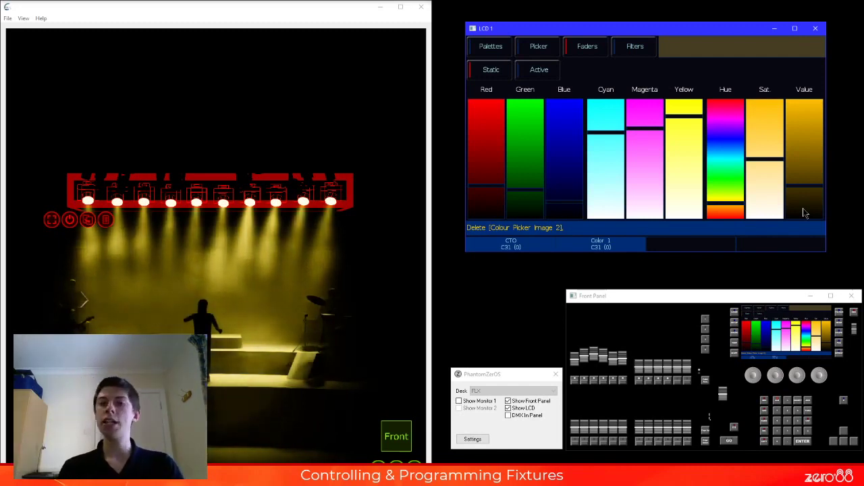
click(655, 118)
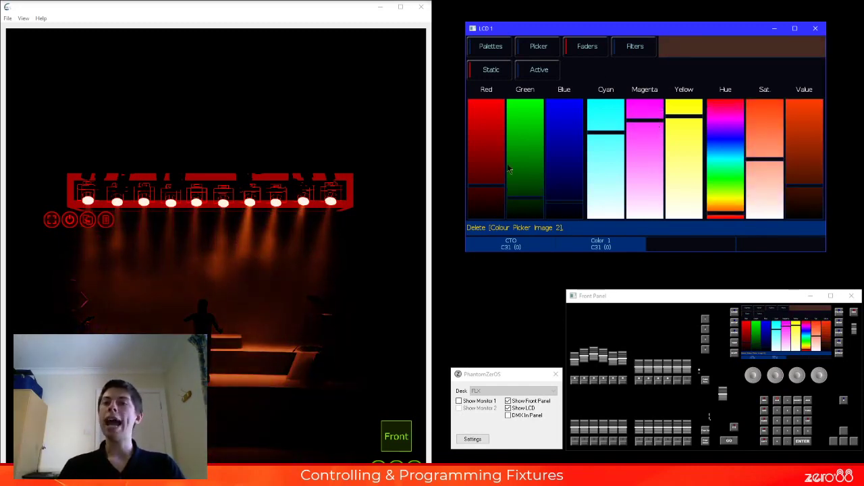
- Raise the red, green and blue static faders to mix a pink
click(558, 145)
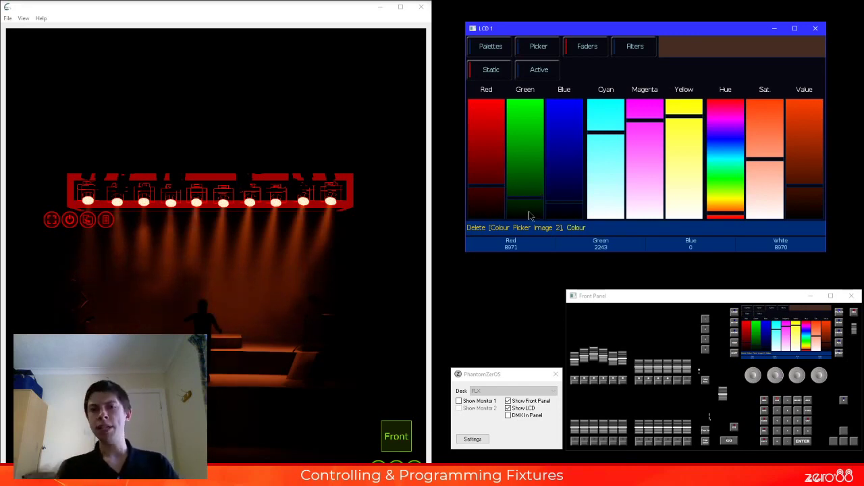
drag(491, 179, 487, 113)
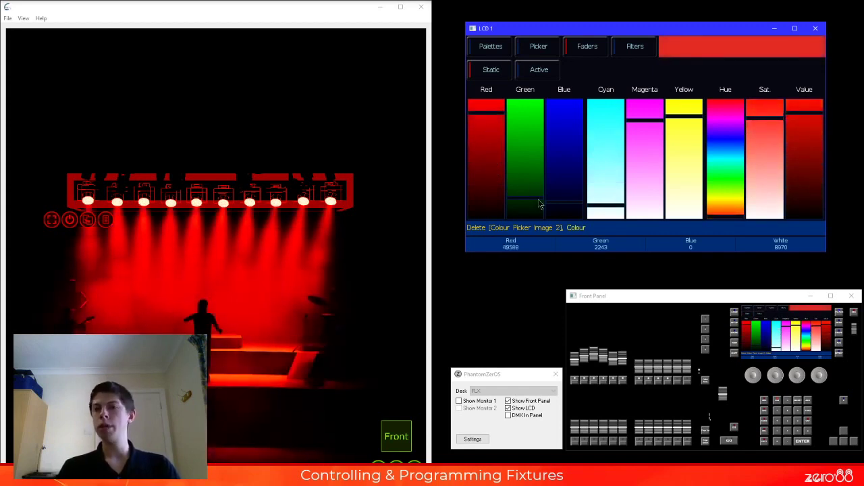
drag(540, 206, 538, 159)
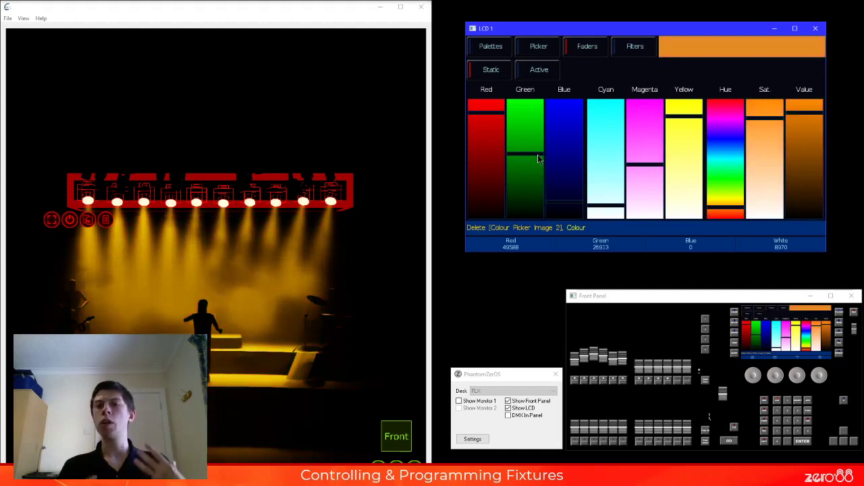
drag(569, 187, 574, 161)
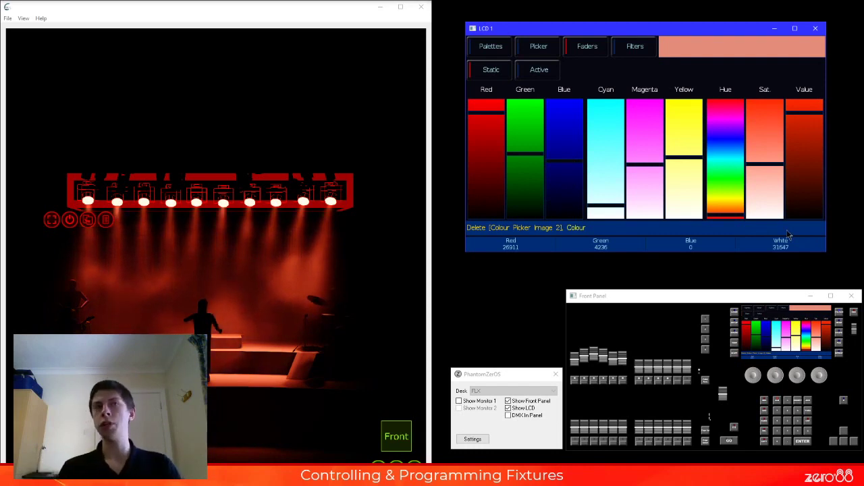
drag(574, 129, 581, 149)
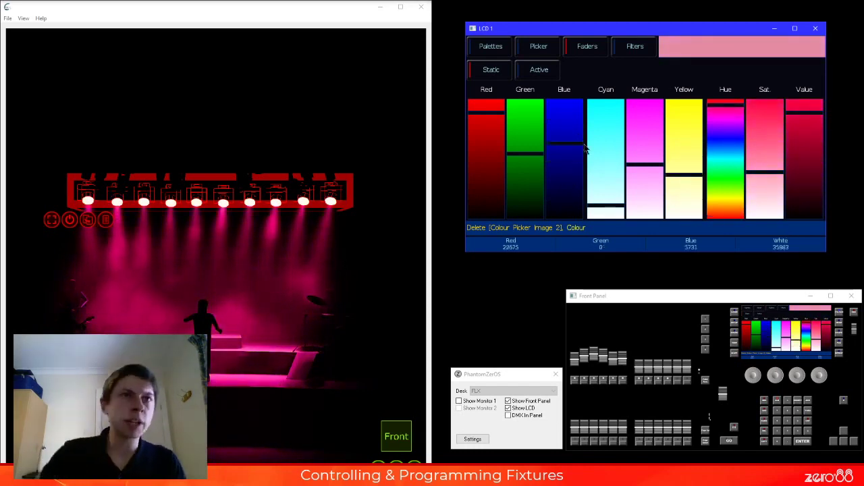
- Switch the colour faders to Active and mix a hot pink with red full, green at zero and blue at about 40368
click(537, 74)
drag(525, 154, 554, 208)
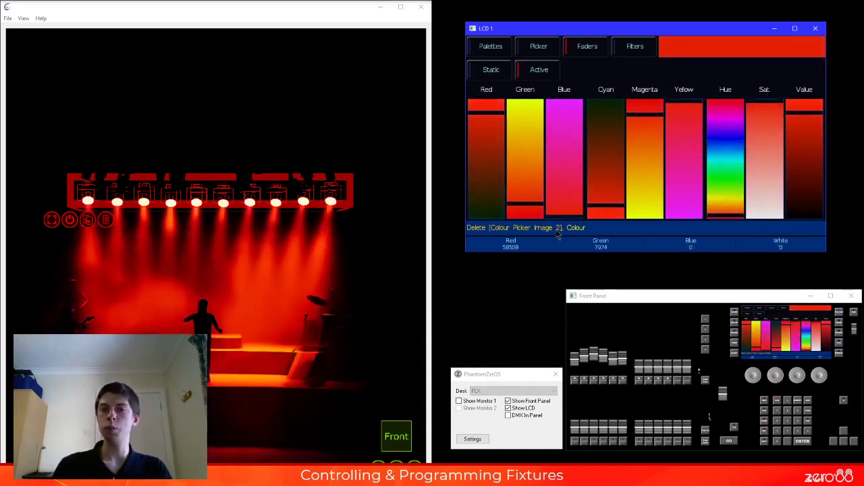
click(478, 119)
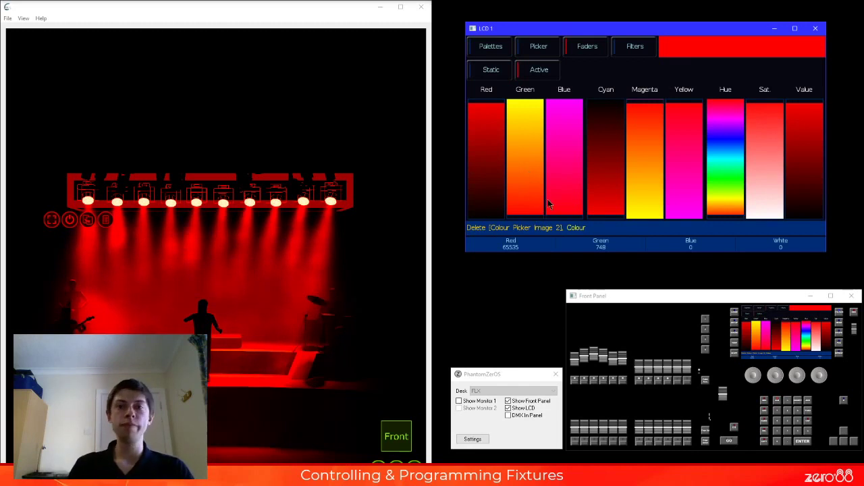
mouse_move(533, 215)
mouse_down()
mouse_move(530, 168)
mouse_move(534, 216)
mouse_up()
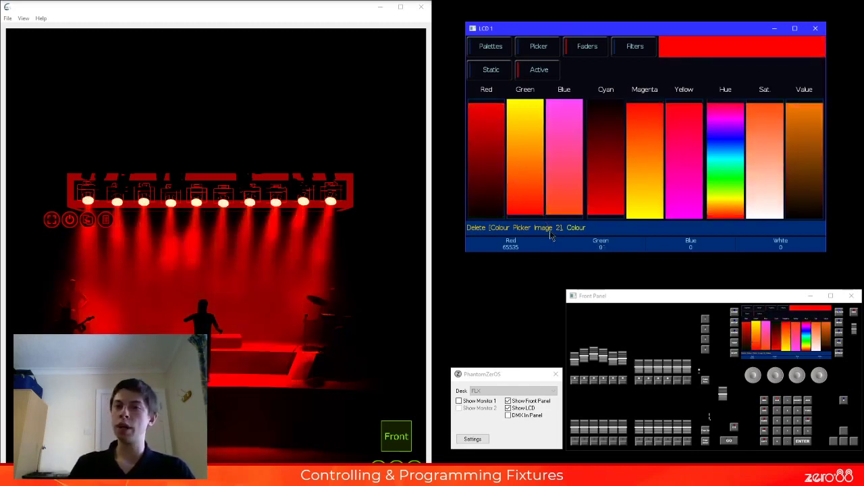
click(559, 193)
drag(559, 170, 570, 145)
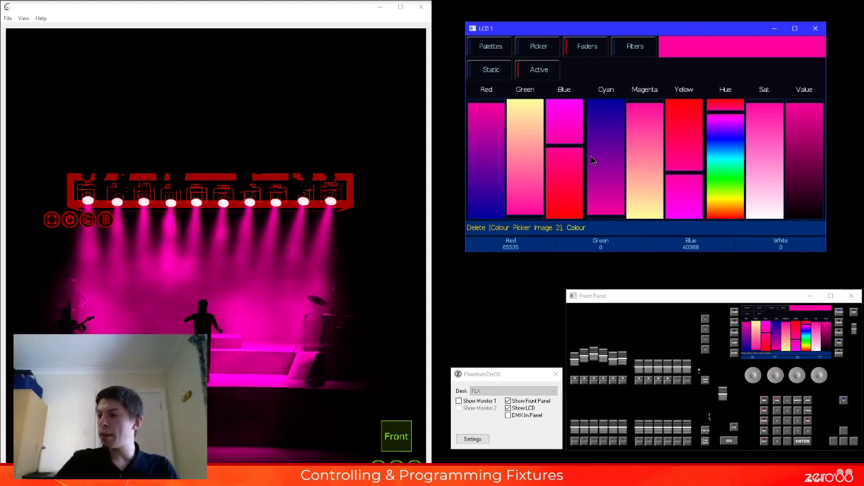
- Browse the Mood boards by Lee Filters and open the Moonlight board
click(638, 51)
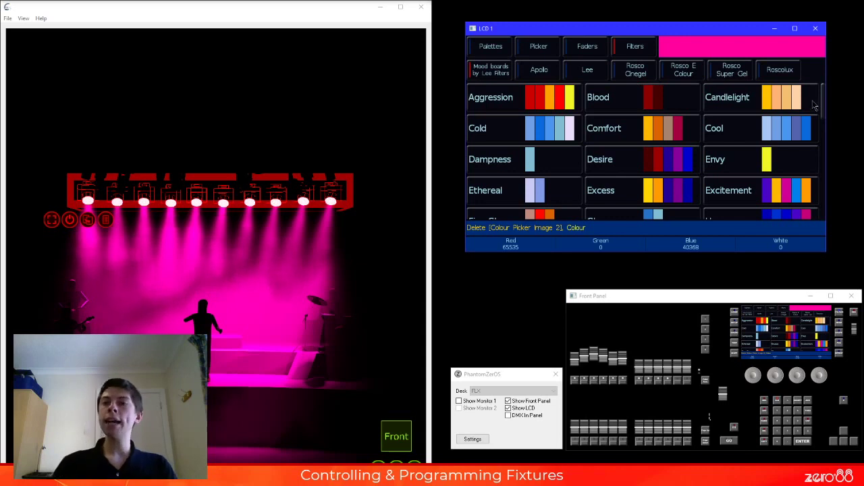
mouse_move(824, 98)
mouse_down()
mouse_move(824, 164)
mouse_move(825, 81)
mouse_up()
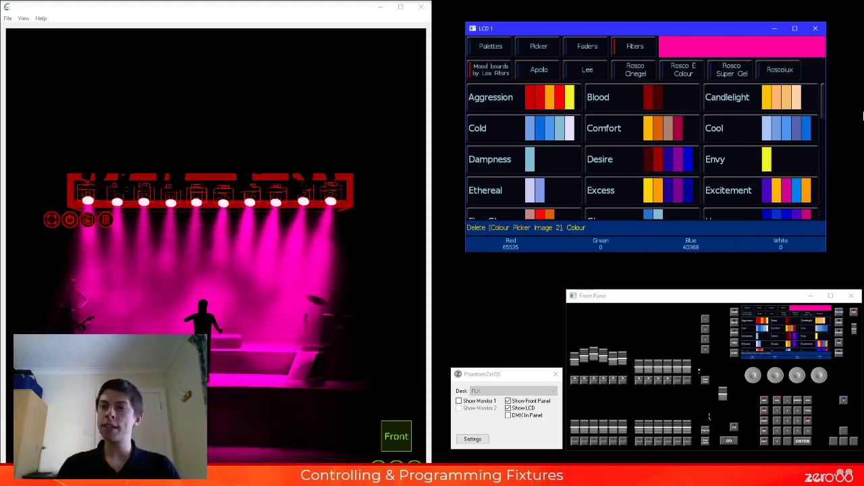
drag(825, 98, 822, 155)
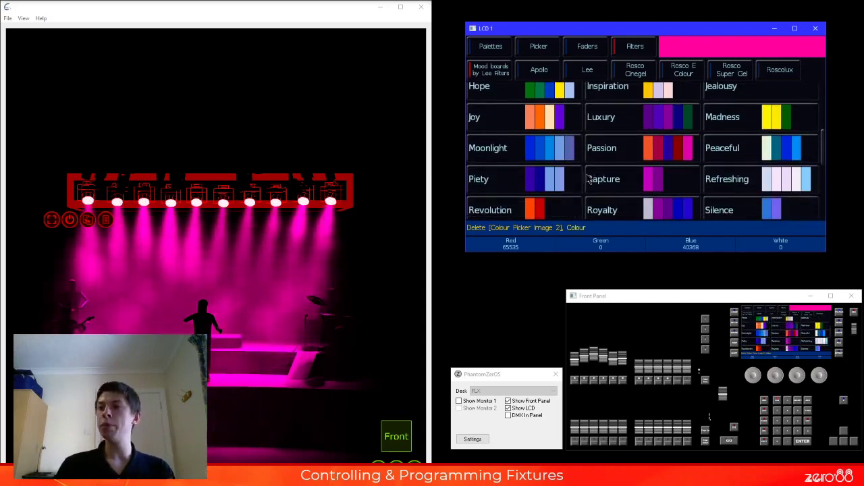
click(543, 157)
- Try the five Moonlight filters on the fixtures, then apply L715 - Cabana Blue and record it as colour palette 32
click(489, 138)
click(537, 137)
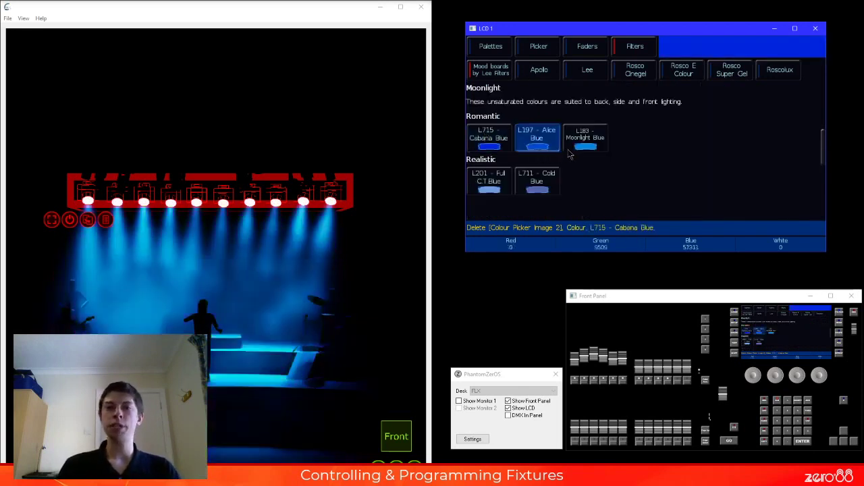
click(585, 137)
click(541, 186)
click(489, 181)
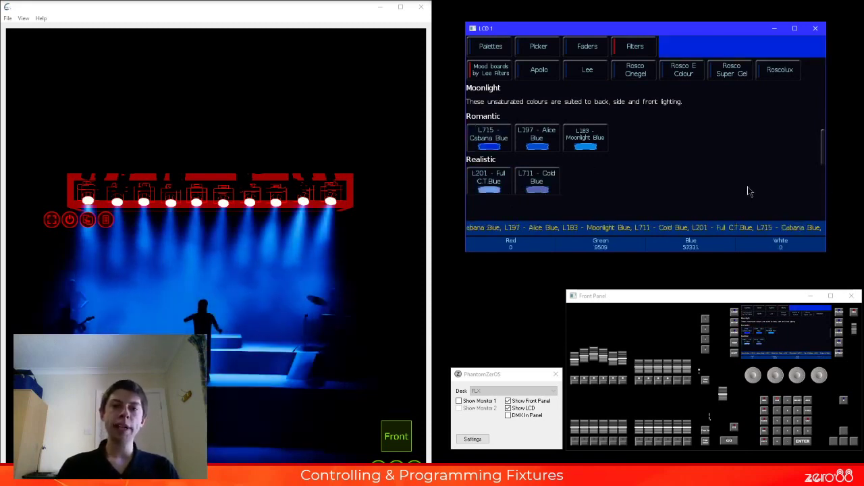
key(r)
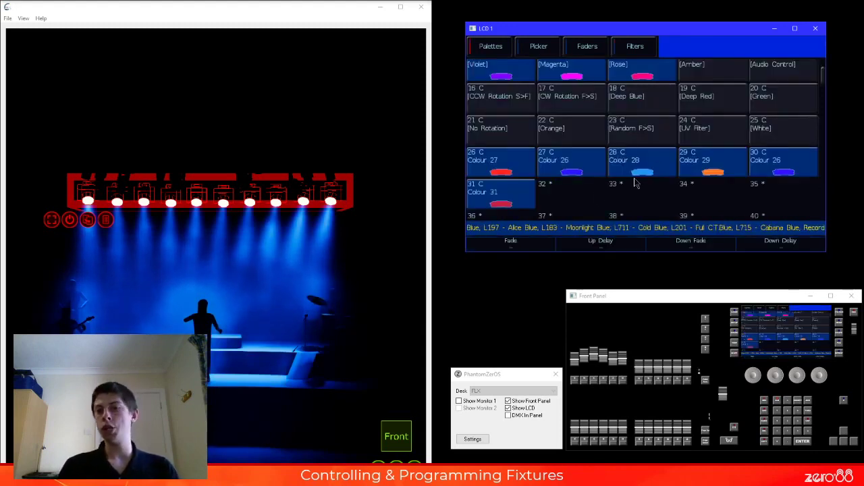
click(588, 200)
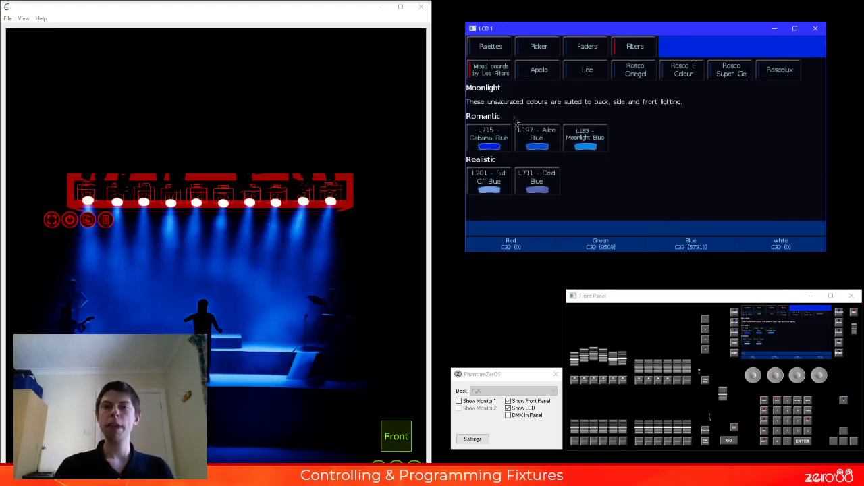
- Return to the mood board overview, view the Lee filter library, and close the LCD 1 window
click(499, 74)
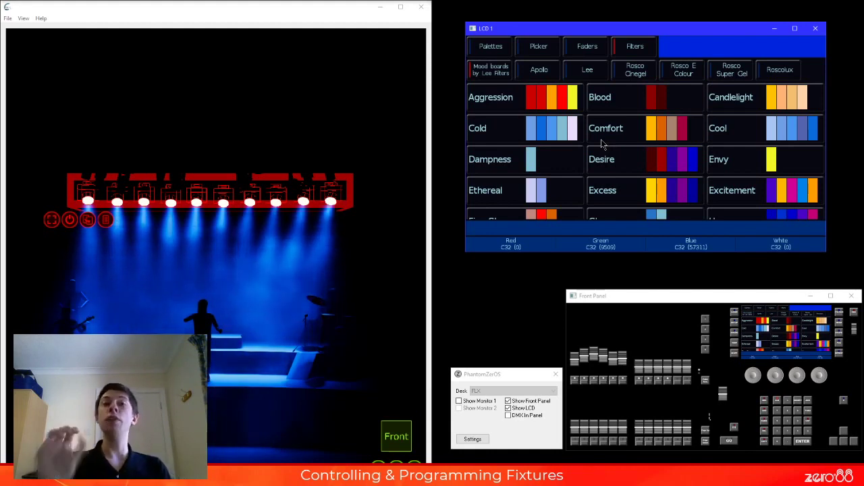
click(561, 71)
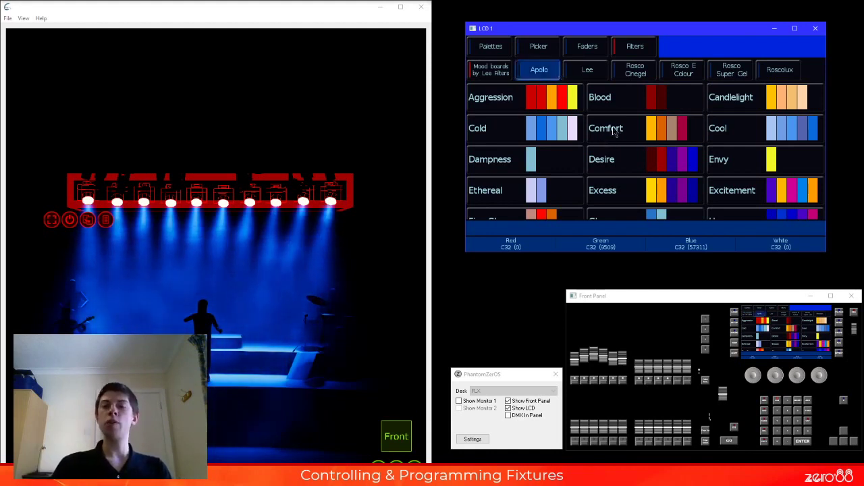
click(587, 70)
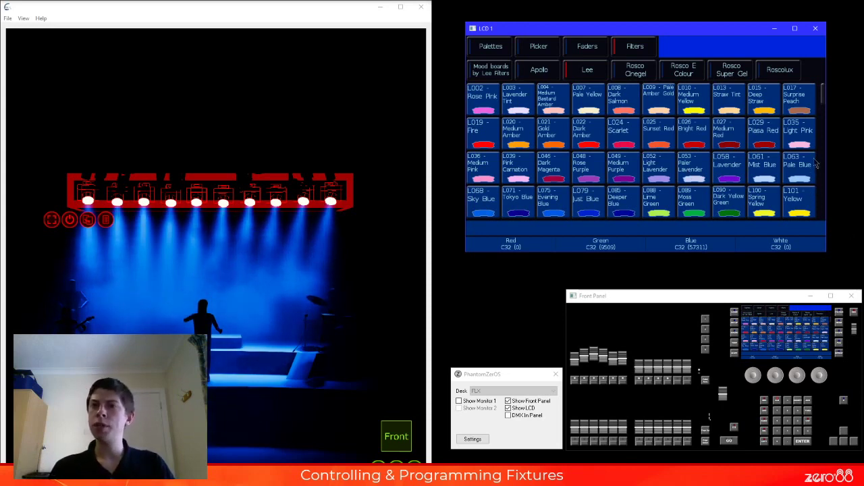
click(815, 31)
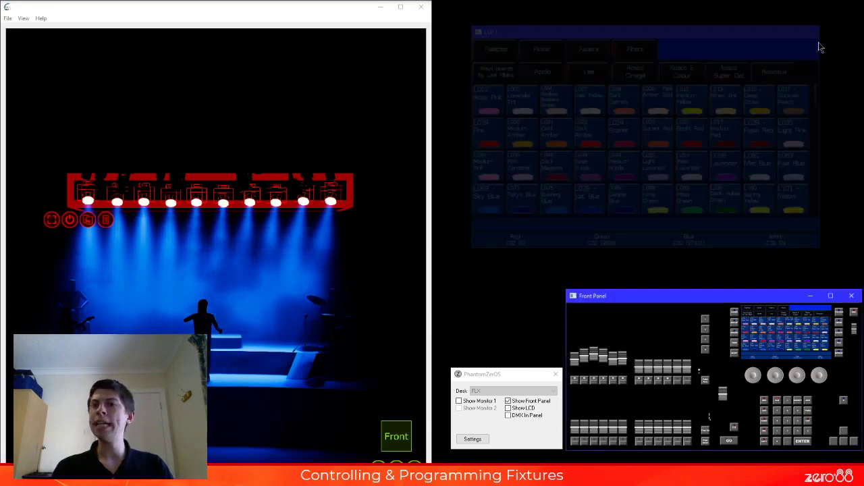
- Show Monitor 1 in the Groups Colour view, with one colour window on Picker and the other on Faders, and sweep the picker to a blue
click(466, 402)
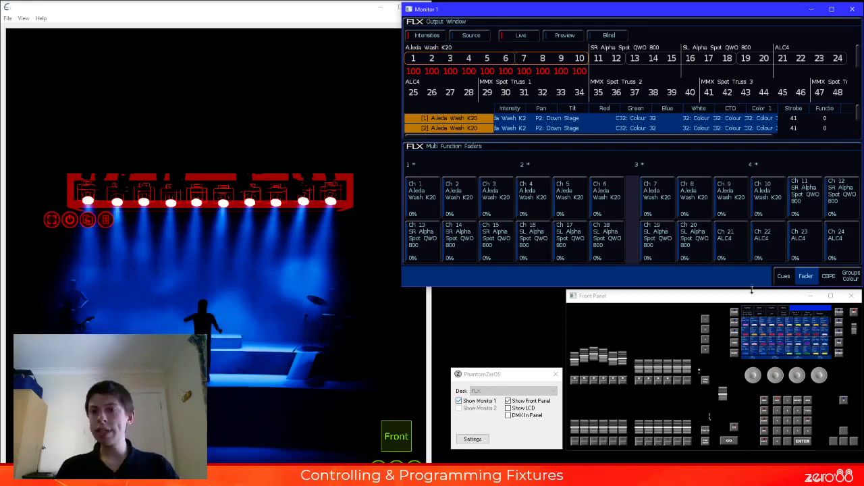
click(853, 280)
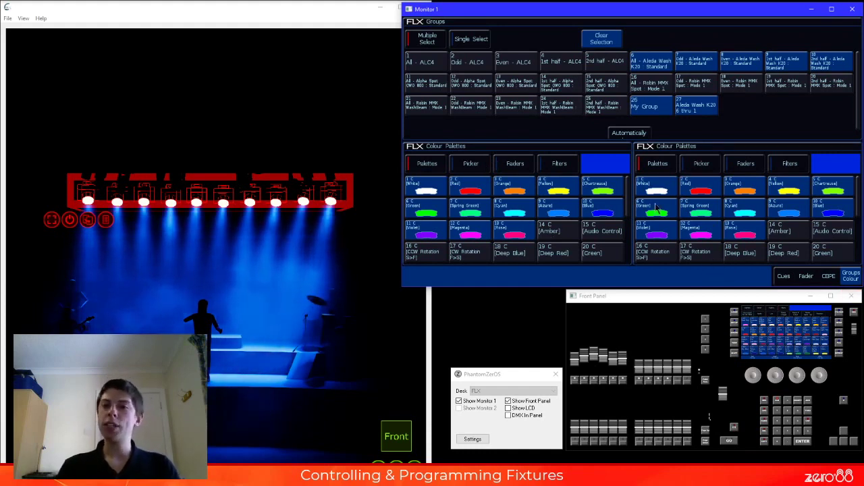
click(740, 168)
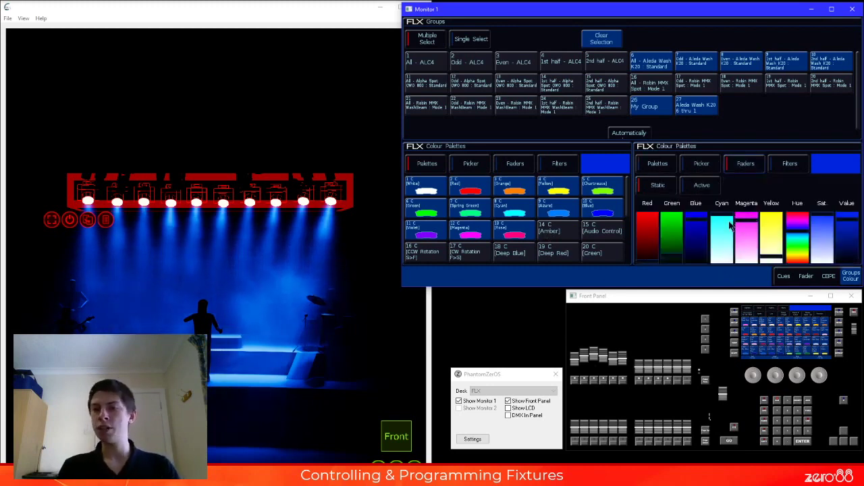
click(471, 164)
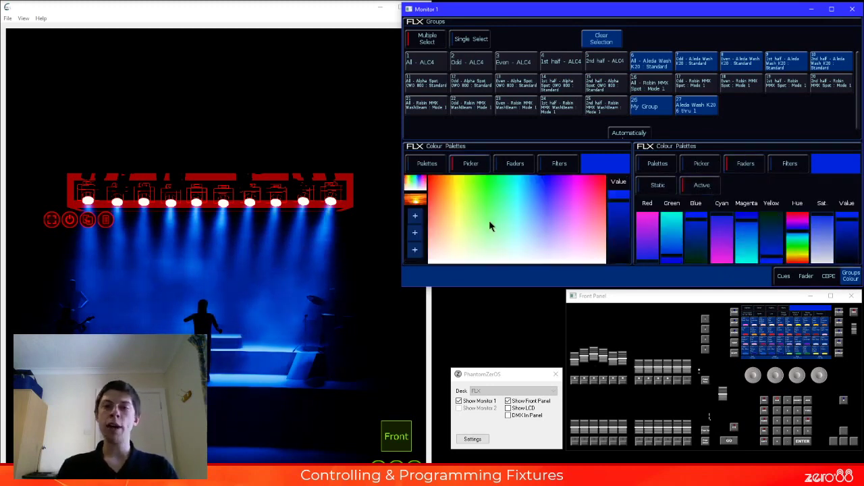
mouse_move(473, 204)
mouse_down()
mouse_move(484, 192)
mouse_move(548, 187)
mouse_move(541, 192)
mouse_up()
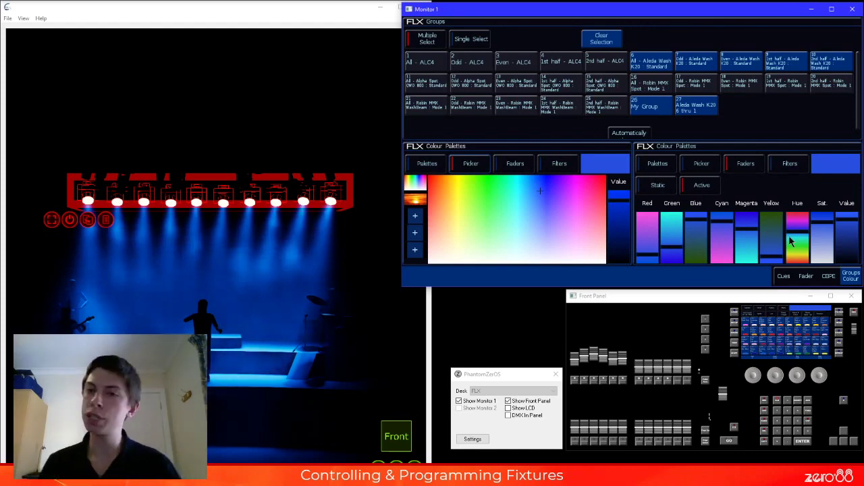
- Return both Monitor 1 colour windows to Palettes, view the recorded colour palettes and close Monitor 1
click(430, 162)
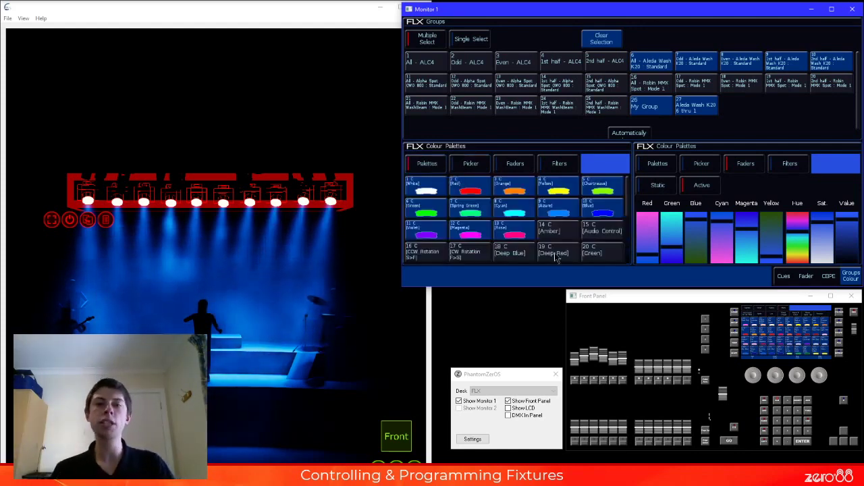
click(658, 162)
scroll(751, 234, down, 3)
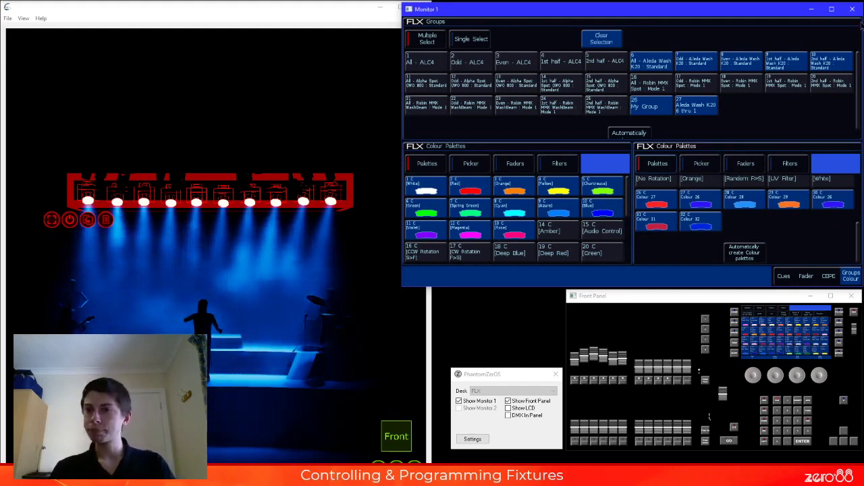
click(854, 13)
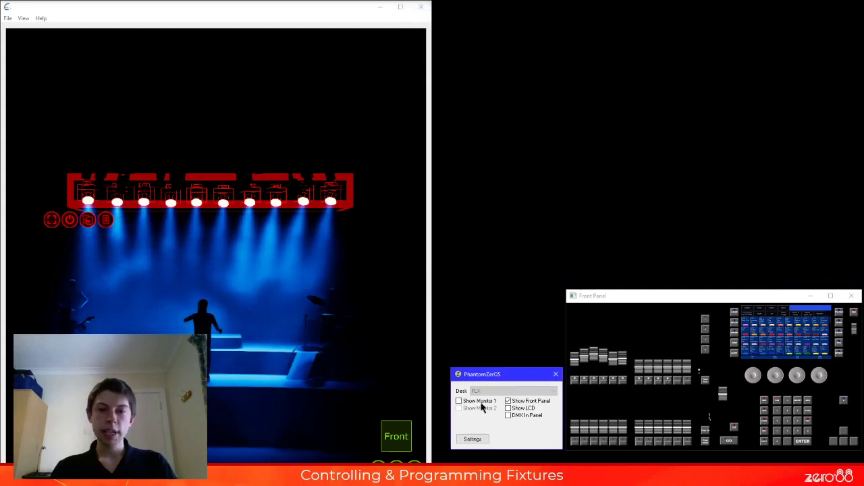
- Show the LCD 1 window with the fixtures' Beamshape attributes and try the Zoom wheel, ending at 0
click(509, 408)
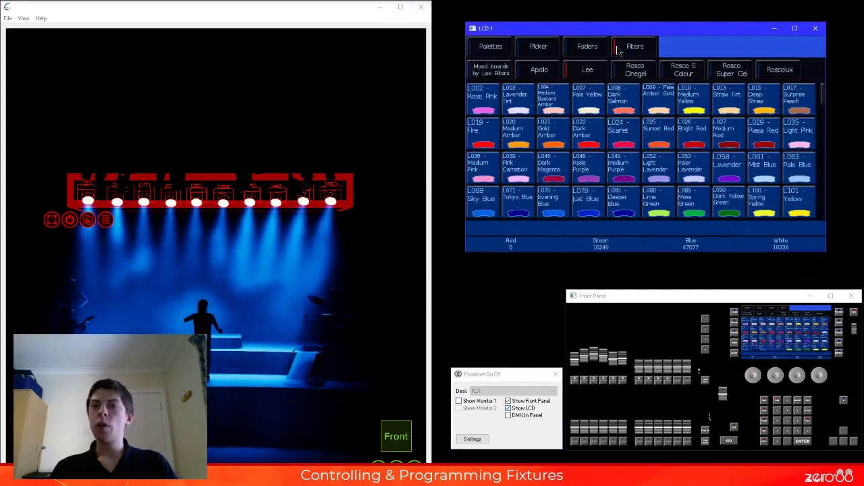
drag(632, 30, 633, 34)
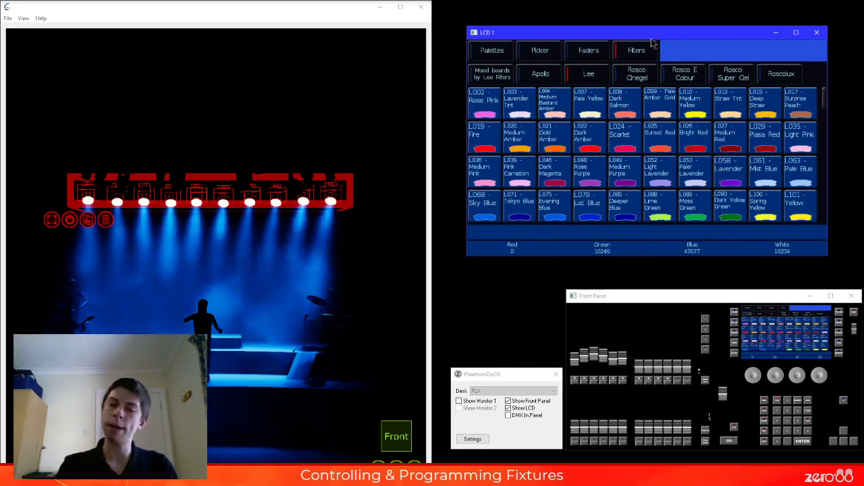
key(b)
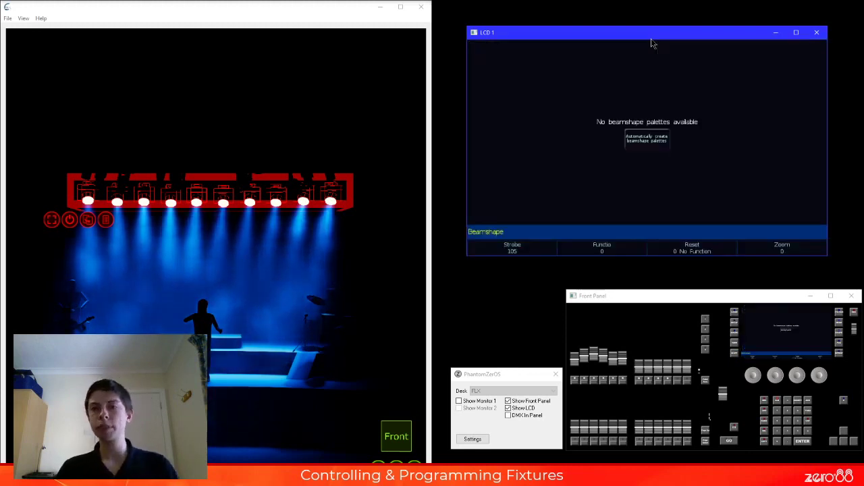
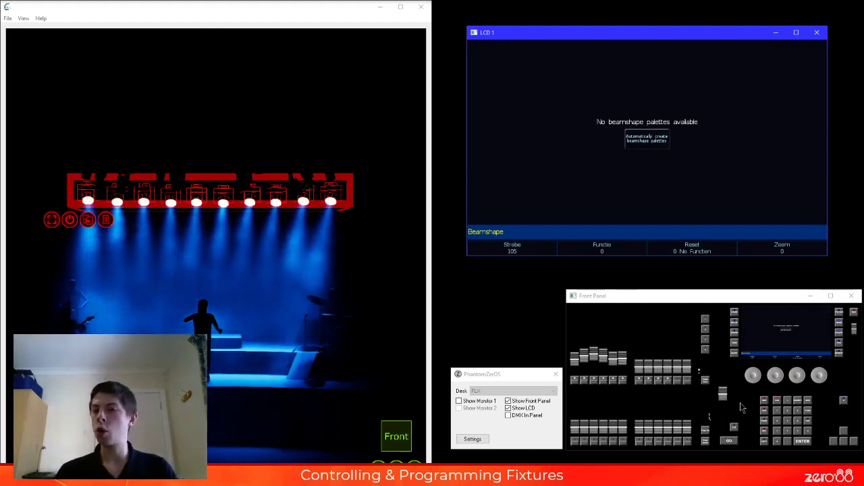
click(821, 375)
scroll(820, 375, up, 5)
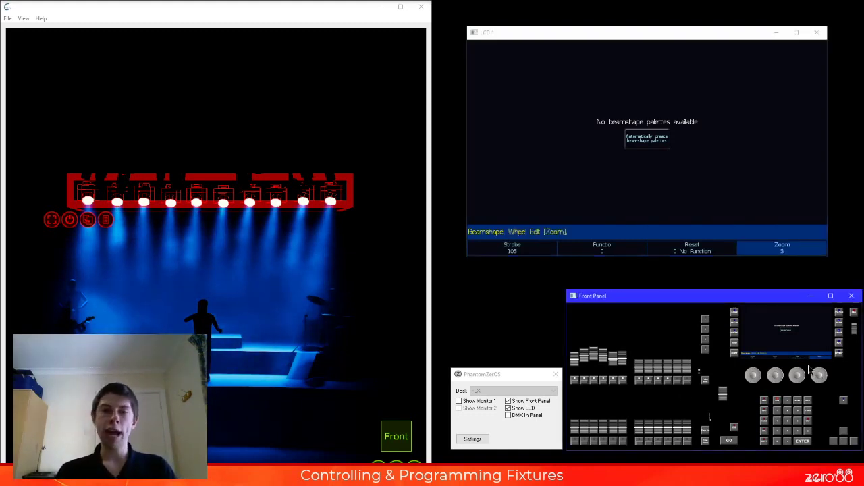
click(766, 357)
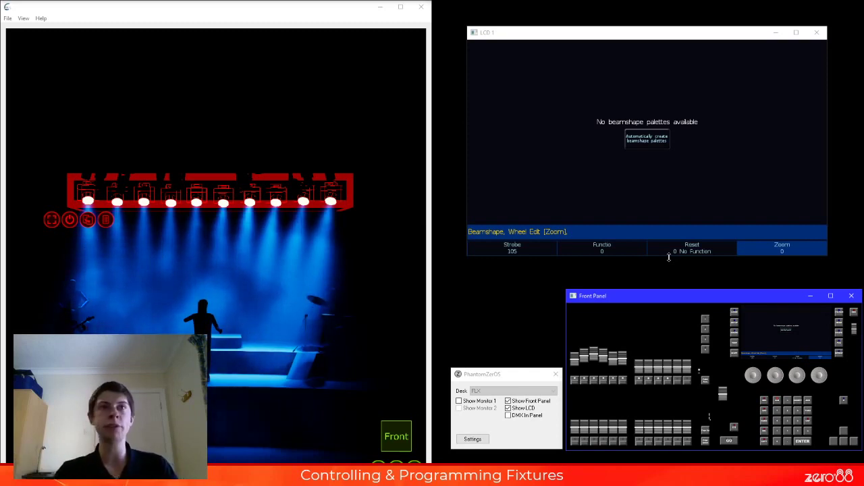
- View the fixtures' Reset options, try Zoom Reset, and set Reset back to No Function
click(798, 378)
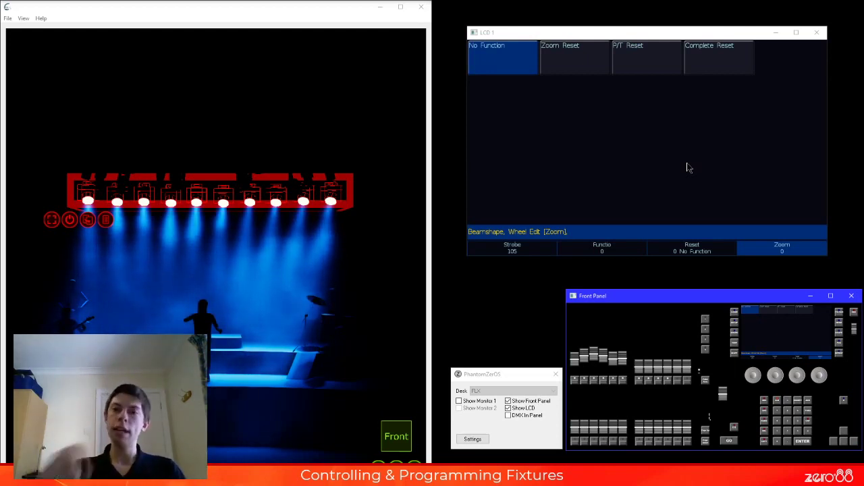
click(576, 68)
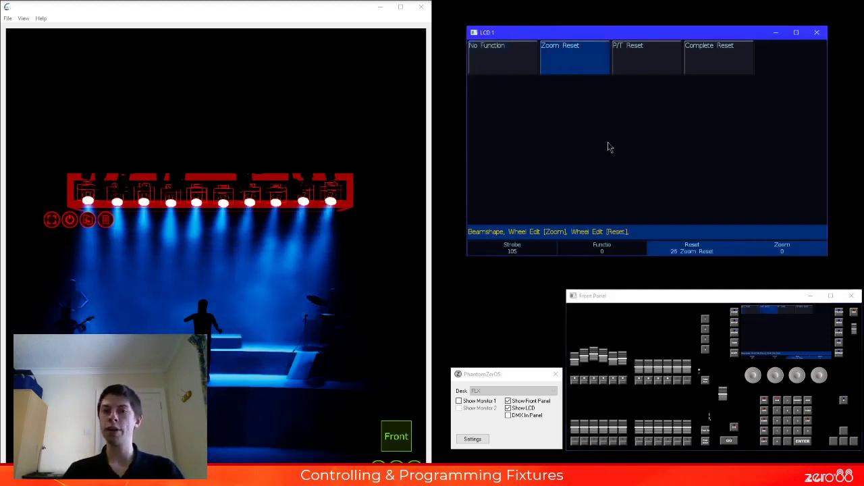
click(510, 73)
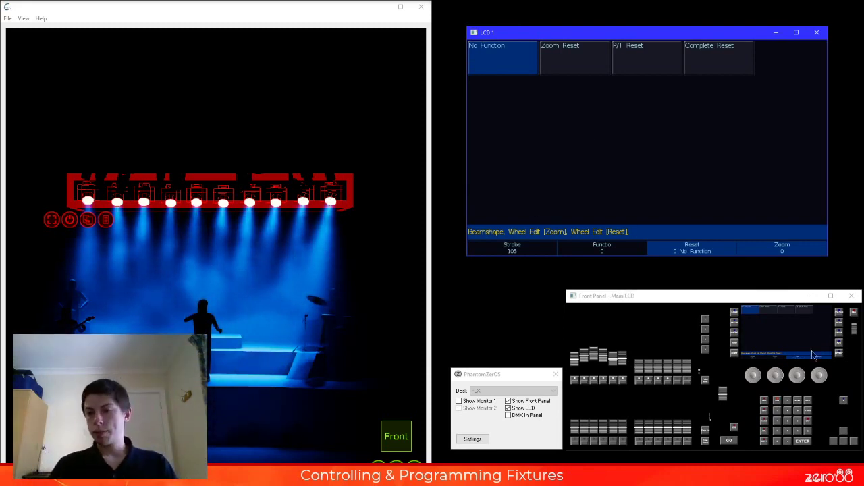
click(798, 377)
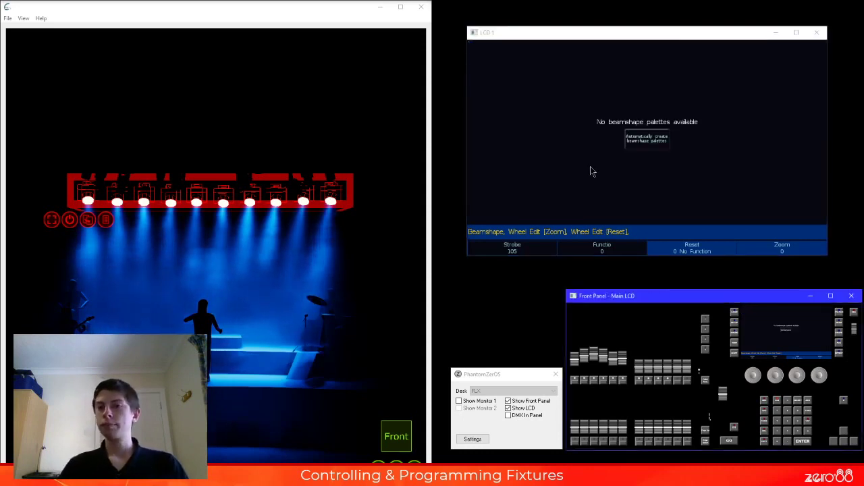
- Automatically create the beamshape palettes, and bring up group 14 (1st half - Alpha Spot QWO 800) with its beamshape palettes displayed
click(659, 145)
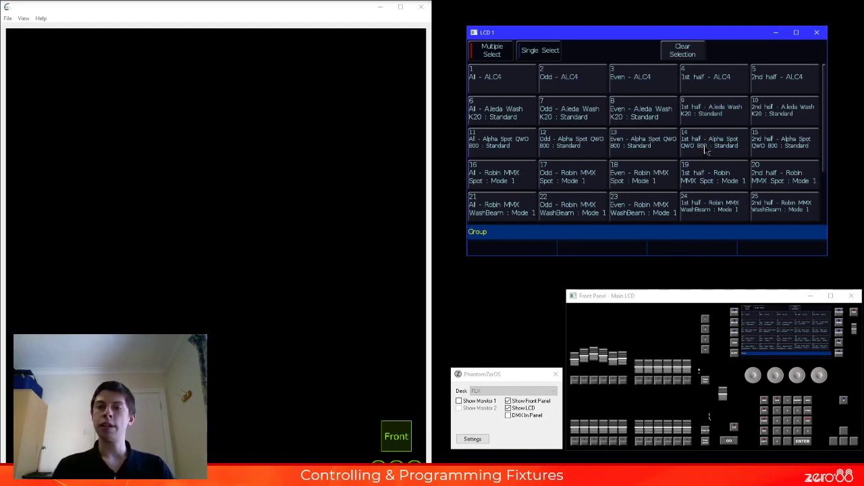
click(706, 147)
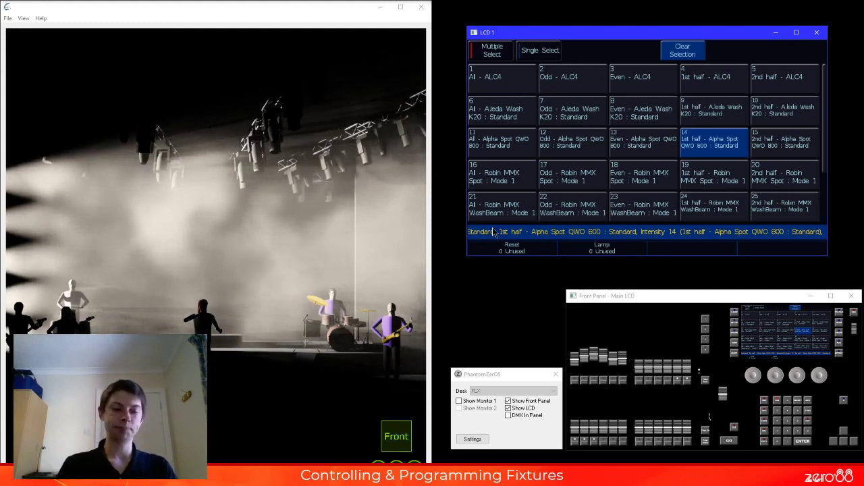
key(b)
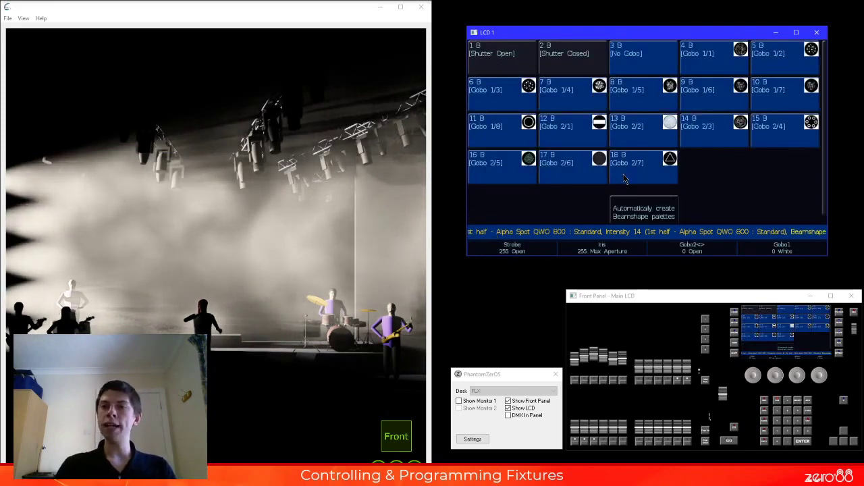
- Try Gobo 1/2, Gobo 1/8 and Gobo 1/1 on the spots, plus Gobo 1/2 combined with Gobo 2/6, clearing each trial with No Gobo
click(777, 71)
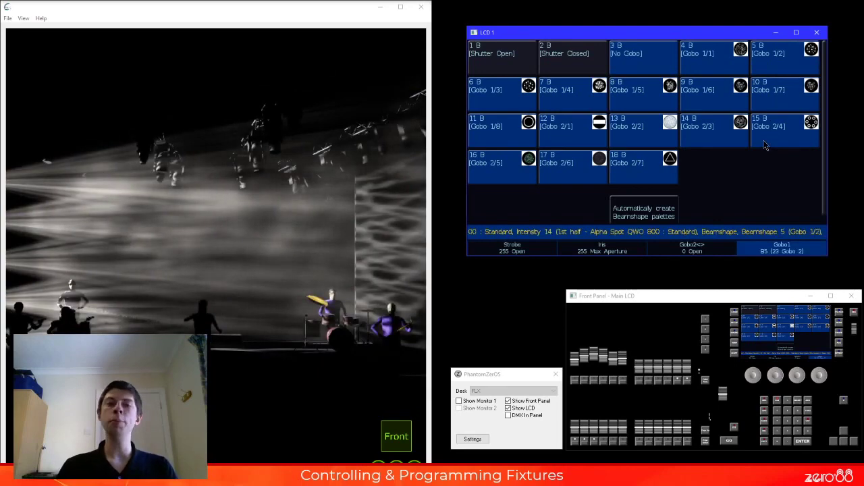
click(523, 135)
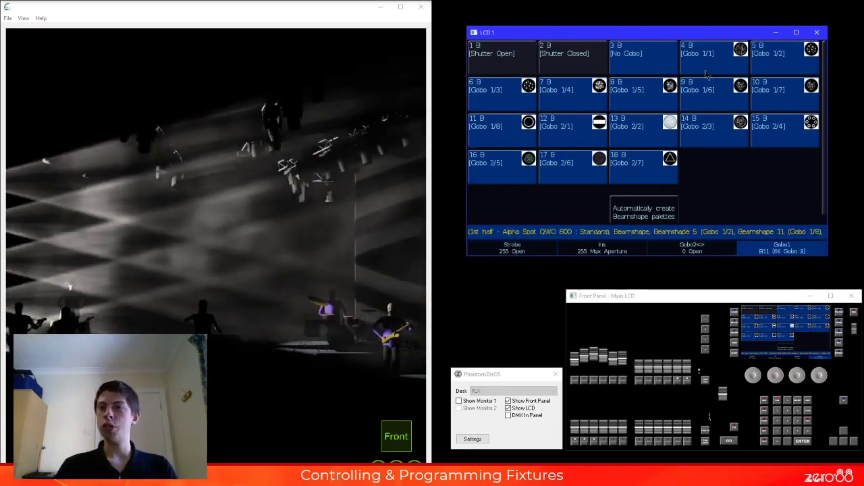
click(705, 71)
click(776, 71)
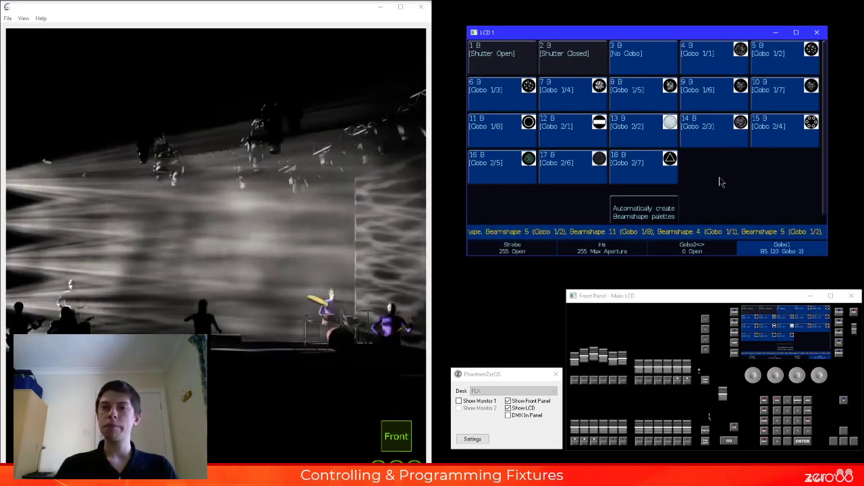
click(645, 59)
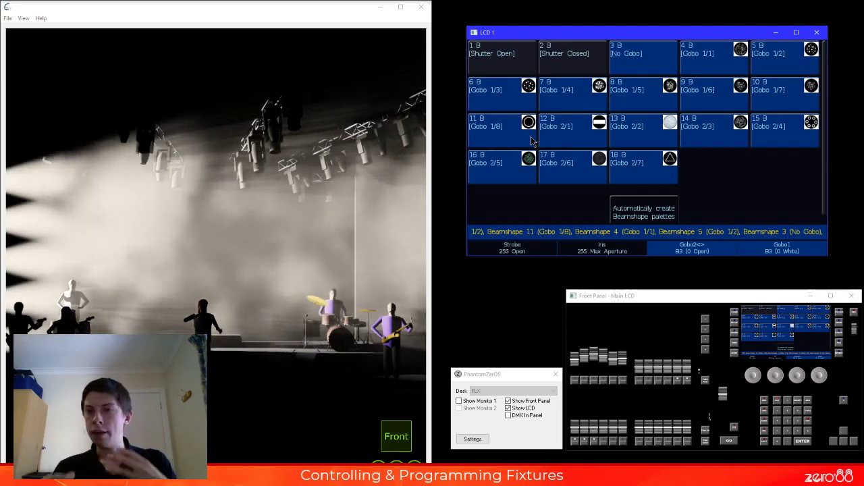
click(774, 73)
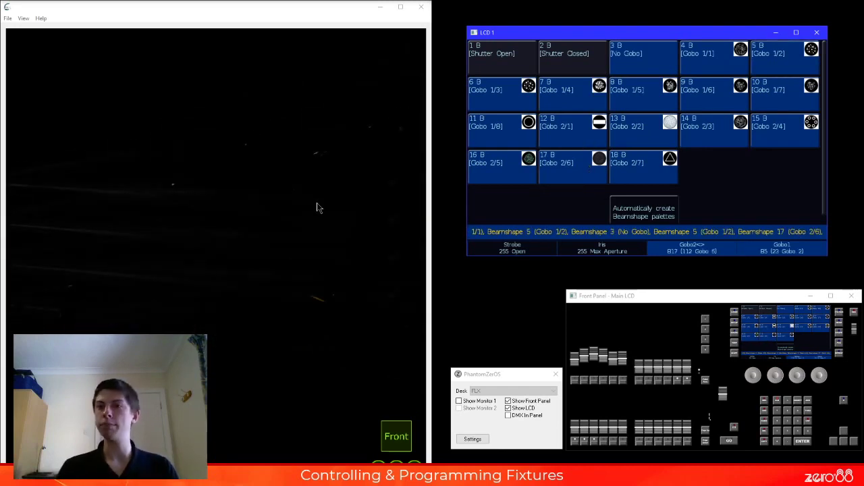
click(653, 65)
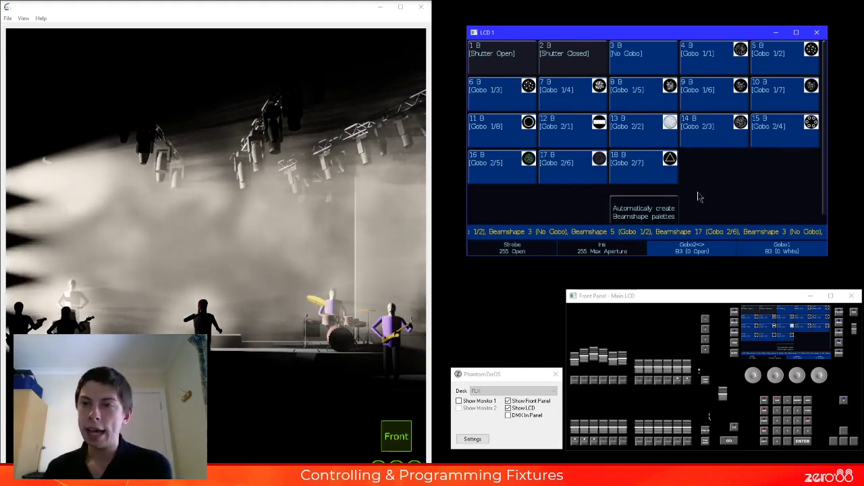
- Apply the Gobo 2/4 palette to the spots and turn the second gobo wheel's rotation (G2) to about 55334
click(777, 132)
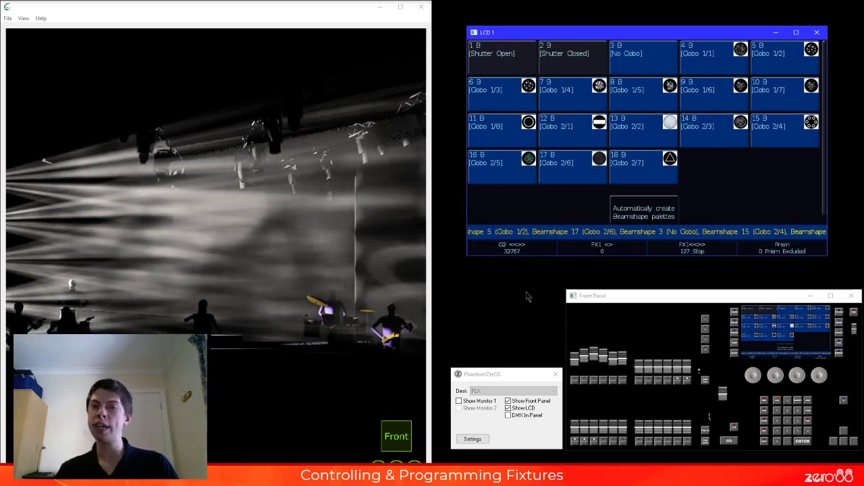
drag(754, 373, 734, 374)
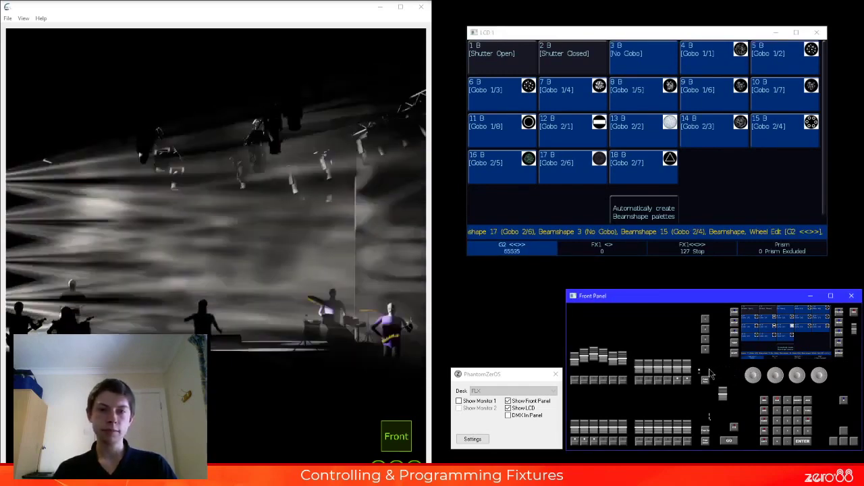
drag(744, 375, 704, 375)
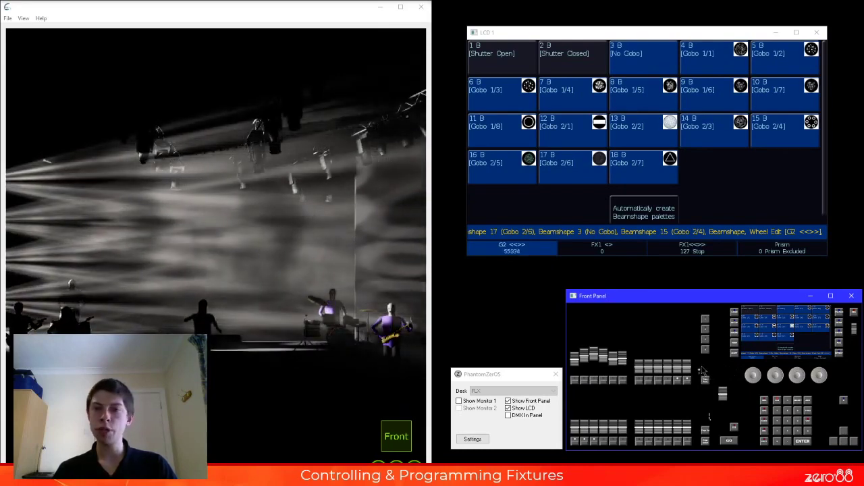
- Insert the prism on the spots and set its rotation to Rotation CW Slow > Fast
click(819, 376)
click(579, 70)
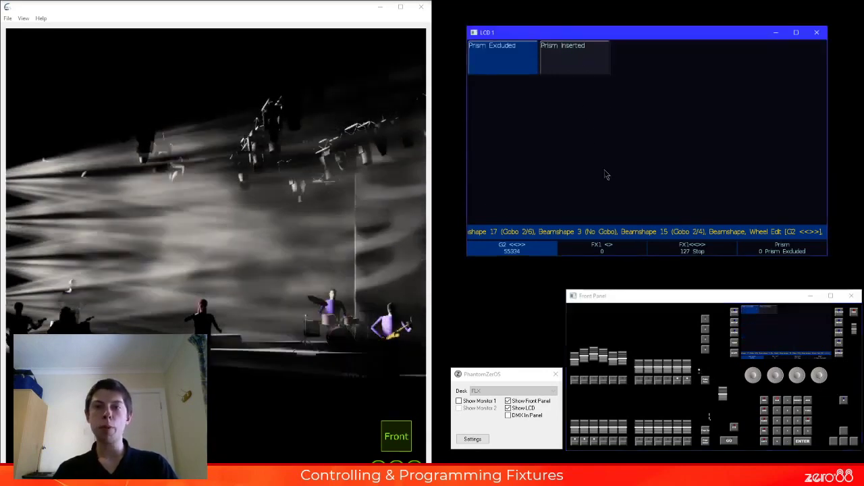
click(820, 376)
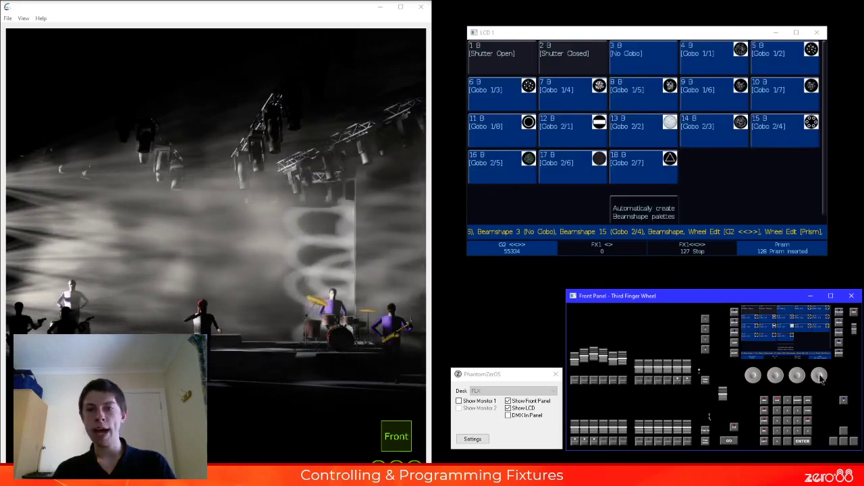
click(754, 379)
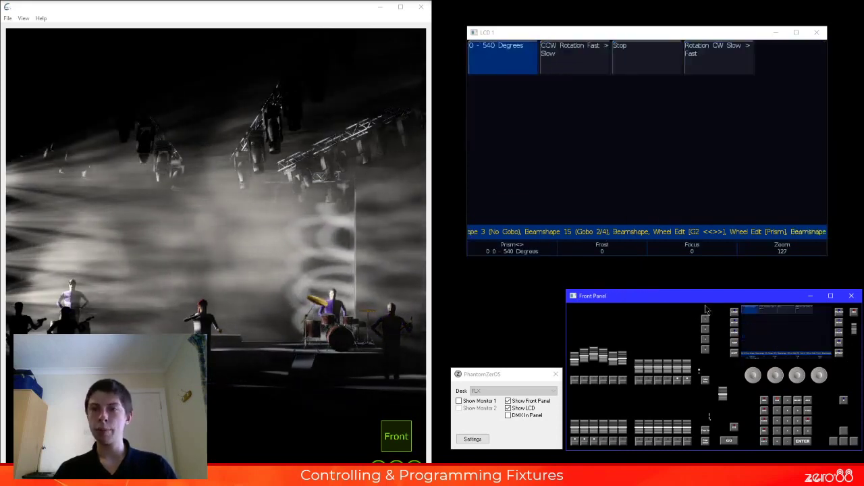
click(720, 72)
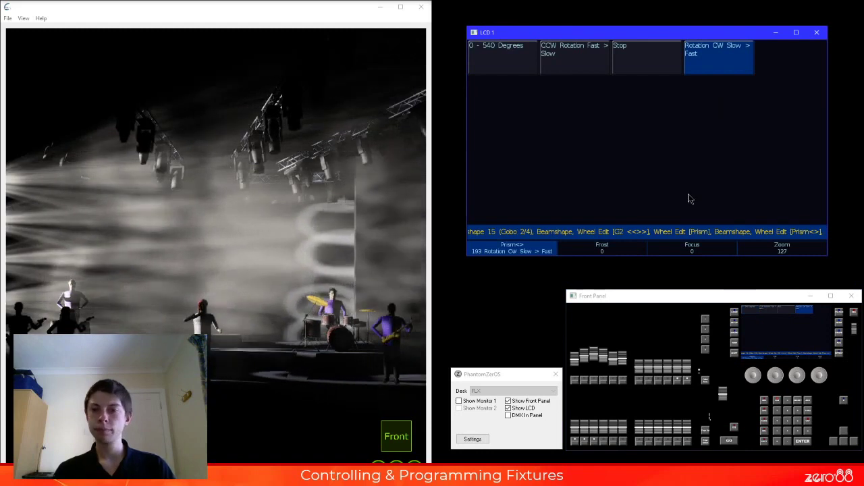
- Raise the Focus of the selected spots partway up from 0
click(799, 376)
mouse_move(798, 375)
mouse_down()
mouse_move(783, 373)
mouse_move(790, 365)
mouse_up()
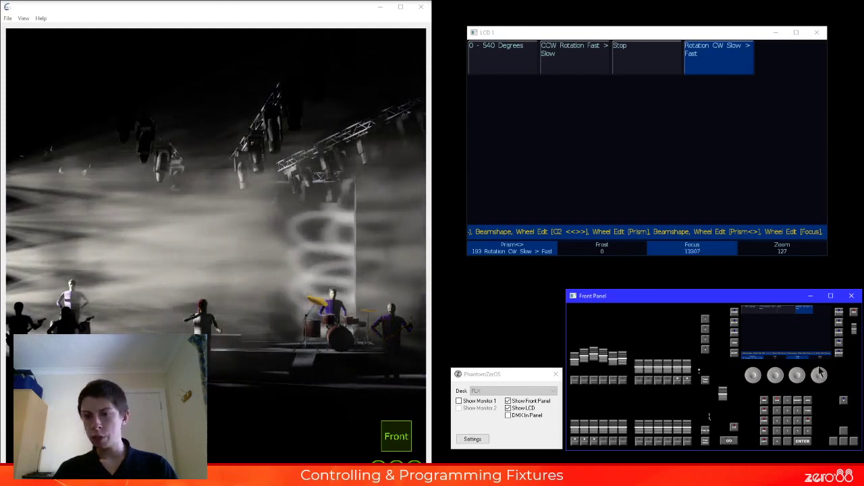
- Raise the Zoom of the selected spots to 173 and record the look as beamshape palette 21
drag(821, 374, 729, 338)
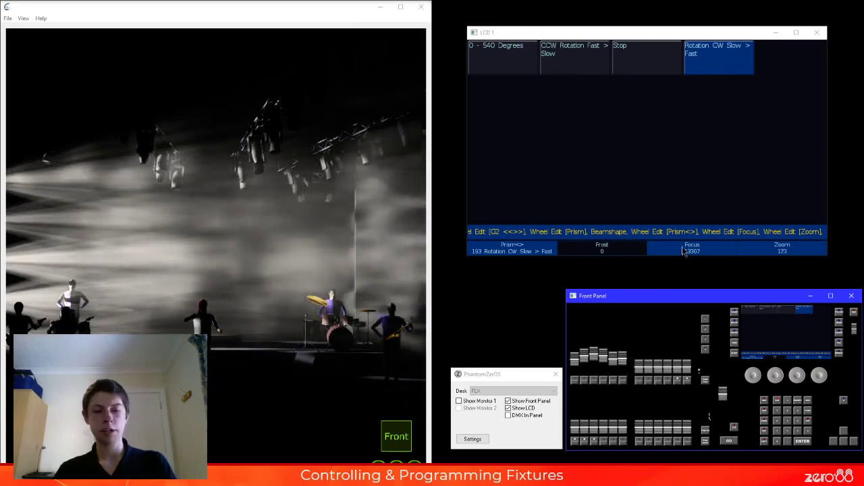
click(683, 251)
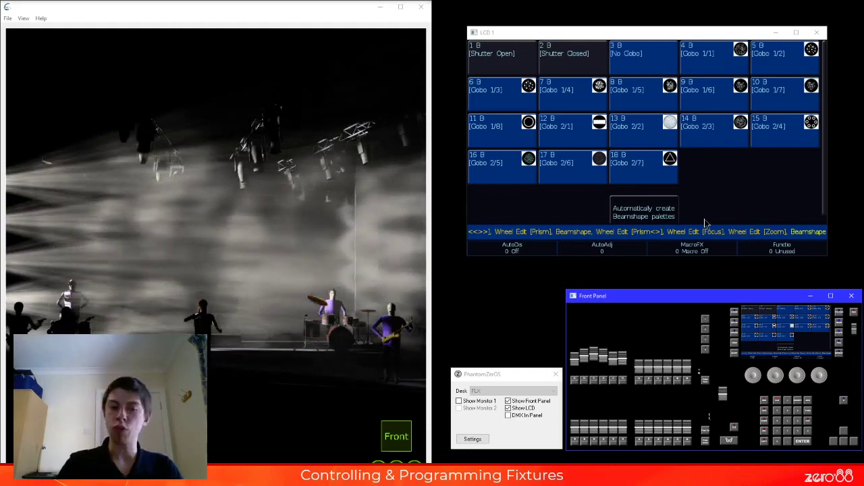
key(r)
click(493, 210)
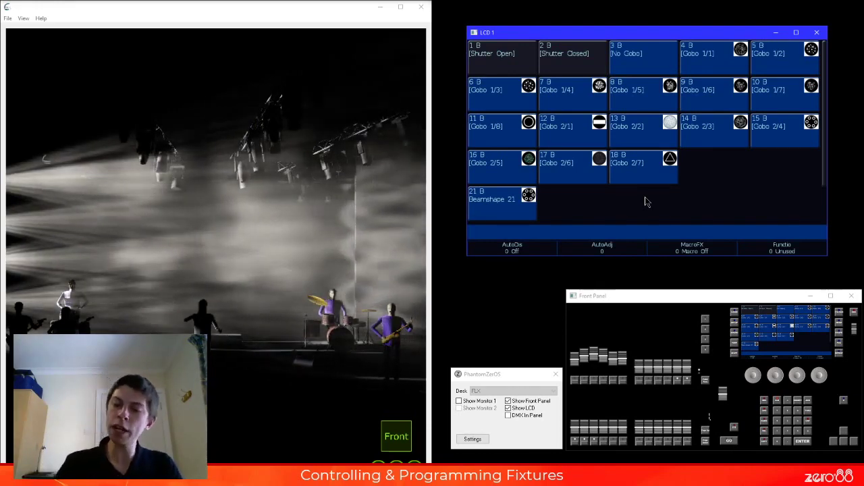
- Home the selected spots and recall the Beamshape 21 palette on them
key(Home)
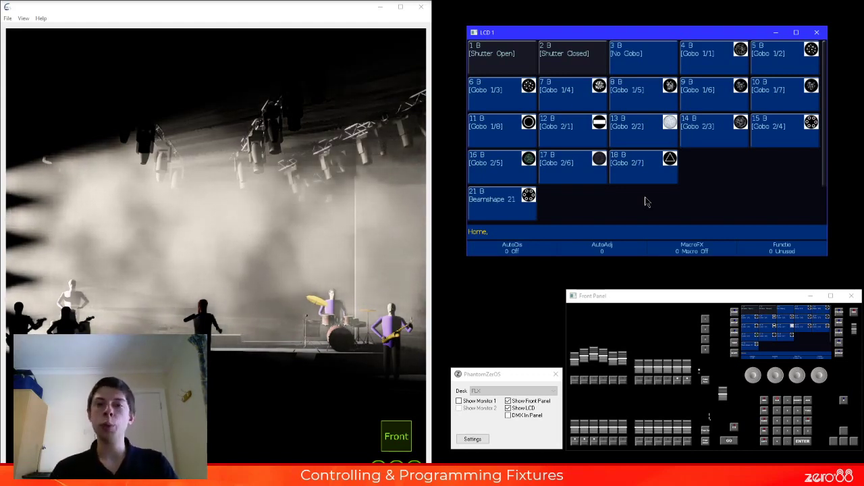
click(505, 206)
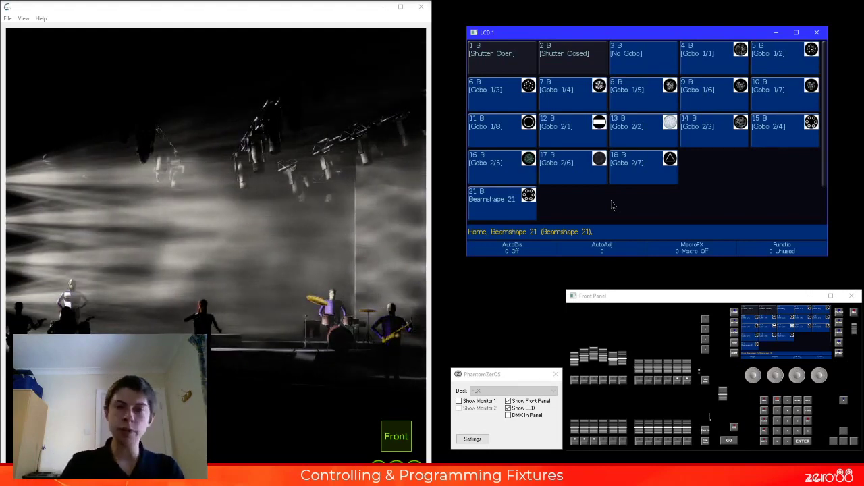
- Try the Blue colour palette on the spots, then colour them with the Cyan palette
key(c)
click(493, 54)
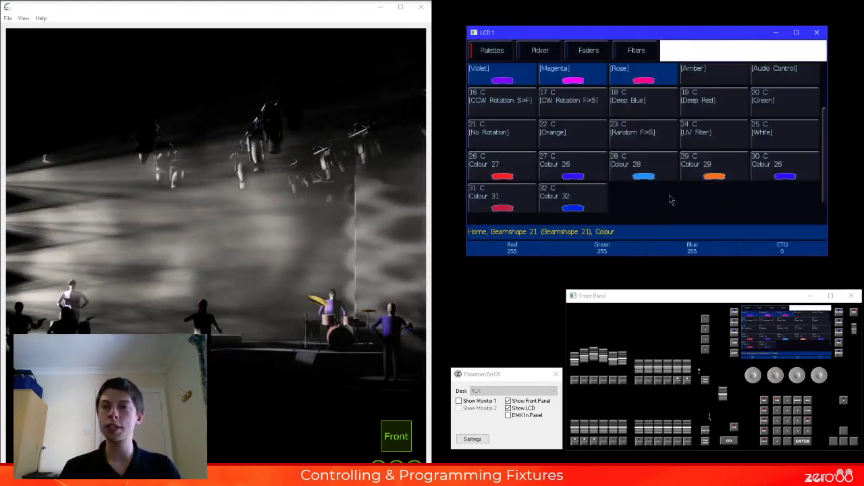
scroll(678, 154, up, 2)
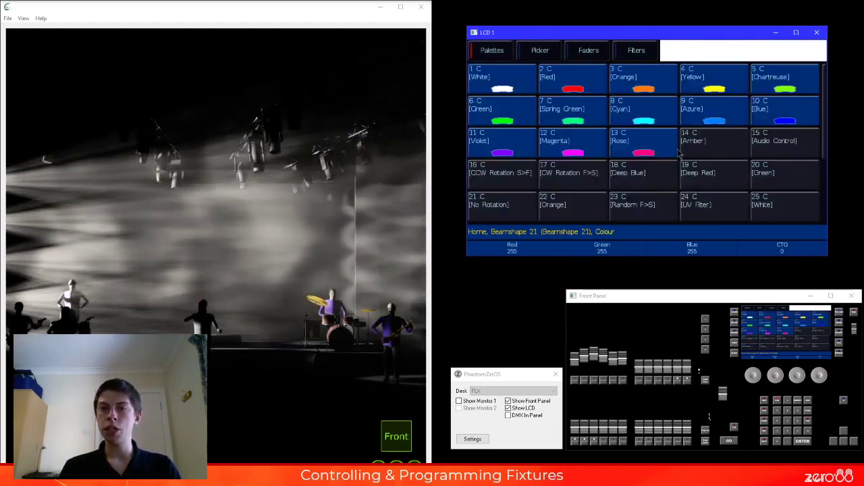
click(784, 111)
click(645, 115)
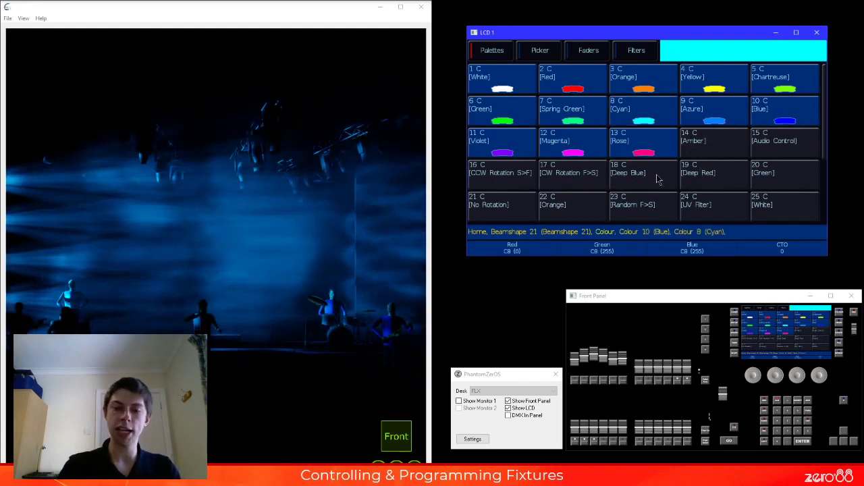
- Reposition the spots with the Pan/Tilt Grid to about pan 27231 and tilt 20122
key(p)
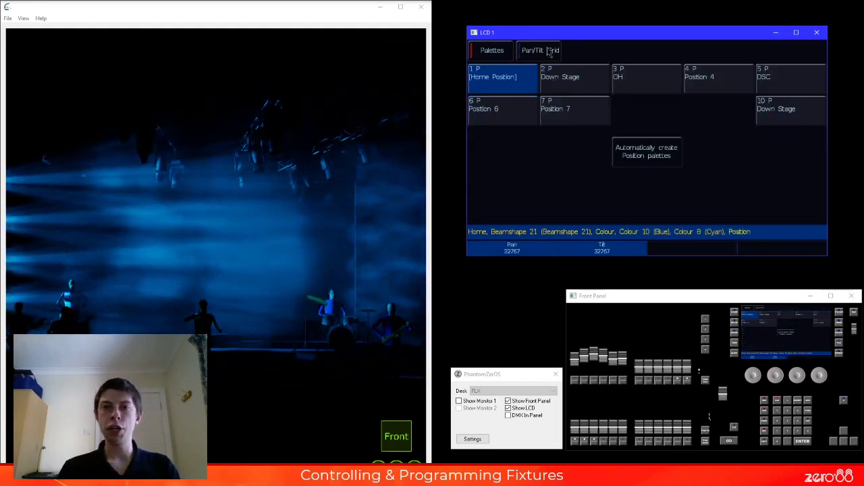
click(549, 53)
click(640, 156)
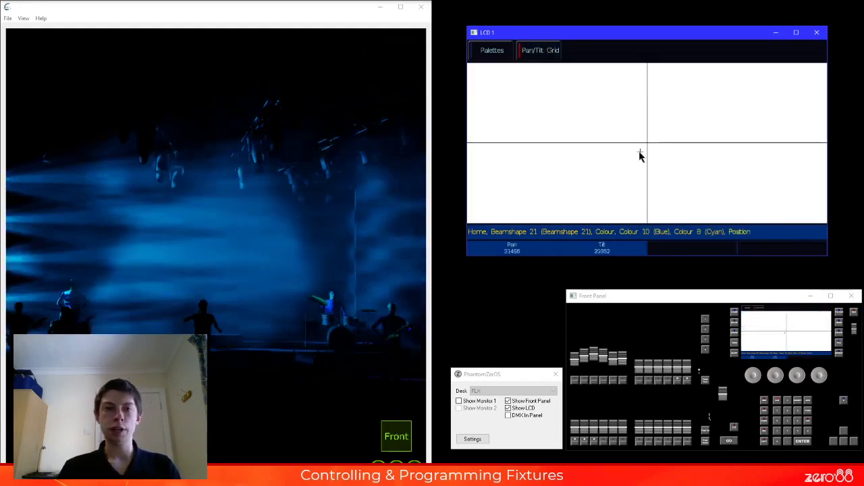
click(617, 177)
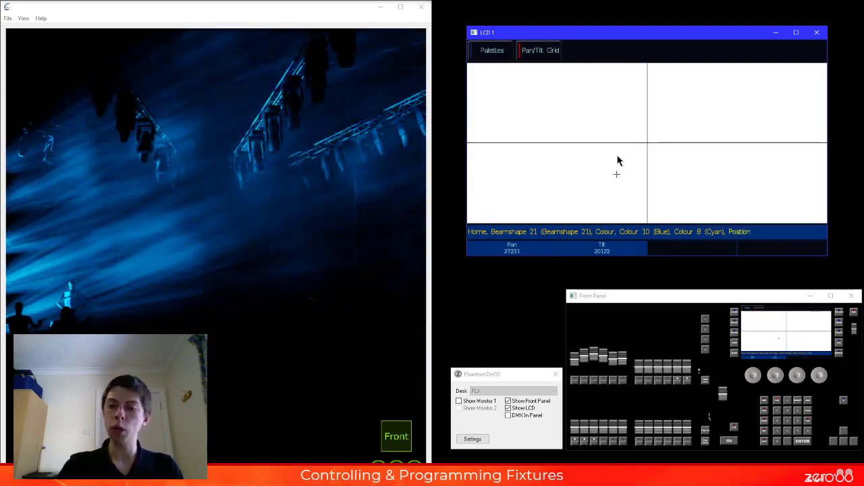
- Try homing all attributes of the spots, then home only their position and colour
key(Home)
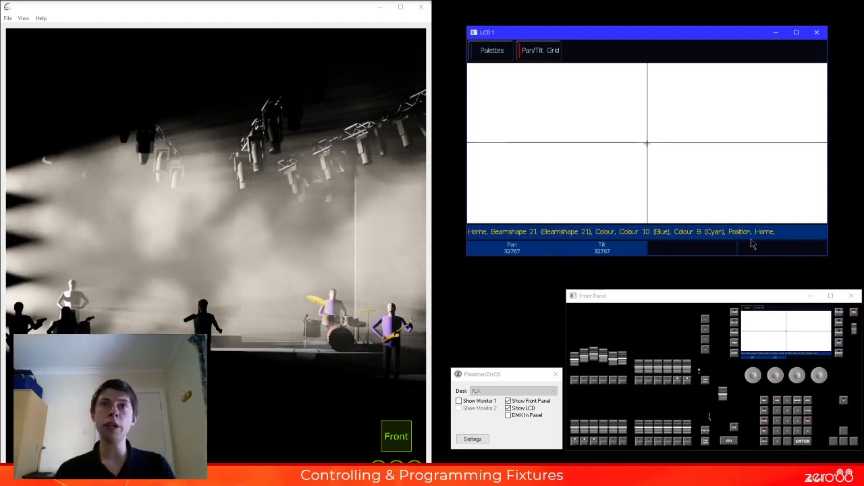
key(z)
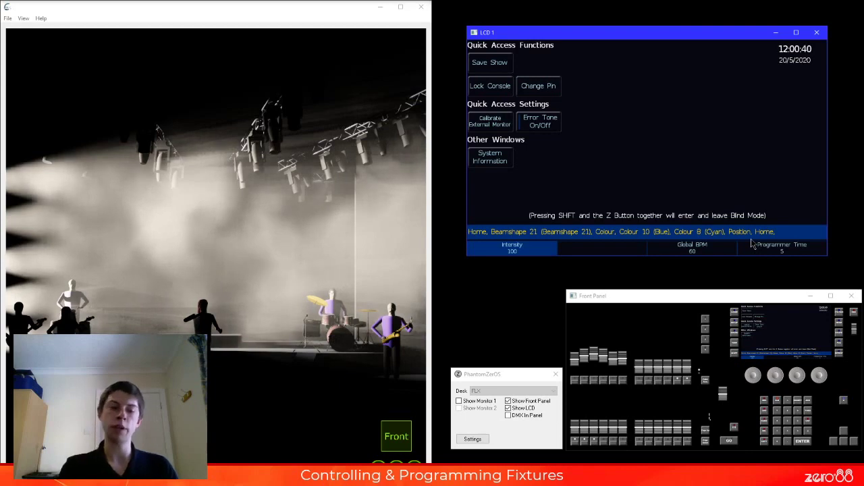
key(z)
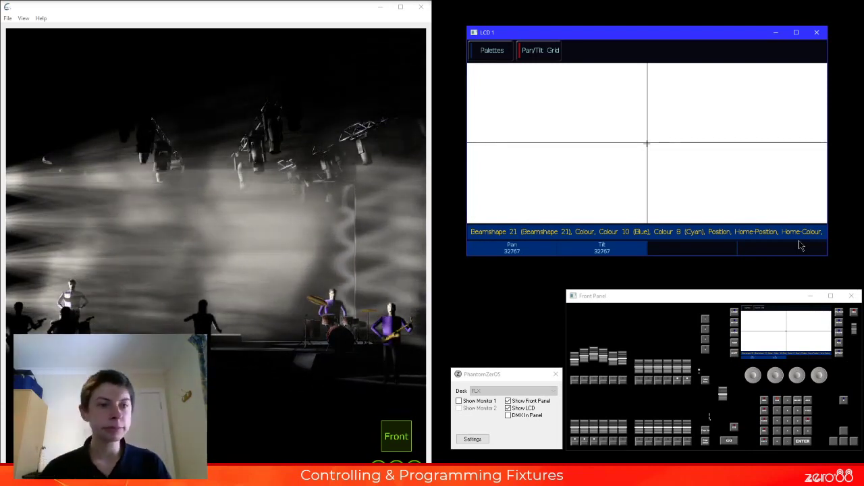
- Clear the programmer and bring up the All - Aleda Wash K20 : Standard group
click(704, 302)
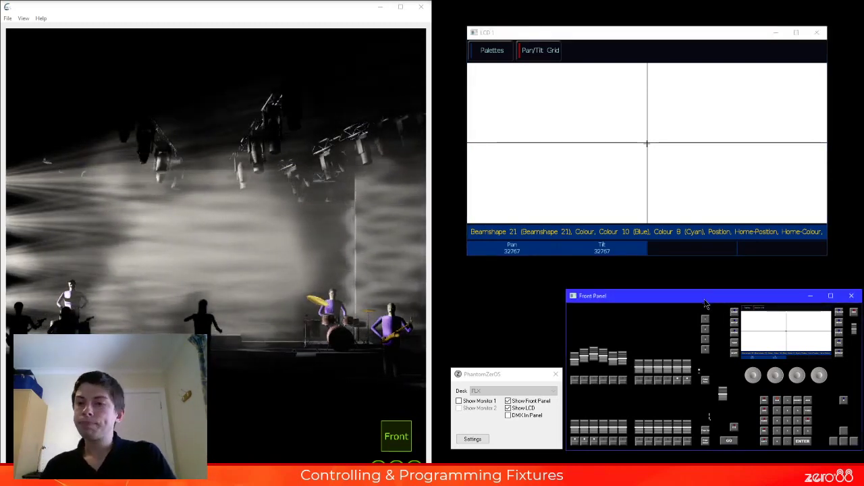
key(BackSpace)
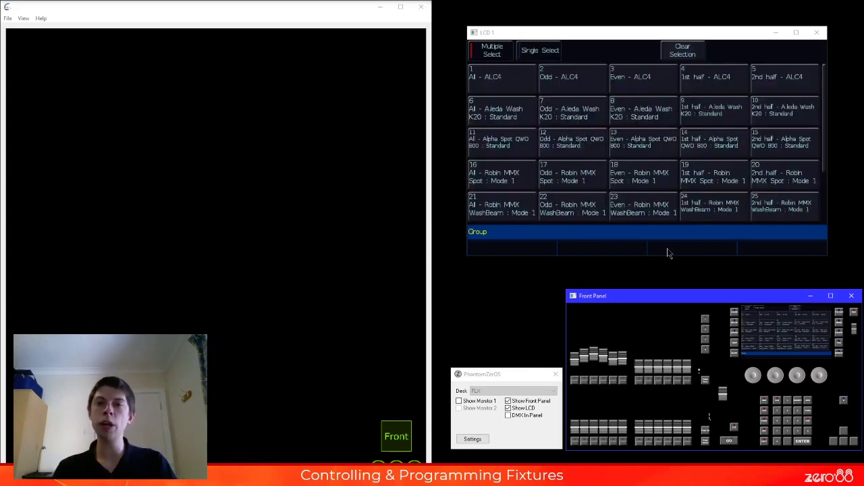
click(513, 117)
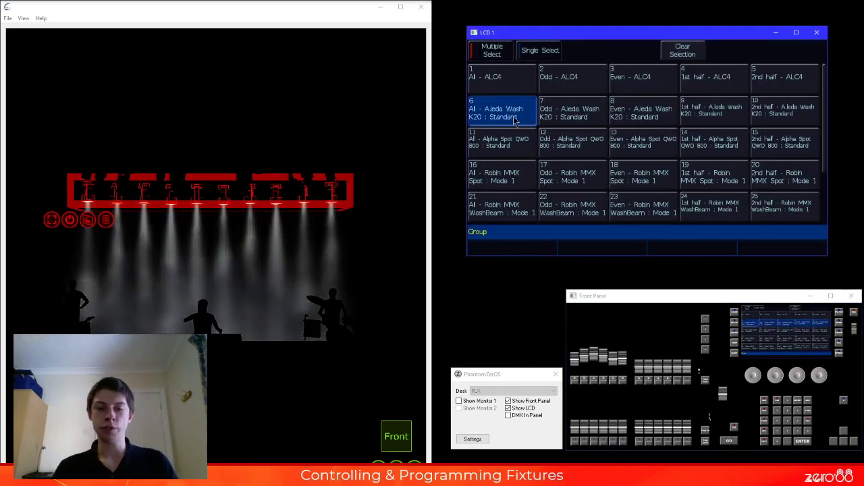
- Apply the Position 4 palette to the Aleda washes and colour them Blue after trying Azure
key(p)
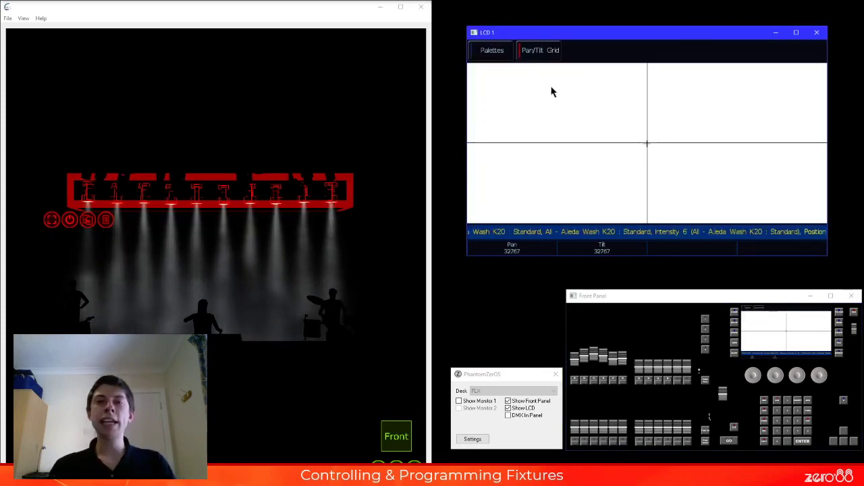
click(506, 54)
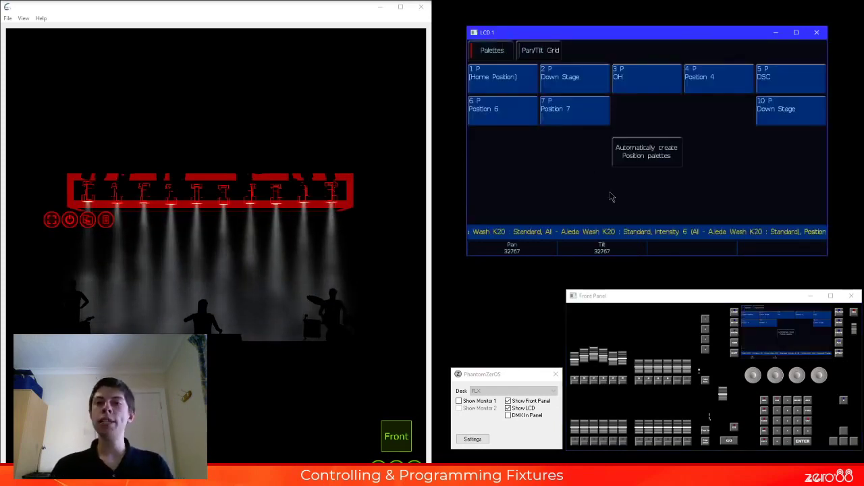
click(719, 83)
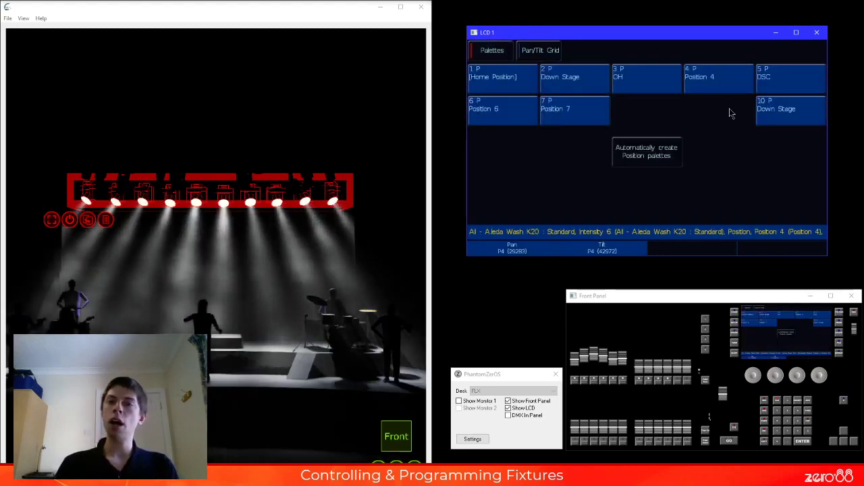
click(723, 126)
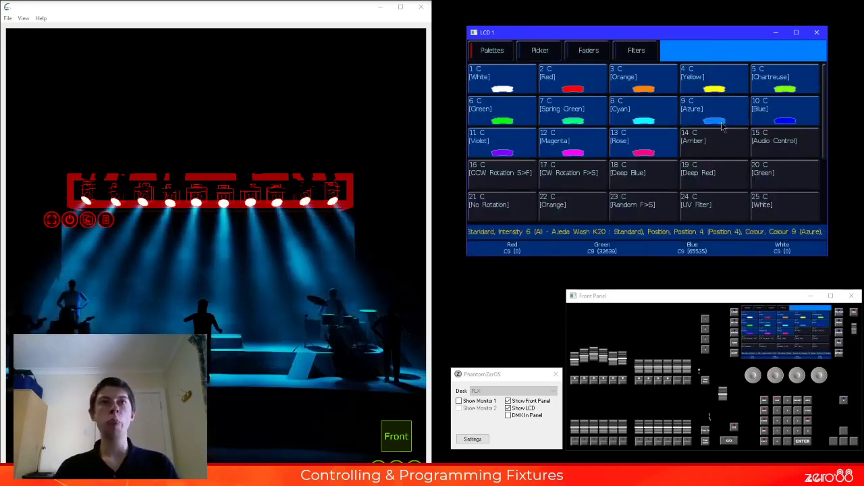
click(790, 124)
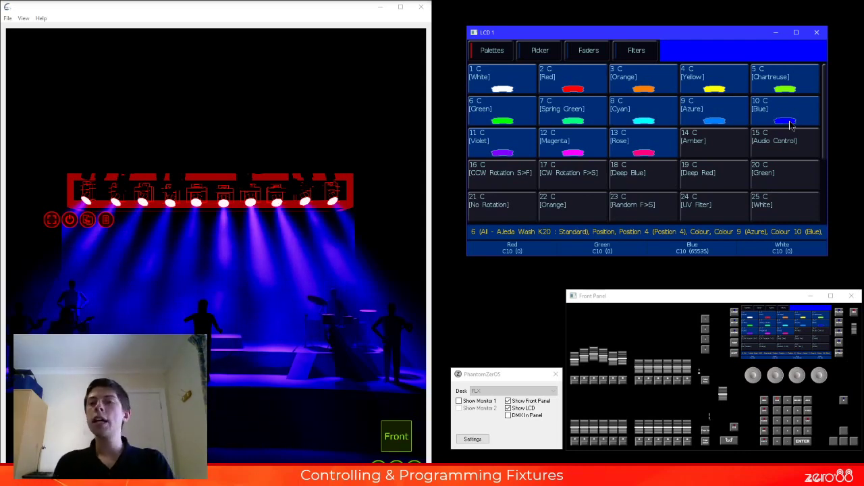
- Open the record options and switch Smart Tag off, back on and off again
key(r)
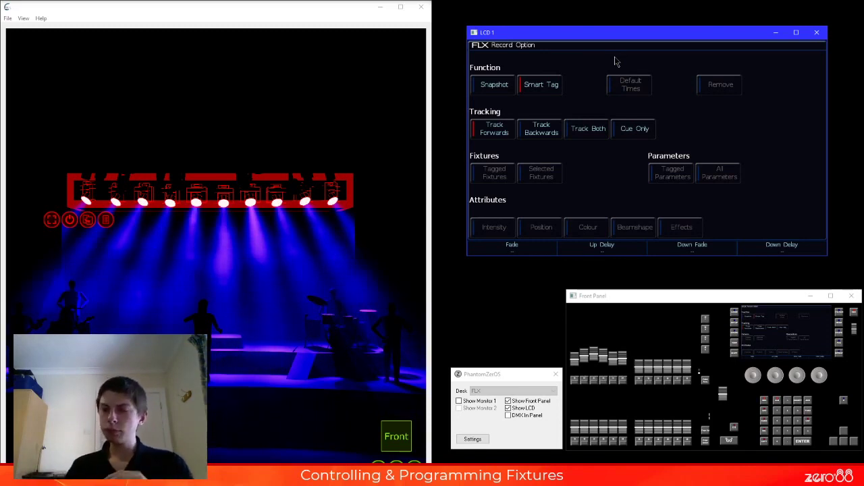
click(536, 86)
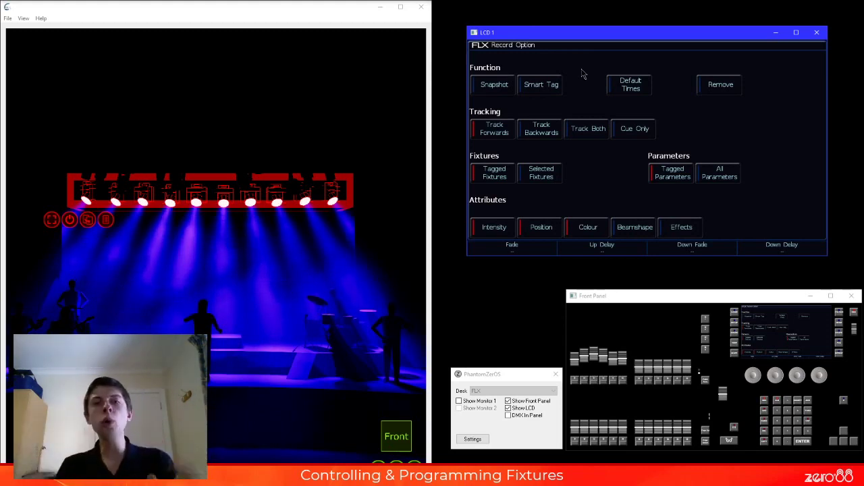
click(541, 84)
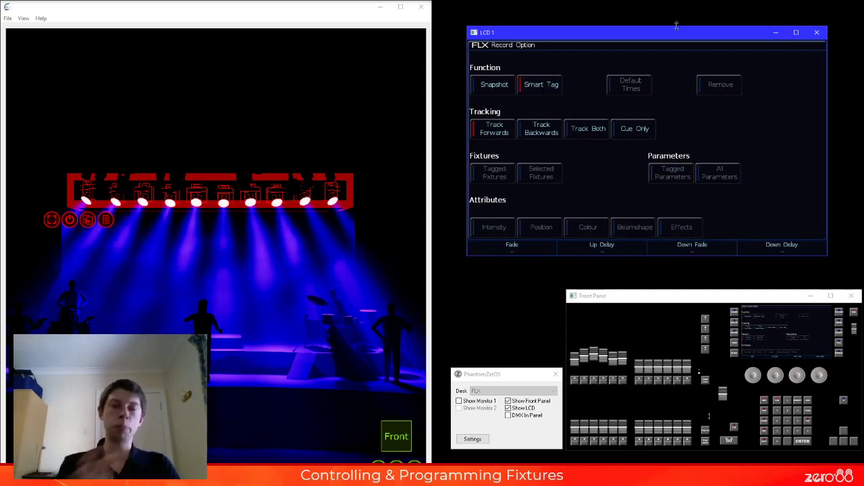
click(540, 95)
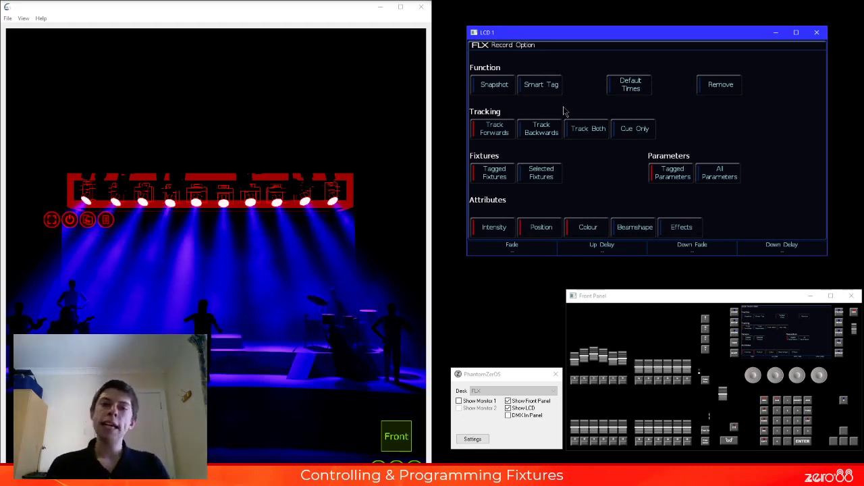
- Try enabling Smart Tag in the record options, turn it off again, and leave the options
click(559, 88)
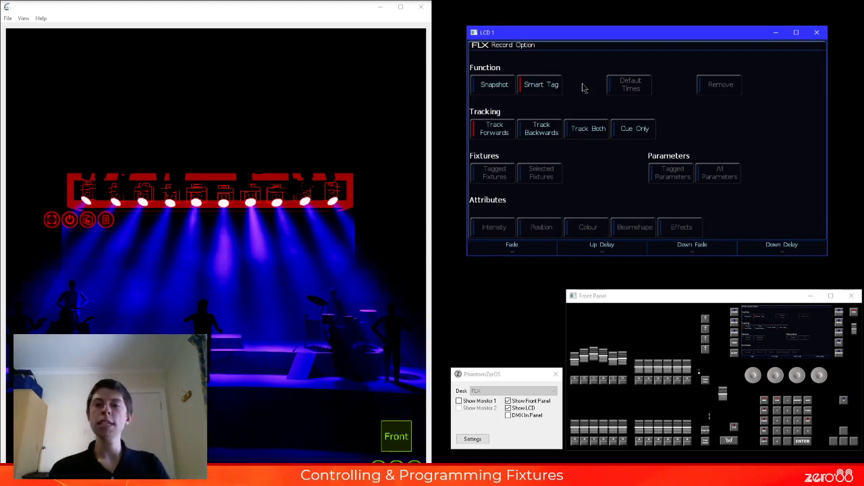
click(551, 91)
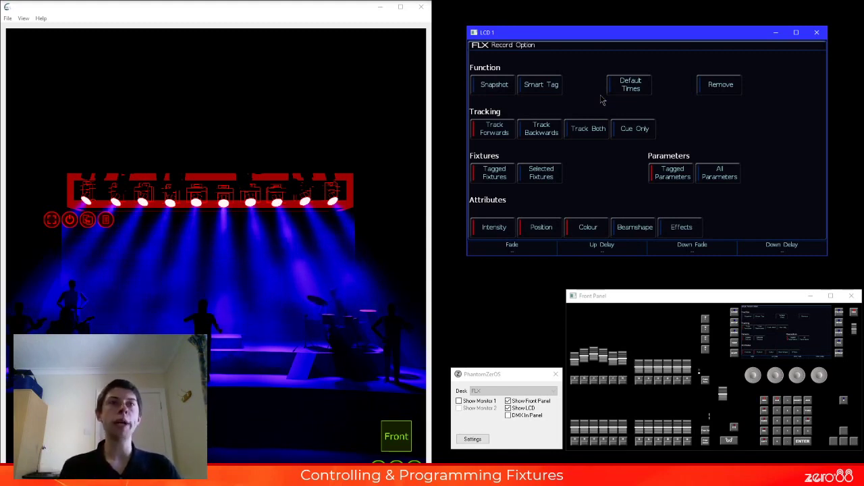
key(Escape)
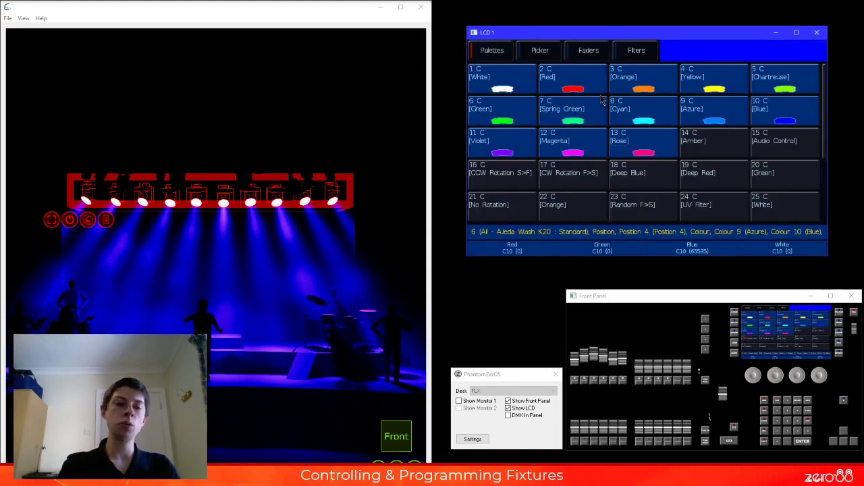
- Record the current position and colour values of the selected A.leda Wash K20 fixtures as their Home values
key(r)
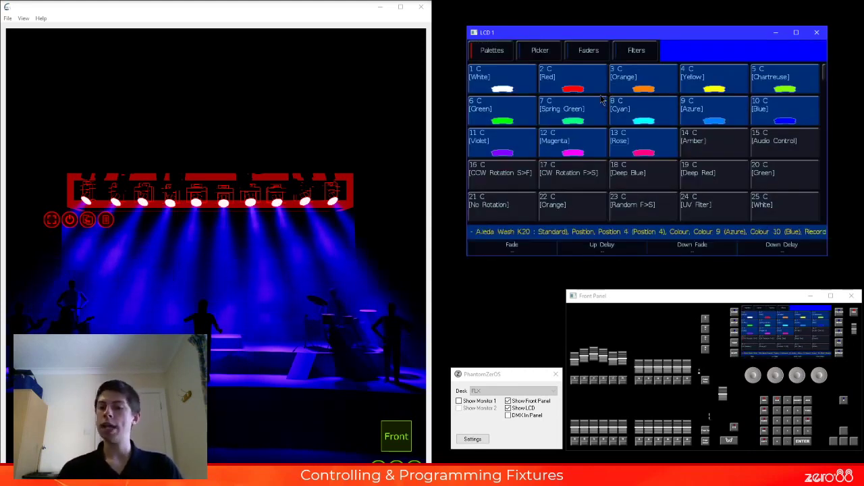
key(Return)
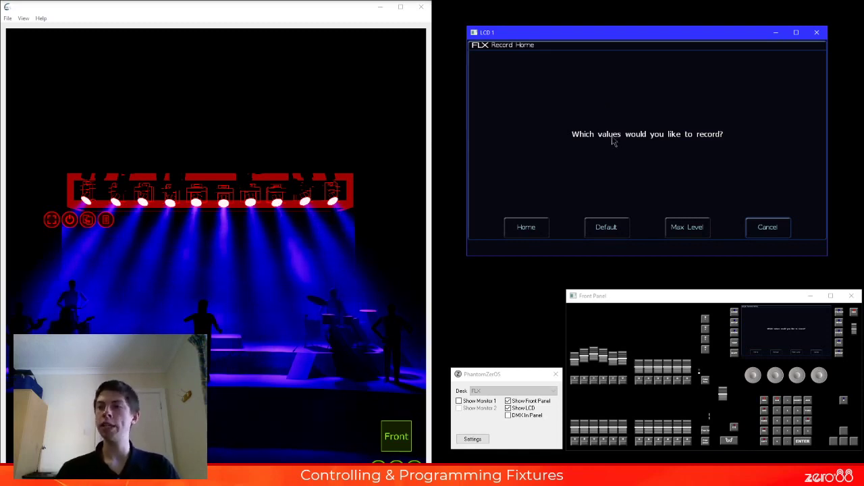
click(533, 231)
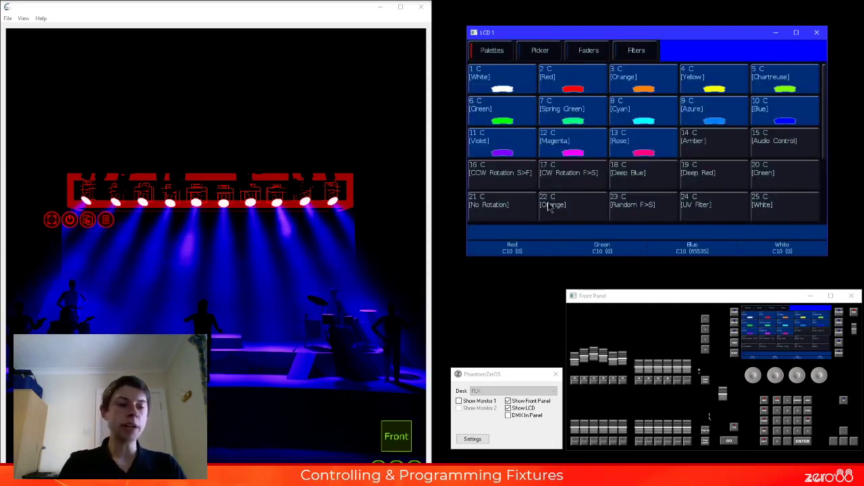
- Clear the programmer, select group 6 (All - A.leda Wash K20), and send the fixtures to Home
key(c)
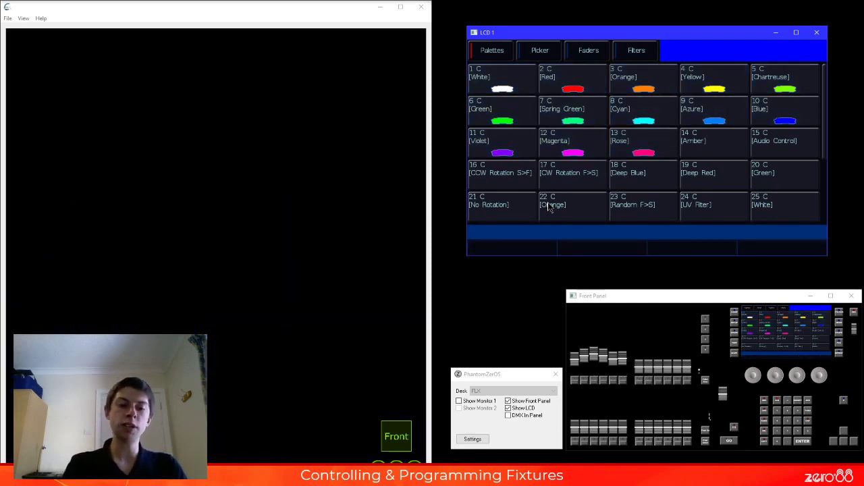
key(g)
key(6)
key(Return)
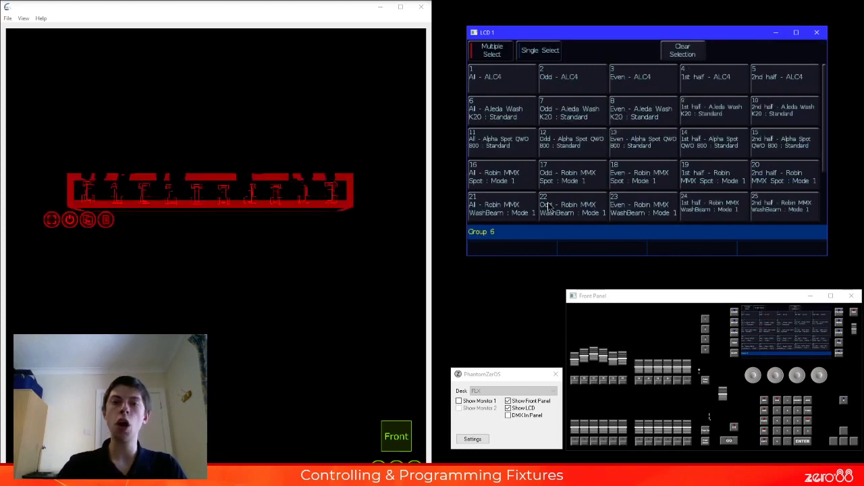
key(h)
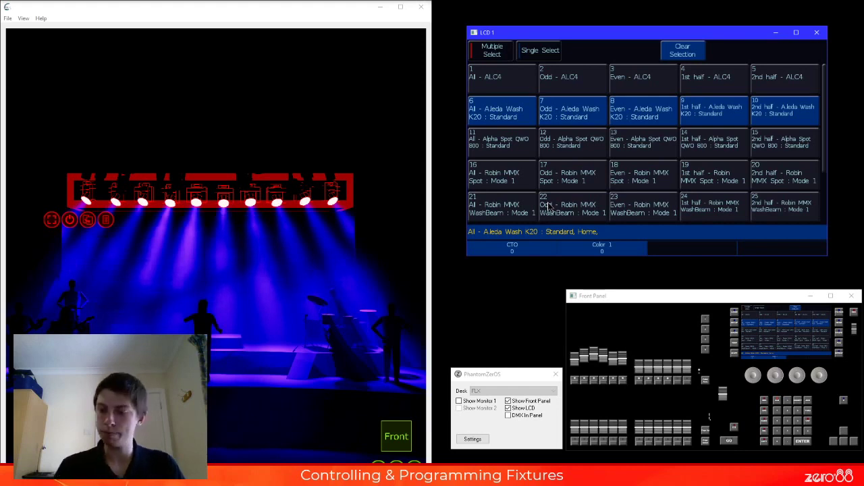
- Try sending fixture 11 to Home, then undo both the command and the fixture selection
text(11)
key(Home)
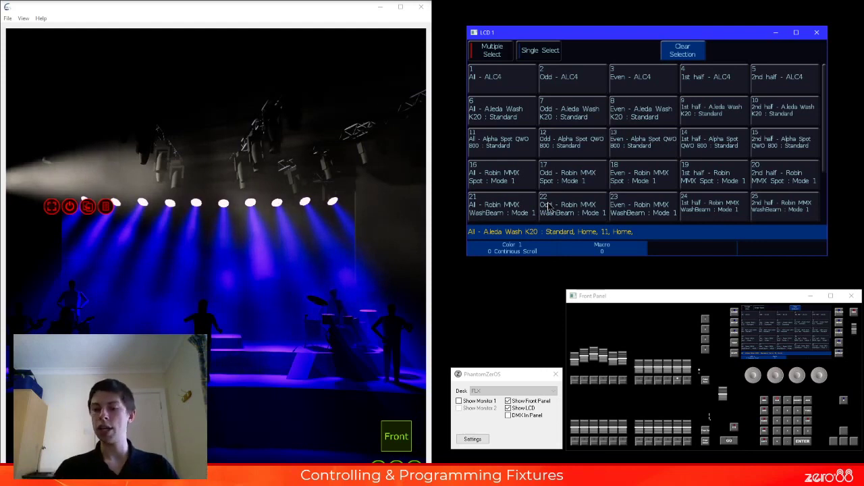
key(BackSpace)
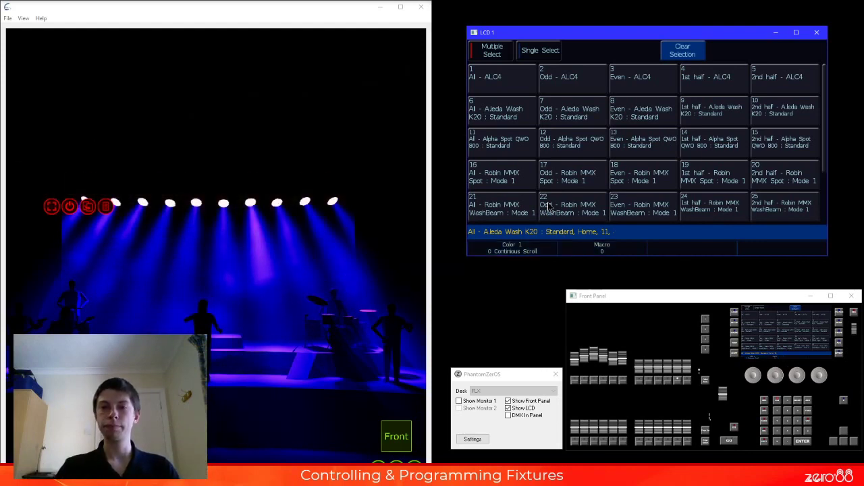
key(BackSpace)
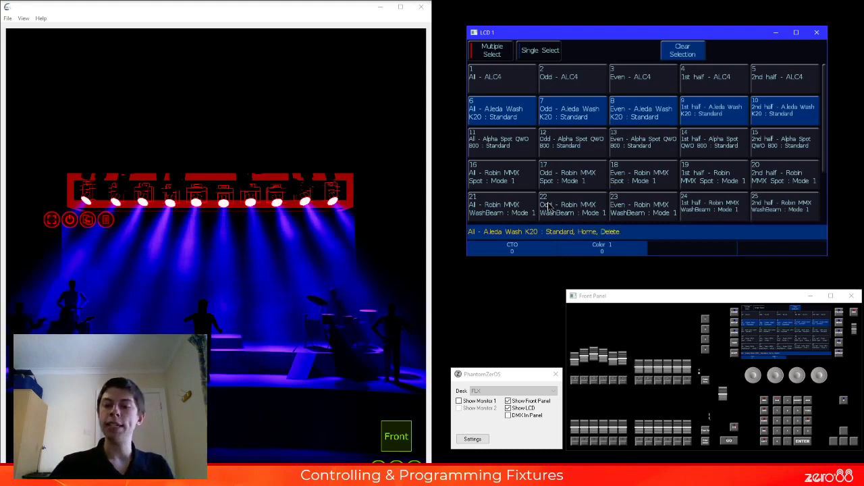
- Delete the recorded Home values of the A.leda Wash K20 group and send its fixtures to Home again
key(Delete)
key(Home)
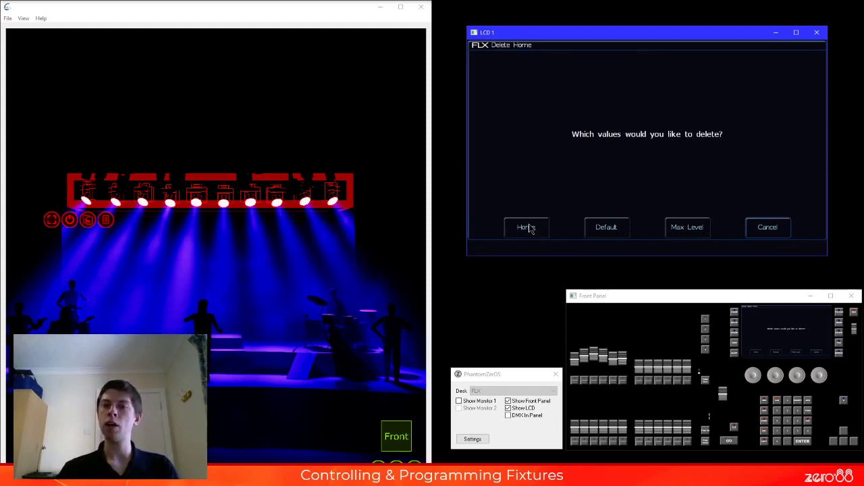
click(532, 228)
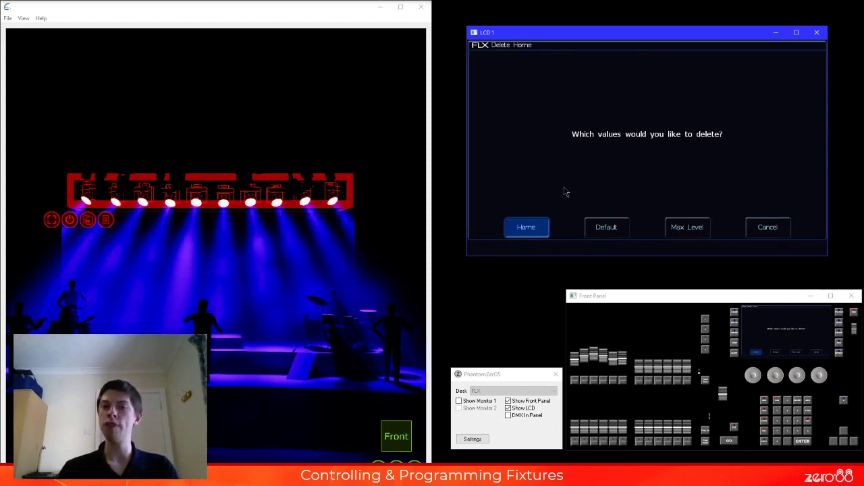
key(Return)
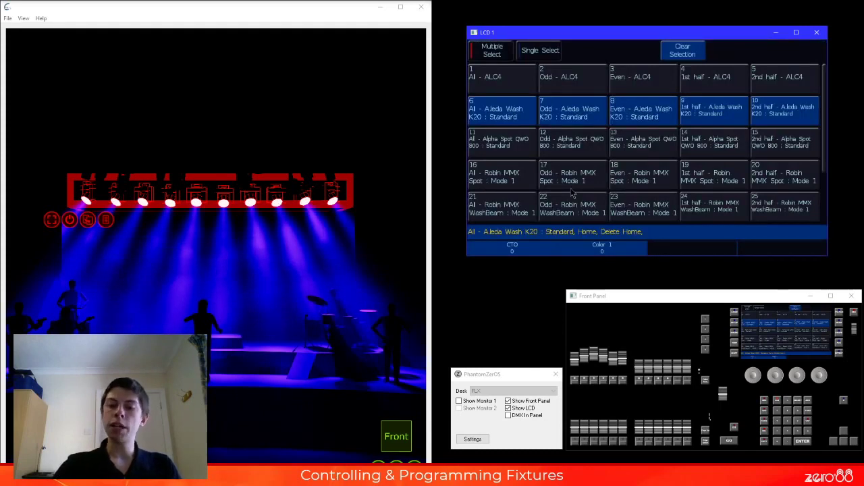
key(Home)
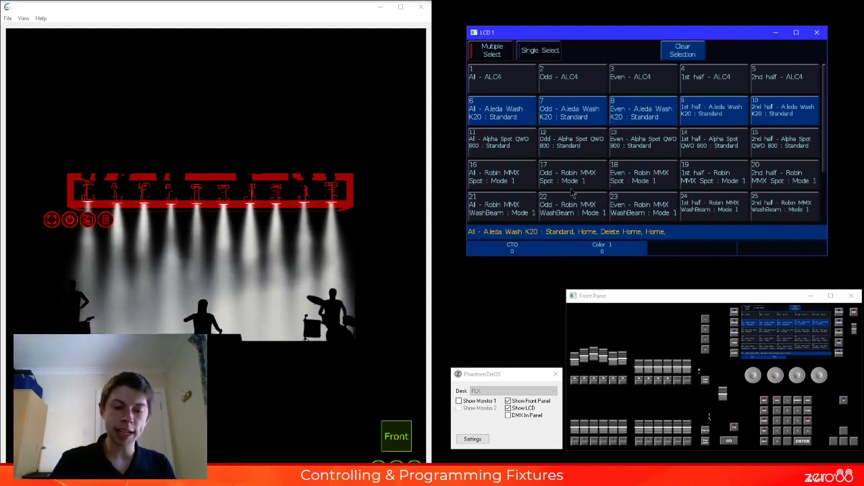
- Apply the Position 4 position palette and the Blue colour palette (10) to the A.leda Wash K20 group
key(p)
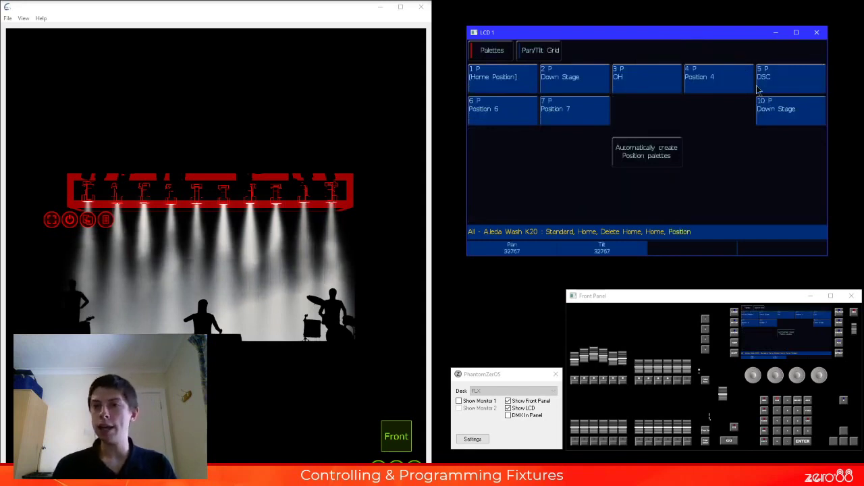
click(726, 85)
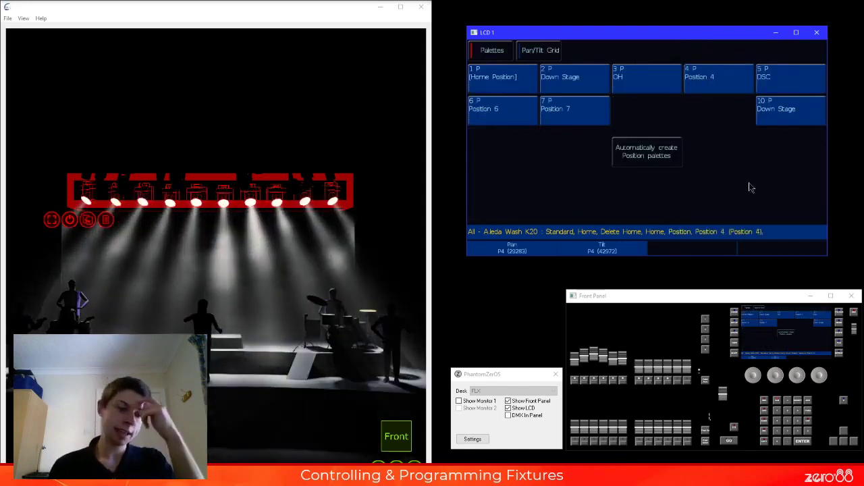
key(c)
click(769, 118)
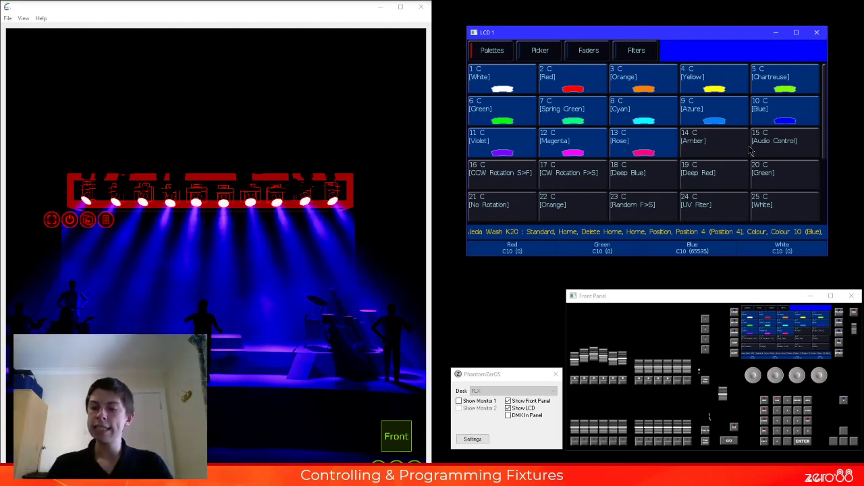
- Set the group's intensity to zero and record its current values as the fixtures' Default values
key(at)
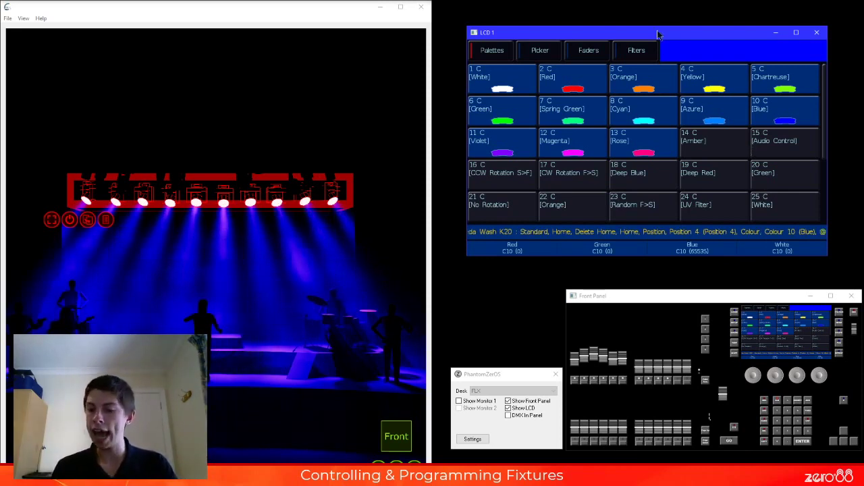
text(.)
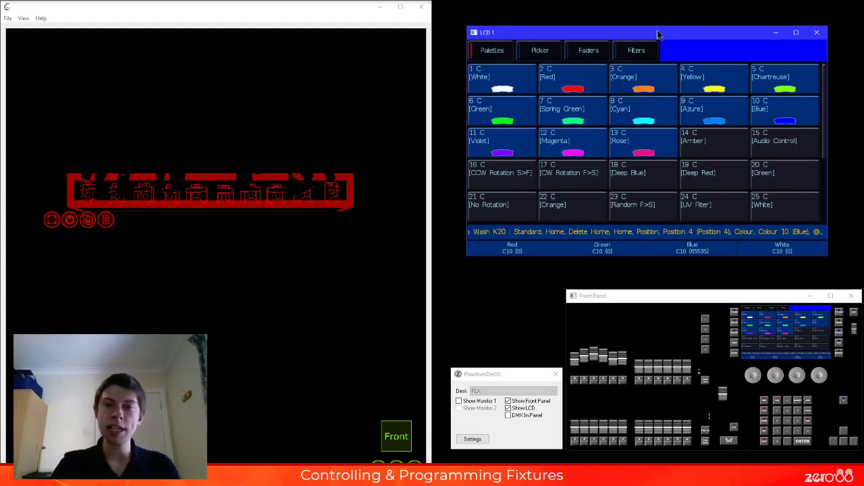
key(r)
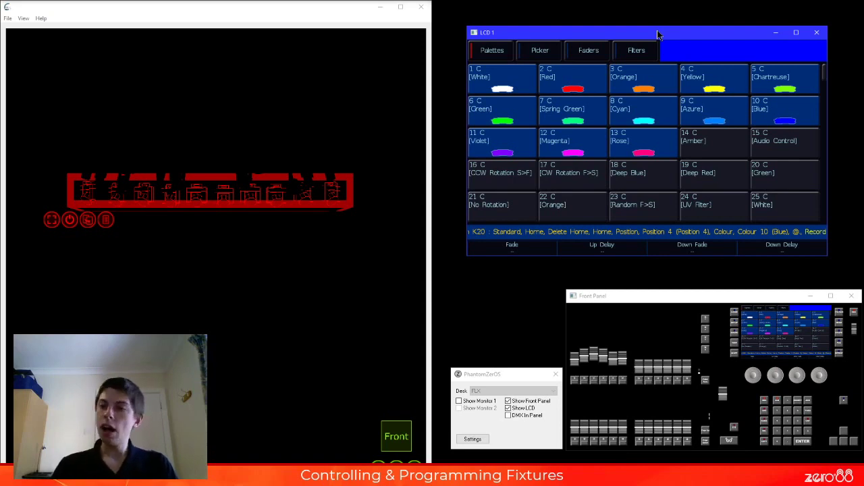
key(Return)
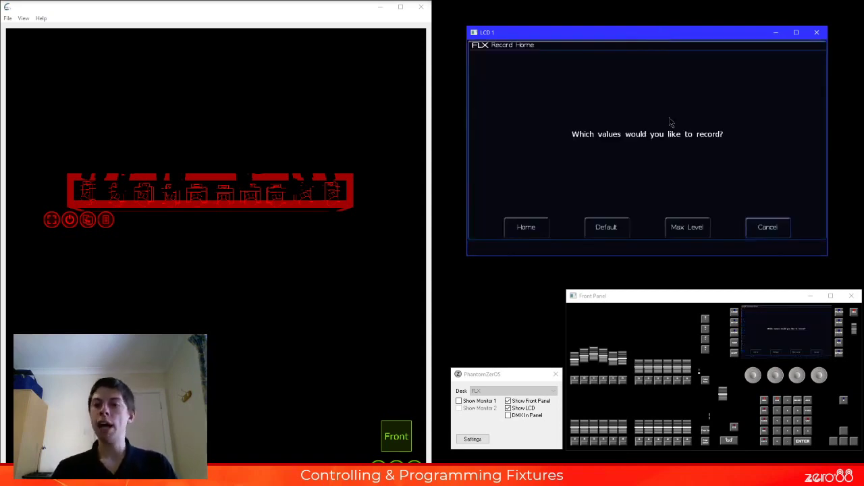
key(Return)
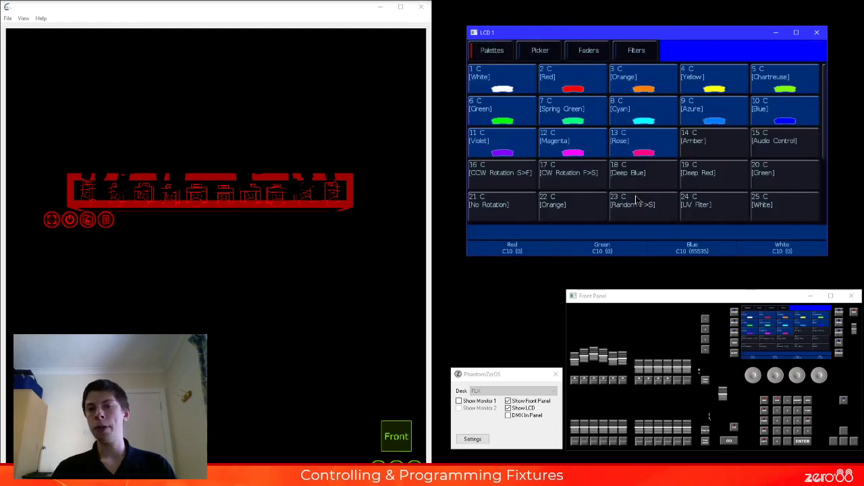
- Clear the programmer, select group 6 (All - A.leda Wash K20), and set its intensity to full
key(BackSpace)
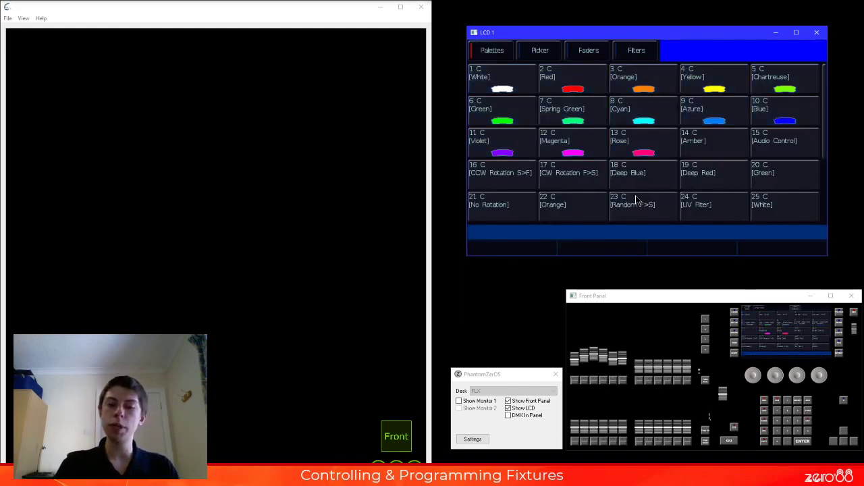
key(g)
key(6)
key(Return)
key(shift+2)
key(shift+2)
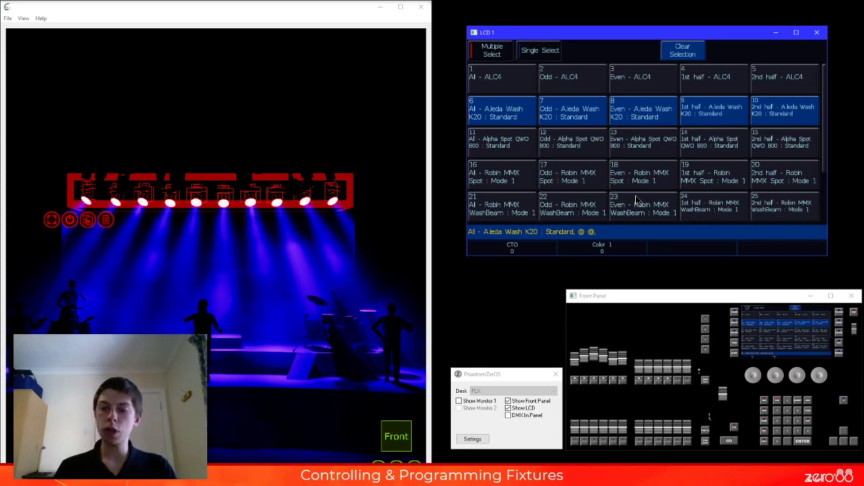
- Delete the recorded Default values of the A.leda Wash K20 group and set its intensity to 50%
key(Delete)
key(Home)
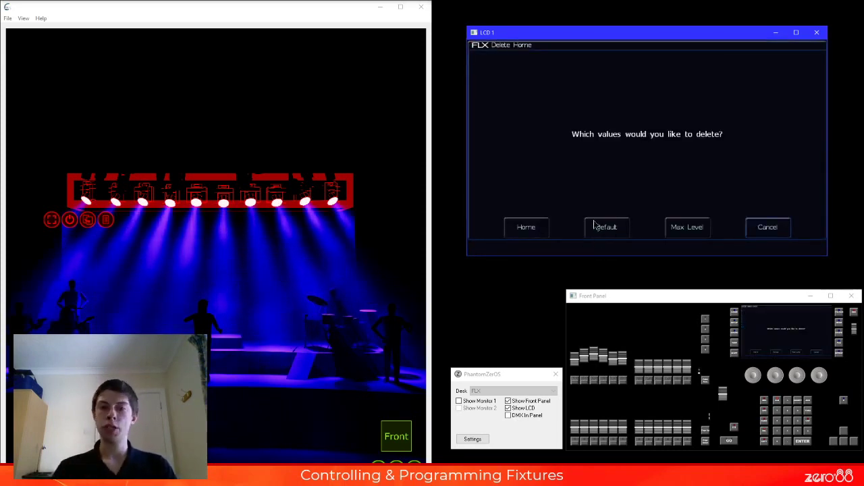
click(594, 225)
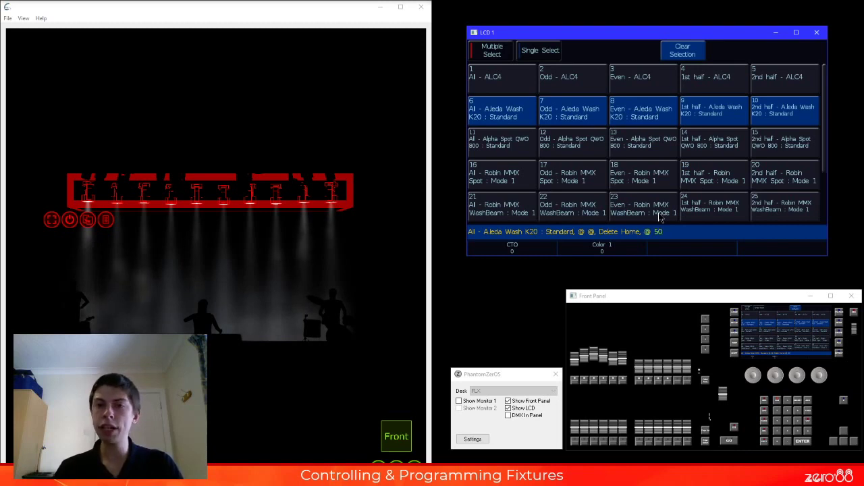
key(Return)
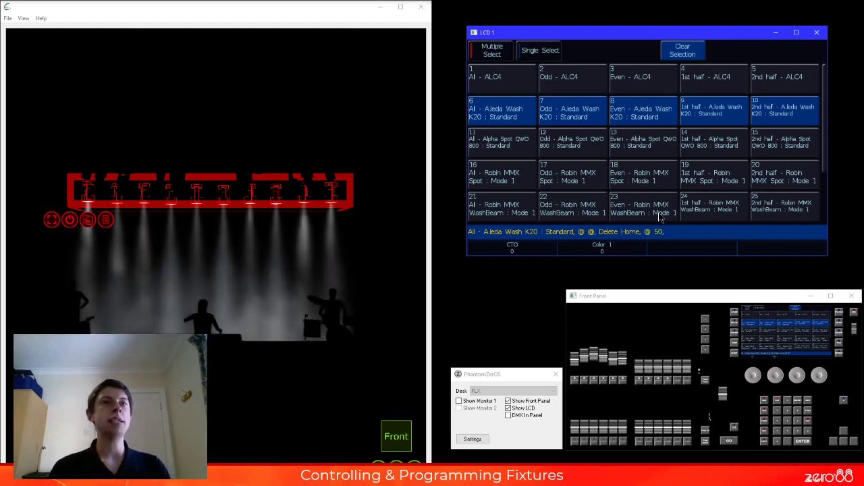
- Close the LCD window, show Monitor 1 instead, and switch it to the Cues view
click(816, 38)
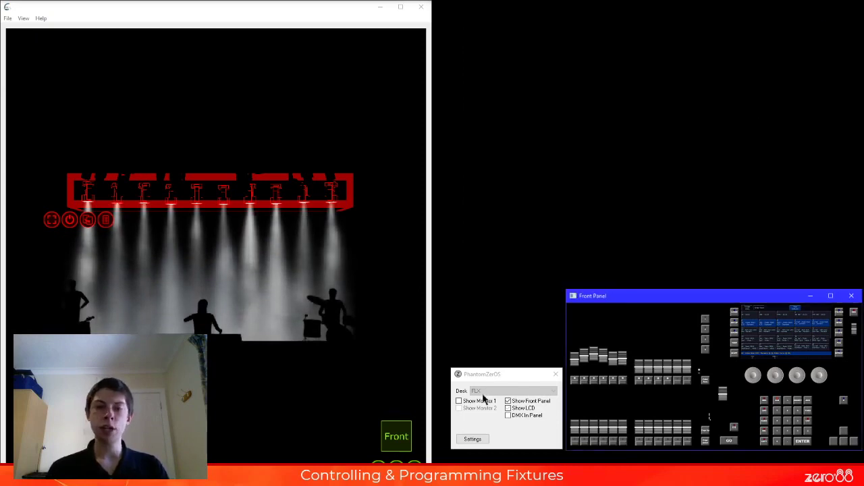
click(484, 399)
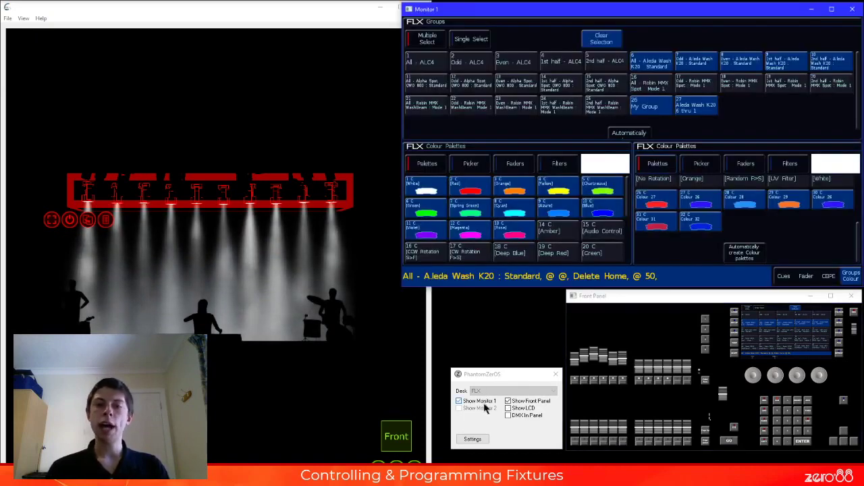
click(784, 276)
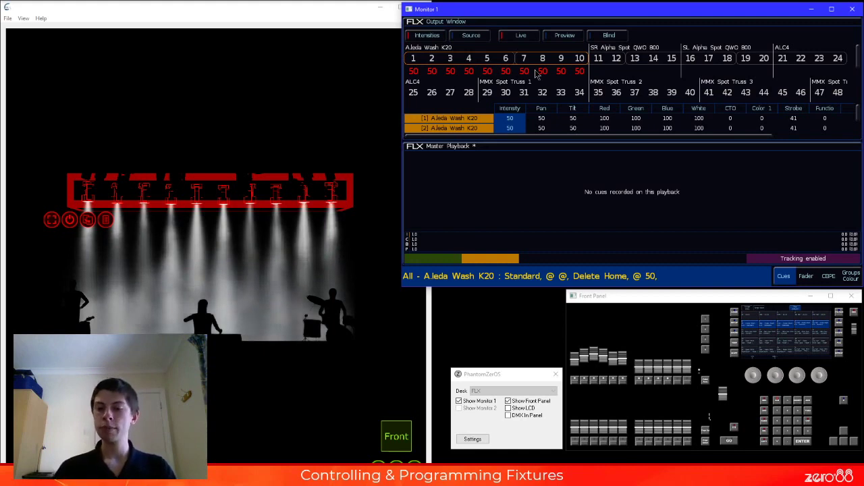
- Record the current 50% intensity of the A.leda Wash K20 group as the fixtures' Max Level
key(r)
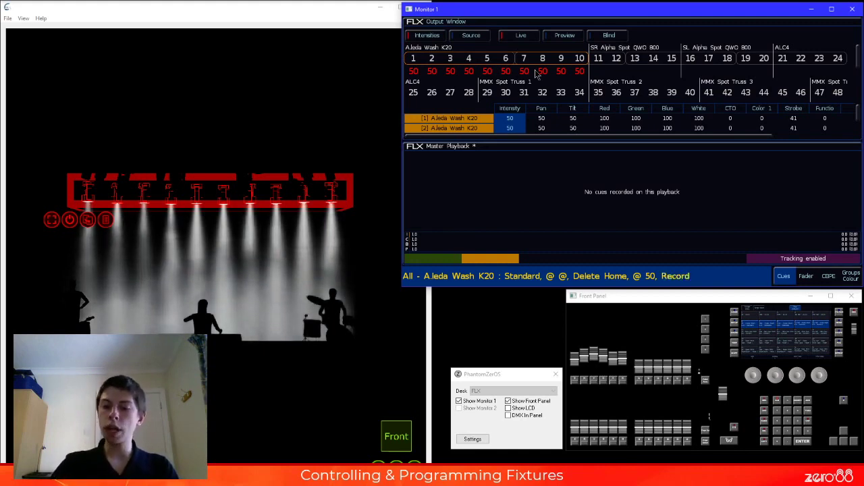
key(Home)
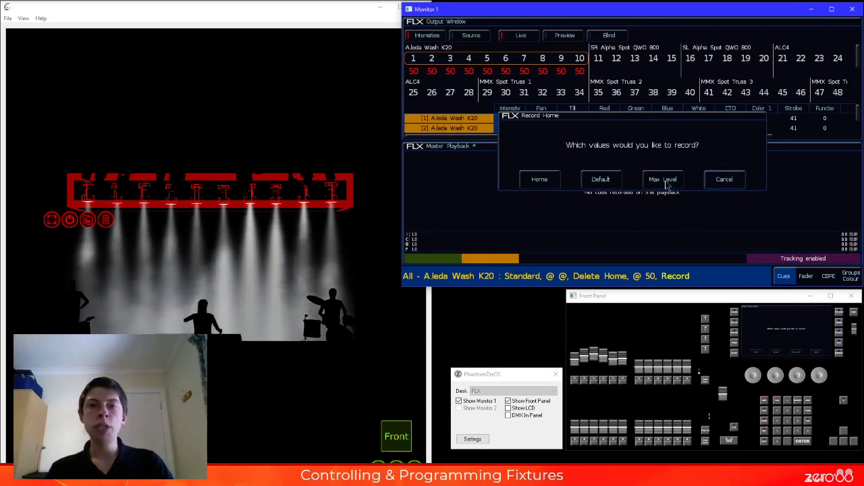
click(665, 179)
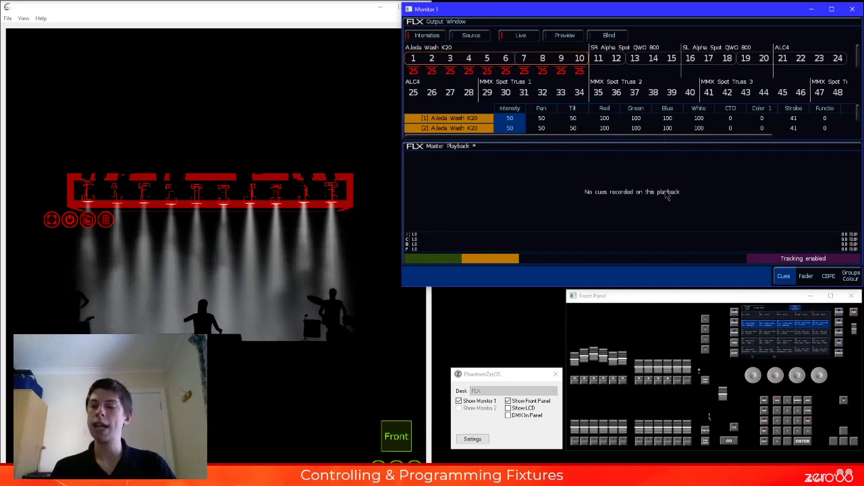
- Test the Max Level by setting the A.leda Wash K20 group's intensity to full and back to 50%
text(@@)
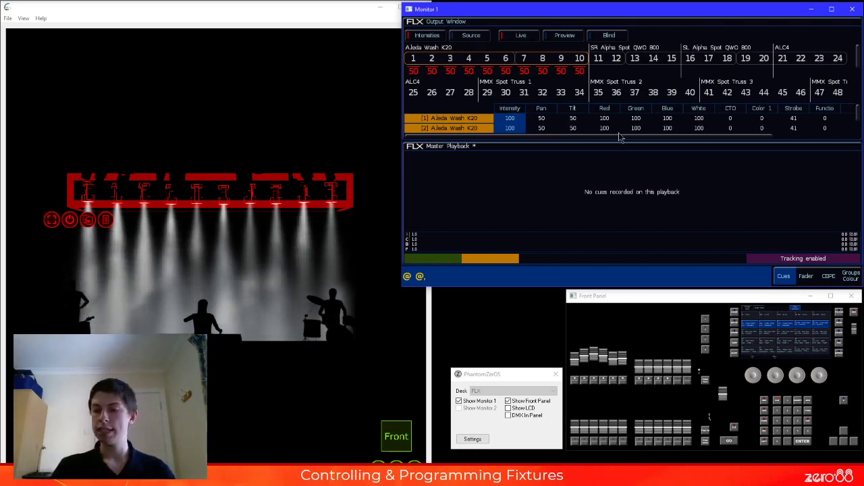
text(@50)
key(Return)
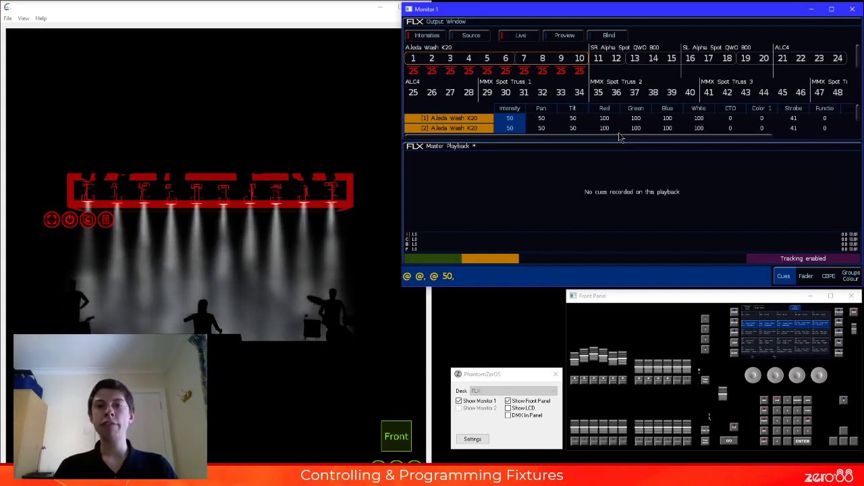
- Delete the recorded Max Level of the A.leda Wash K20 group and set its intensity to full
key(Delete)
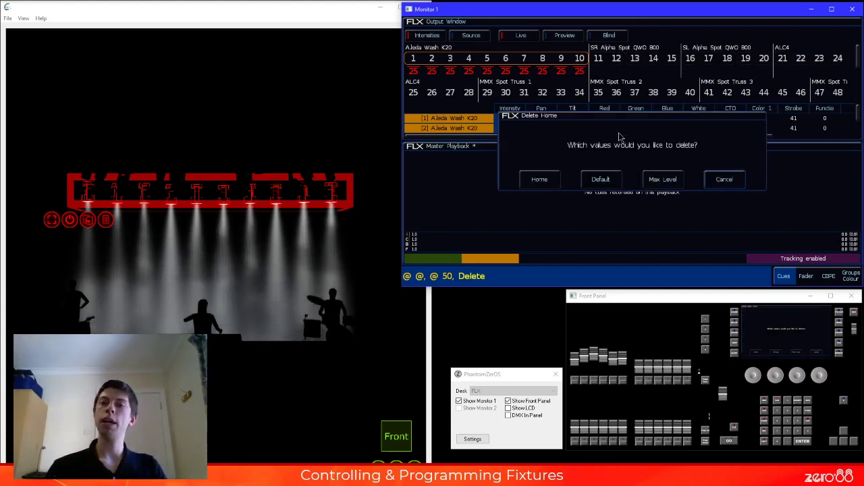
click(663, 179)
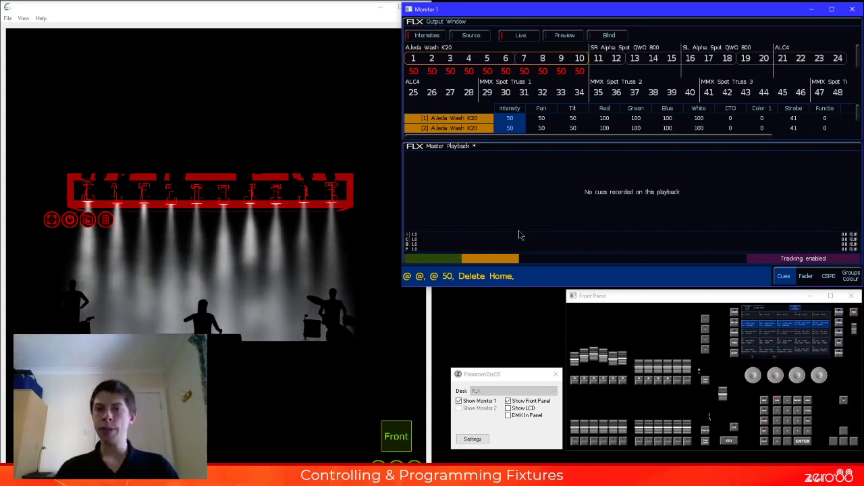
text(@@)
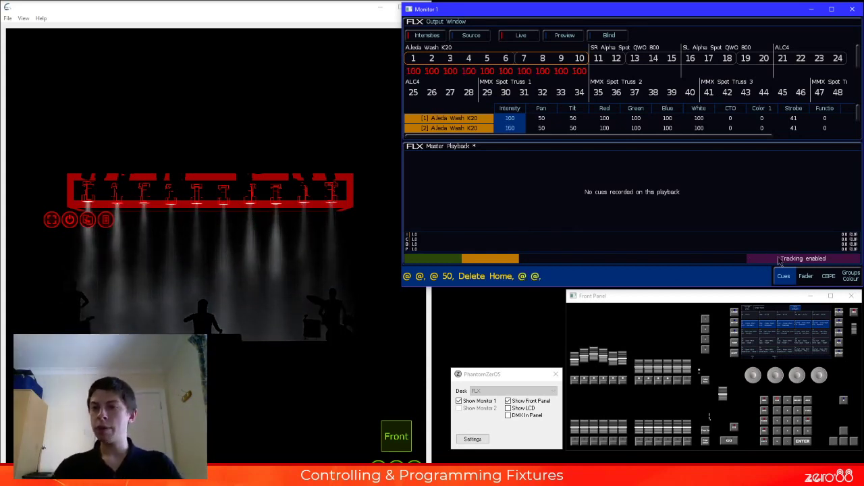
- Apply colour palette 10 (Blue) and position palette 5 (DSC) to the A.leda Wash K20 group, and return to the Cues view
click(827, 276)
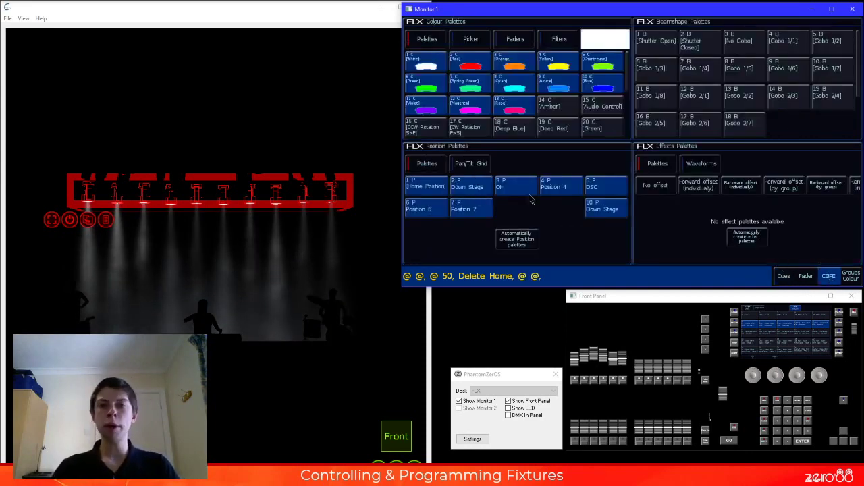
click(606, 93)
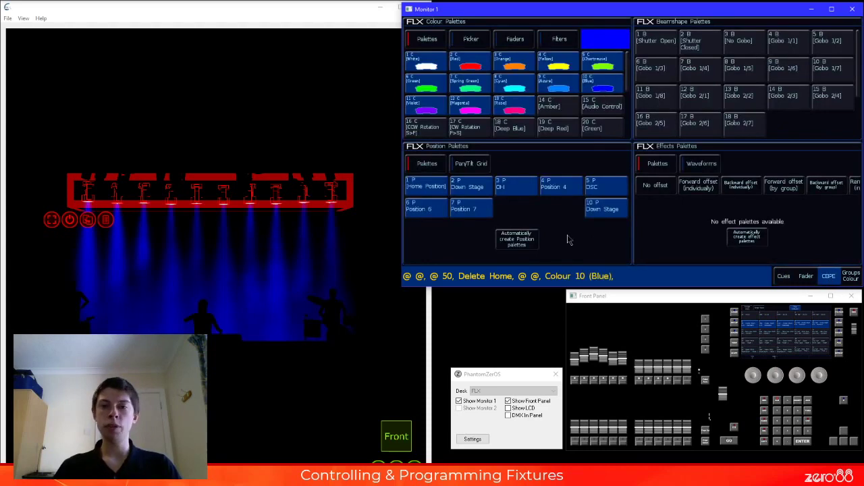
click(603, 190)
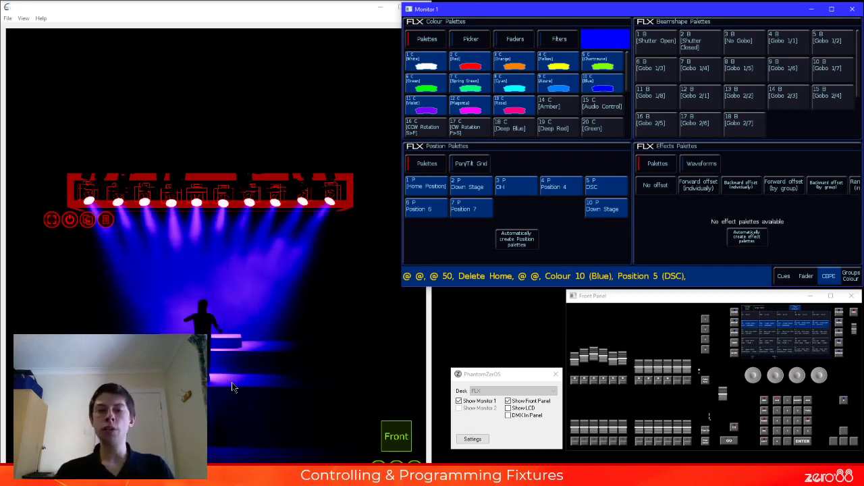
click(784, 277)
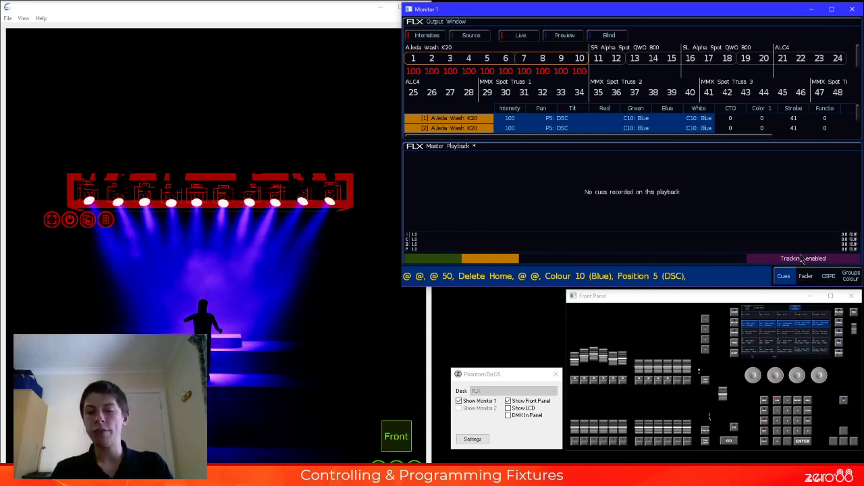
- Select fixture 1 with Highlight on, show the LCD window's position controls, and adjust the fixture's tilt to 43922
text(, Hig)
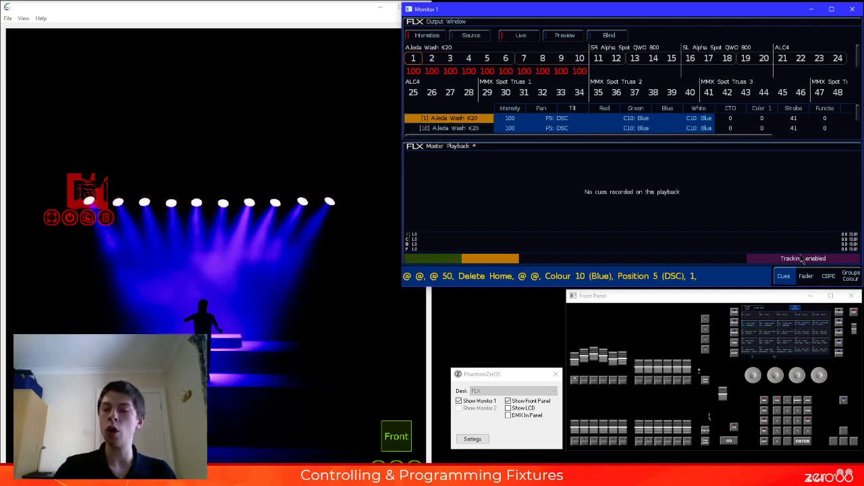
text(hlight,)
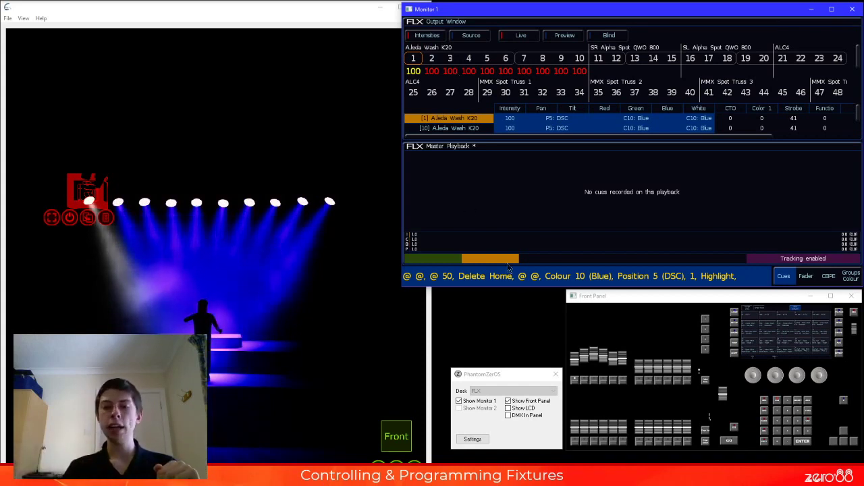
click(509, 409)
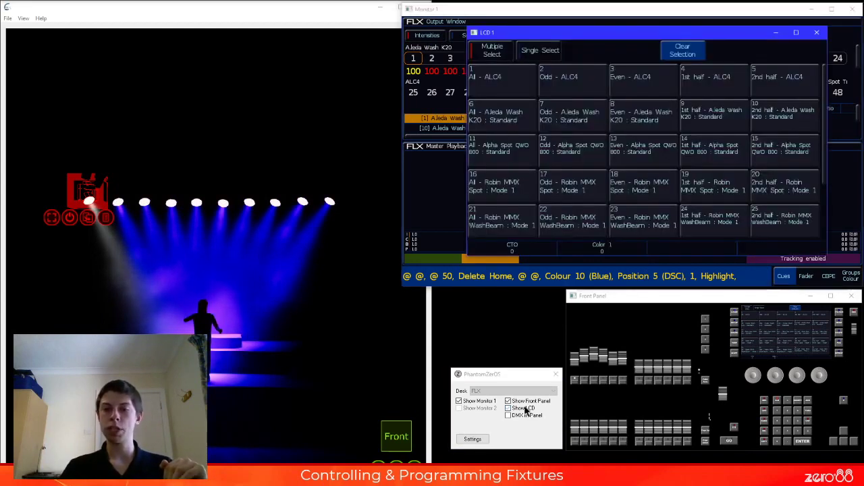
click(734, 332)
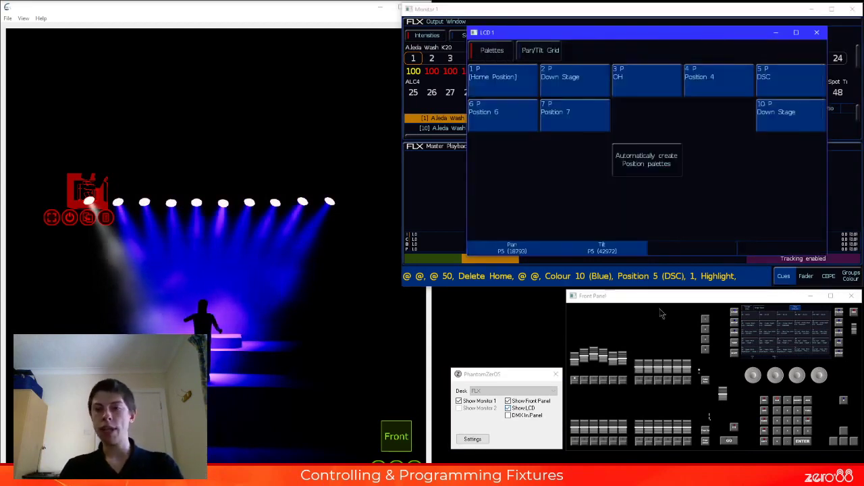
drag(777, 375, 771, 375)
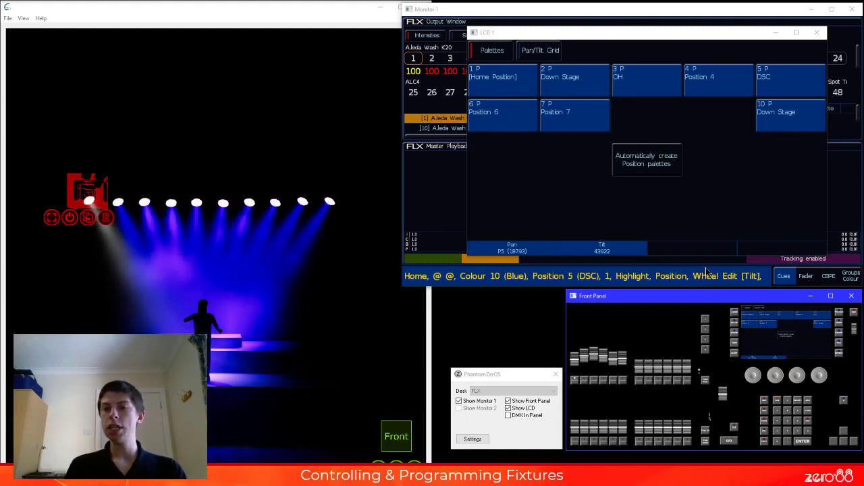
- Advance the highlighted selection to fixture 2 and adjust its pan to 20512
key(n)
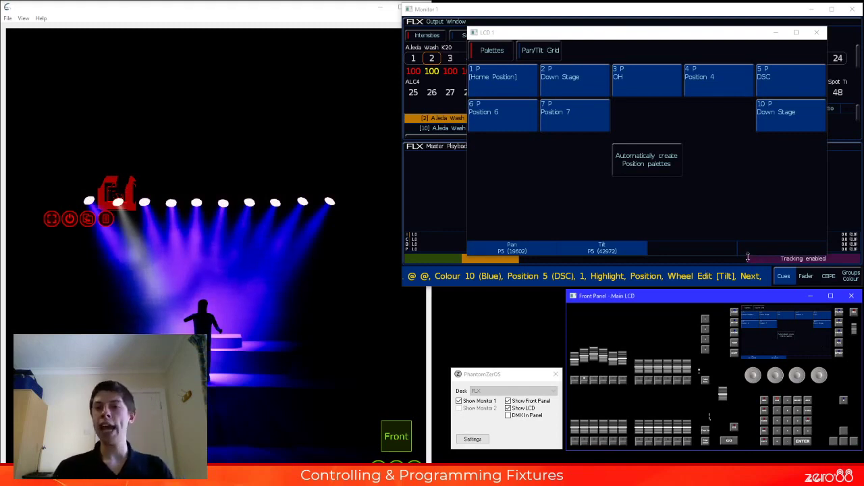
scroll(752, 375, up, 2)
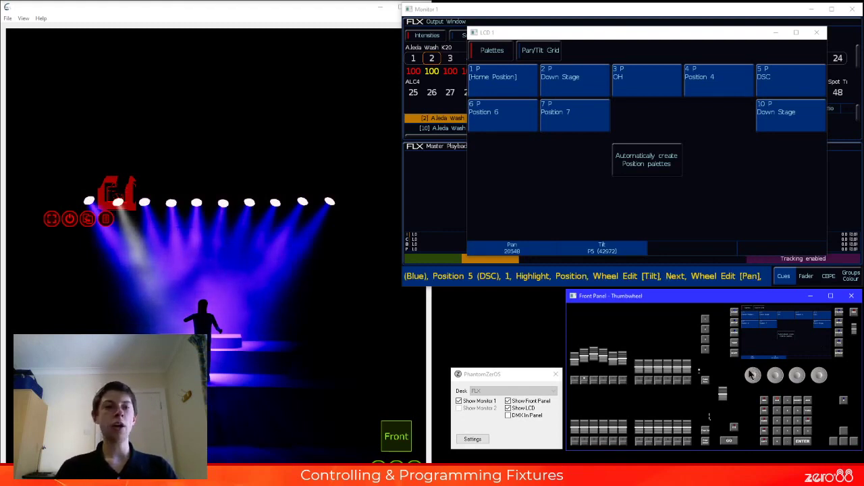
scroll(752, 375, up, 1)
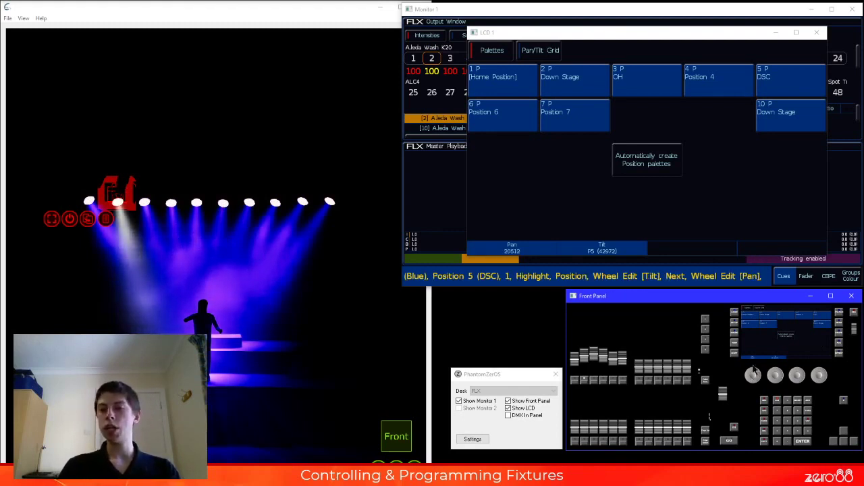
- Advance the highlighted selection to fixture 3 and adjust its tilt to 64%
key(n)
scroll(777, 375, up, 1)
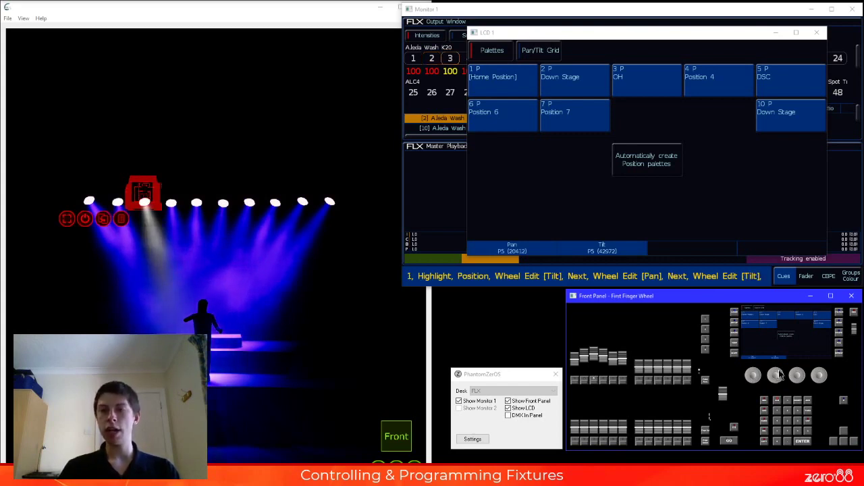
scroll(782, 375, down, 2)
- Step the highlighted selection one fixture at a time from fixture 4 through to SR Alpha Spot fixture 14
key(n)
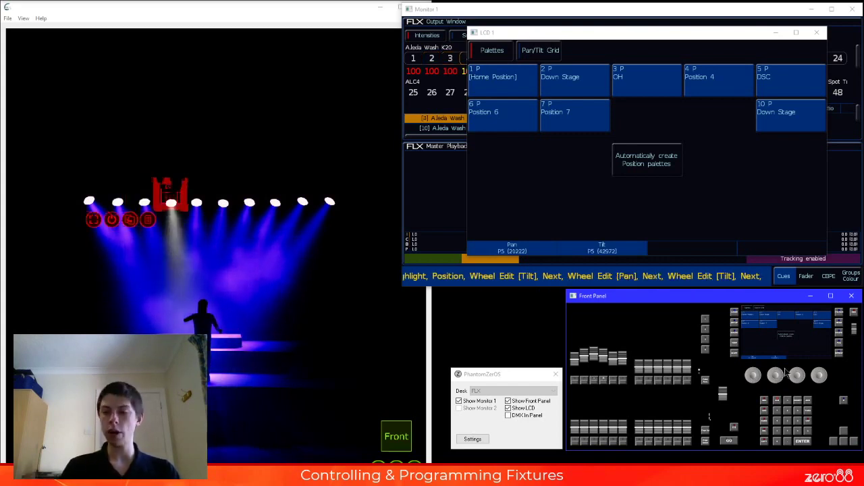
key(n)
key(n)
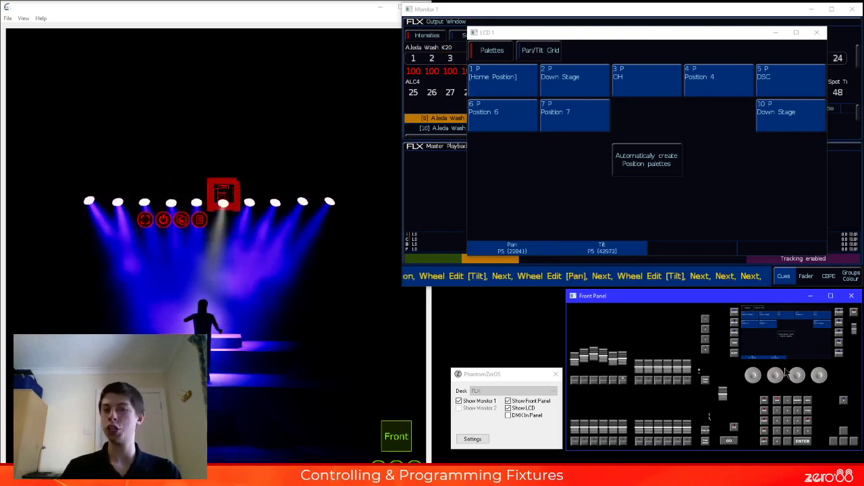
key(n)
key(n)
key(n)
key(n)
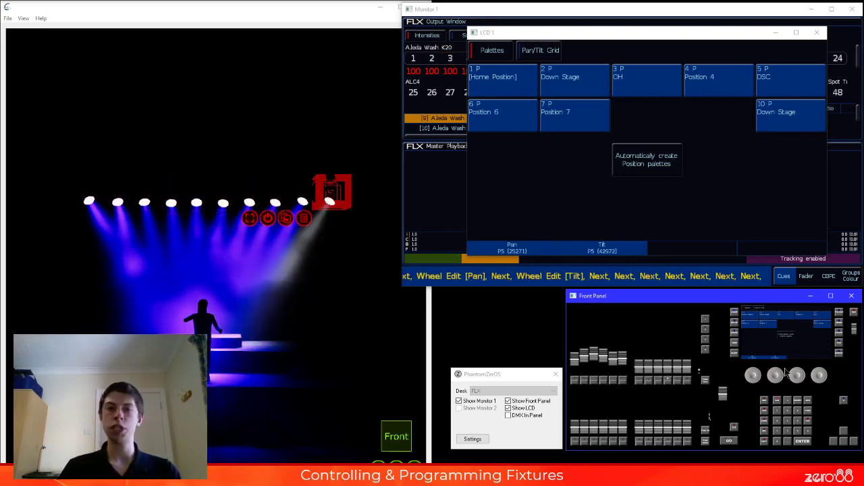
key(n)
key(n)
key(n)
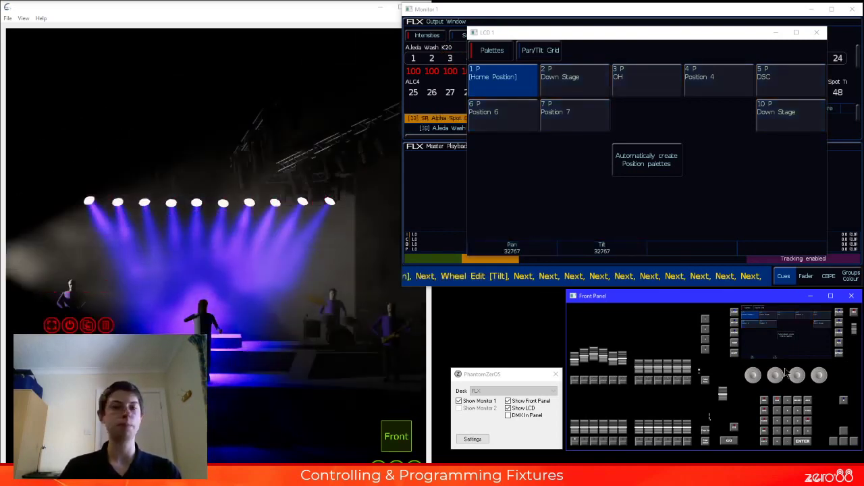
key(n)
- Close the LCD window, turn Highlight off, and select the All - A.leda Wash K20 group
click(817, 33)
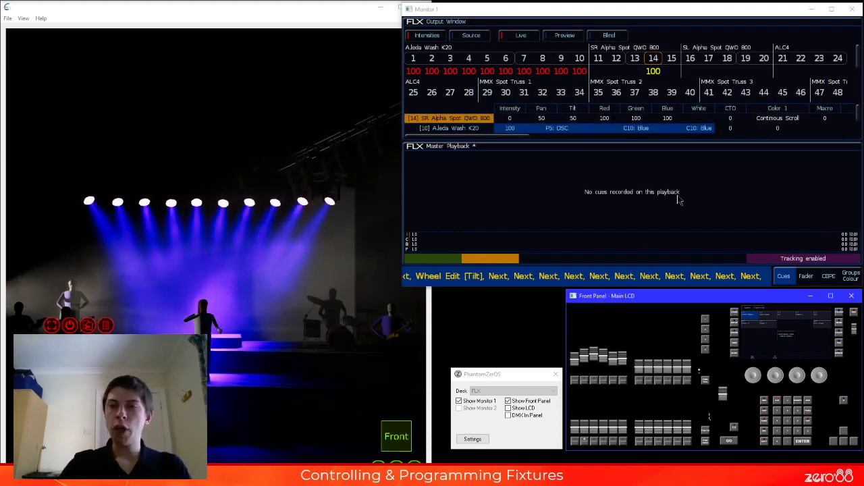
key(h)
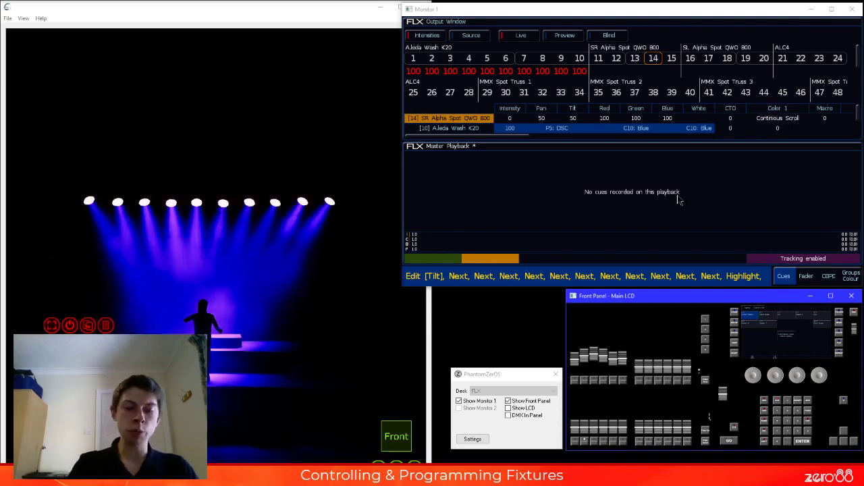
key(g)
key(1)
key(Return)
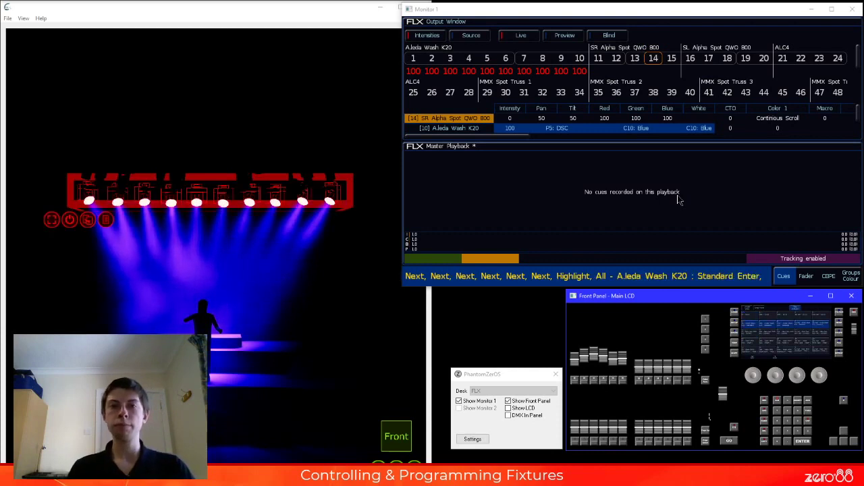
- Move to the group's first fixture, turn Highlight on, and step through the group until it wraps back to fixture 1
key(n)
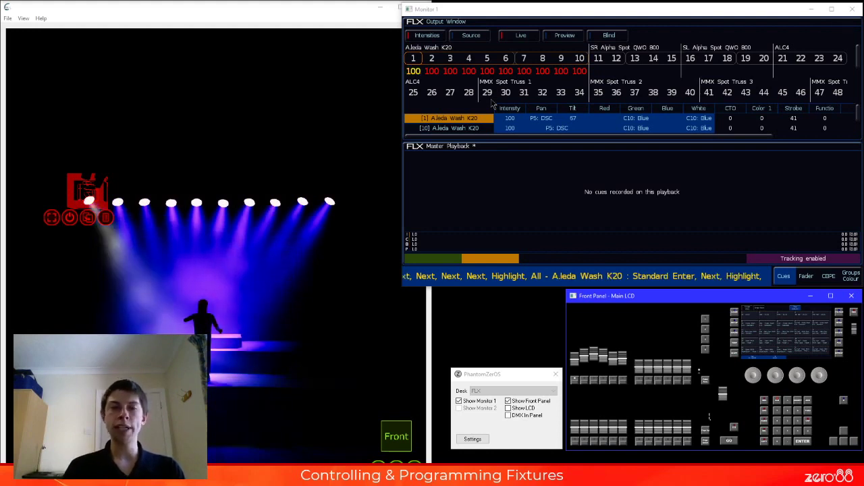
key(n)
key(n)
key(n)
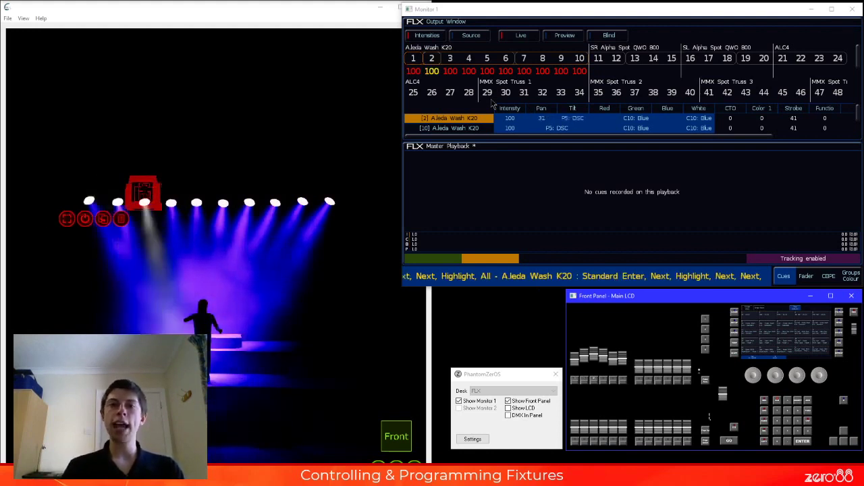
key(n)
key(n)
key(n)
key(n)
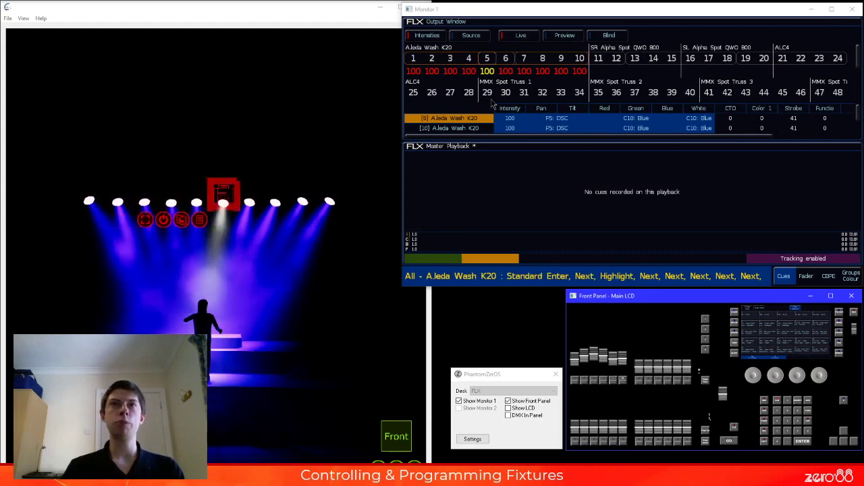
key(n)
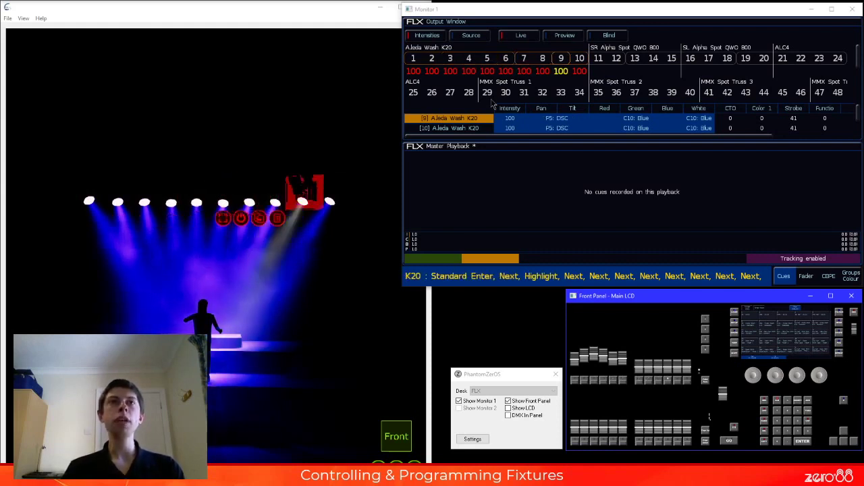
key(n)
key(n)
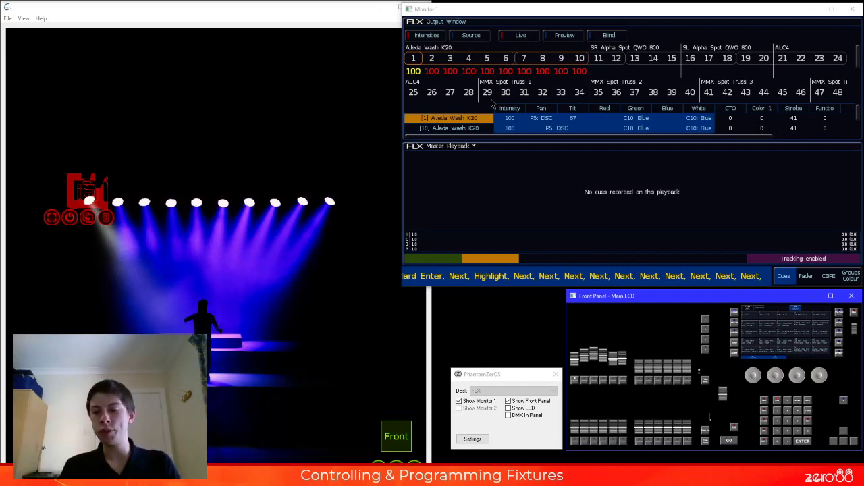
- Cycle the highlight once more through fixtures 2 to 10 of the A.leda Wash K20 group and back to fixture 1
key(Right)
key(Right)
key(Right)
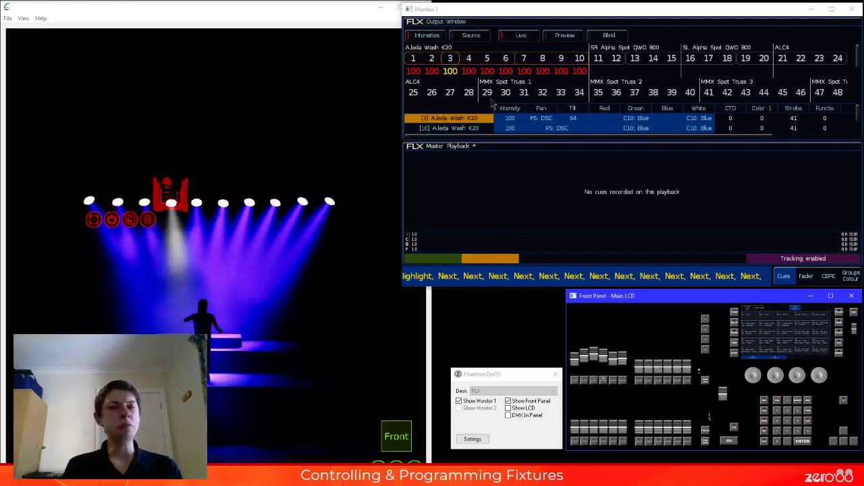
key(Right)
key(Right)
key(Right)
key(Right)
key(Right)
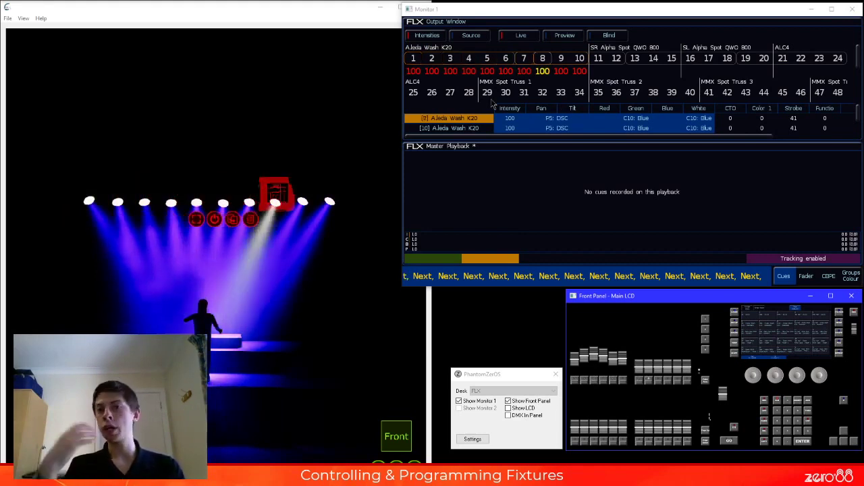
key(Right)
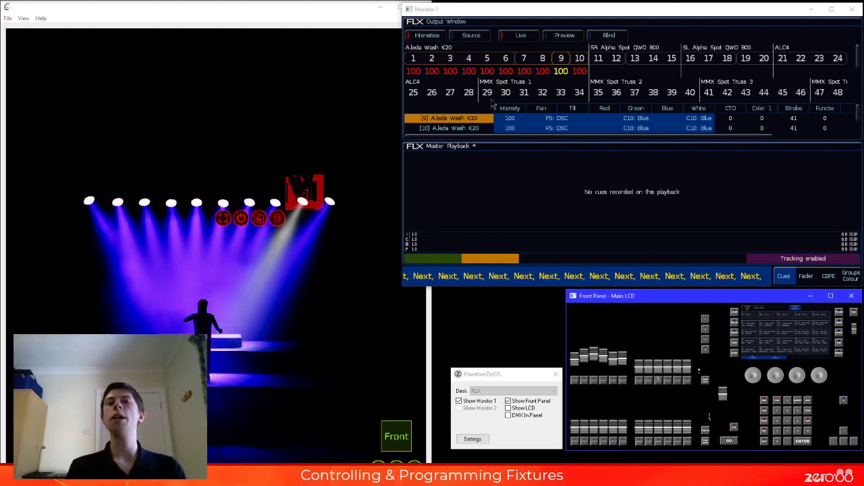
key(Right)
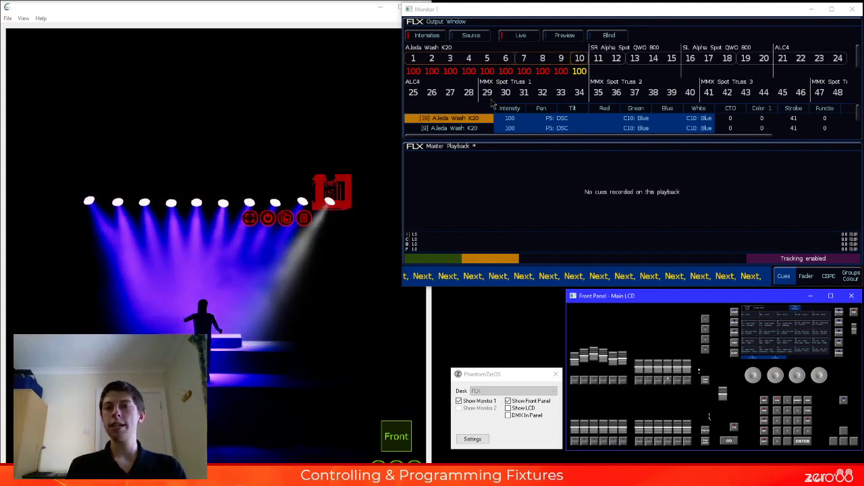
key(Right)
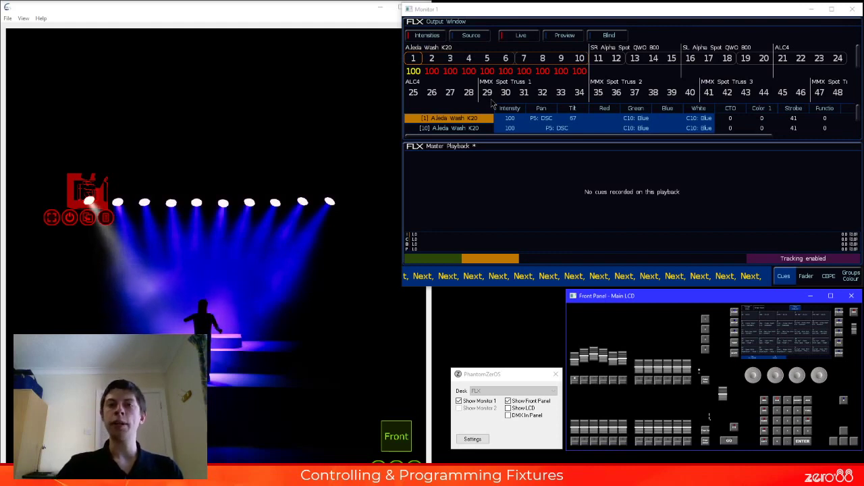
- Turn Highlight off and reselect group 6, All - A.leda Wash K20
key(h)
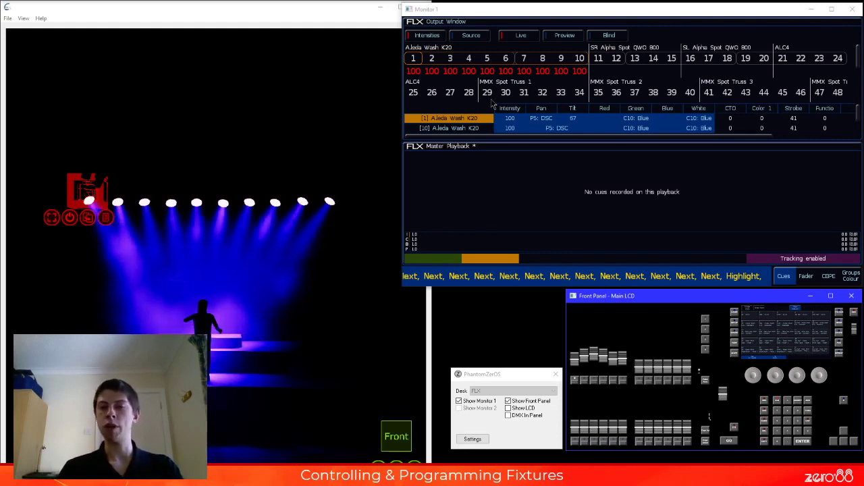
key(g)
key(6)
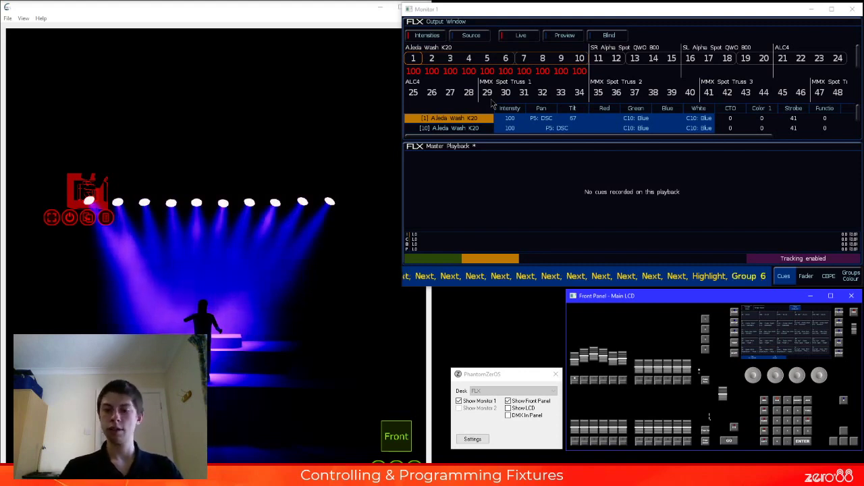
key(Return)
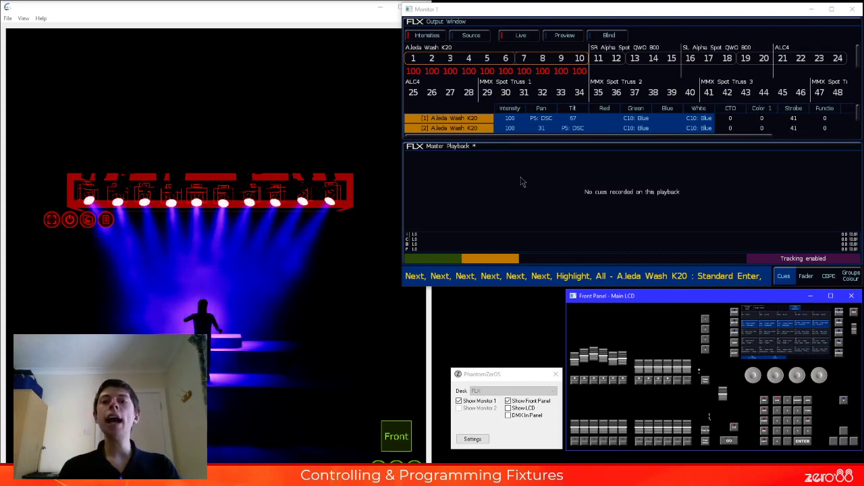
- Recall the DSC position palette and then the Position 4 palette for the selected A.leda Wash K20 fixtures
click(566, 206)
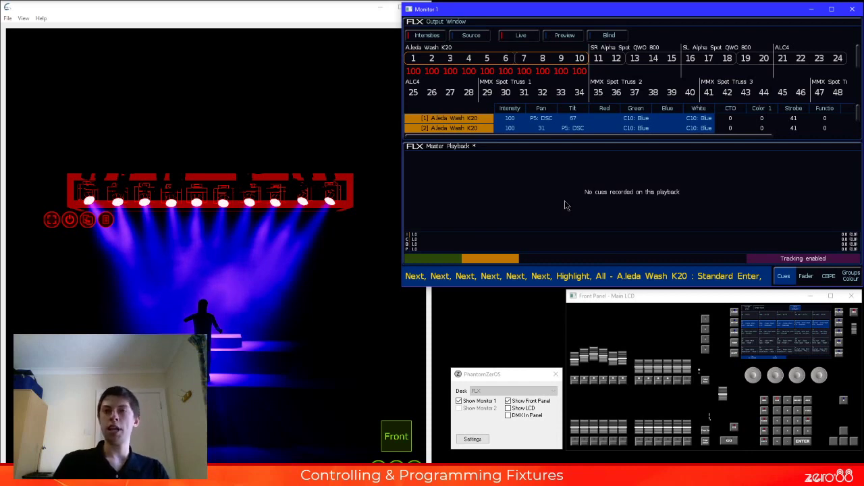
click(829, 277)
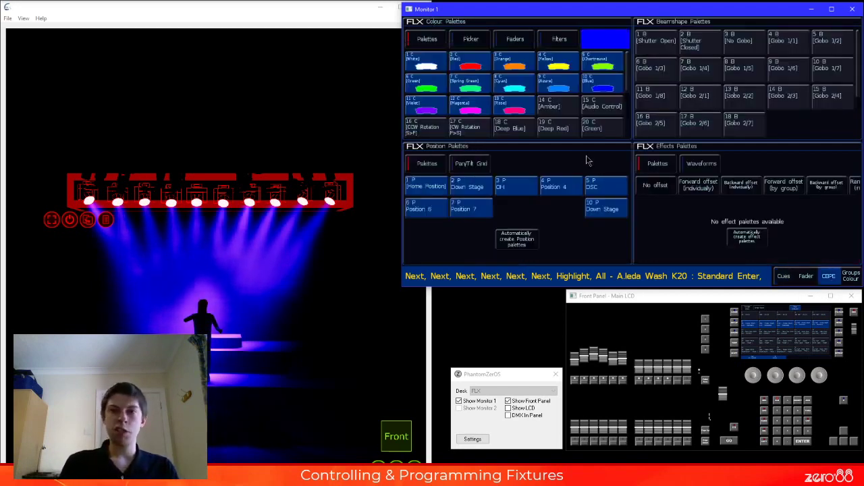
click(607, 192)
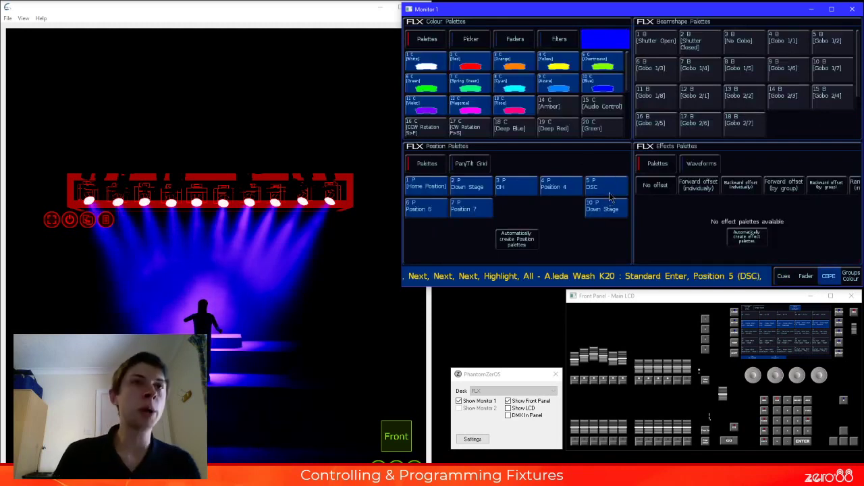
click(550, 191)
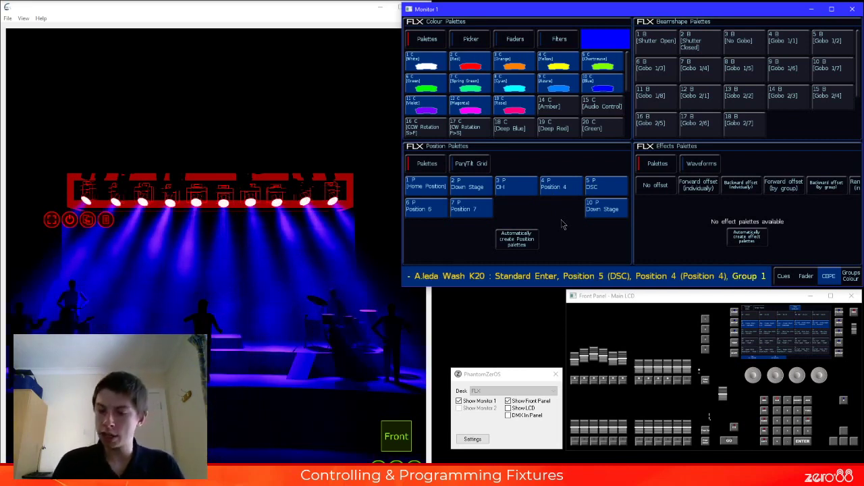
- Select group 1, All - ALC4, set its intensity to 30 and apply the Azure colour palette
key(Escape)
text(30,)
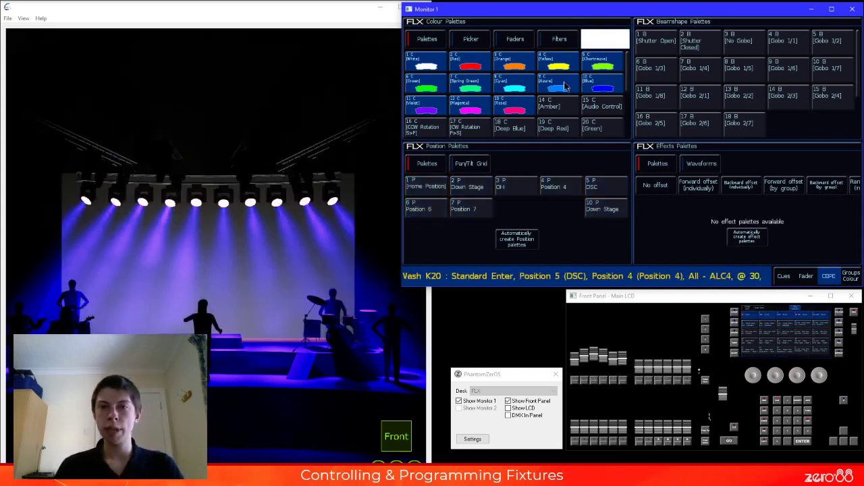
click(566, 86)
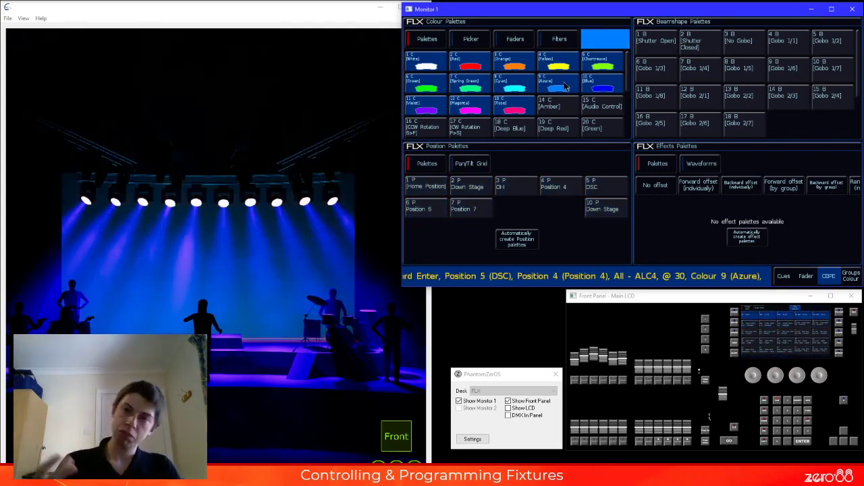
- Display the output window, select fixture 40, and briefly highlight it to locate it on the rig
click(784, 277)
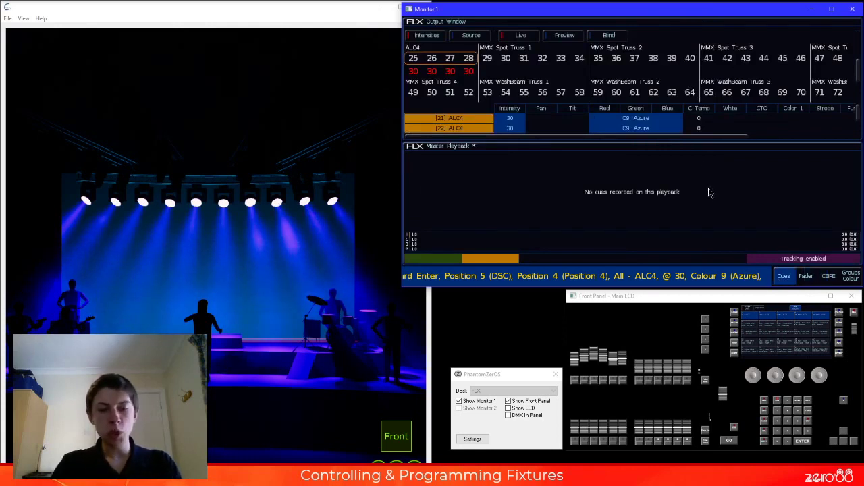
text(40)
text(hlight,)
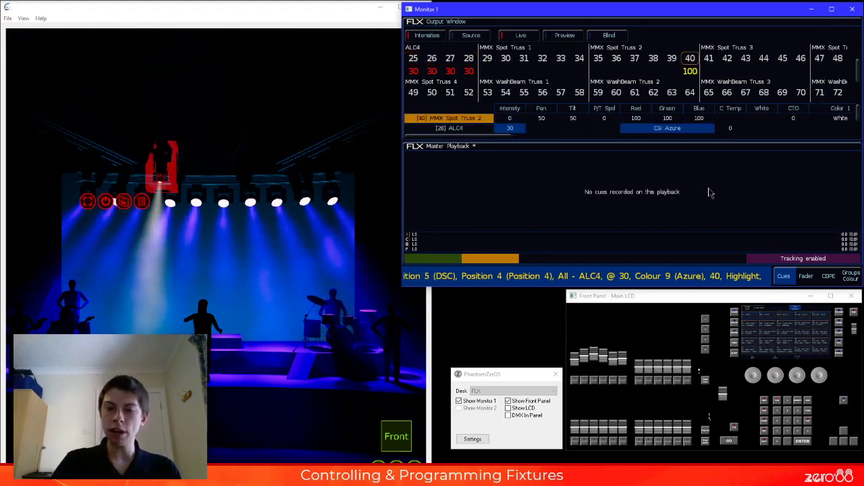
text(h)
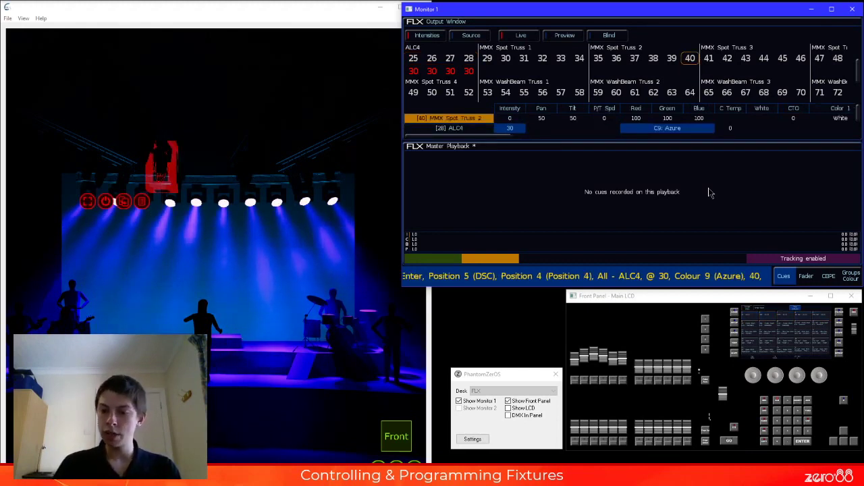
- Select MMX Spot fixtures 34, 40, 46 and 52 together and bring them to full intensity
text(34)
key(plus)
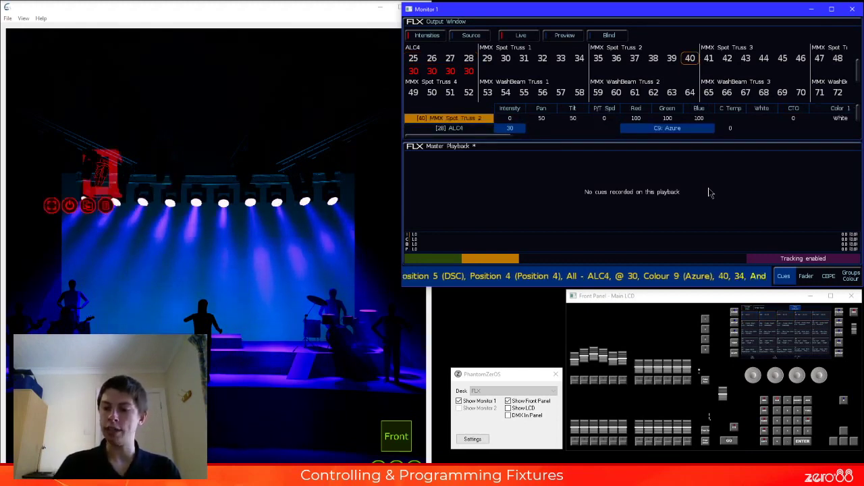
text(40)
key(plus)
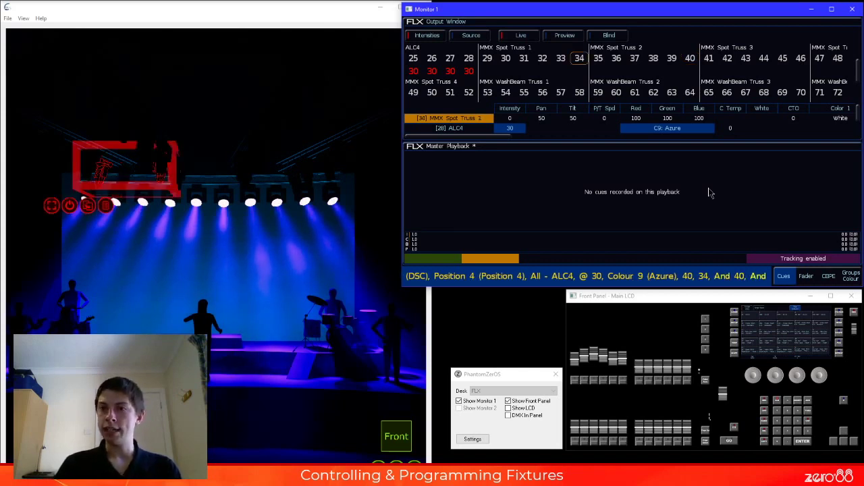
text(46)
key(plus)
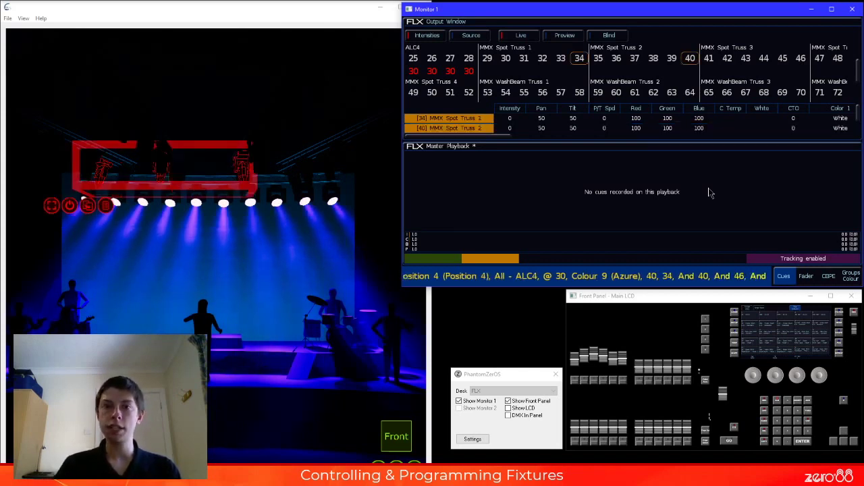
text(52)
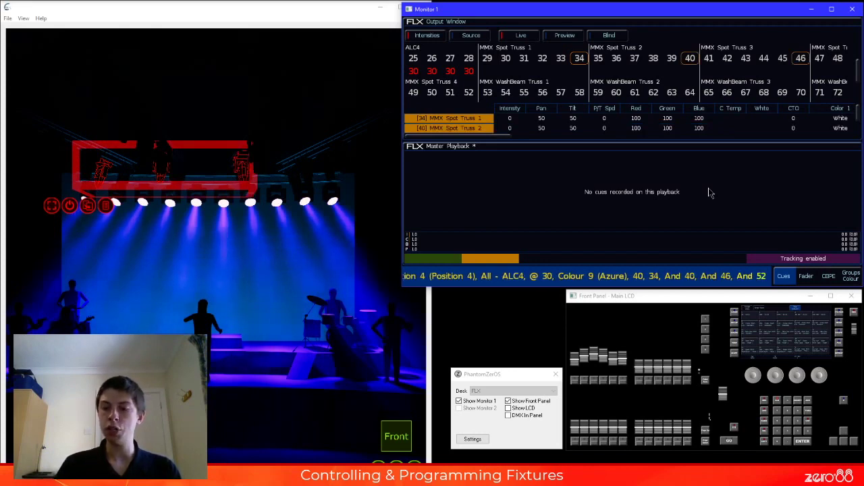
key(at)
key(at)
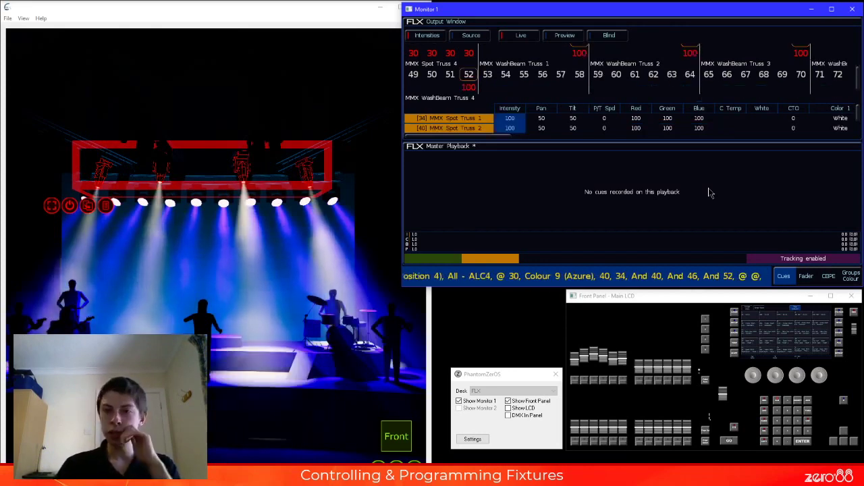
- Recall the Gobo 1/1 beamshape palette for the selected MMX Spots, open the LCD window, and adjust their tilt
click(829, 279)
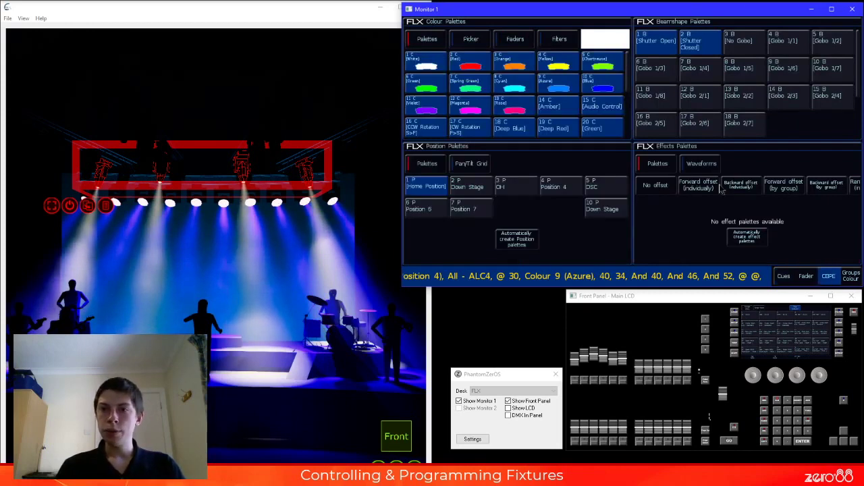
click(795, 48)
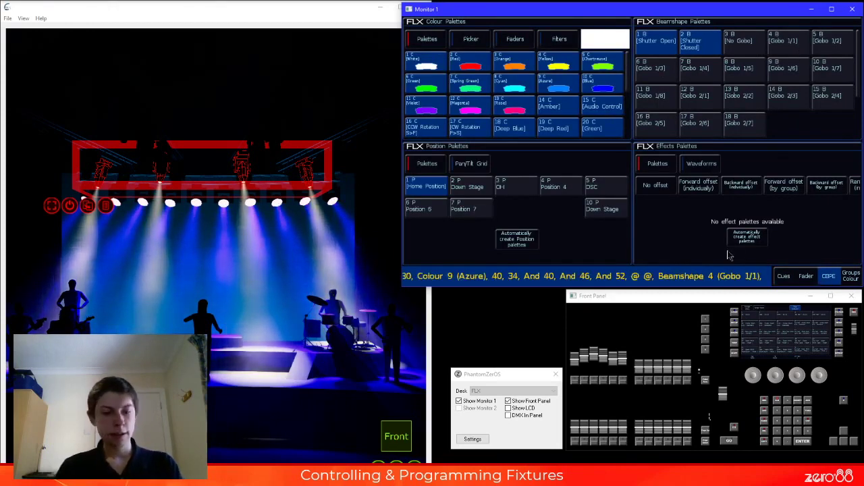
click(531, 408)
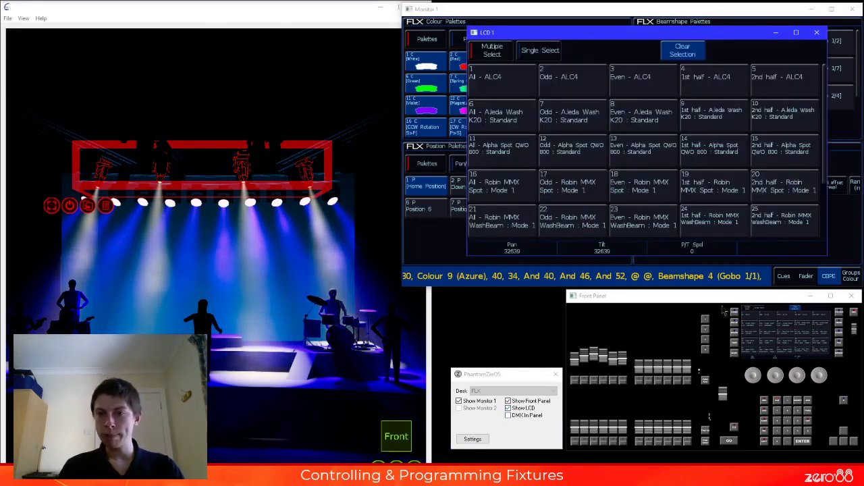
mouse_move(777, 374)
mouse_down()
mouse_move(729, 374)
mouse_move(775, 370)
mouse_up()
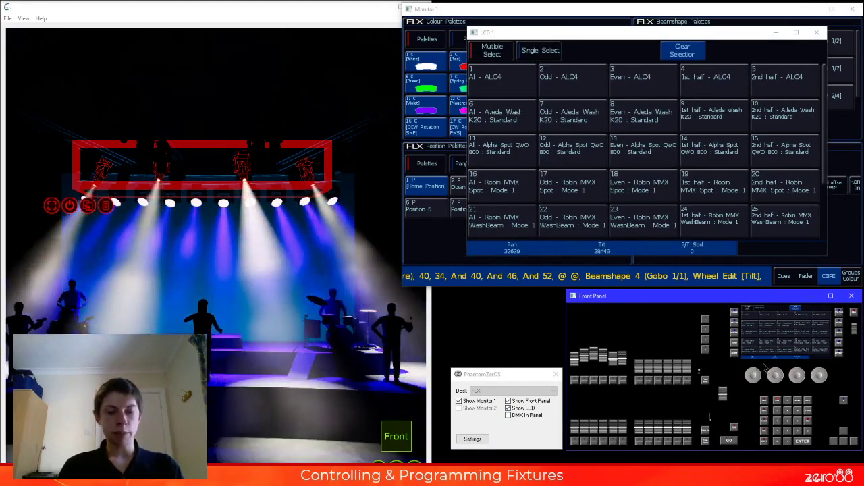
- Set the Gobo1 parameter of the selected MMX Spots to Index Gobo 3 and close the LCD window
click(762, 367)
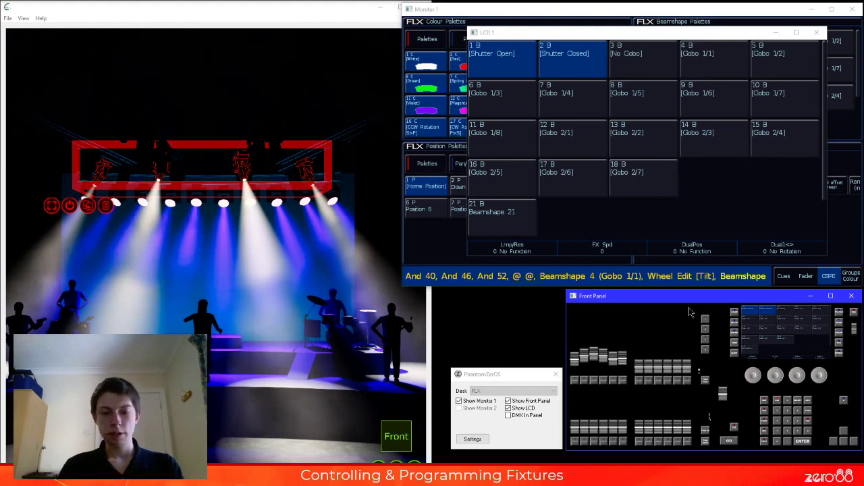
click(761, 367)
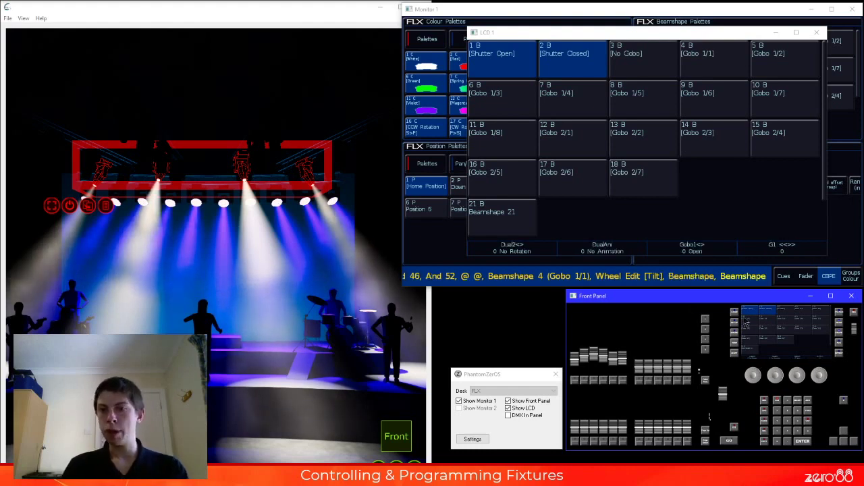
click(798, 376)
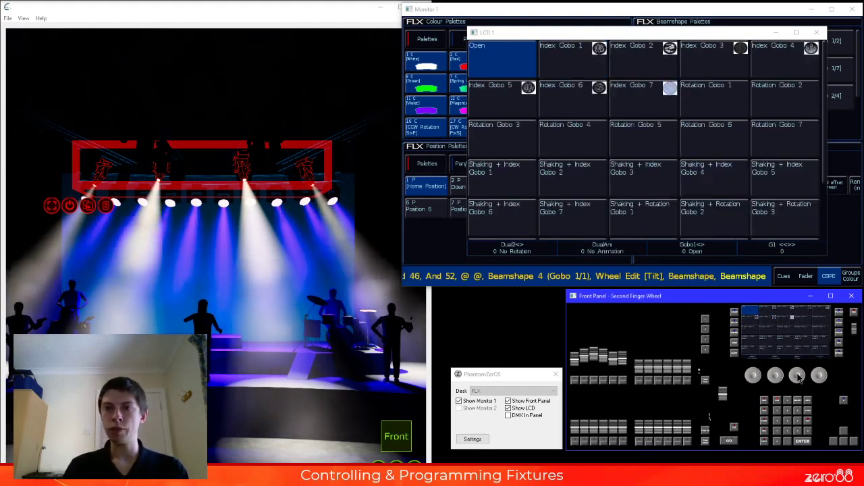
click(722, 64)
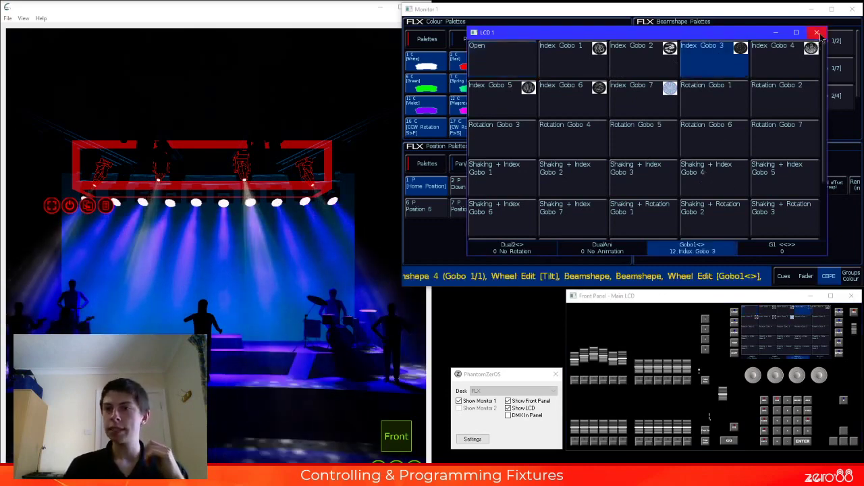
click(817, 33)
- Select the 2nd half - A.leda Wash K20 group, then select All - Alpha Spot QWO 800 and bring up its intensity
click(844, 281)
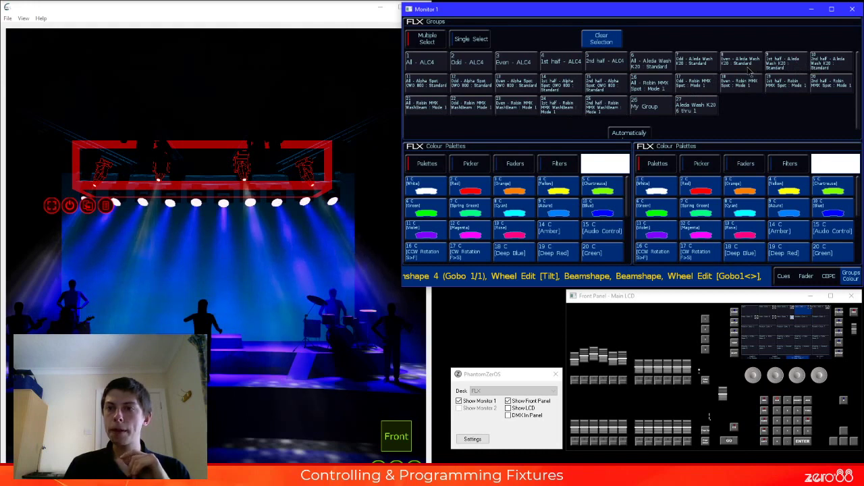
click(834, 70)
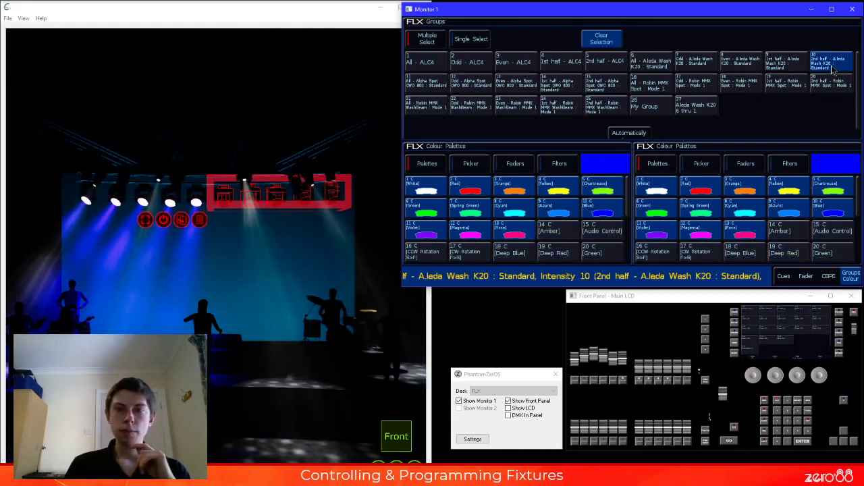
click(427, 90)
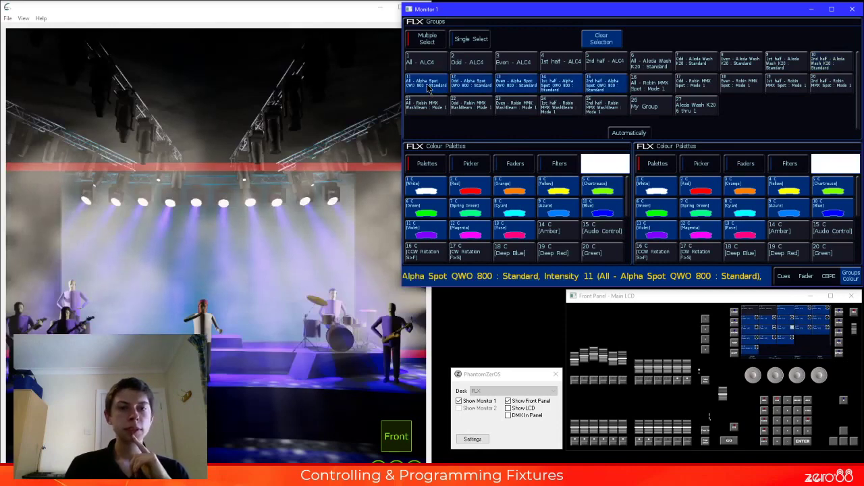
- Aim the Alpha Spot QWO 800 fixtures with the Pan/Tilt Grid and apply the Gobo 1/2 beamshape palette
click(831, 277)
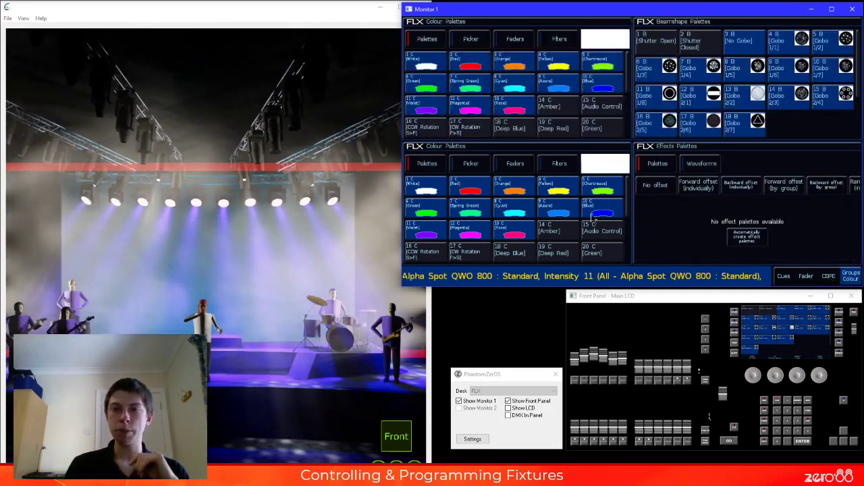
click(470, 163)
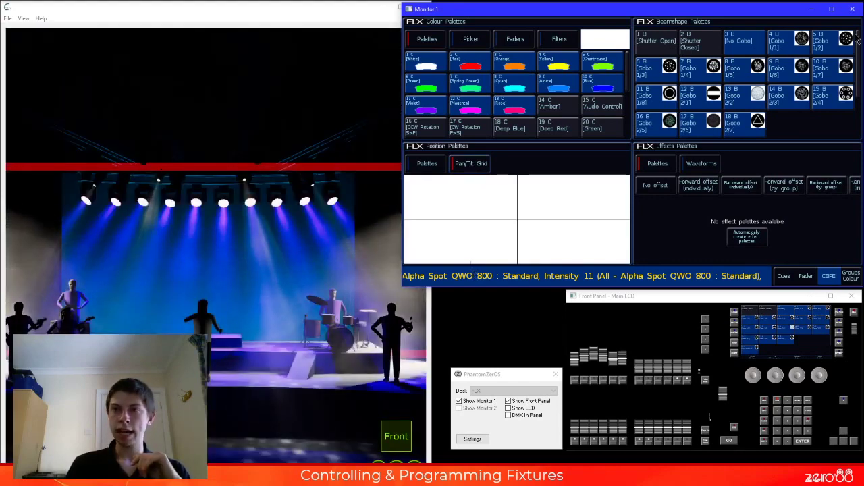
click(821, 42)
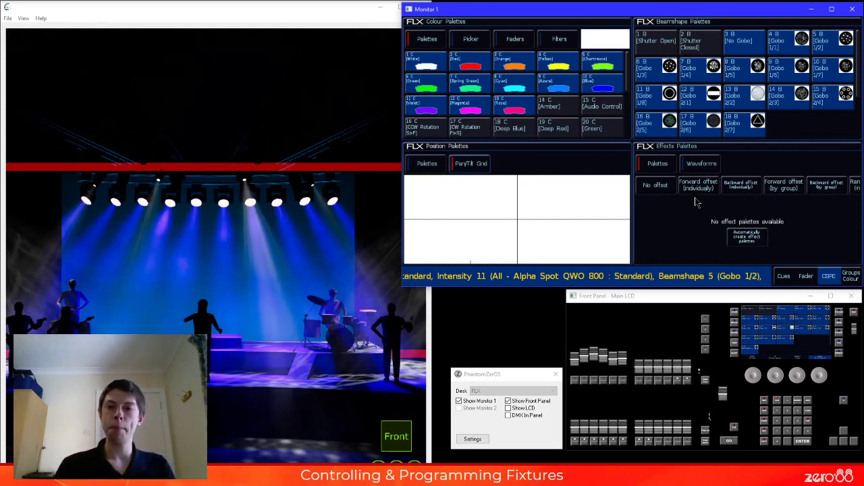
- Enlarge the Front Panel window, record the programmed look onto the first upper-row playback, and shrink the window again
click(685, 300)
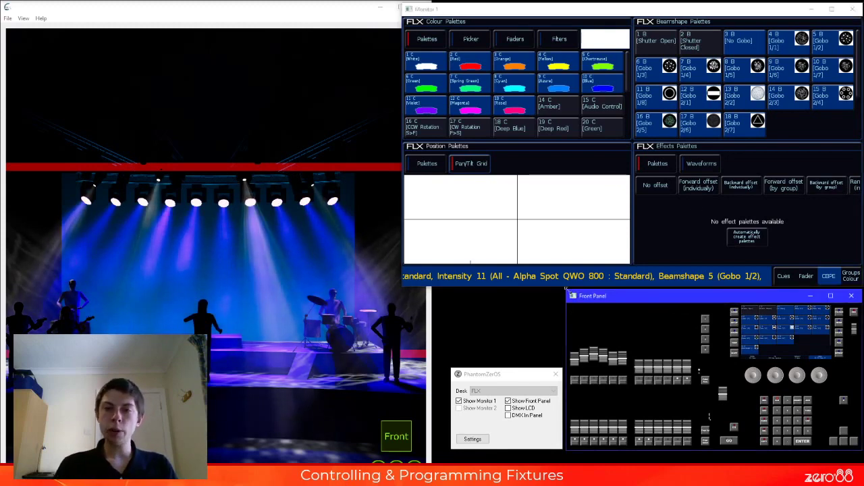
drag(563, 289, 330, 148)
click(685, 345)
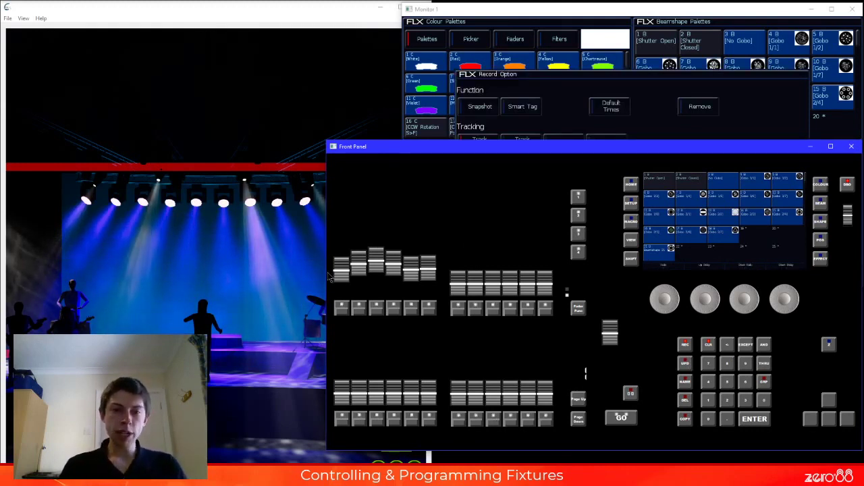
click(343, 315)
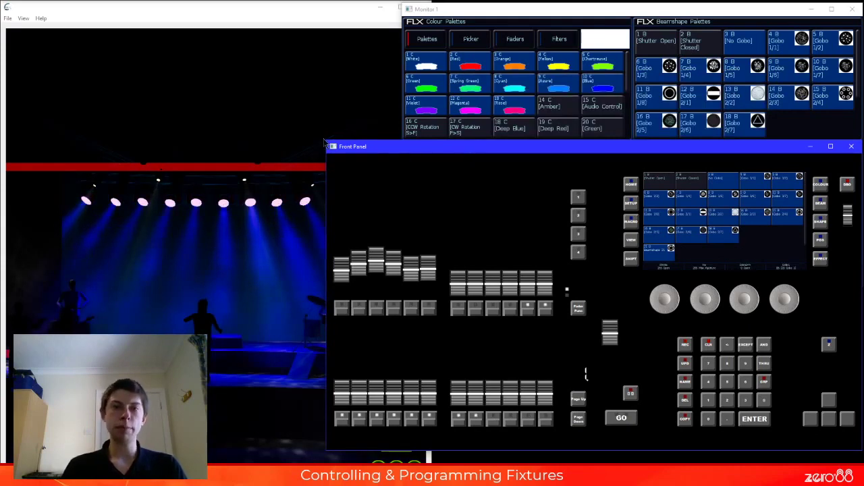
drag(323, 141, 526, 299)
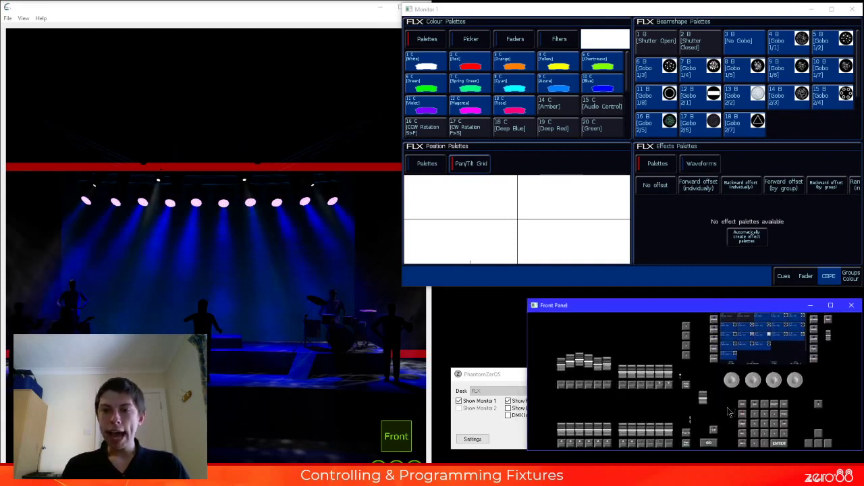
- Switch the fader mode and bring the six raised faders in the upper row of the Front Panel down to zero
click(685, 382)
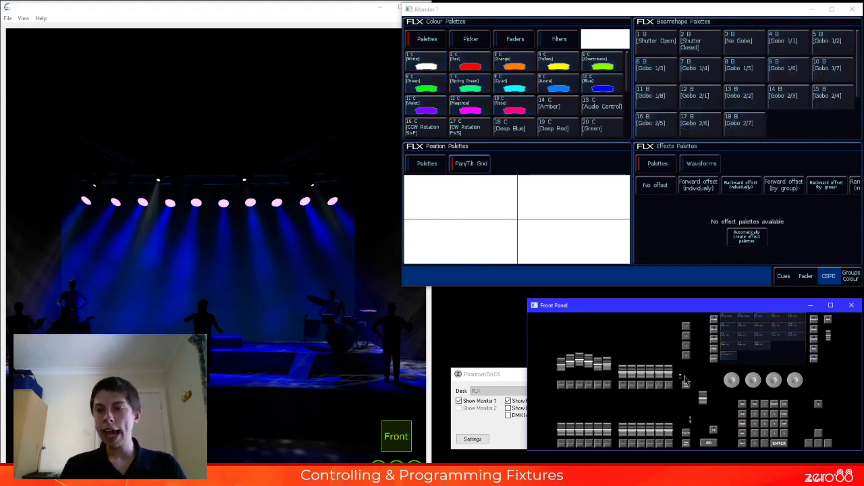
drag(562, 360, 562, 373)
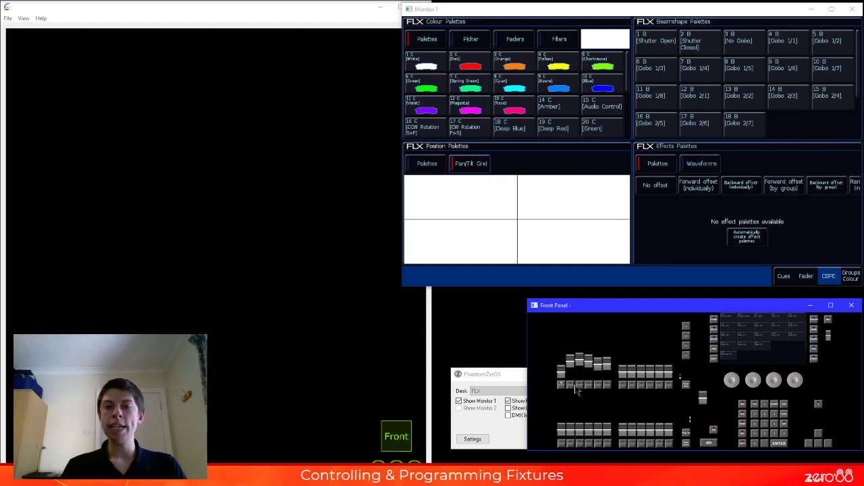
mouse_move(571, 359)
mouse_down()
mouse_move(571, 373)
mouse_move(606, 373)
mouse_up()
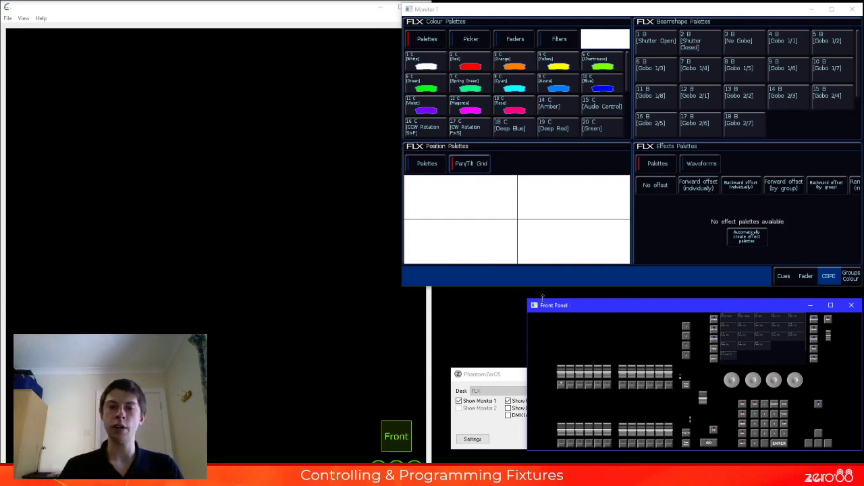
drag(527, 302, 528, 288)
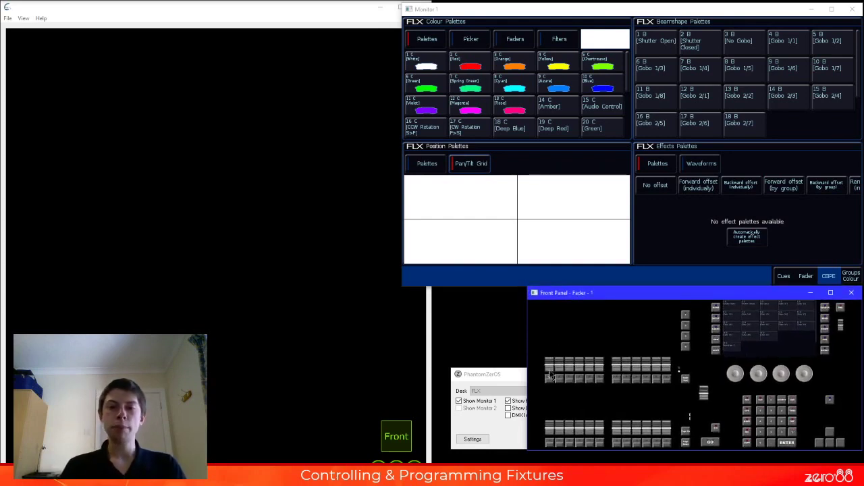
- Test the Playback 1 fader at full, zero and about 15%, checking fixture intensities in the Output Window
drag(551, 377, 549, 331)
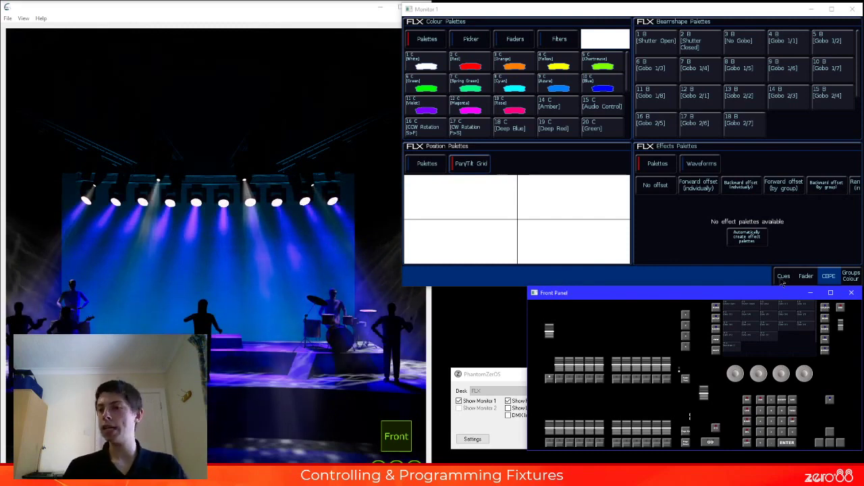
click(701, 257)
key(o)
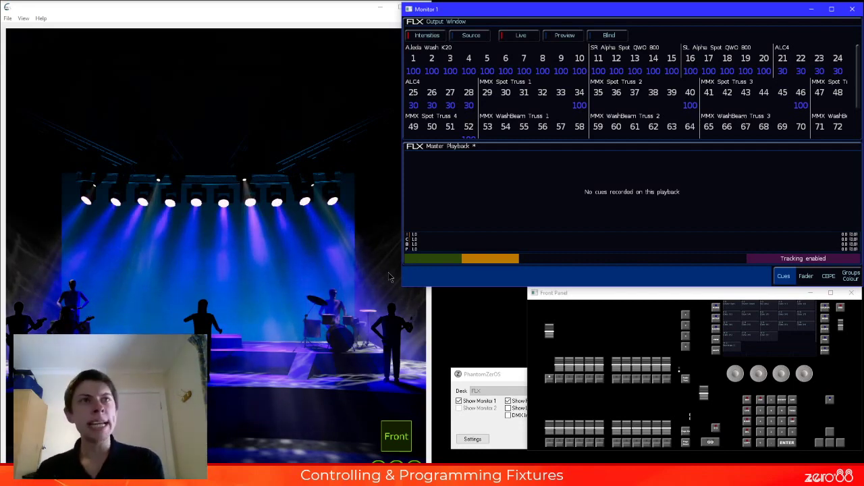
drag(549, 331, 553, 377)
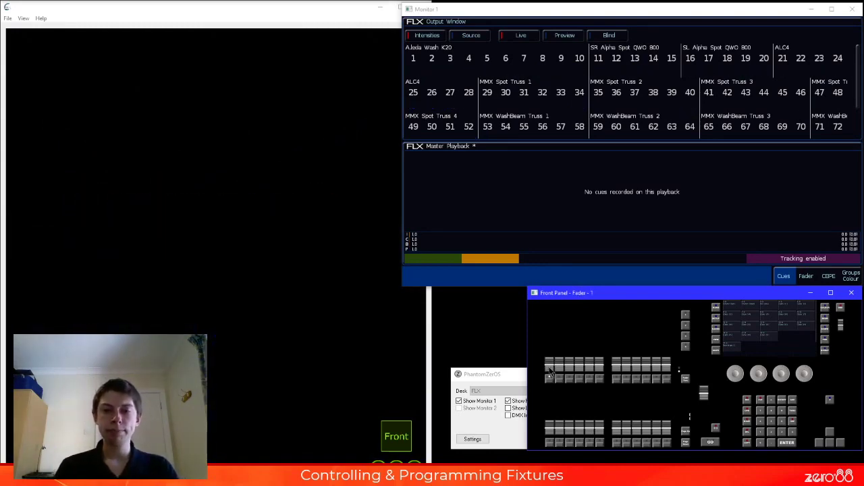
drag(551, 371, 550, 355)
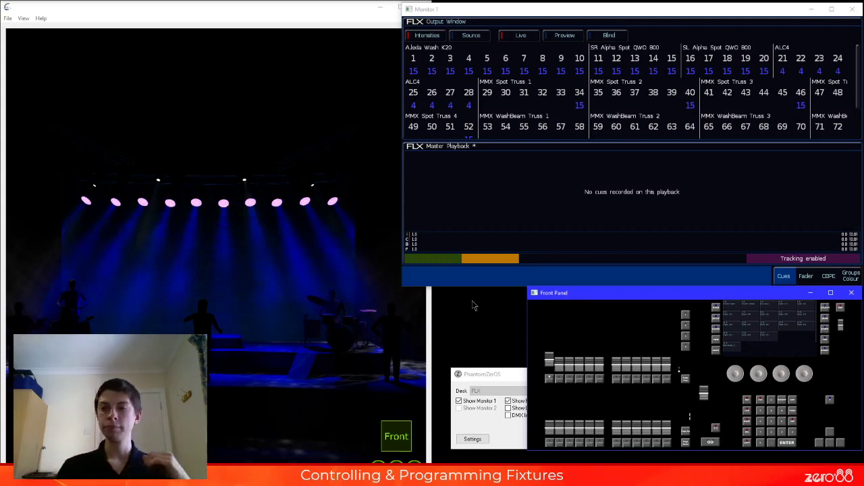
- Display the Playback 1 cue list and set cue 1's Colour fade time to 0
click(549, 380)
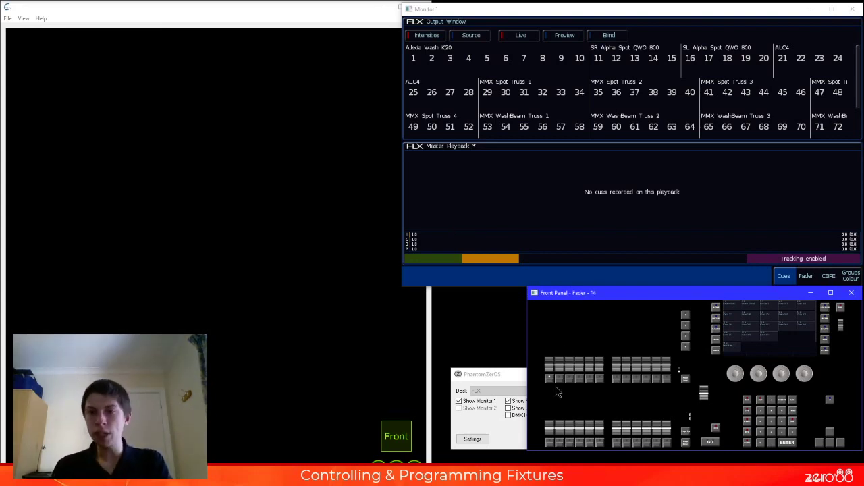
click(567, 417)
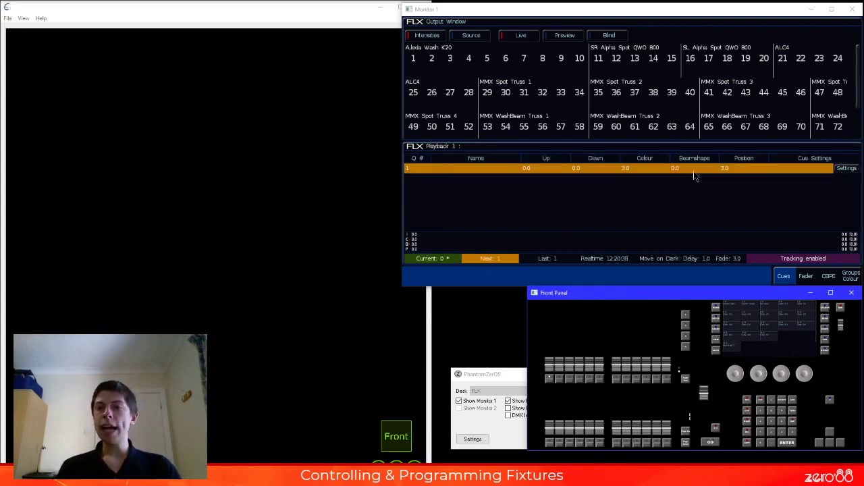
click(641, 169)
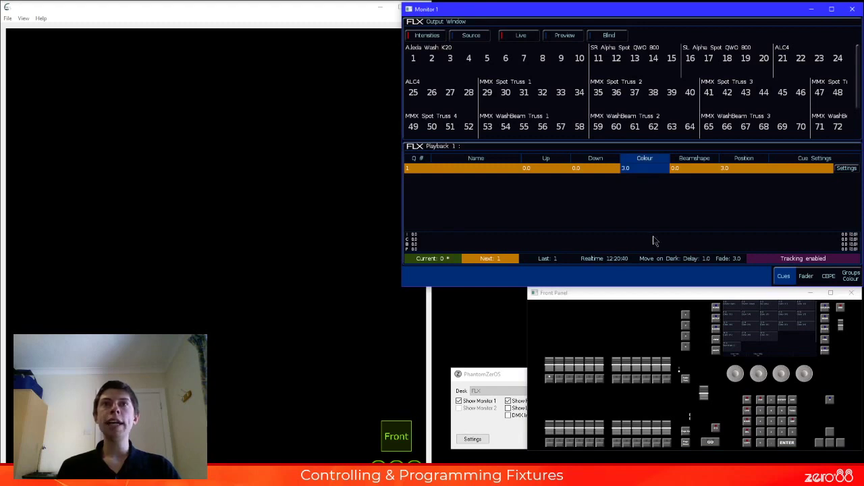
click(742, 170)
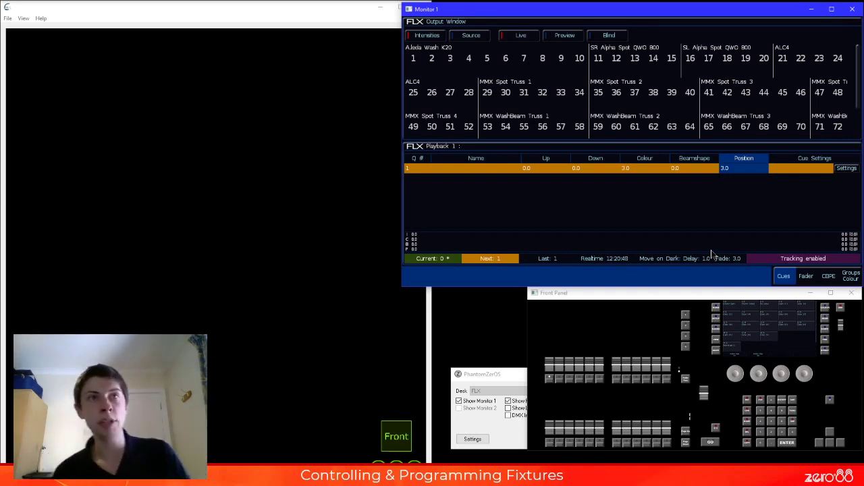
click(657, 172)
text(0)
key(Return)
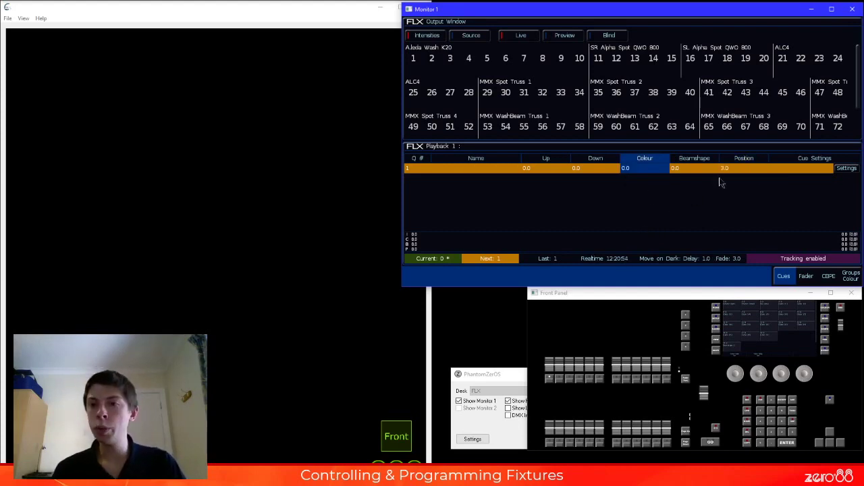
- Set cue 1's Position fade time on Playback 1 to 0
click(748, 172)
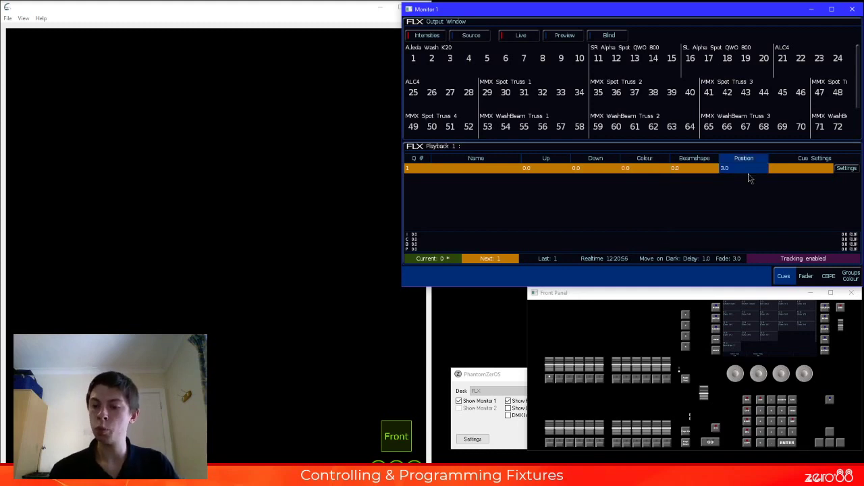
text(0)
key(Return)
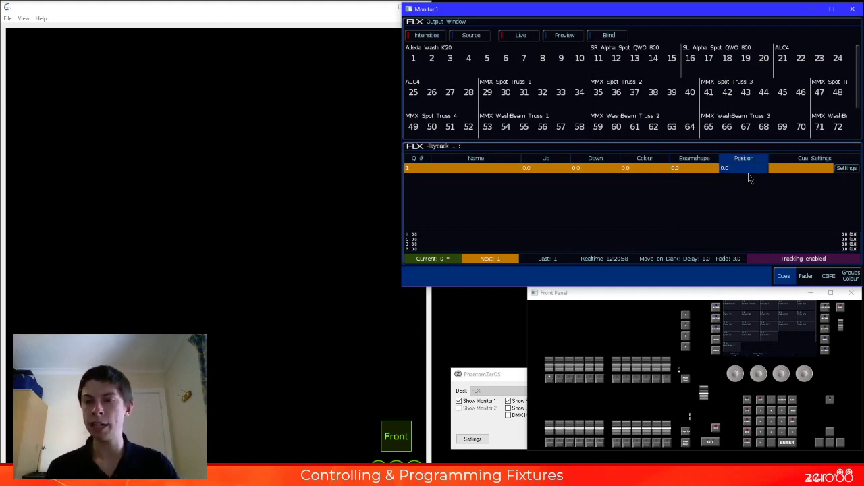
key(Left)
key(Left)
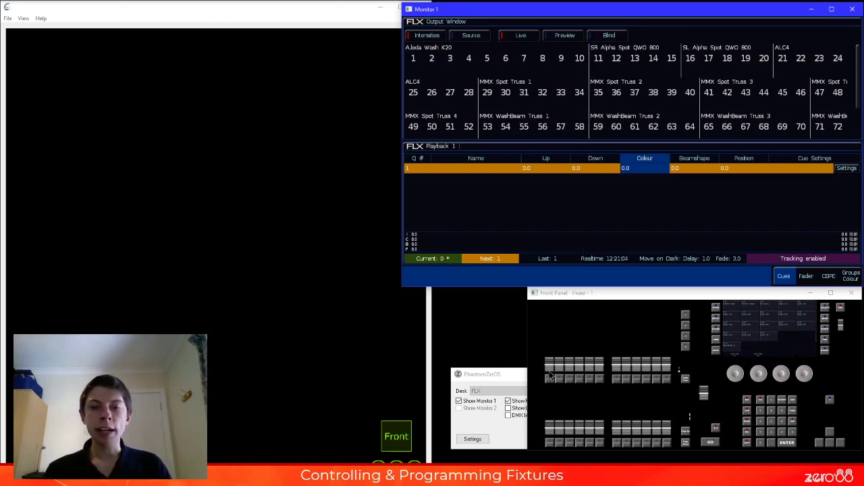
- Test Playback 1 by raising its fader and lowering it to zero, and flash its look on and off repeatedly
drag(550, 378, 551, 356)
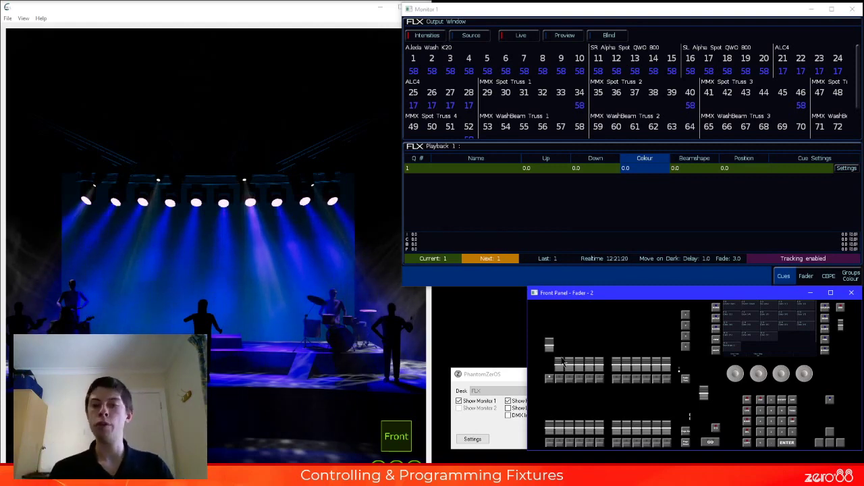
drag(549, 345, 552, 368)
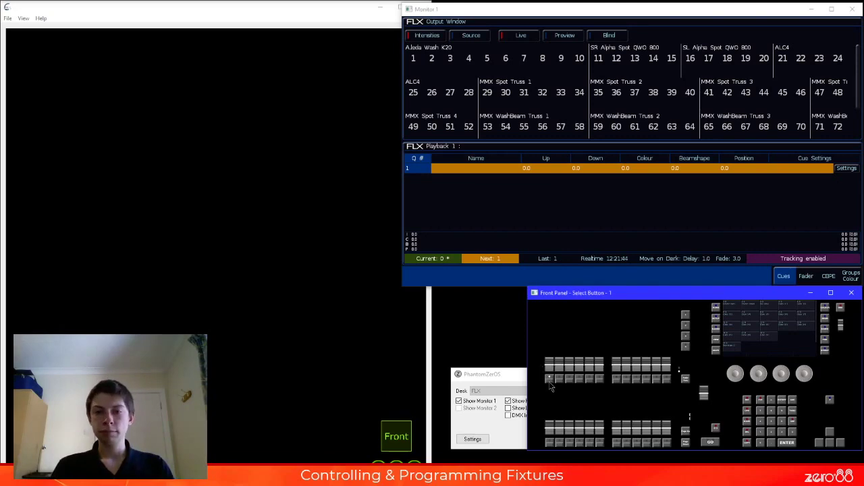
click(549, 380)
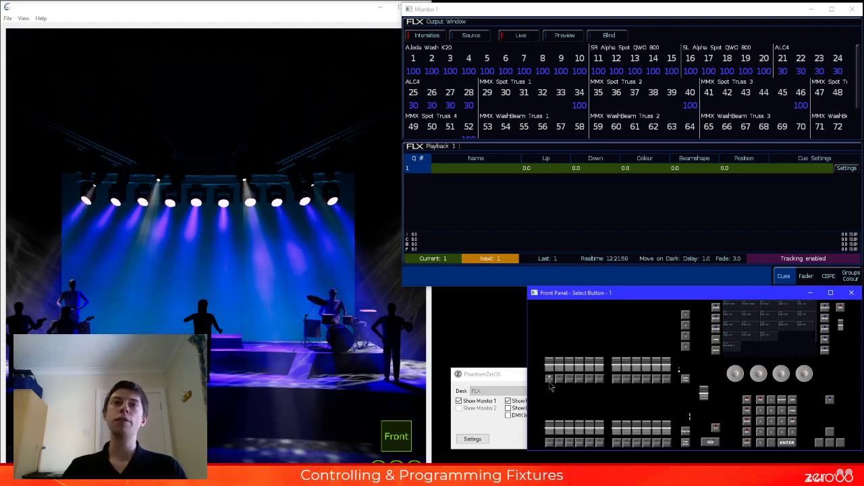
click(550, 385)
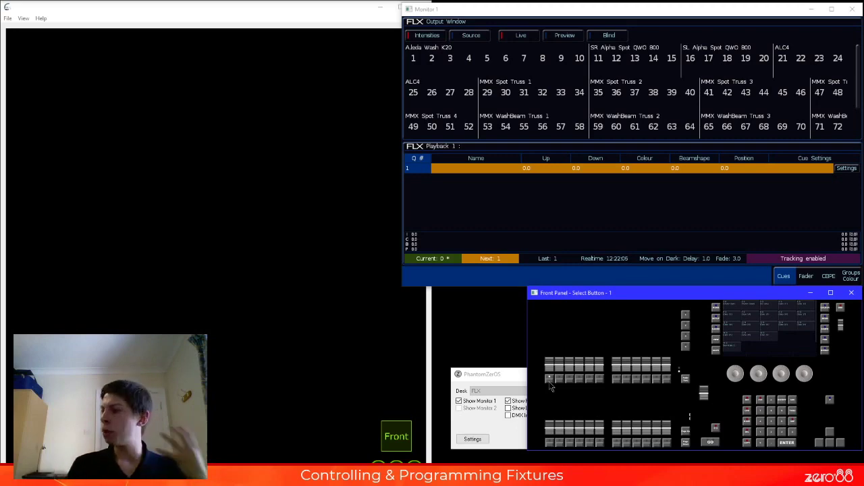
click(550, 386)
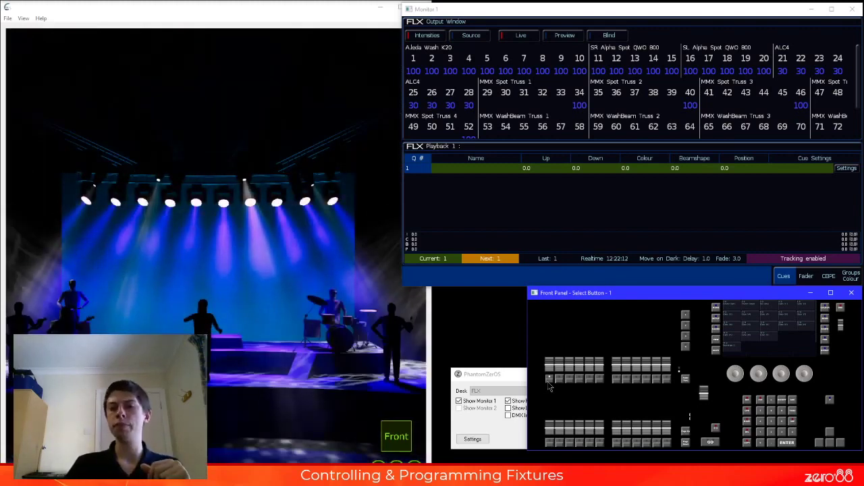
click(549, 384)
click(550, 218)
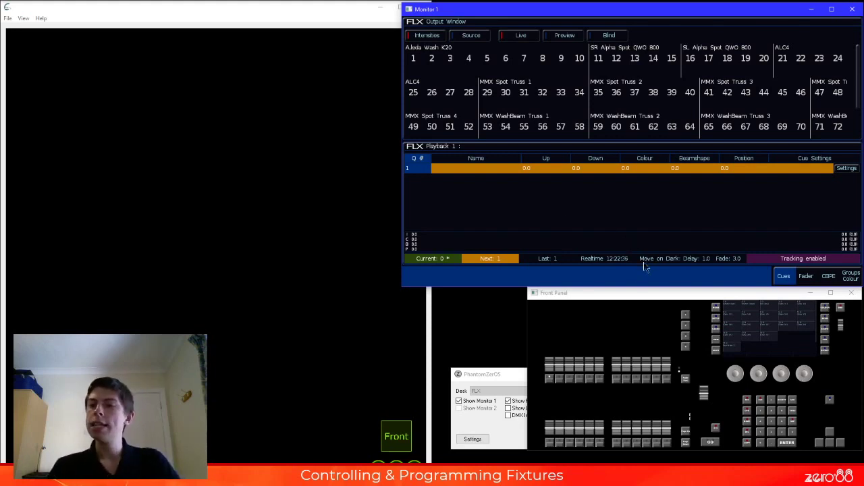
- Open the Playback 1 settings from the Multi Function Faders view and set its Button Function to Go (Snap)
click(808, 277)
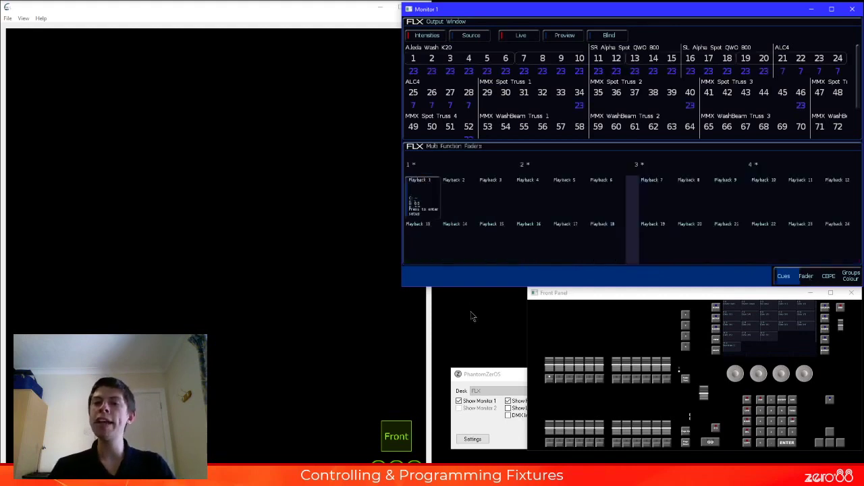
click(426, 192)
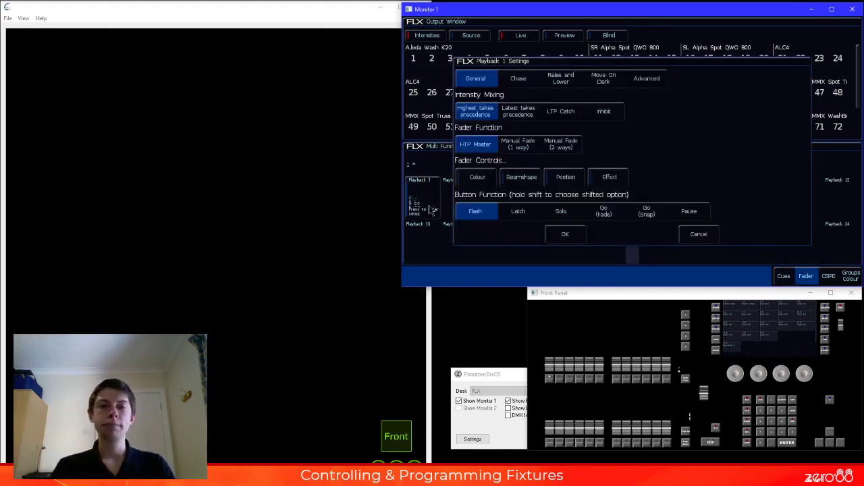
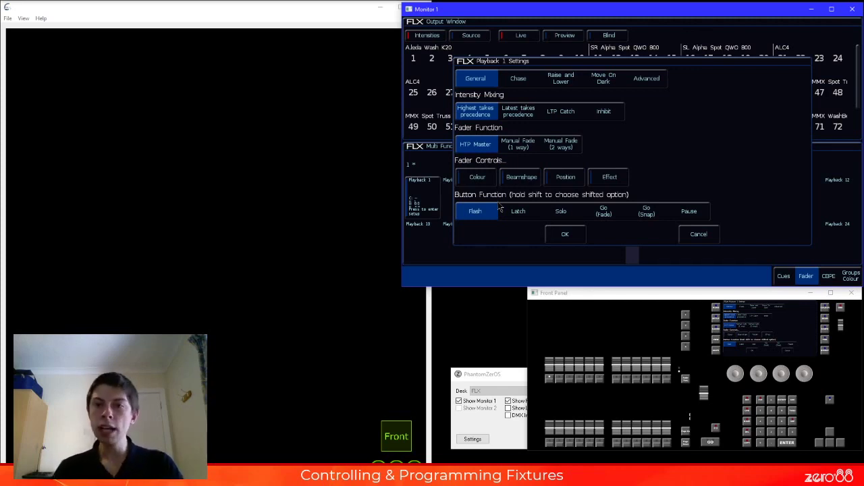
click(561, 211)
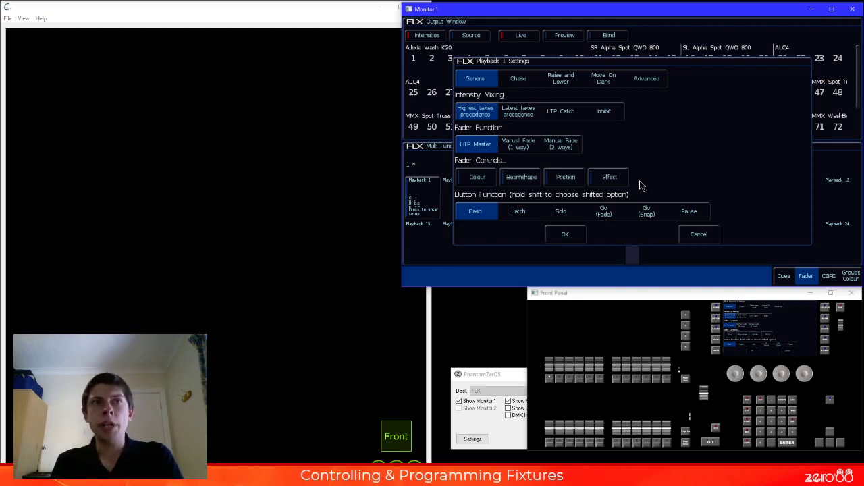
click(609, 210)
click(648, 212)
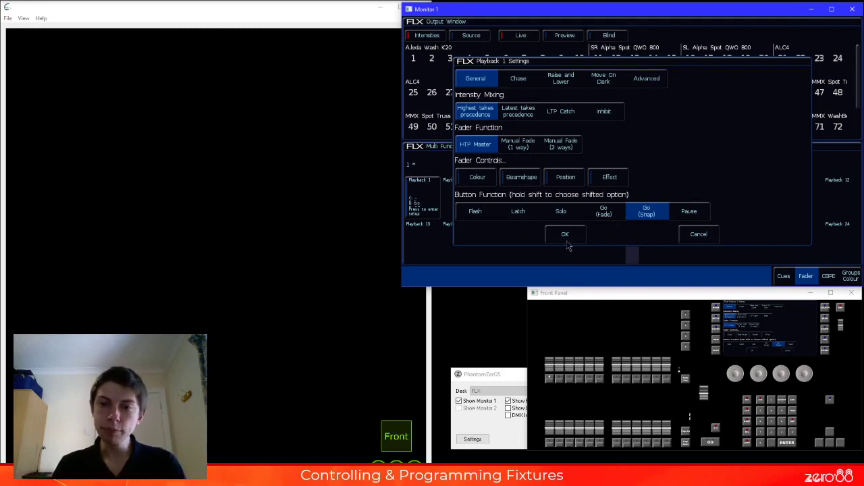
click(565, 236)
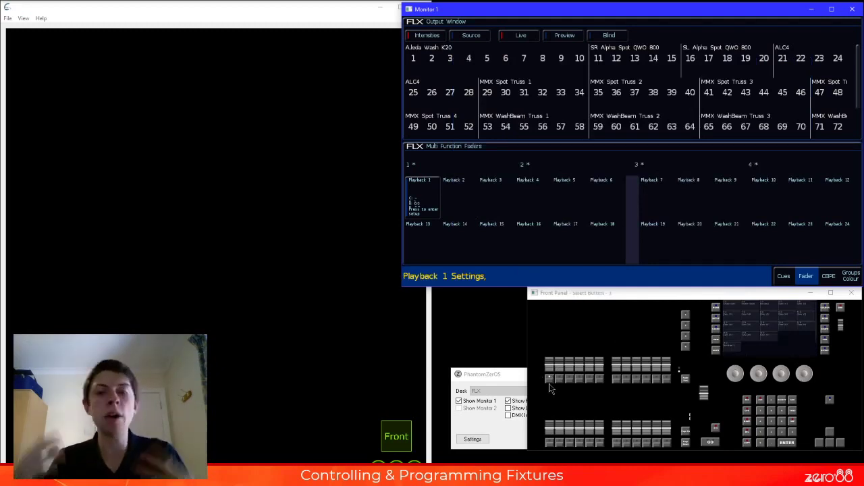
- Trigger cue 1 on Playback 1 and fade it to full and back to zero, then trigger it again and raise it to full
click(550, 382)
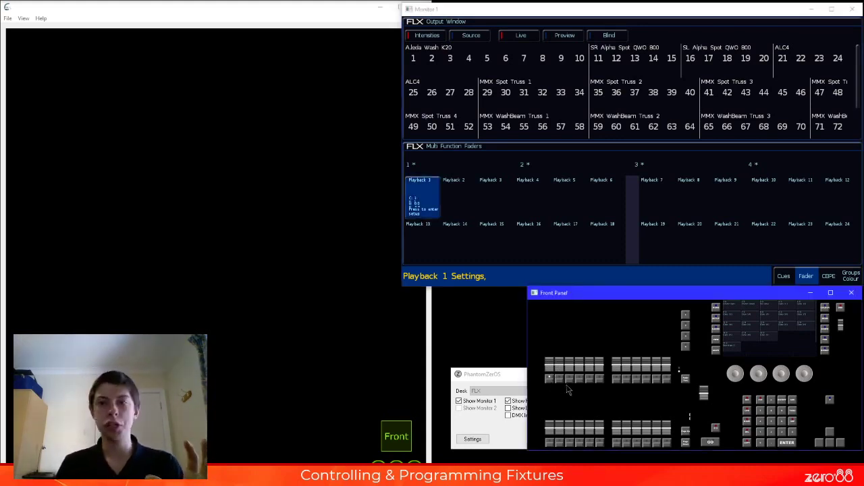
click(511, 280)
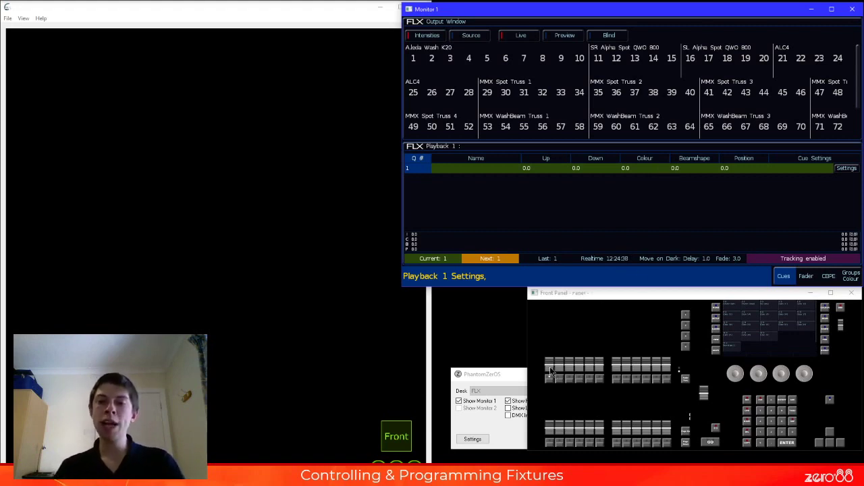
drag(551, 371, 549, 330)
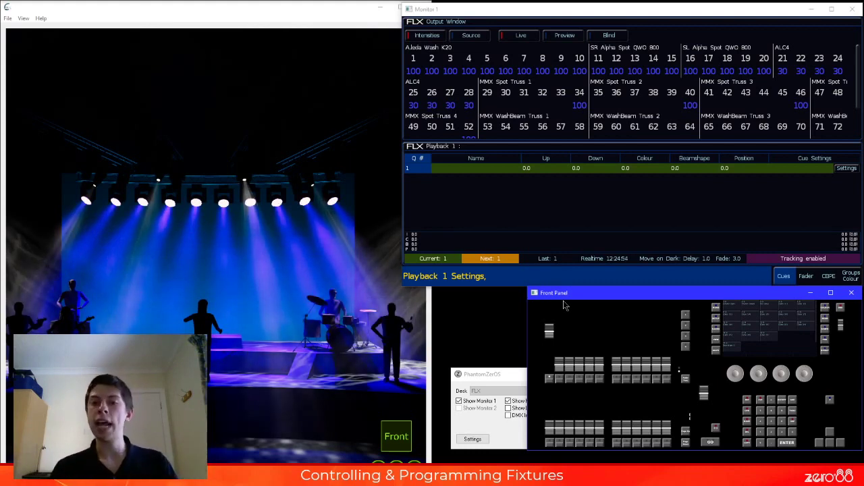
drag(550, 330, 551, 338)
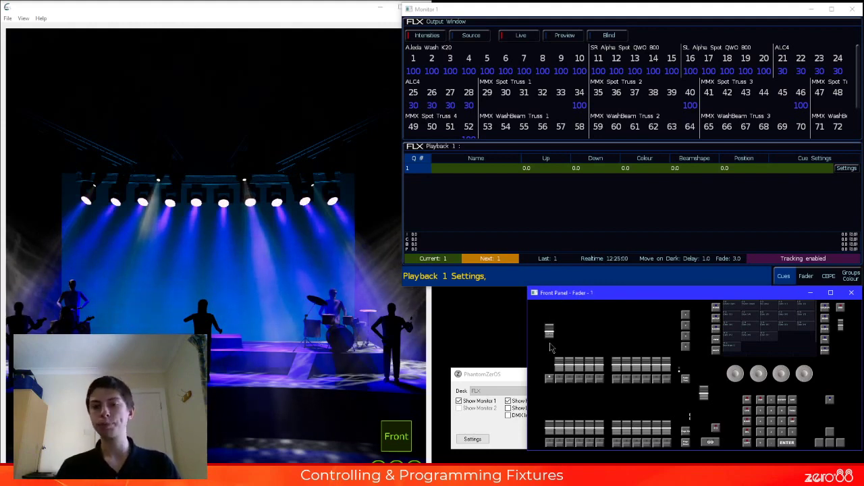
drag(551, 337, 551, 368)
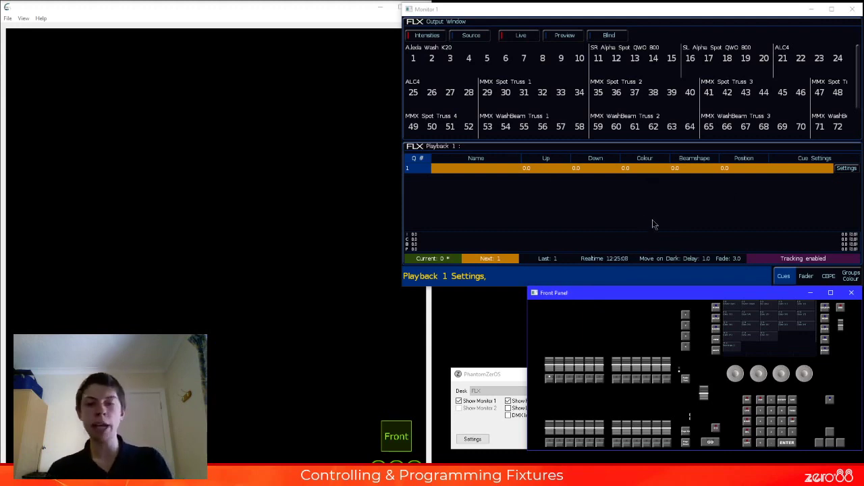
click(551, 384)
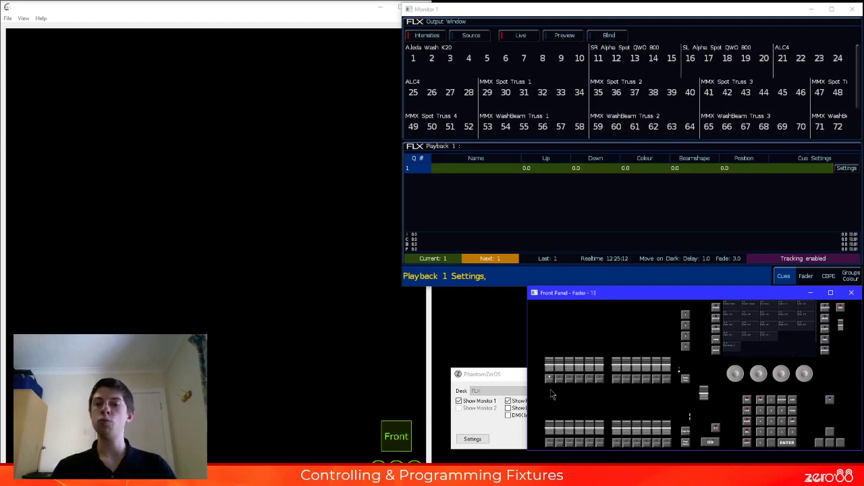
drag(552, 377, 550, 329)
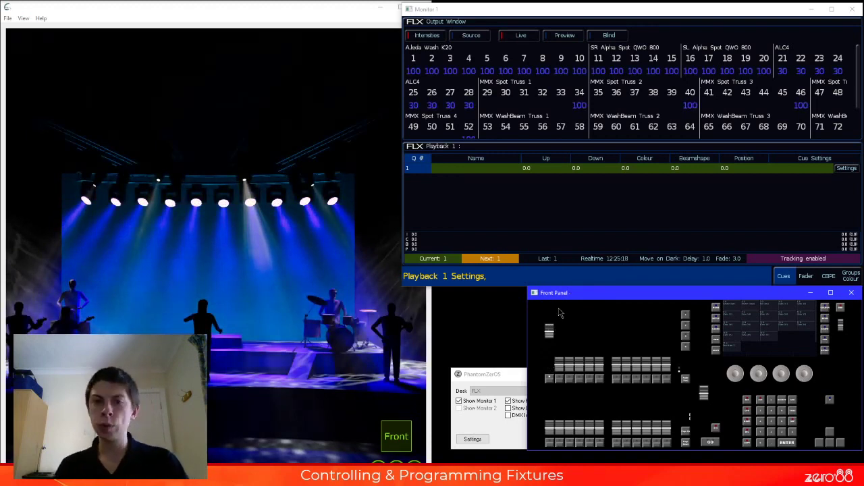
- Lower Playback 1's fader to zero and switch the record function to Smart Tag
drag(550, 331, 551, 377)
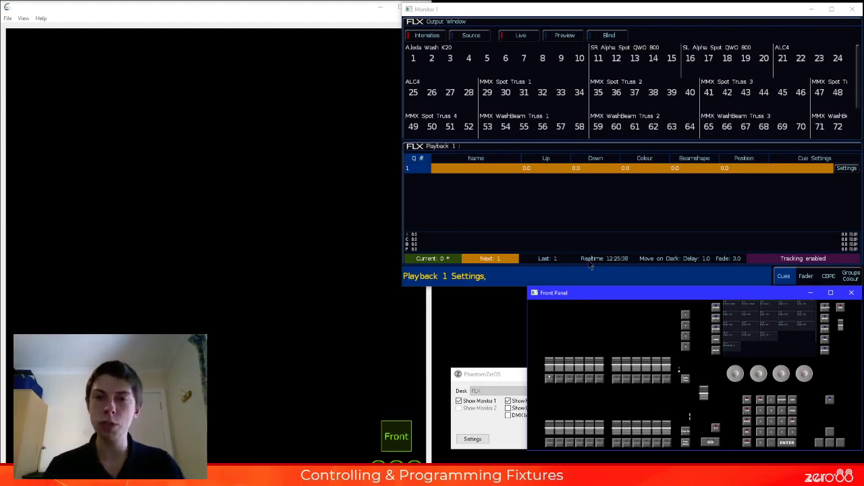
click(560, 200)
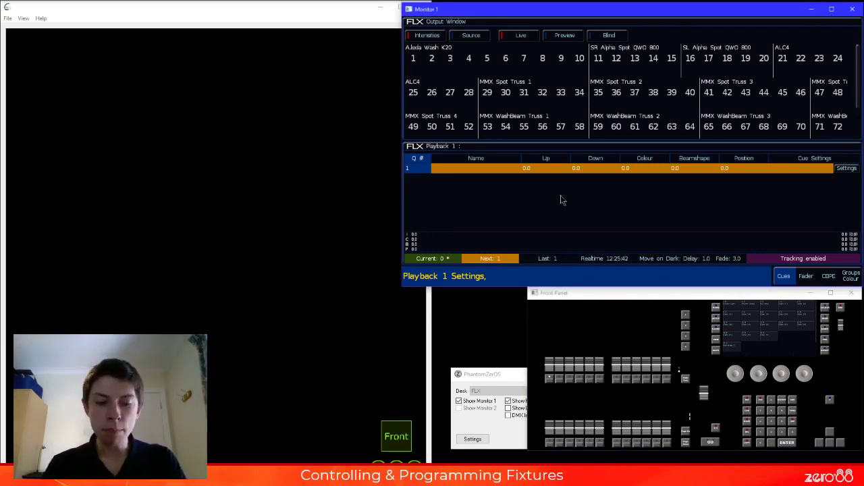
key(r)
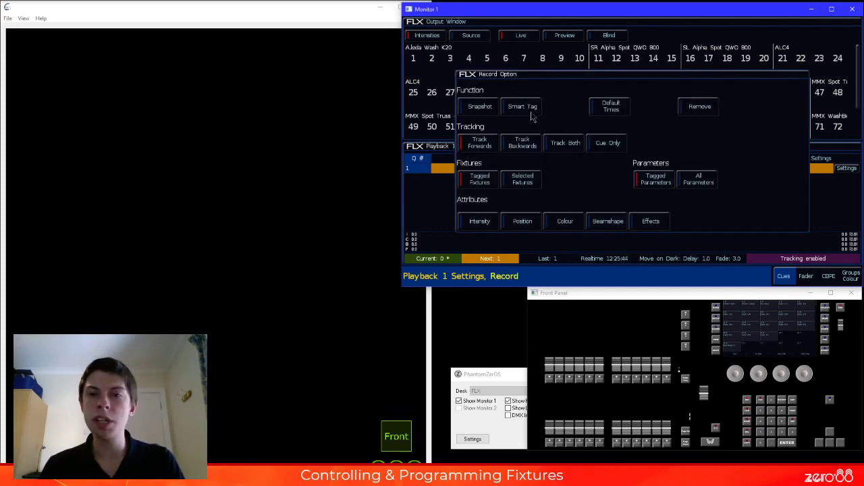
click(531, 111)
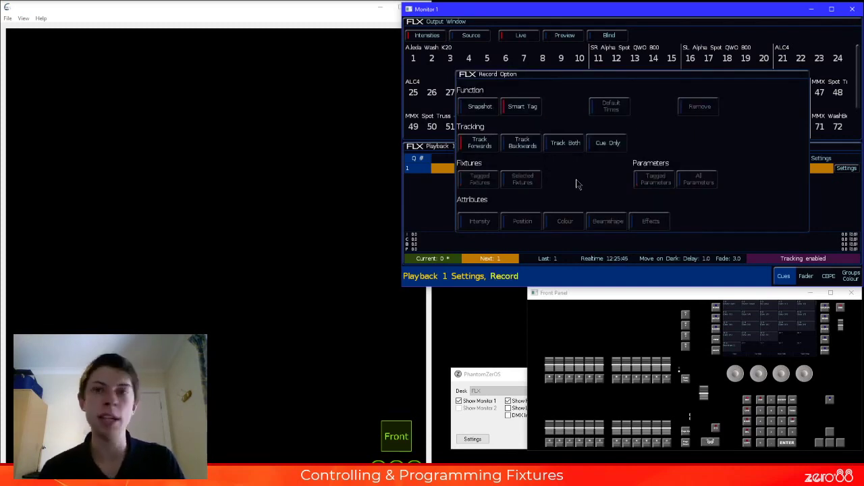
key(BackSpace)
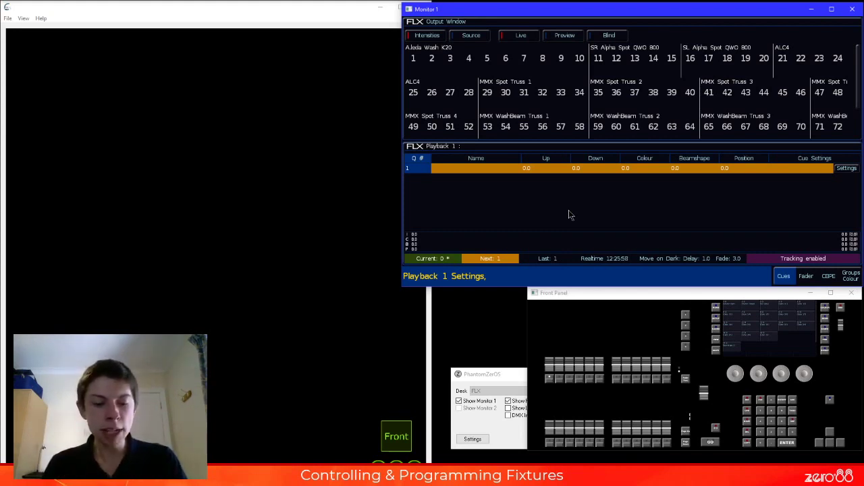
- Bring the All - Aleda Wash K20 group to full intensity and record it as cue 1 on the Master Playback
key(g)
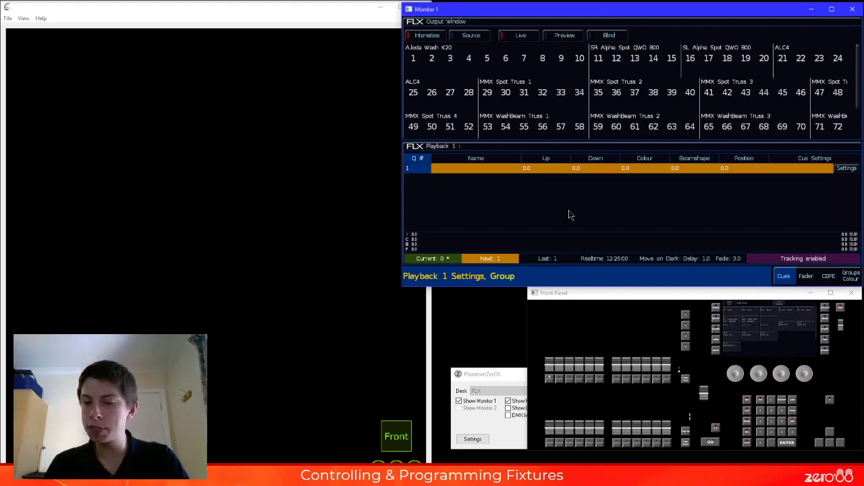
text(1@@)
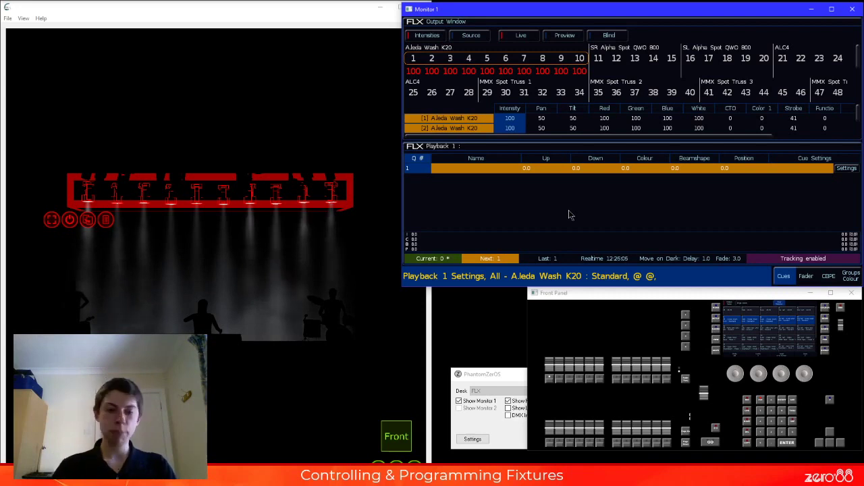
key(r)
key(r)
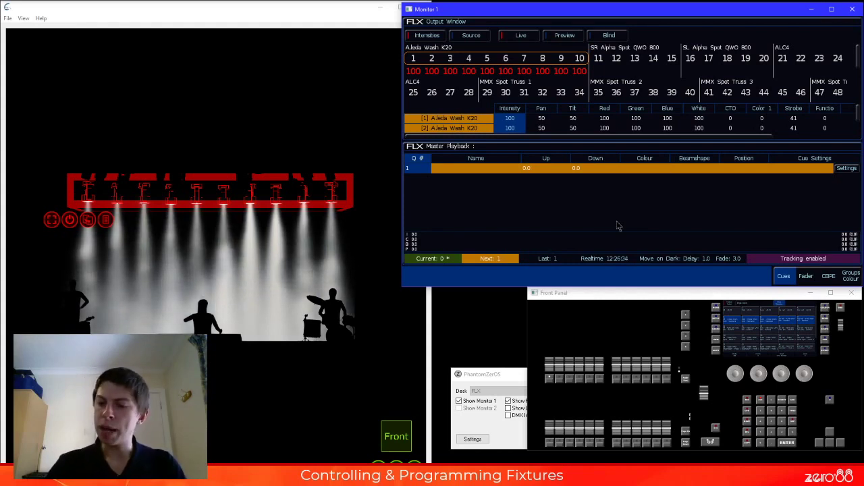
- Set the Aleda Wash K20 fixtures' intensity to 0 and record that as cue 2 on the Master Playback
text(@)
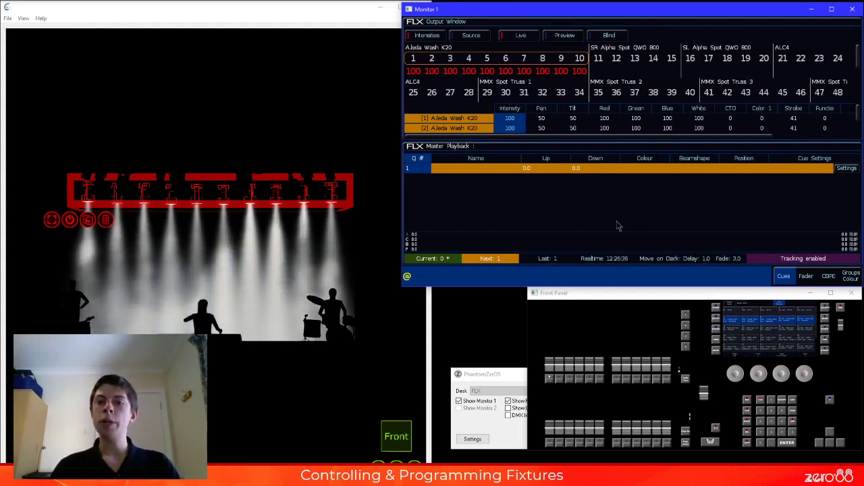
text(.)
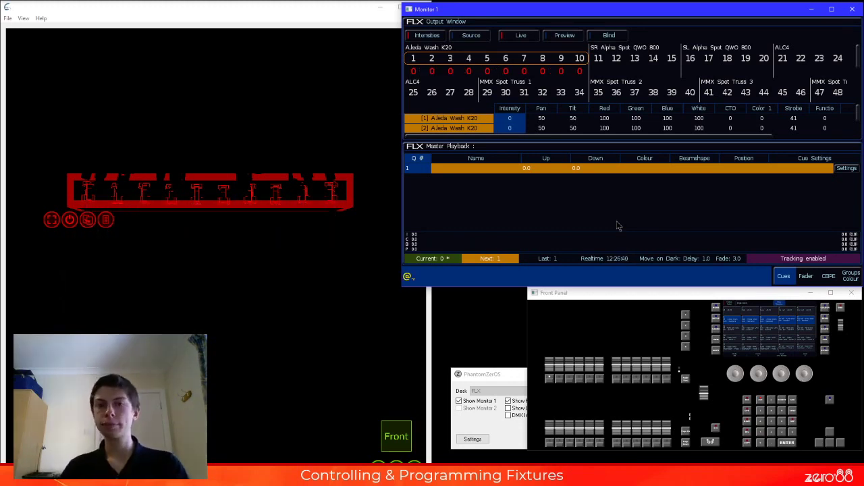
text(r)
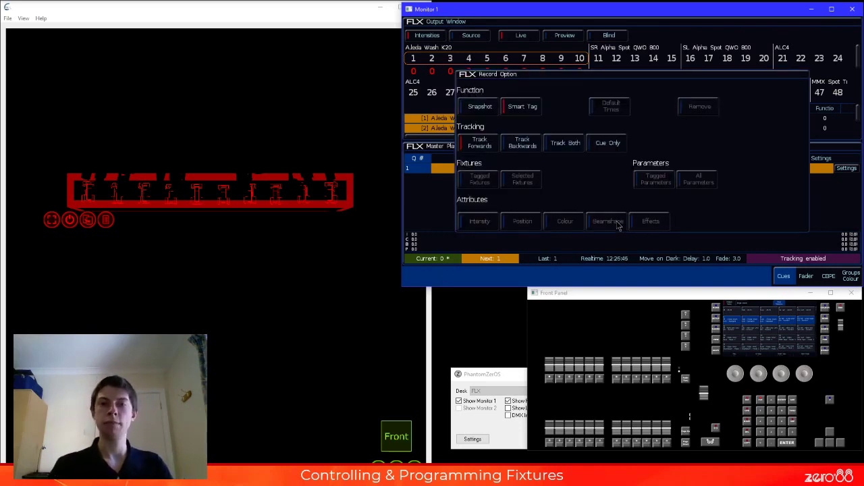
key(Return)
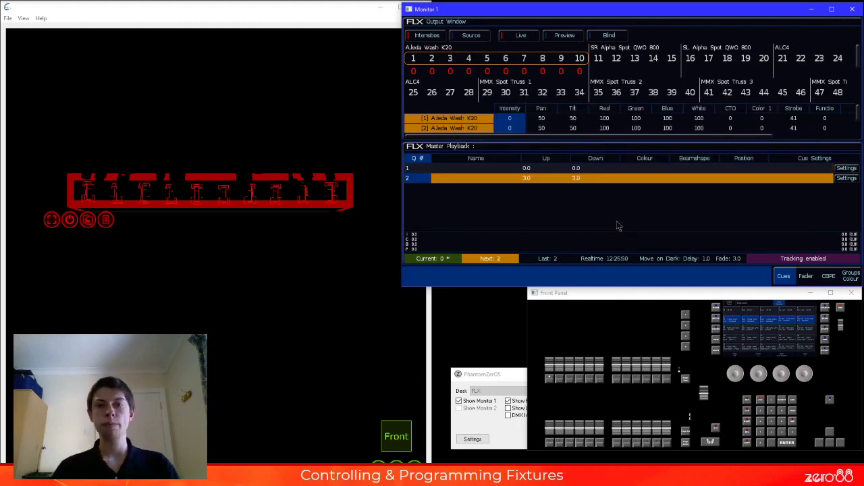
- Bring the Aleda Wash K20 fixtures to full, try the Red palette, and give them the Position 4 and Orange palettes
text(@@)
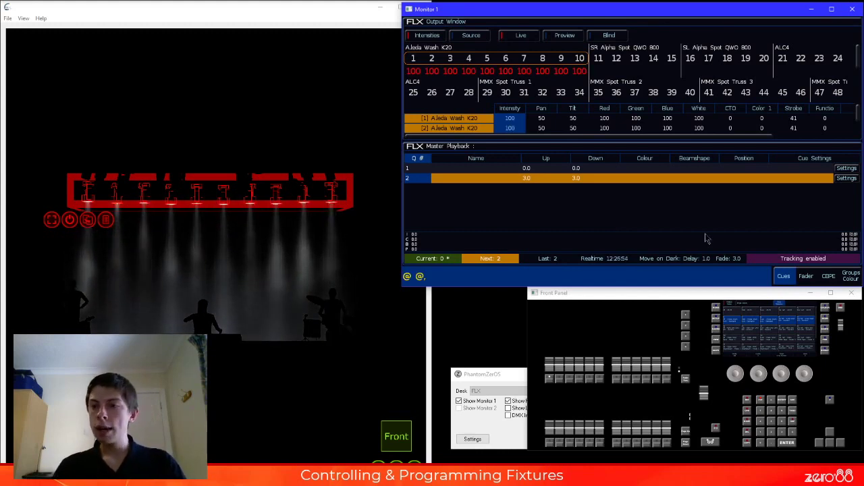
click(830, 276)
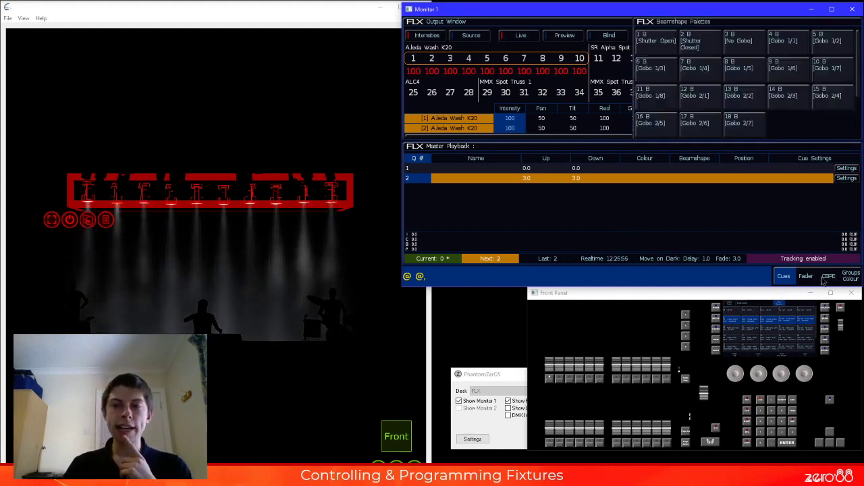
click(467, 65)
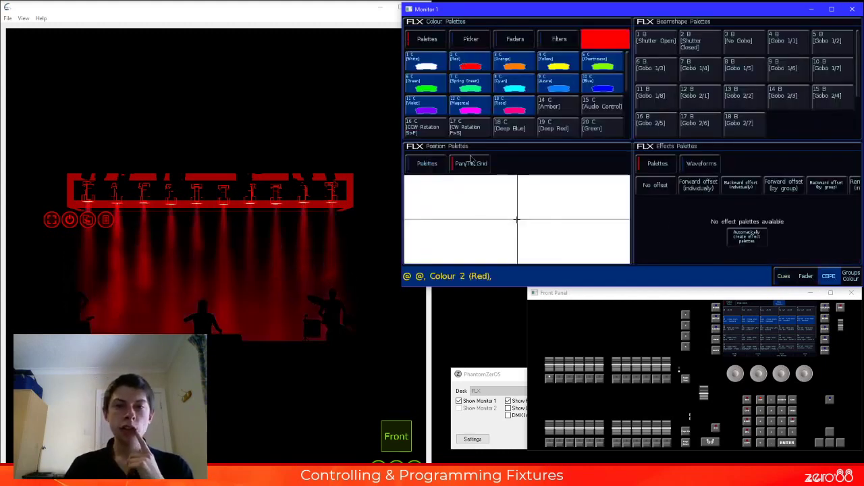
click(438, 164)
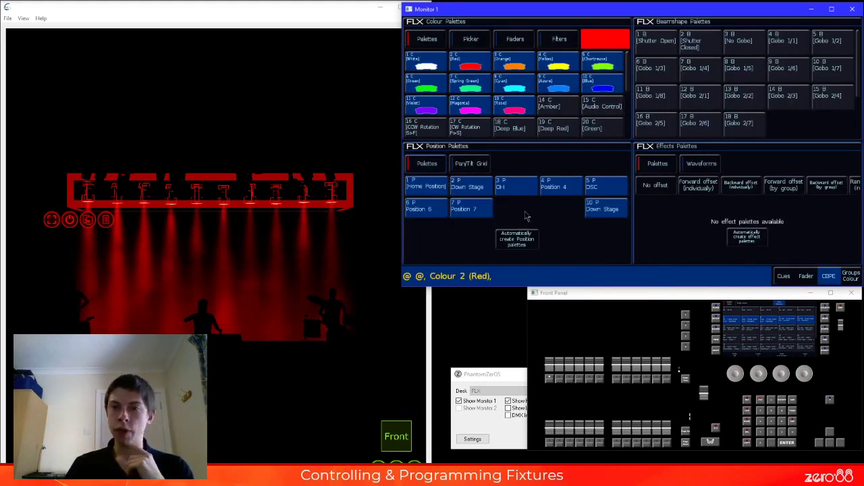
click(561, 187)
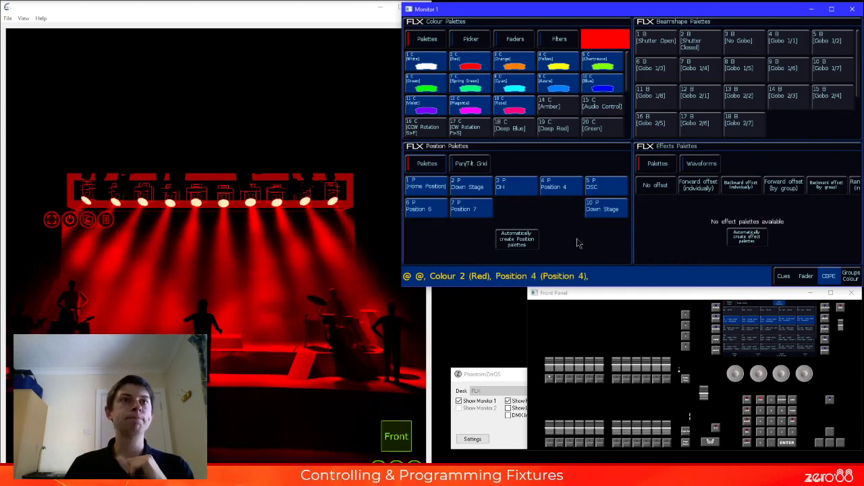
click(517, 63)
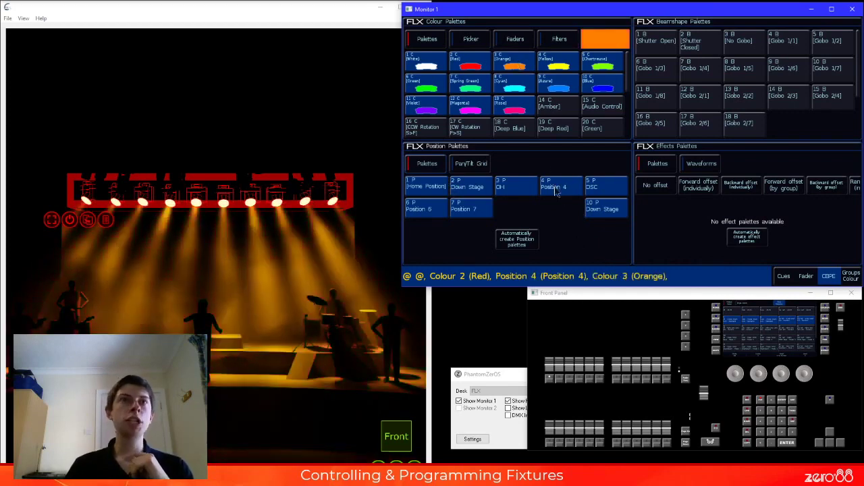
click(784, 277)
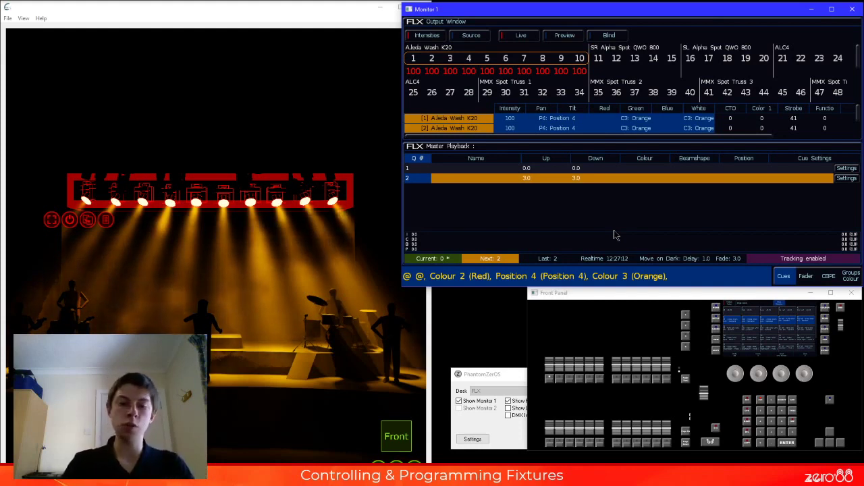
- Record the orange wash look as cue 3 on the Master Playback and clear the programmed values
key(r)
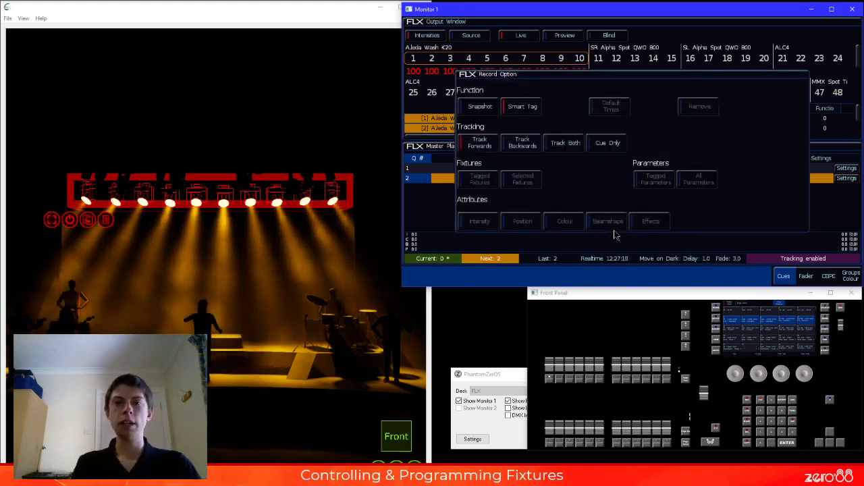
key(Return)
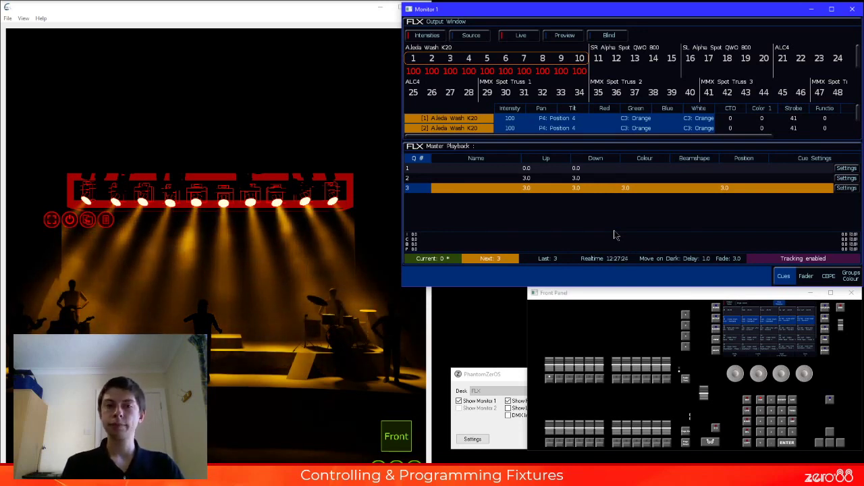
key(BackSpace)
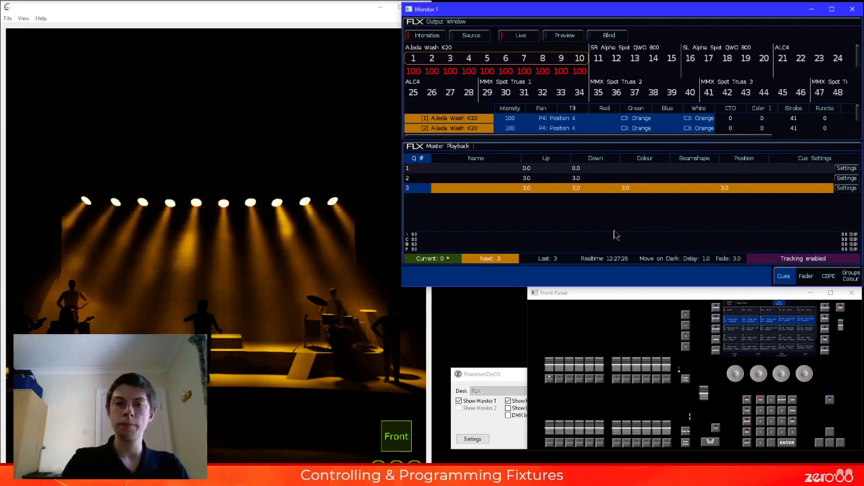
key(BackSpace)
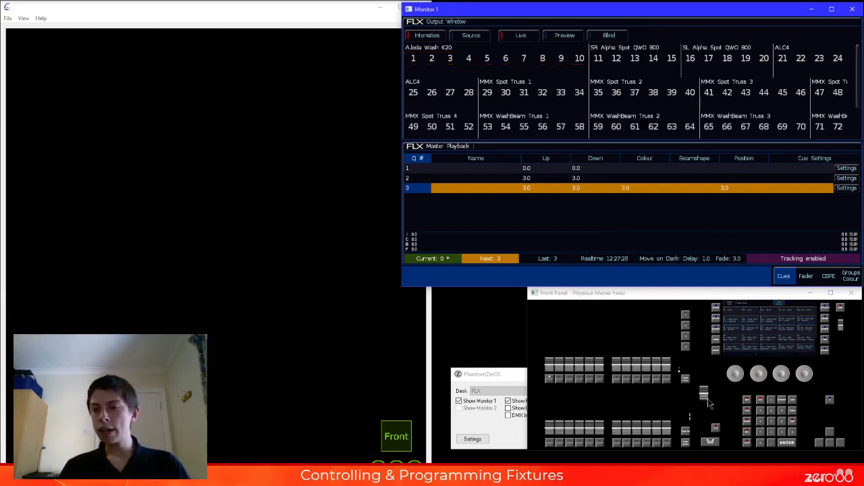
- Run the Master Playback through cues 1, 2 and 3, loop back to cue 1, and advance again to cue 2
mouse_move(703, 397)
mouse_down()
mouse_move(709, 437)
mouse_move(704, 393)
mouse_up()
click(709, 439)
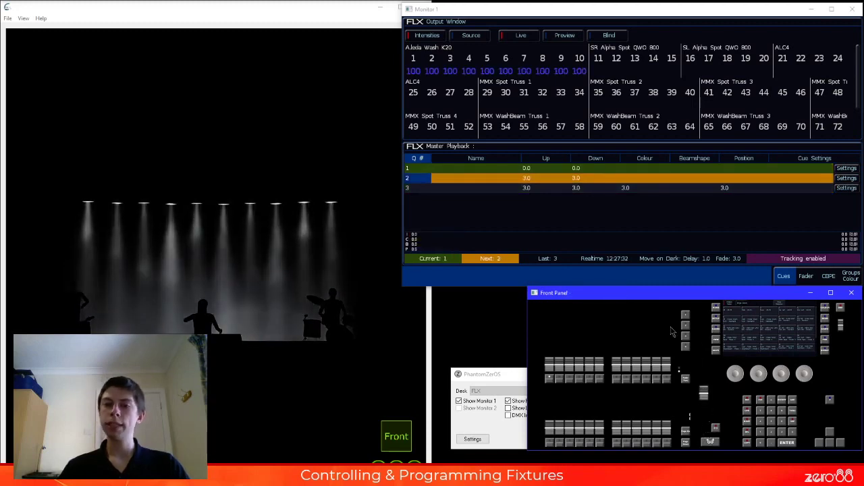
click(471, 235)
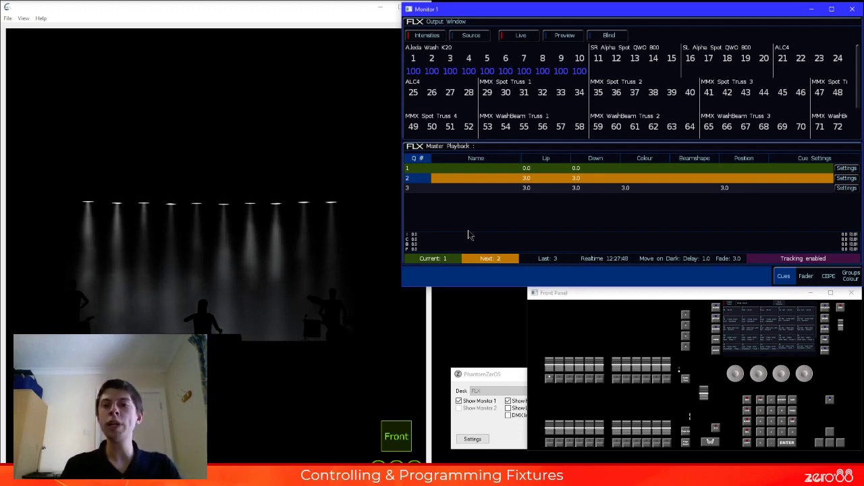
key(space)
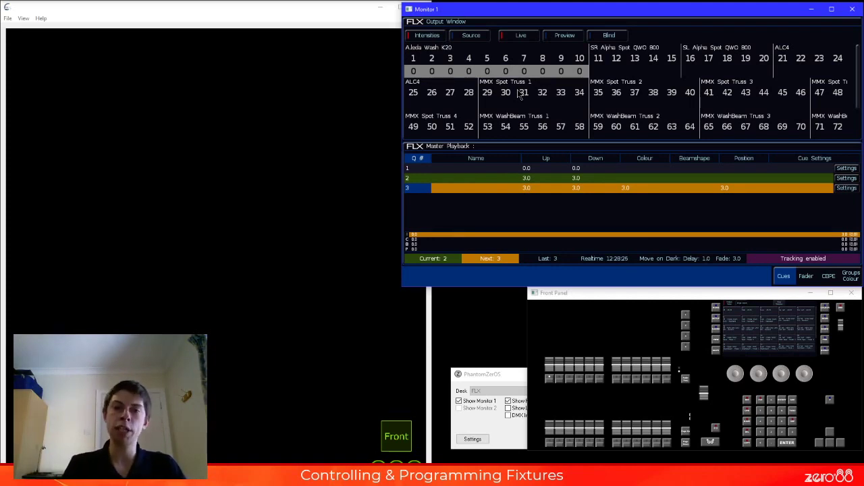
key(space)
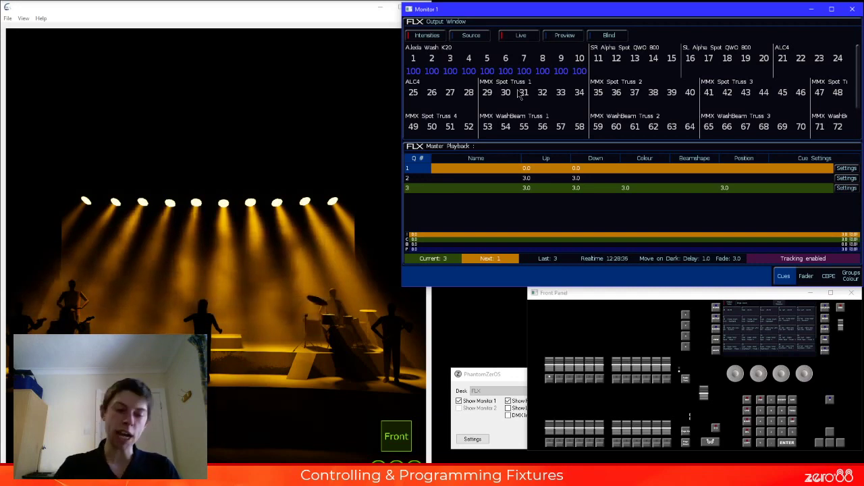
key(space)
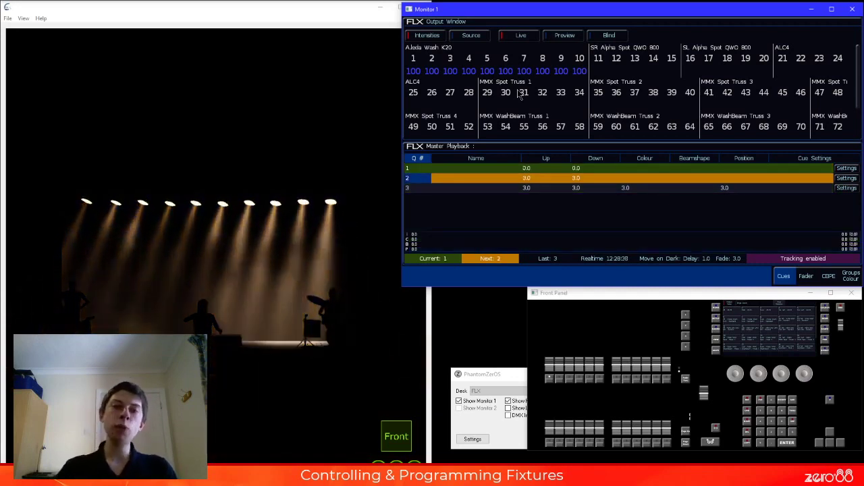
key(space)
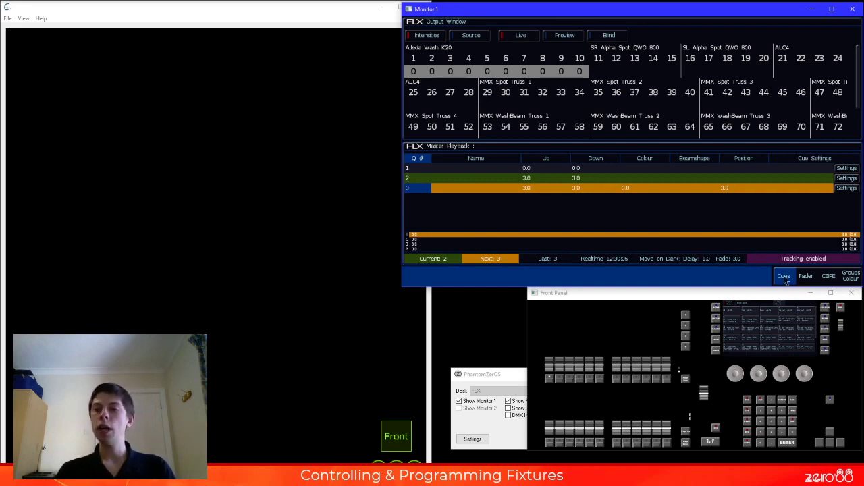
- Open the Master Playback's Move On Dark settings, leaving Move on Dark set to Enabled and Move to First Cue set to Disabled
click(718, 320)
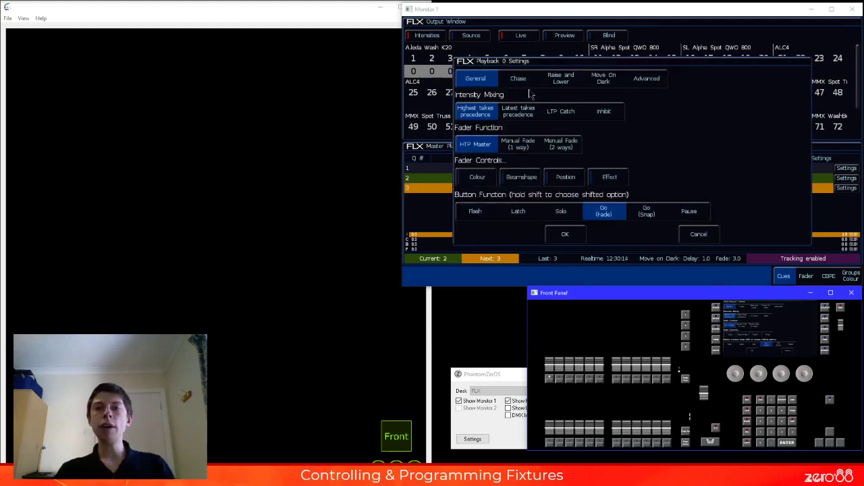
click(605, 80)
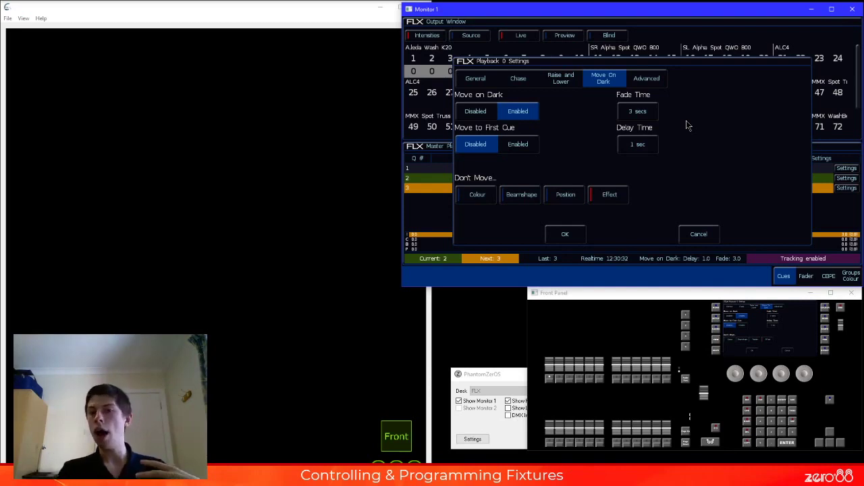
click(488, 112)
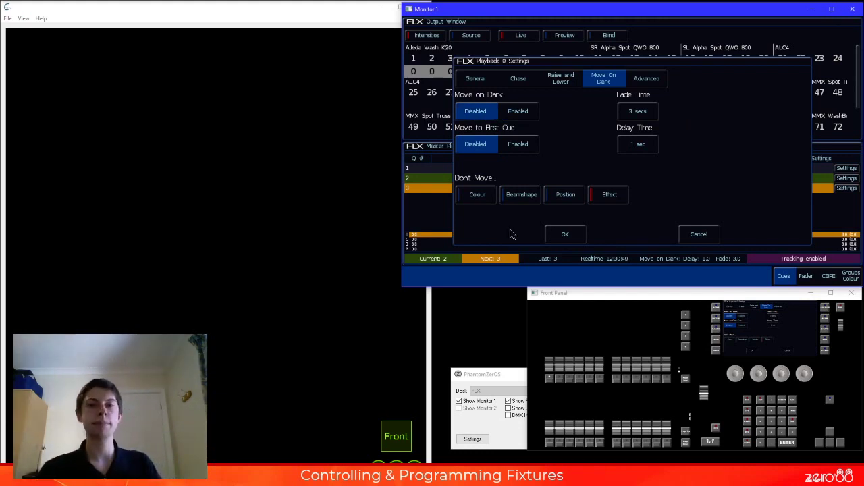
click(515, 108)
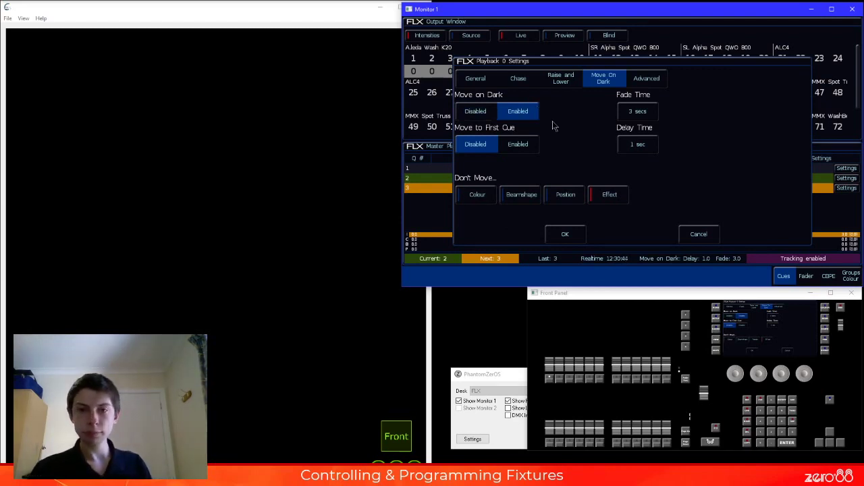
click(521, 149)
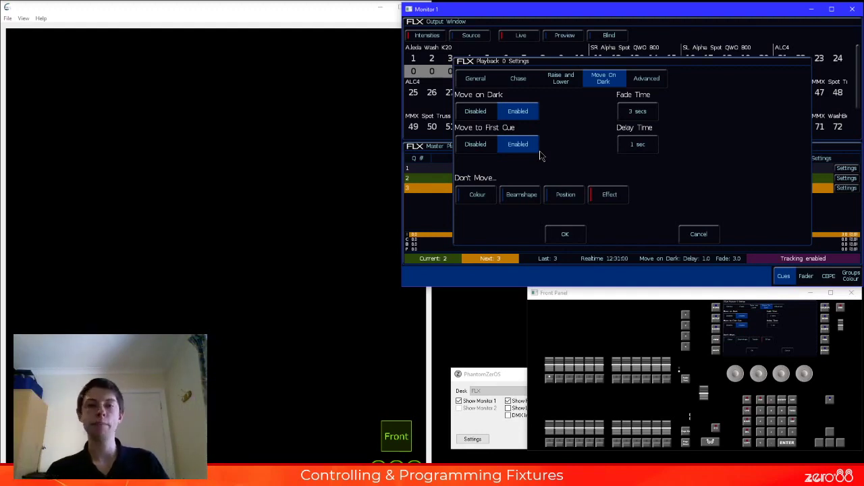
click(476, 142)
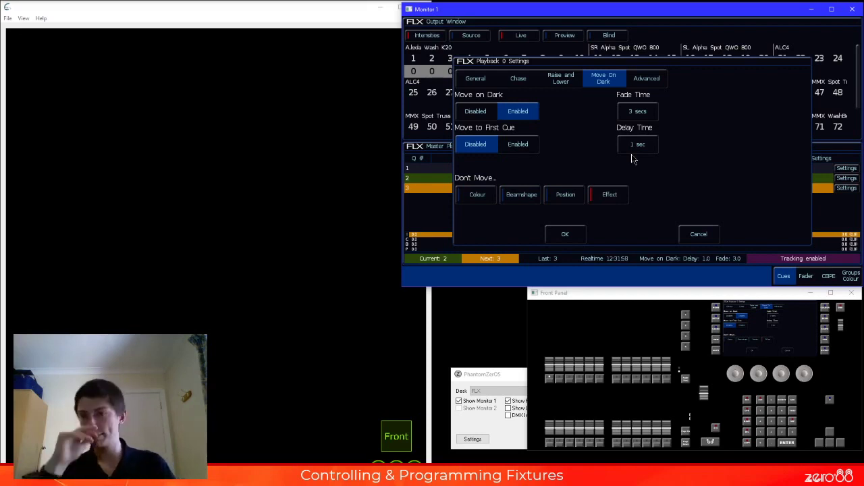
- Set the Move On Dark delay time to 0 seconds and fade time to 1 second, and accept the playback settings
click(650, 146)
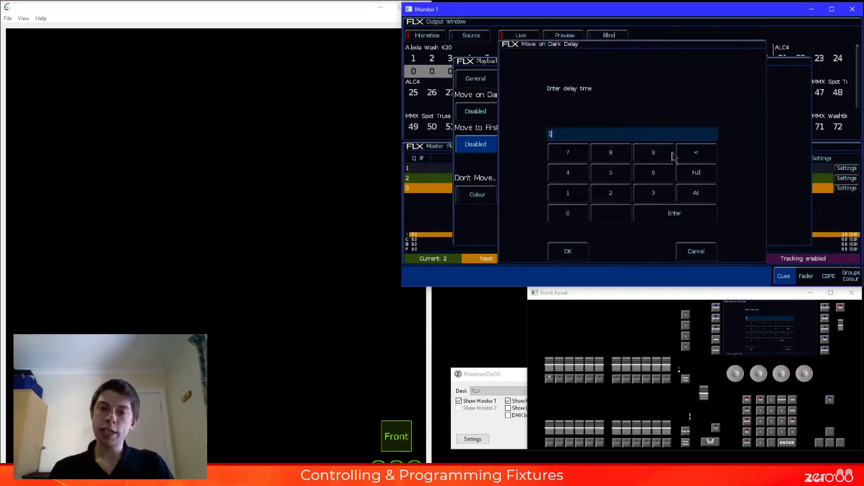
key(Return)
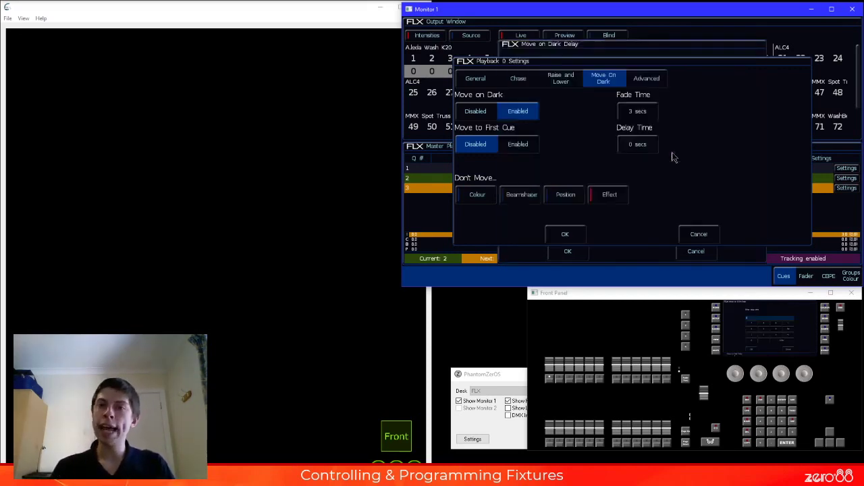
click(641, 114)
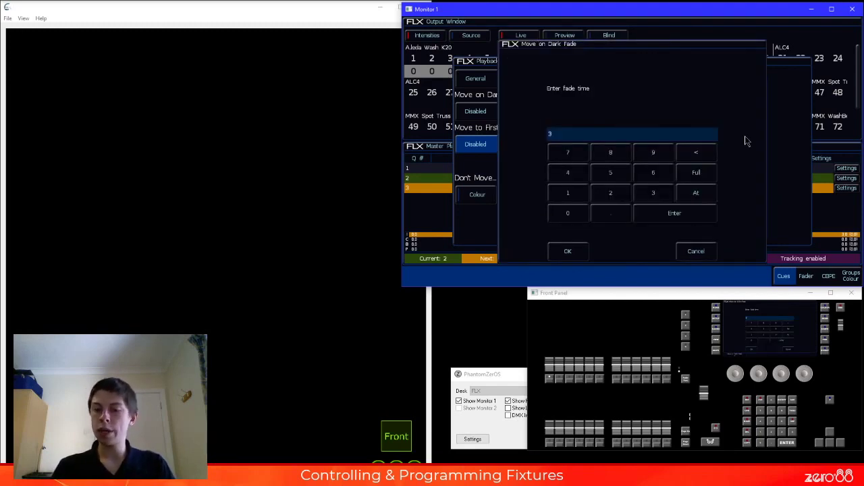
text(3)
key(Return)
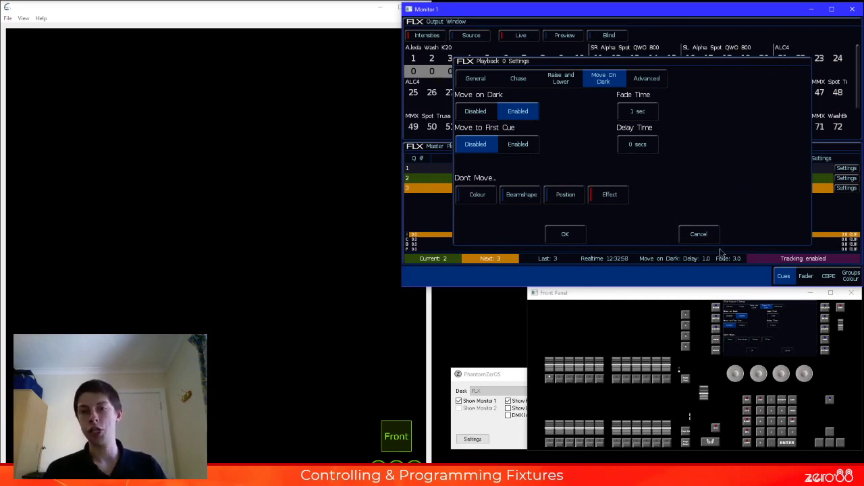
click(570, 237)
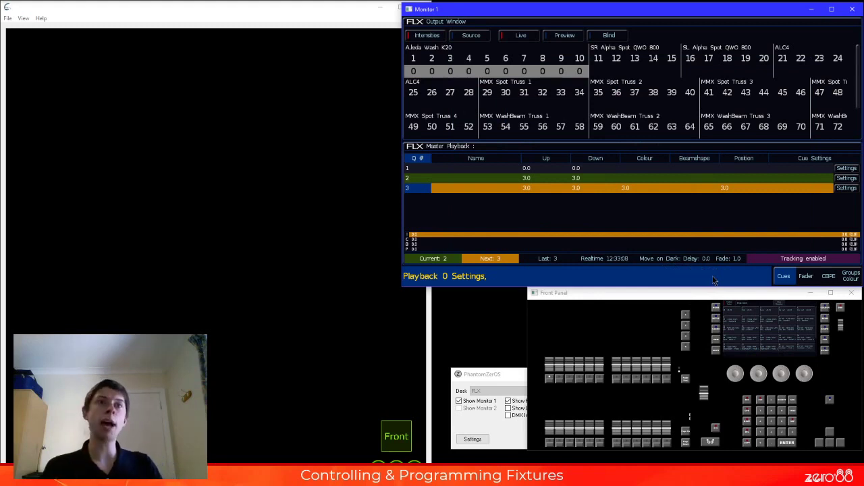
- Enable Don't Move Colour in the settings of cue 2 on the Master Playback
click(847, 178)
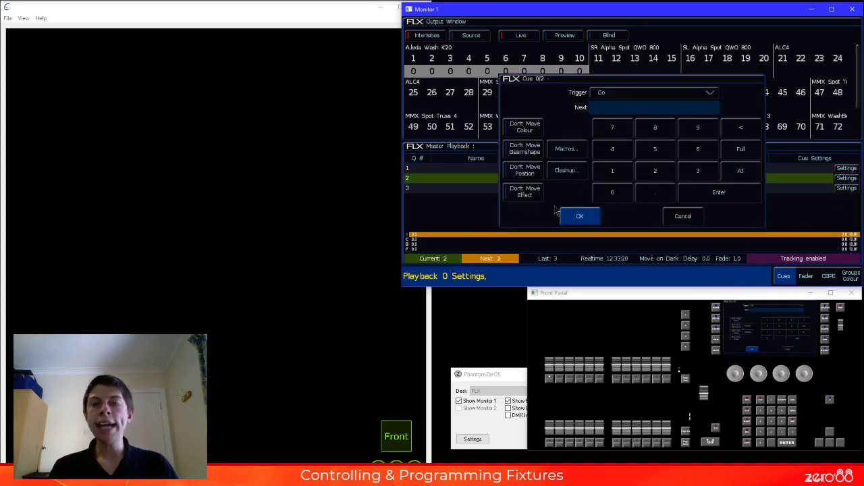
click(520, 128)
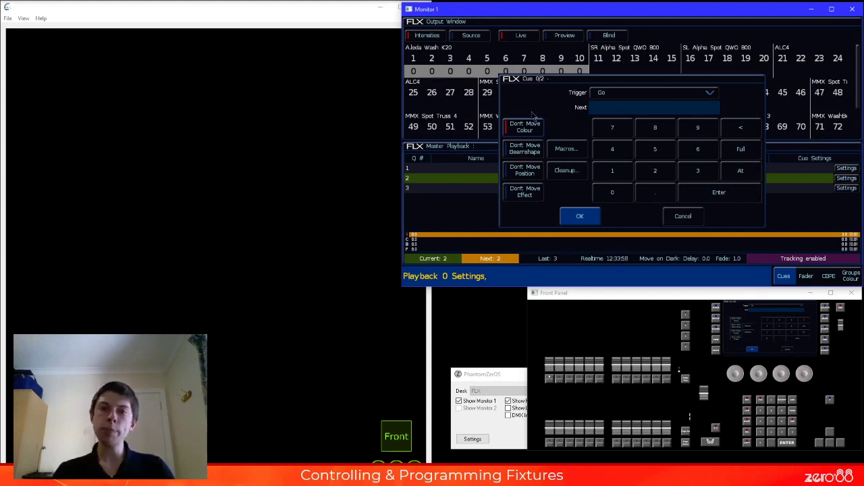
click(586, 218)
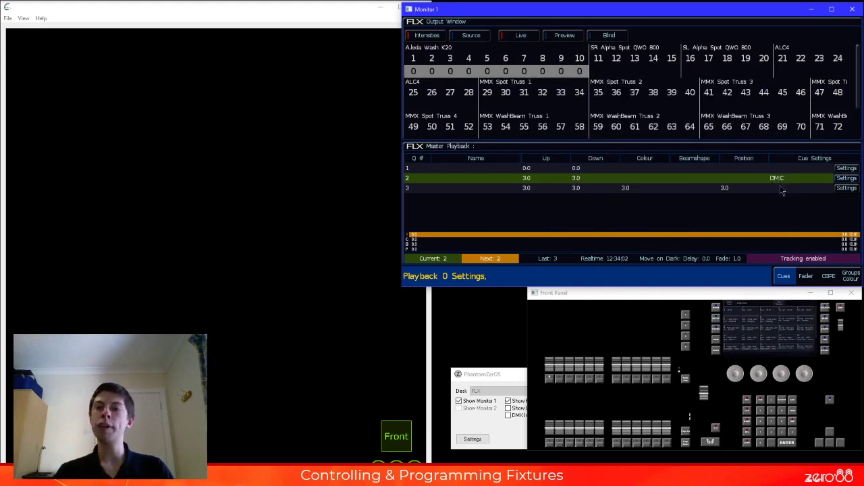
- Run the Master Playback through cues 1, 2 and 3 to test Don't Move Colour, and lower its fader to zero
click(427, 176)
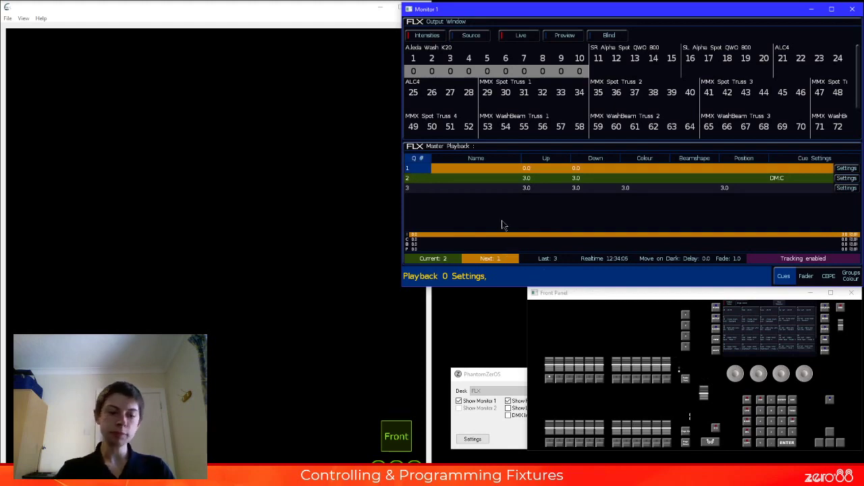
key(space)
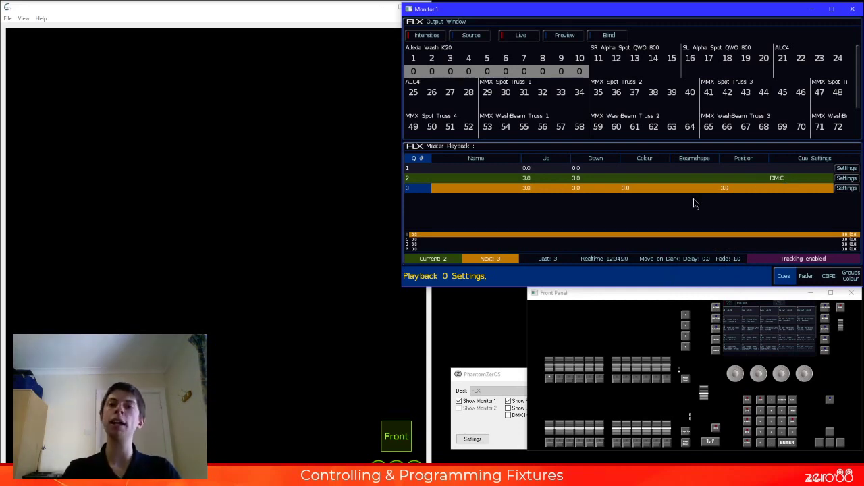
key(space)
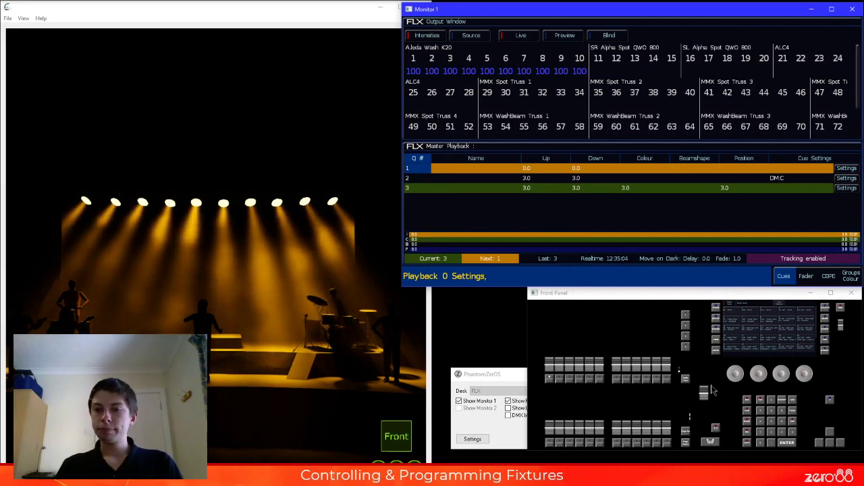
drag(703, 392, 701, 440)
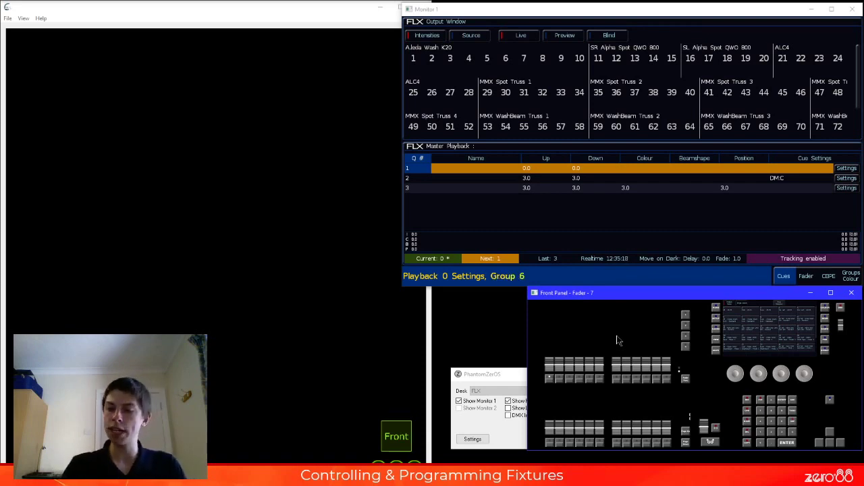
- Bring all Aleda Wash K20 fixtures to full and give them the Position 4 palette
key(at)
key(at)
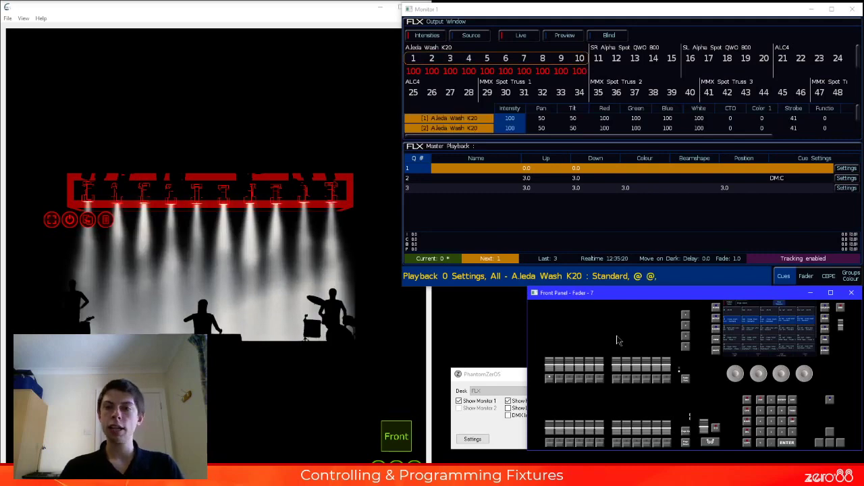
click(828, 275)
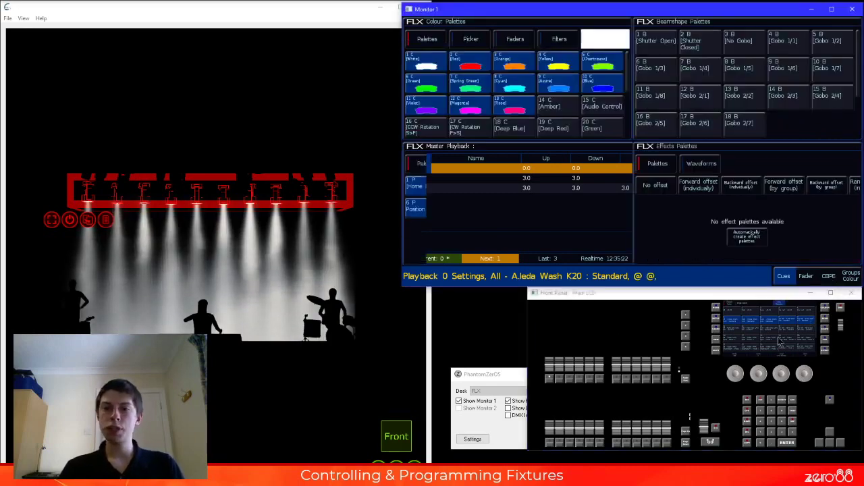
click(554, 187)
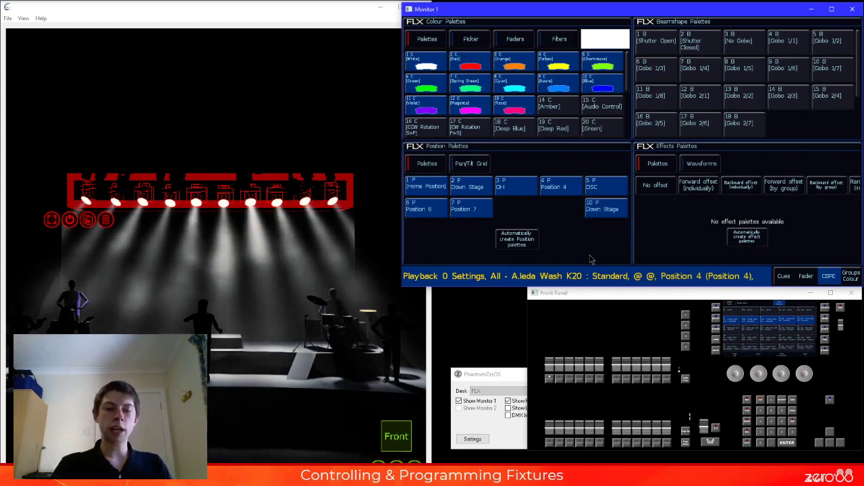
- Record the white Position 4 wash look on Playback 2 with Smart Tag and clear the programmed values
key(r)
key(r)
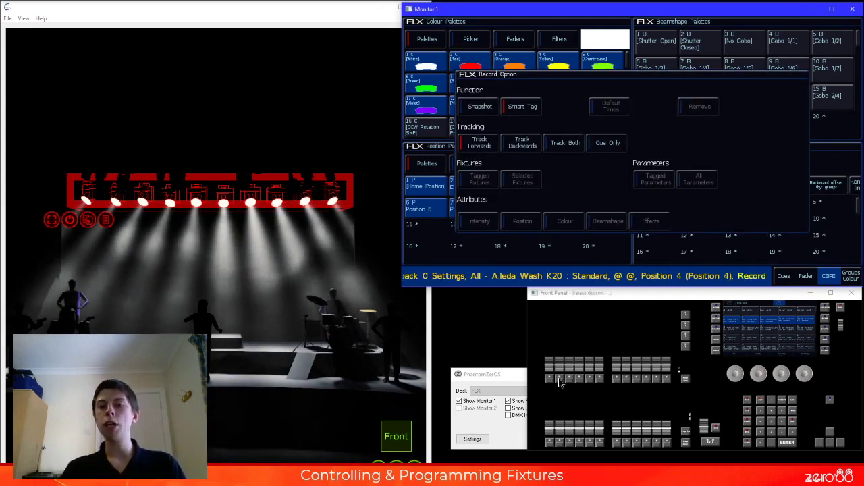
click(587, 432)
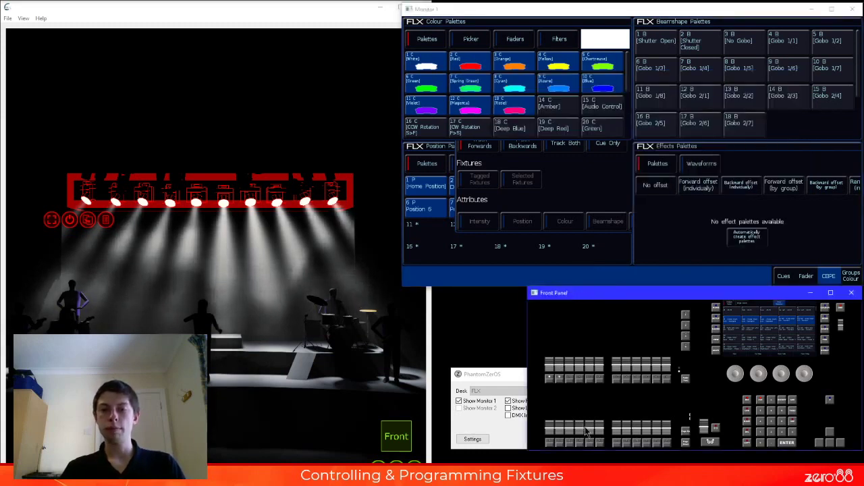
click(761, 404)
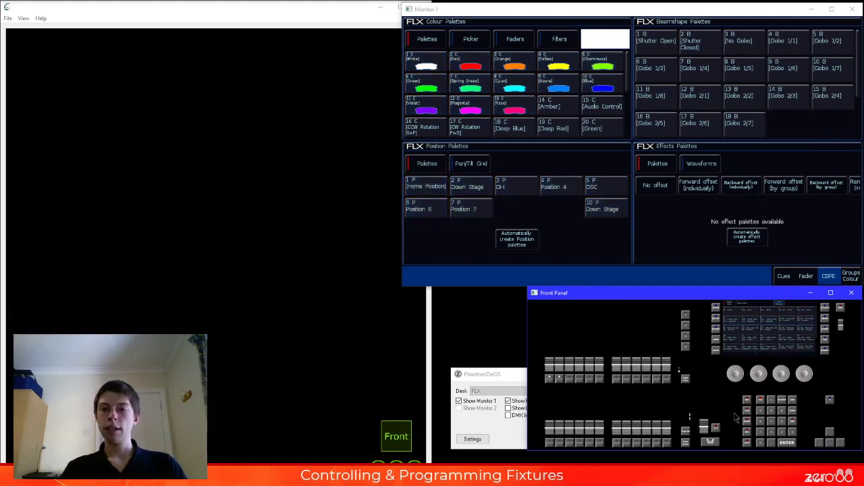
- Test the recorded look by raising the Playback 2 fader to full and lowering it back to zero
drag(559, 361, 559, 330)
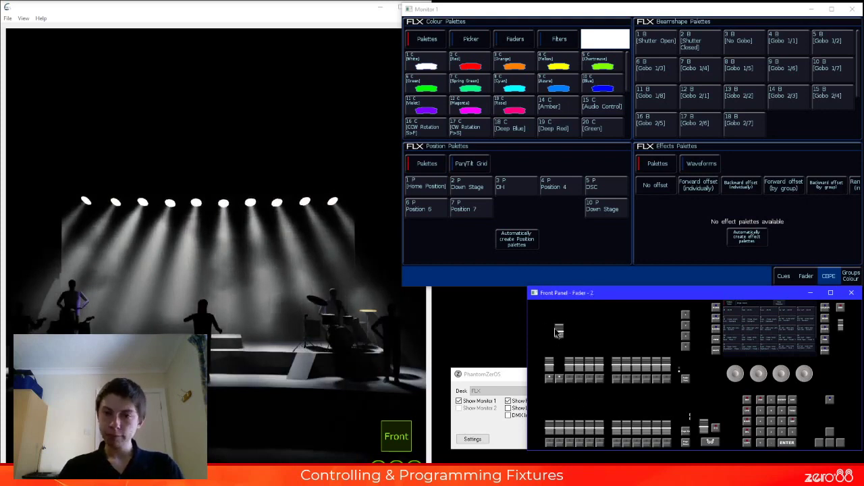
drag(559, 330, 560, 380)
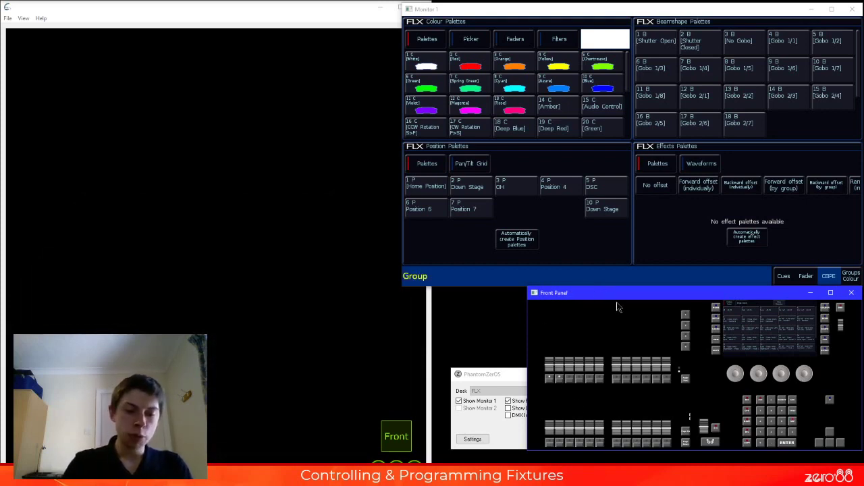
- Reselect the cleared Aleda Wash K20 fixtures, set them to full, and reapply the Position 4 palette
key(ctrl+a)
key(at)
key(at)
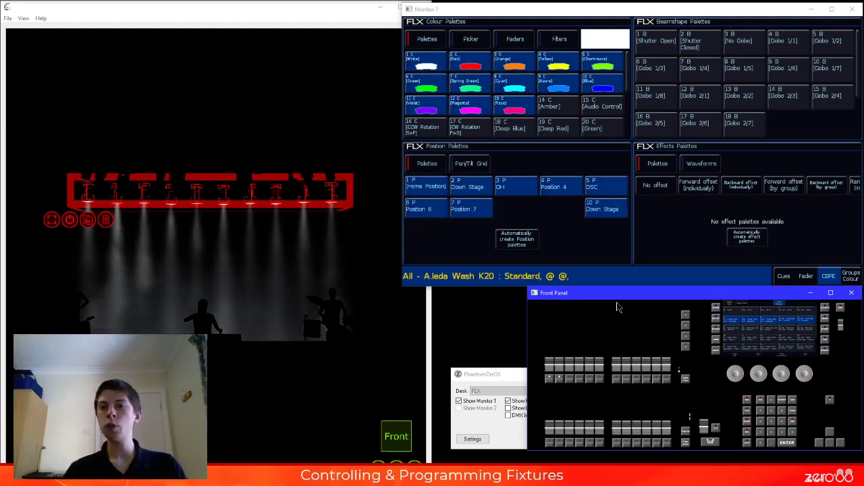
click(567, 187)
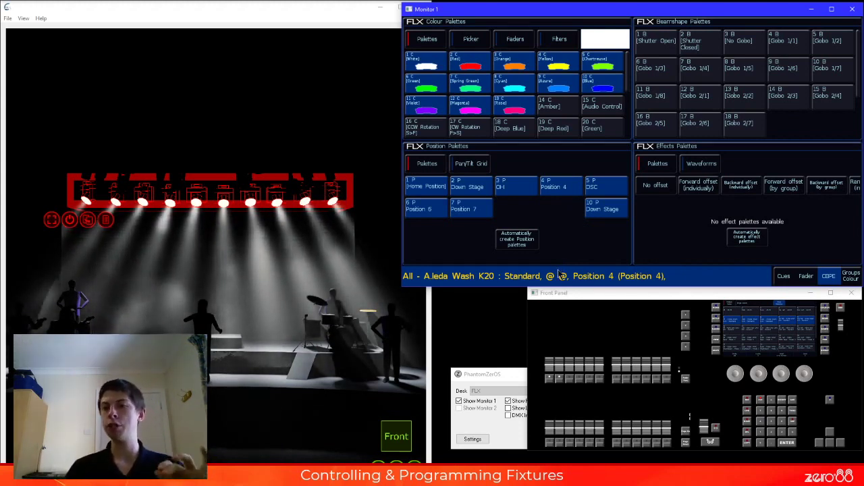
- Show the LCD window and raise the Aleda Wash K20 fixtures' tilt to 63730
click(503, 388)
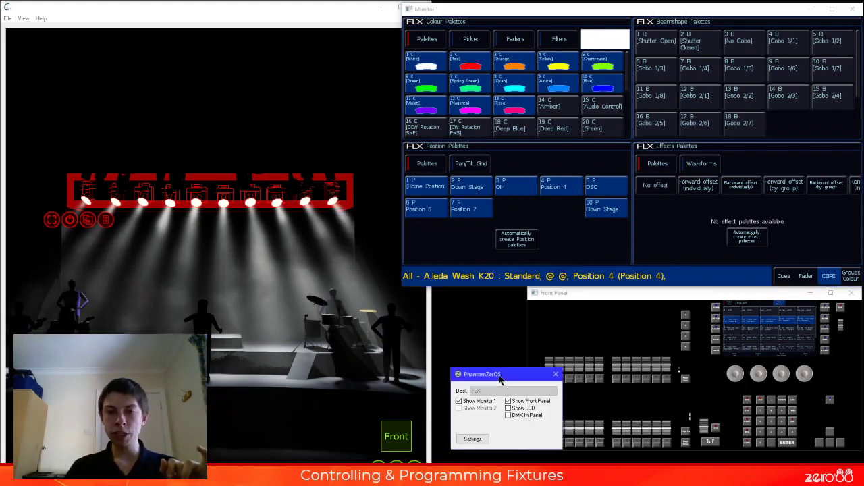
click(529, 411)
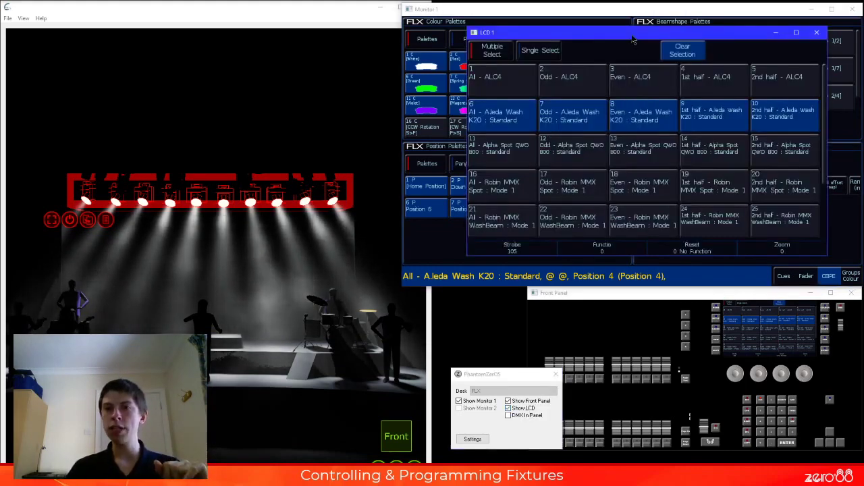
drag(628, 36, 640, 41)
click(775, 382)
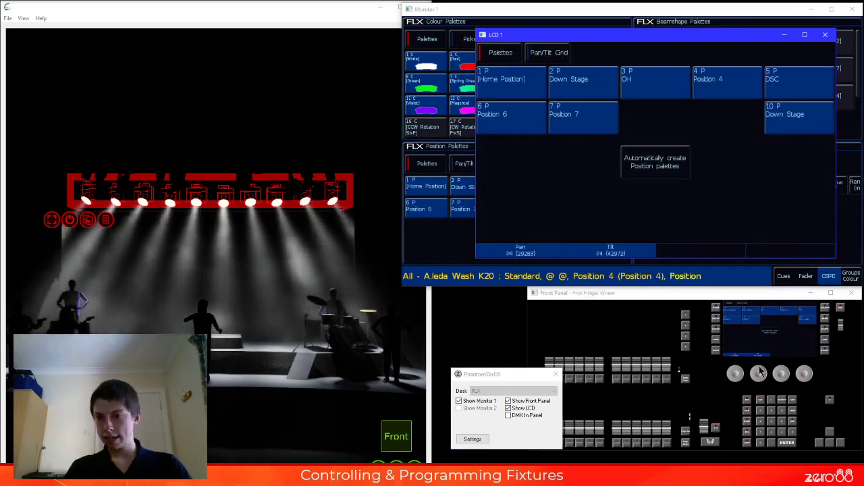
drag(759, 374, 662, 372)
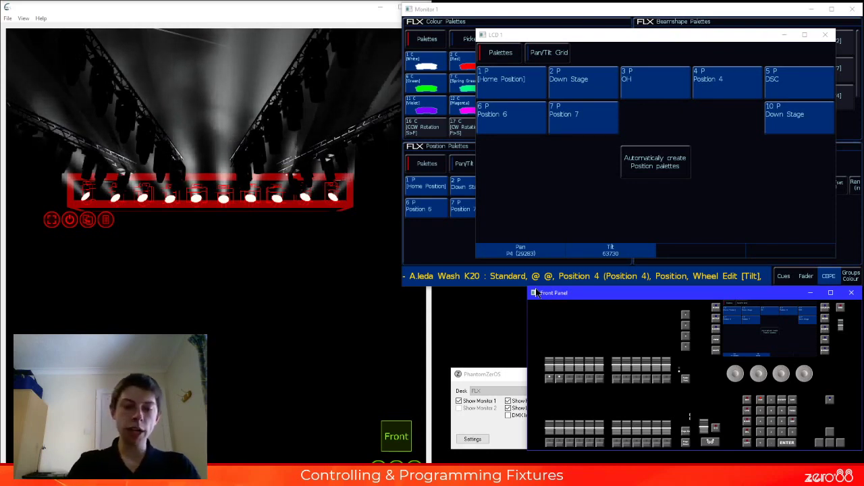
- Update the Position 4 palette with the new tilt and apply the OH position palette to the fixtures
key(u)
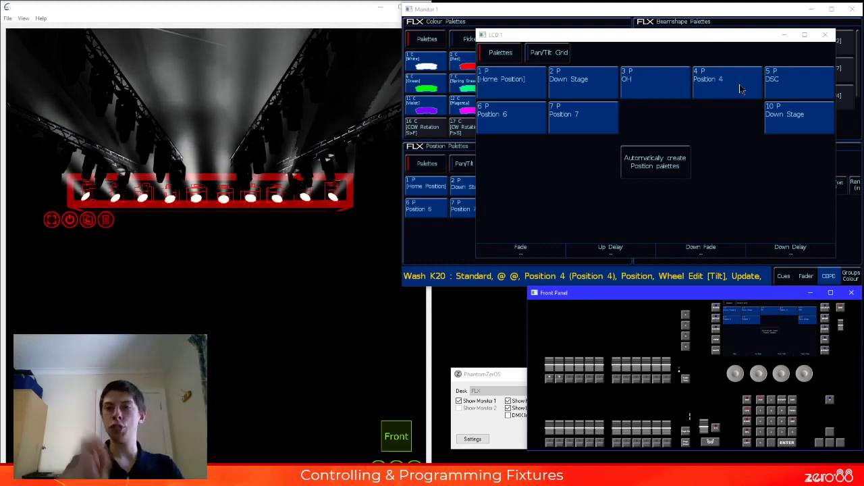
click(737, 90)
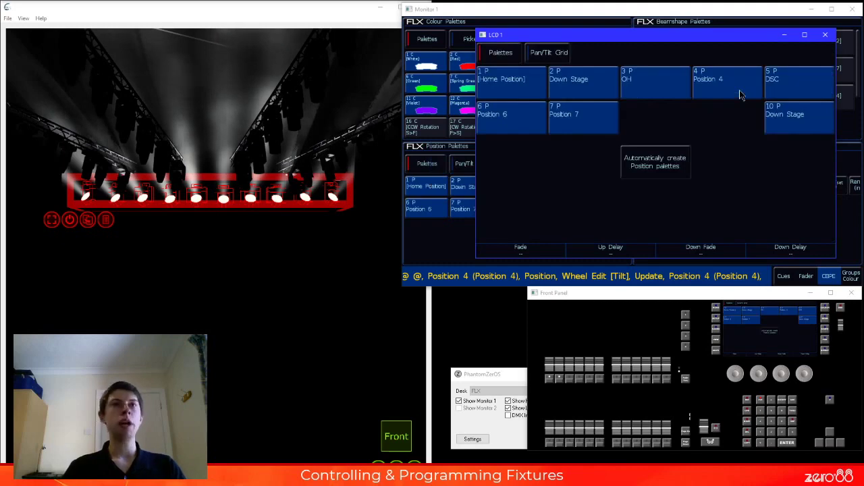
click(648, 88)
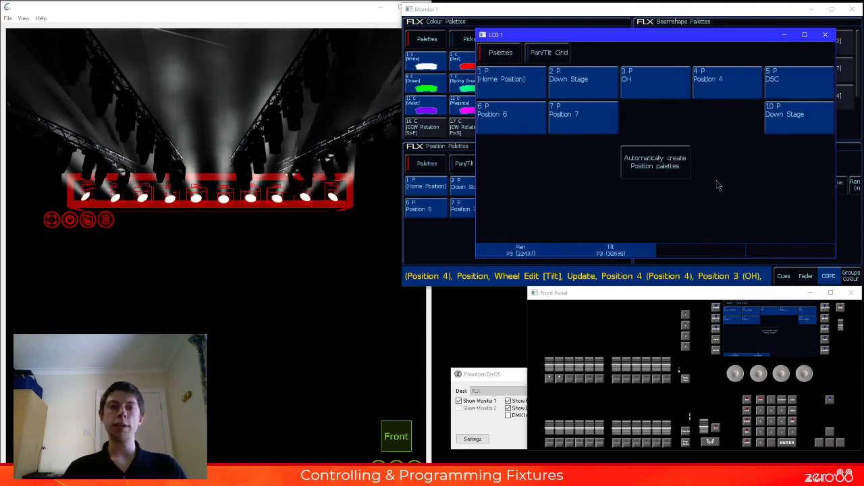
- Reapply the Position 4 palette to the Aleda Wash K20 fixtures, close the LCD window and clear the programmer
click(728, 85)
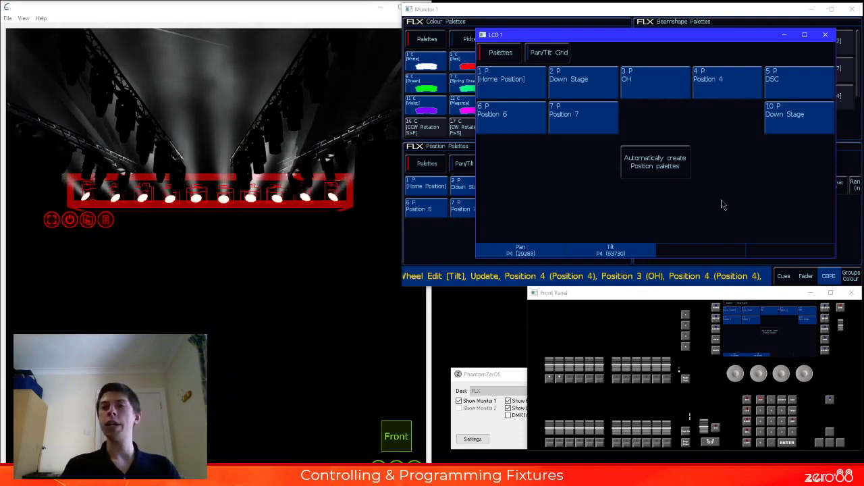
click(834, 37)
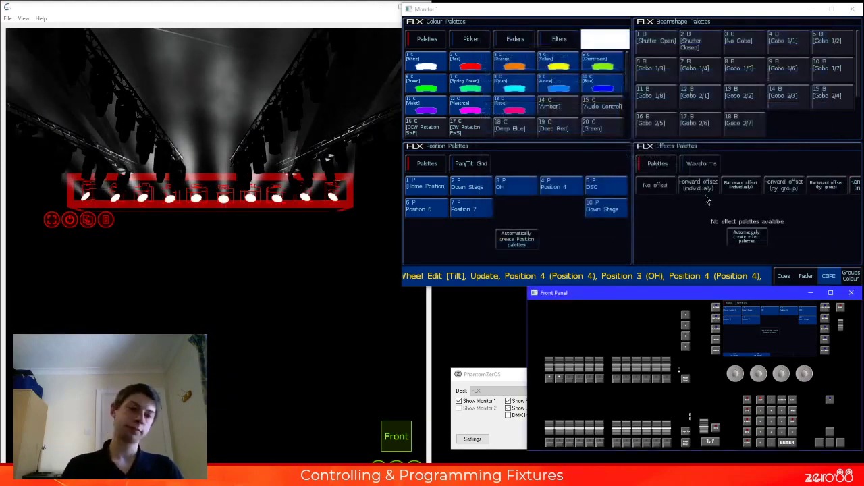
key(BackSpace)
key(BackSpace)
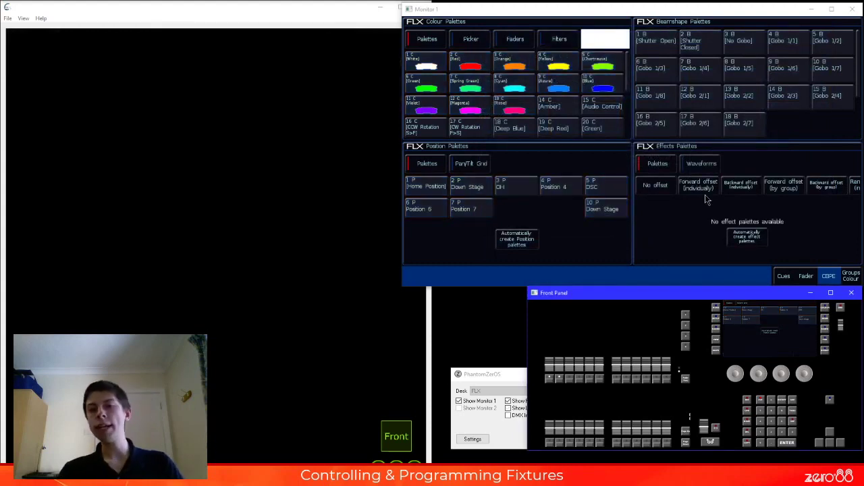
- Test the updated palette by running Playback 2, Playback 1 and the master playback on their faders
drag(562, 373, 559, 331)
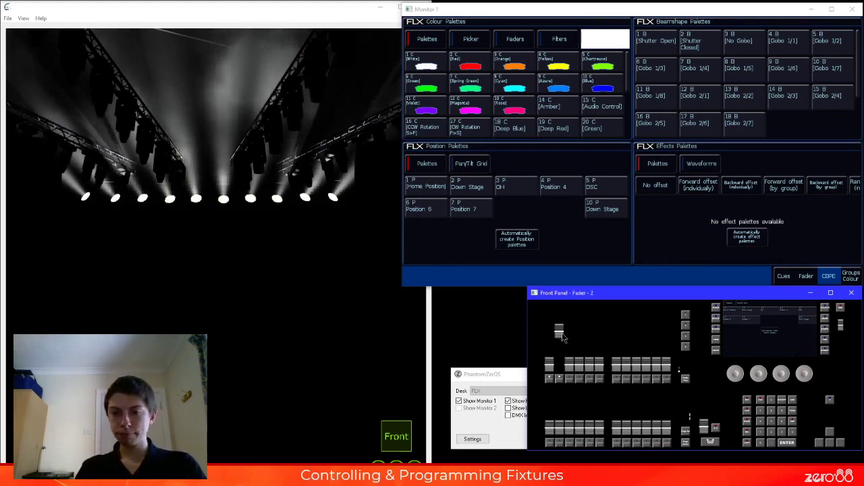
mouse_move(557, 332)
mouse_down()
mouse_move(559, 385)
mouse_move(550, 329)
mouse_up()
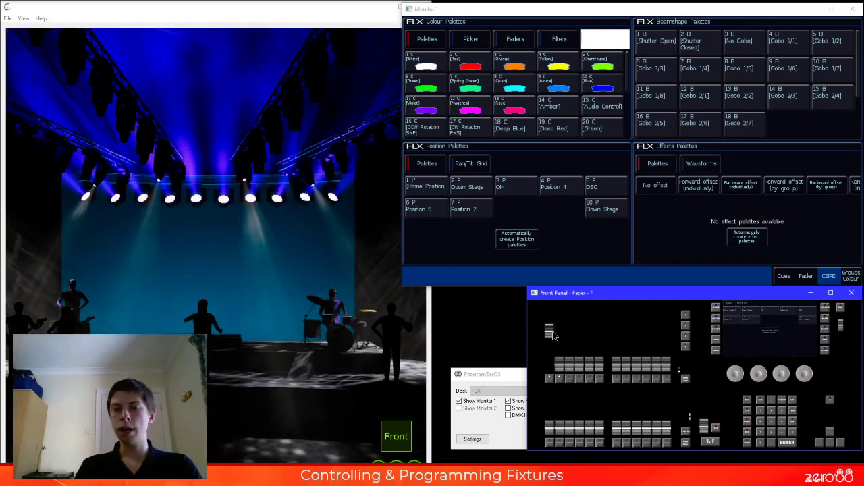
drag(554, 336, 552, 359)
drag(709, 432, 709, 339)
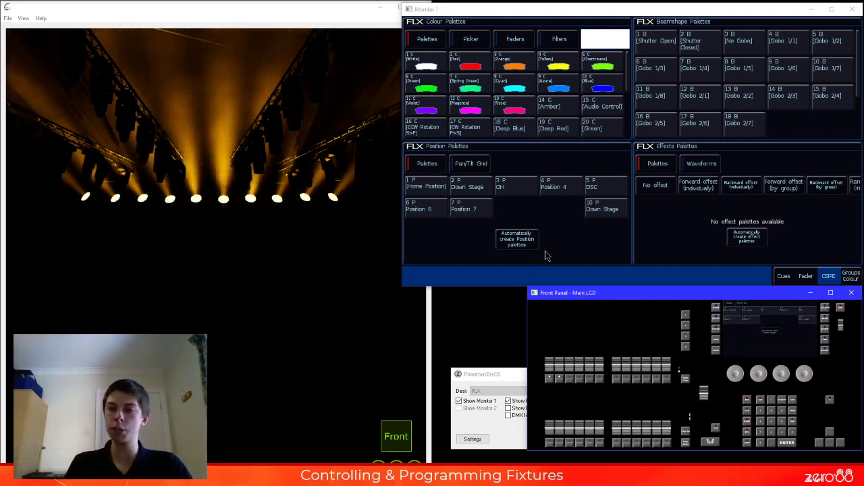
- Select the fixtures live in the output and show the LCD window to examine their pan and tilt references
key(Return)
key(Return)
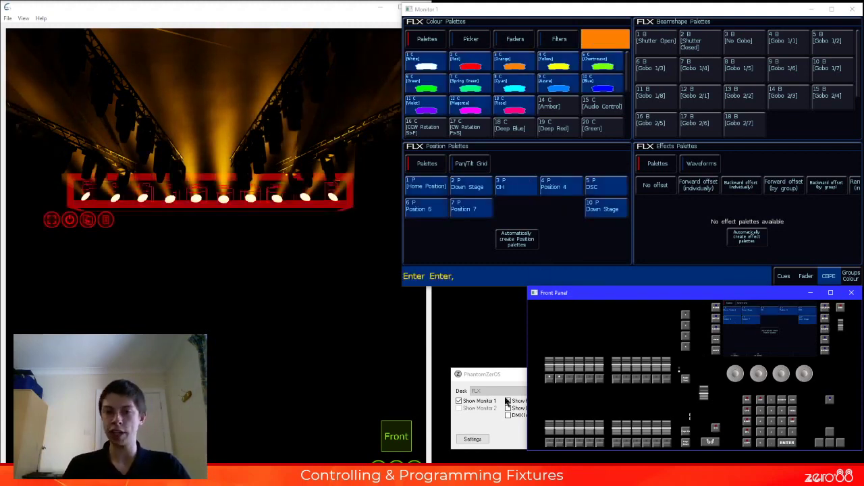
click(509, 409)
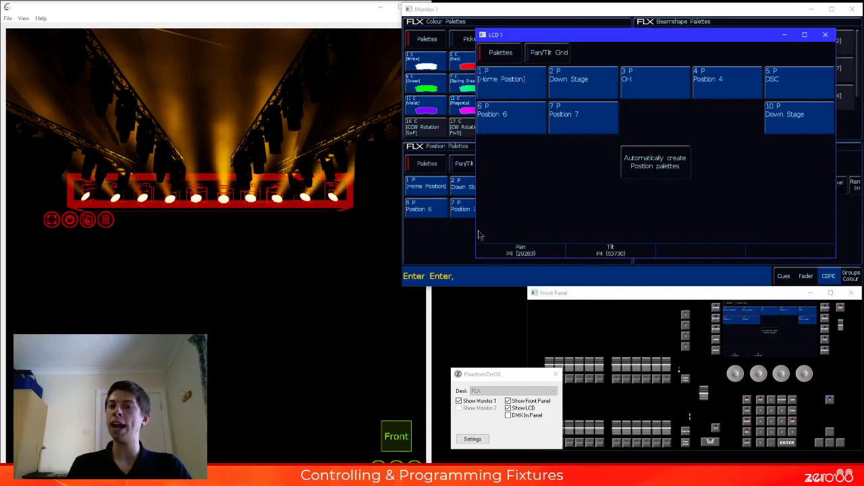
click(826, 35)
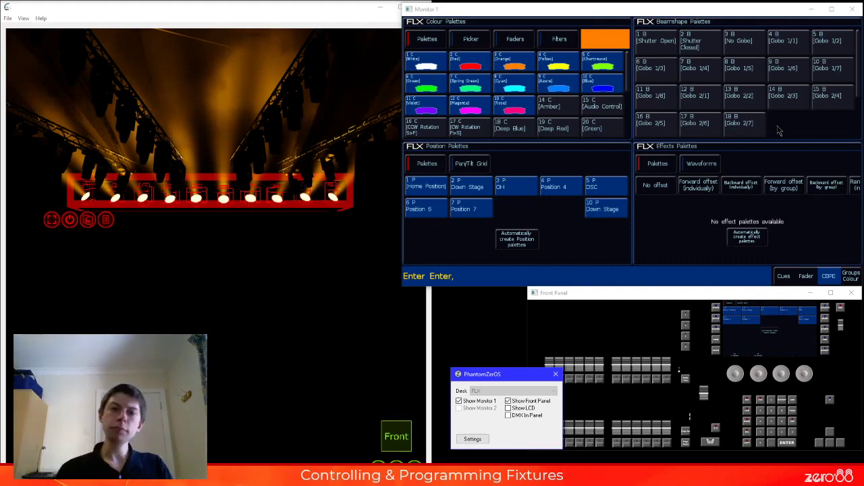
click(508, 408)
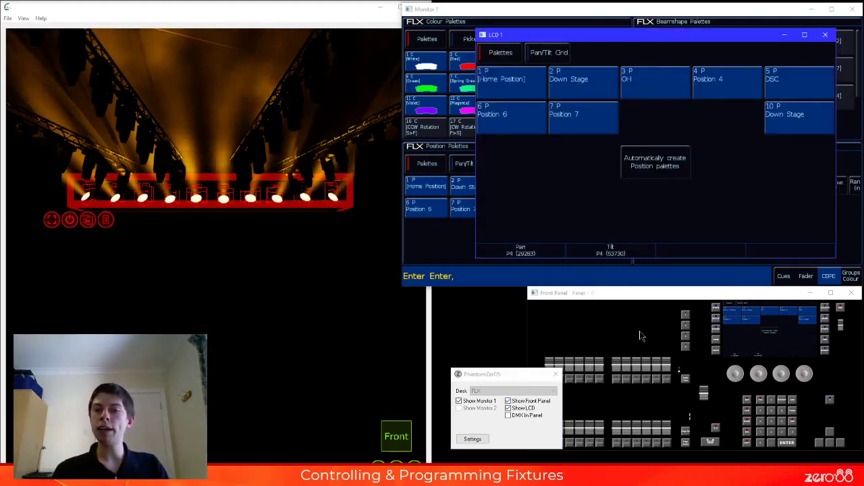
- Adjust the fixtures' pan to 29411 and tilt to 63802, clear the edit and lower the master playback fader to zero
drag(738, 371, 742, 373)
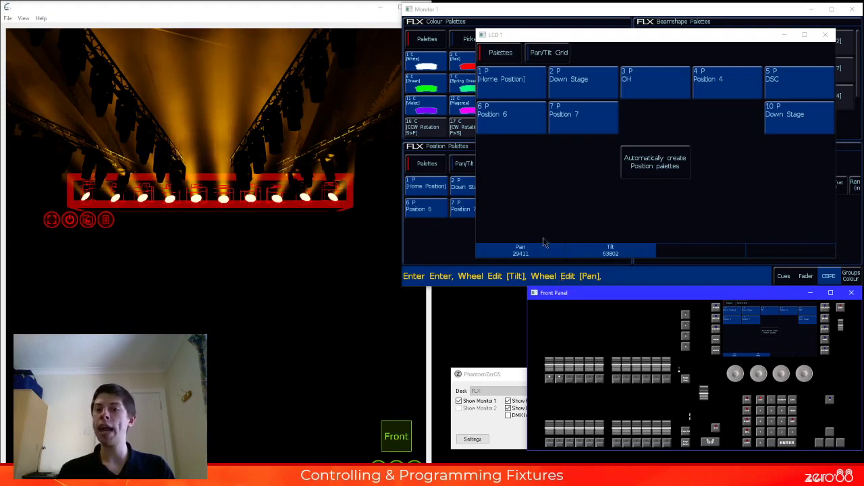
click(825, 35)
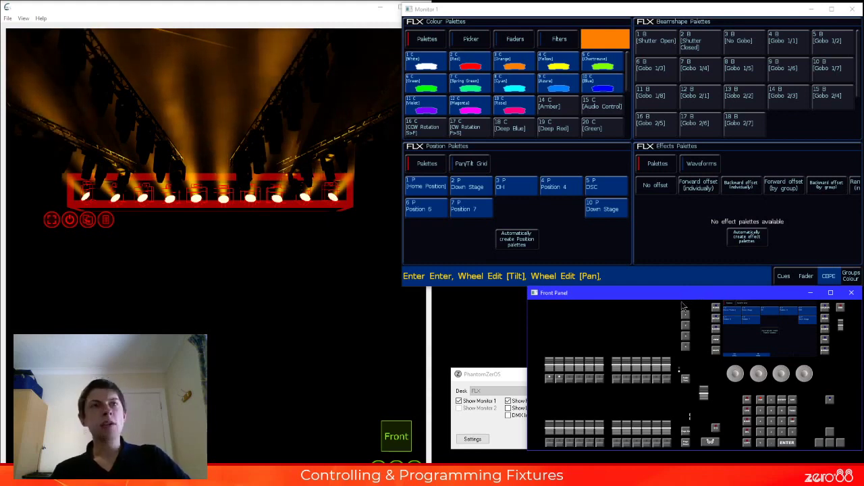
click(717, 428)
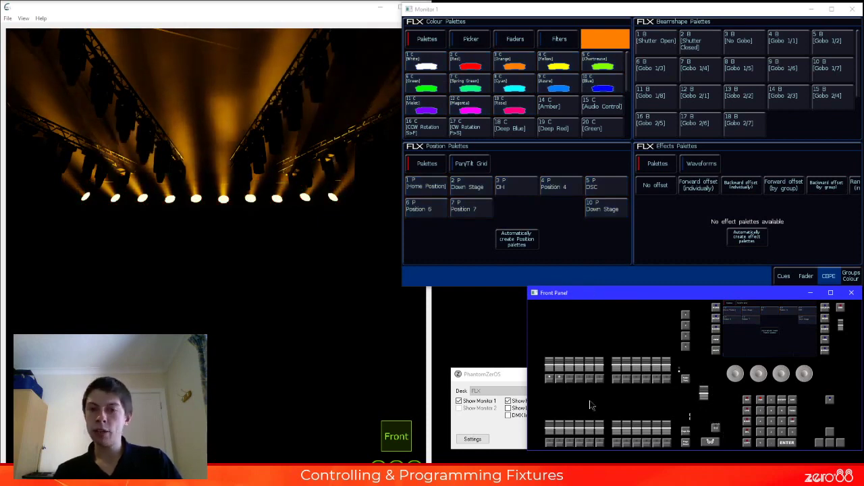
drag(706, 399, 705, 432)
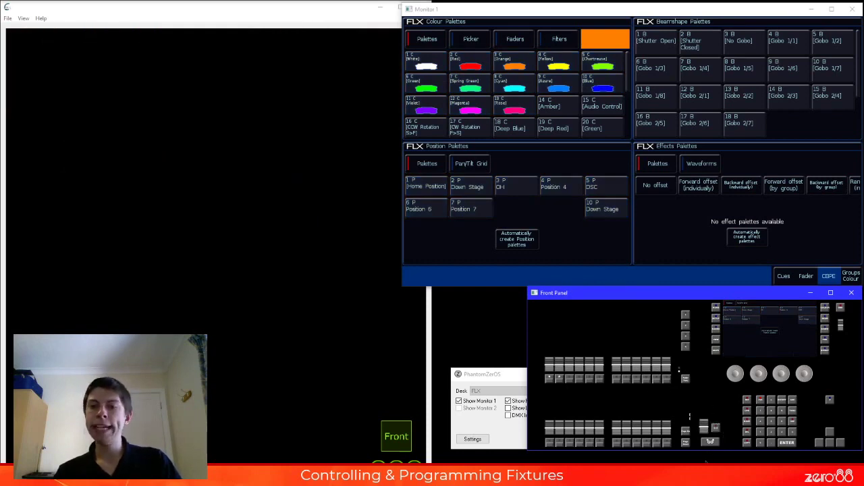
- Set all Aleda Wash K20 fixtures in Group 6 to full and apply the OH position palette
click(601, 267)
key(g)
key(6)
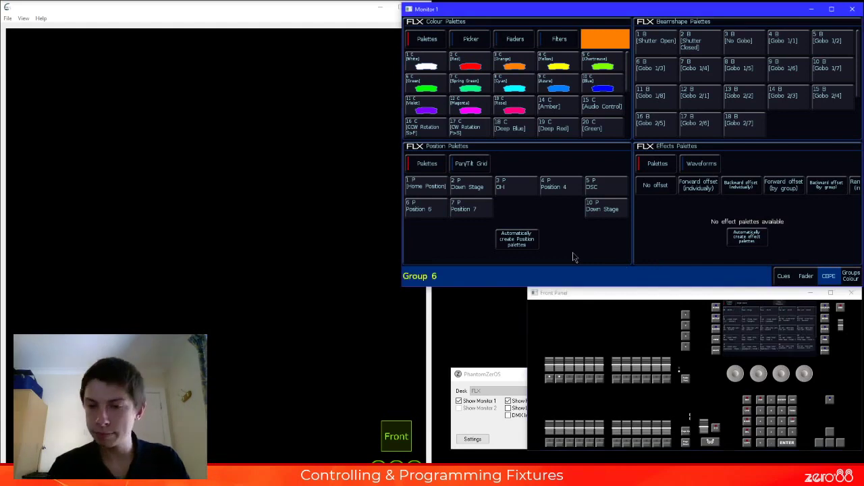
key(Return)
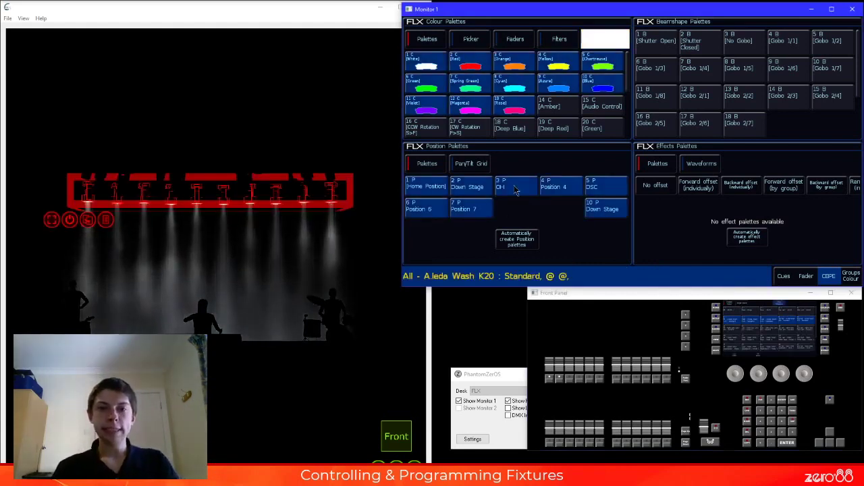
click(514, 189)
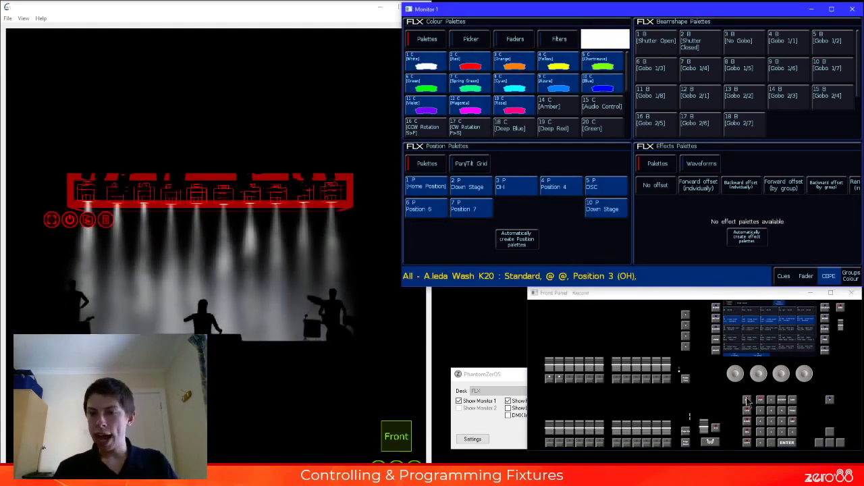
- Record the overhead look to Playback 7 and clear the programmer
click(612, 398)
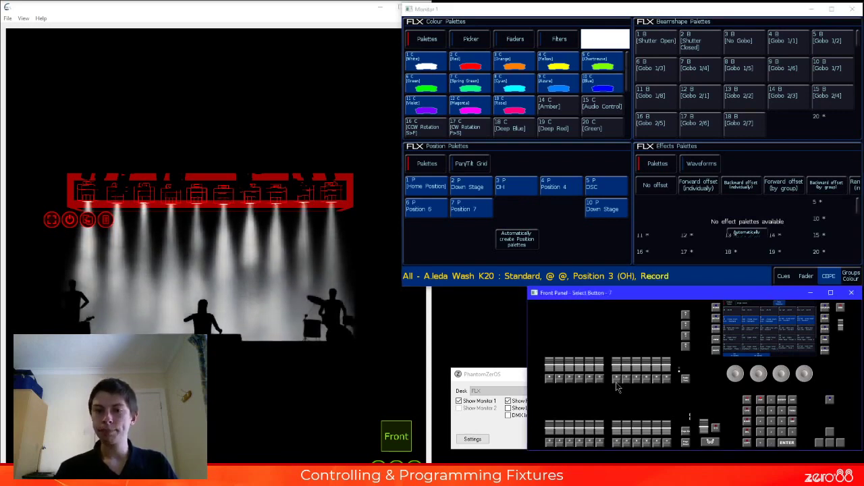
click(759, 422)
click(622, 379)
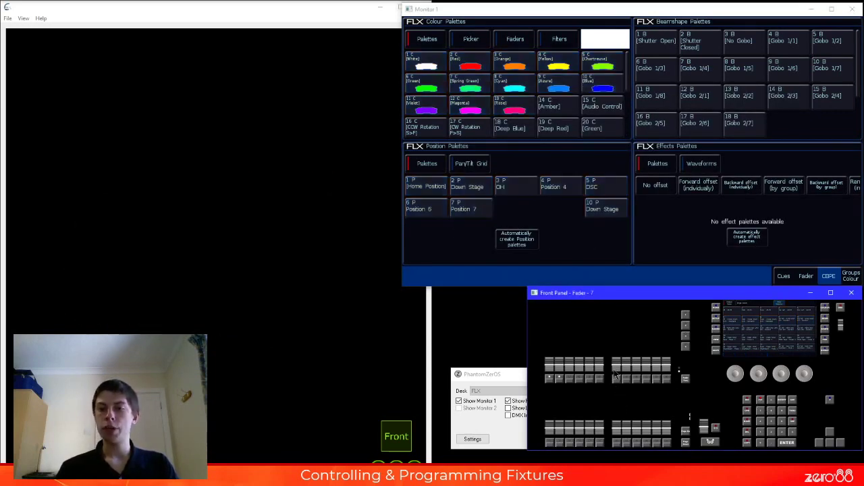
- Raise the Playback 7 fader to full and select the fixtures live in the output
drag(617, 364, 611, 268)
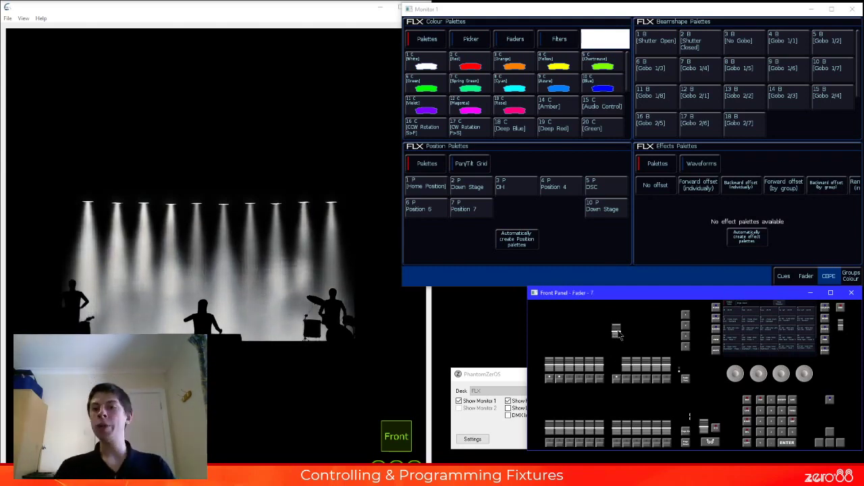
click(615, 364)
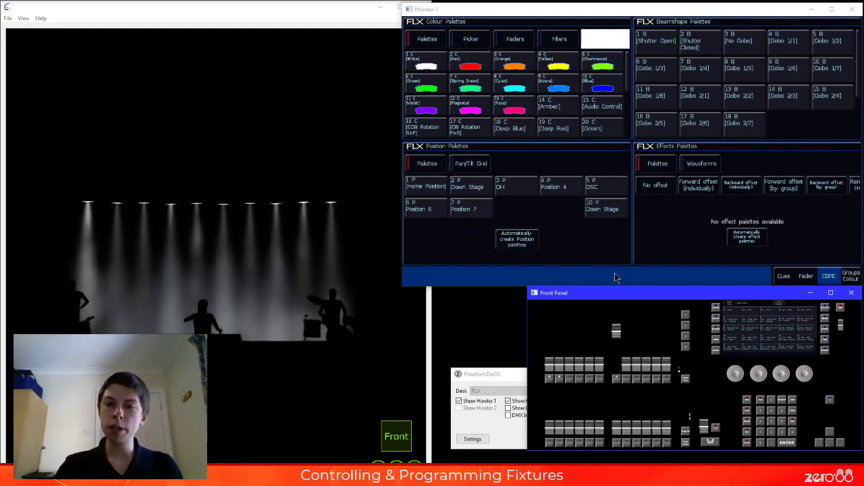
key(Return)
key(Return)
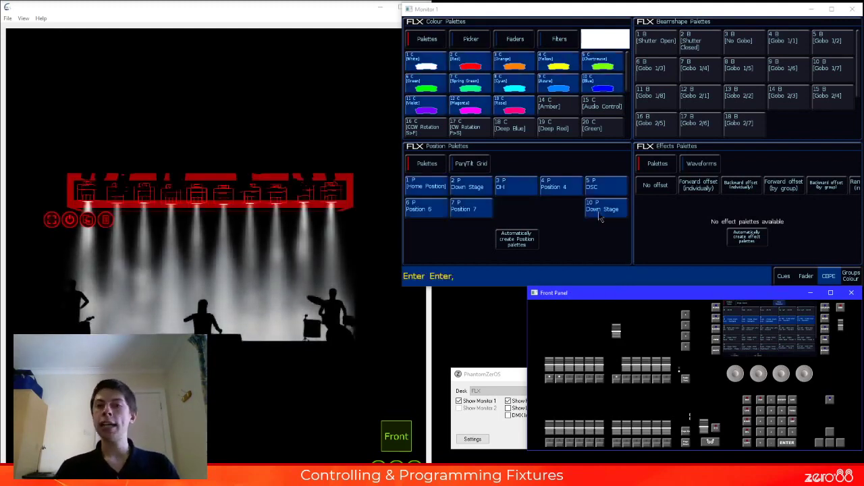
- Apply the Position 4 palette to the selected fixtures and record only their position to Playback 8
click(560, 187)
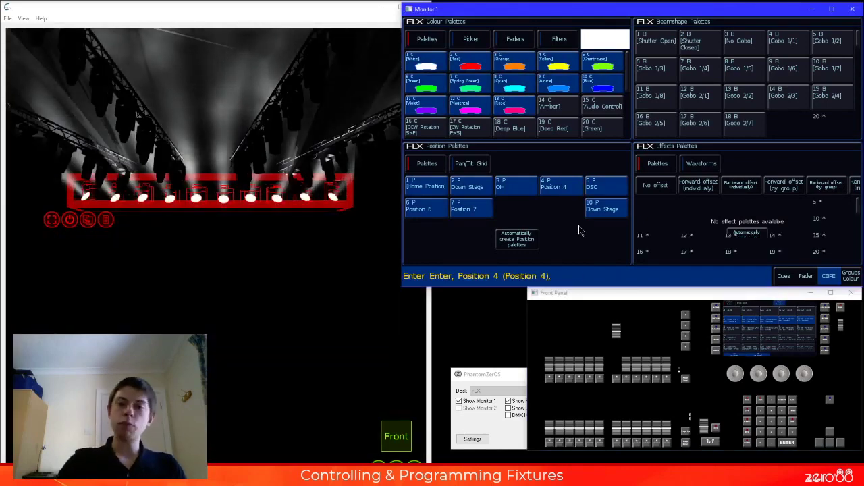
key(r)
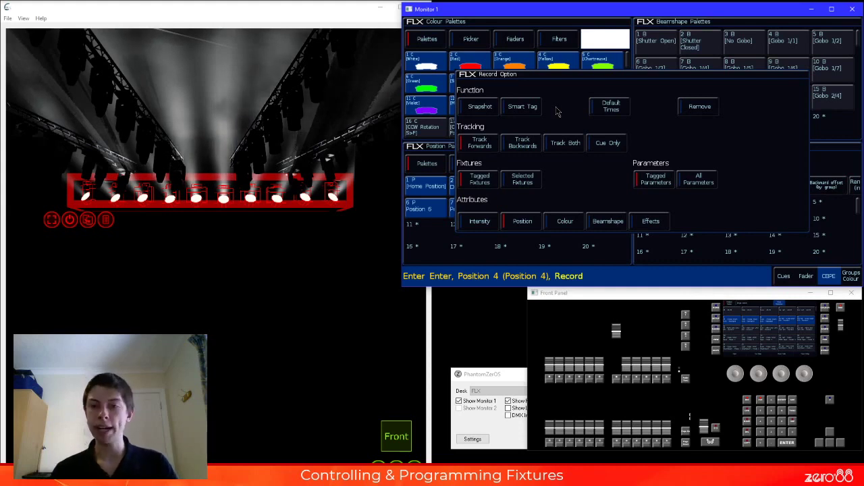
click(631, 381)
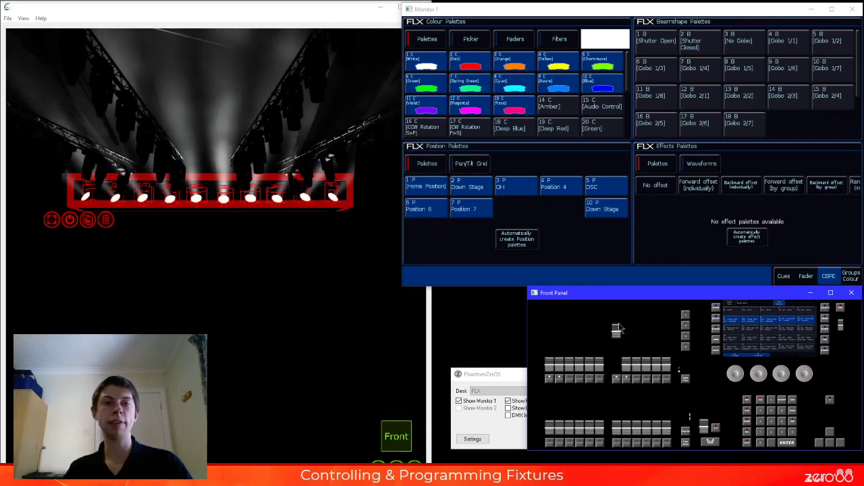
- Lower Playback 7 to zero, raise the Playback 8 fader to full and clear the programmer
drag(619, 333, 628, 385)
drag(628, 349, 632, 319)
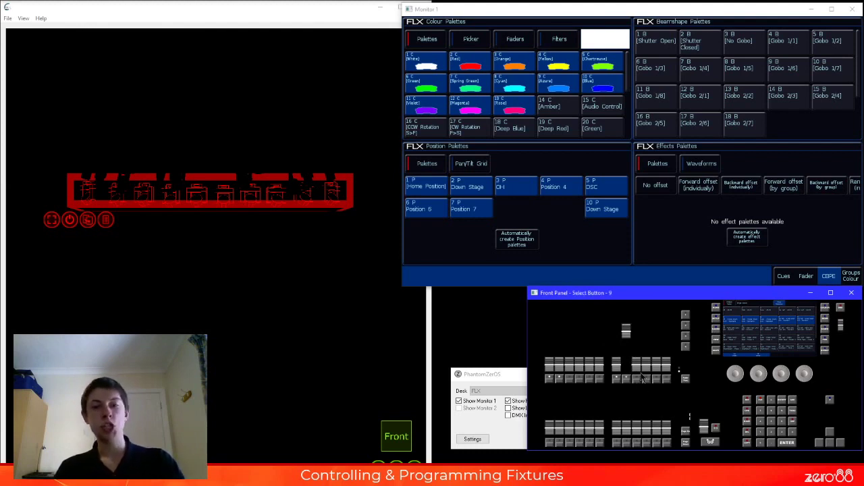
drag(640, 372, 640, 380)
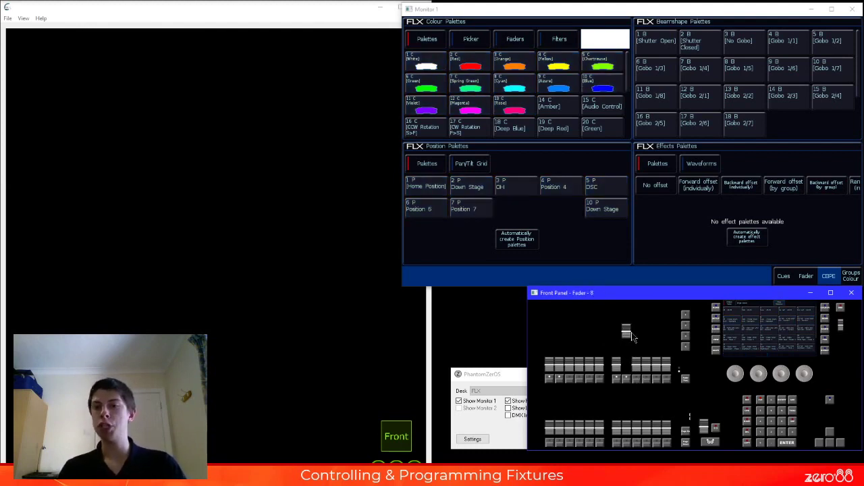
- Raise Playback 7 to full and test how raising and lowering the Playback 8 fader triggers its position
drag(628, 343, 620, 246)
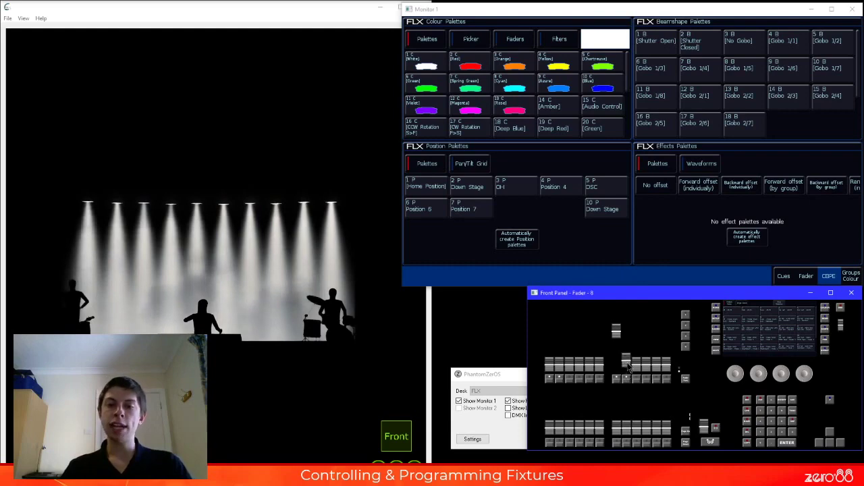
drag(628, 366, 629, 357)
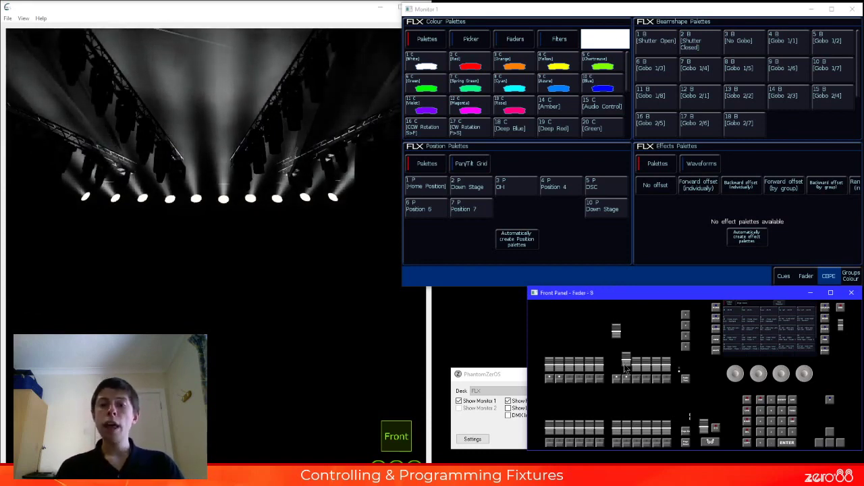
drag(627, 368, 639, 346)
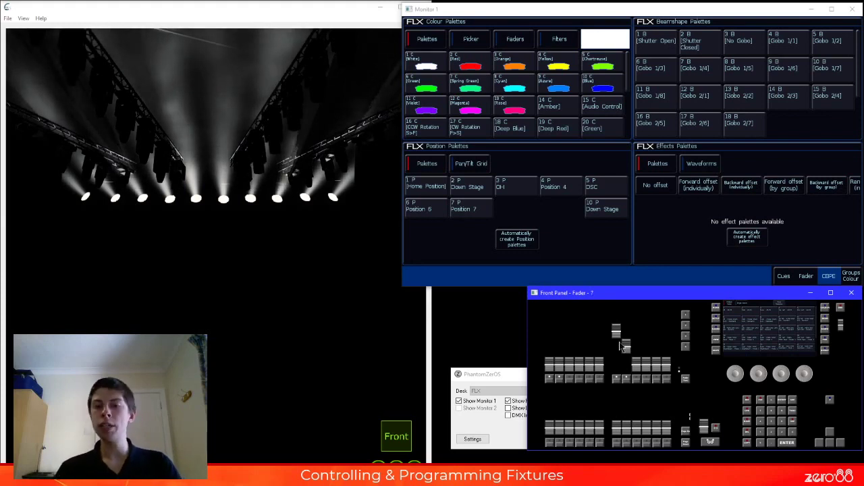
drag(639, 346, 637, 370)
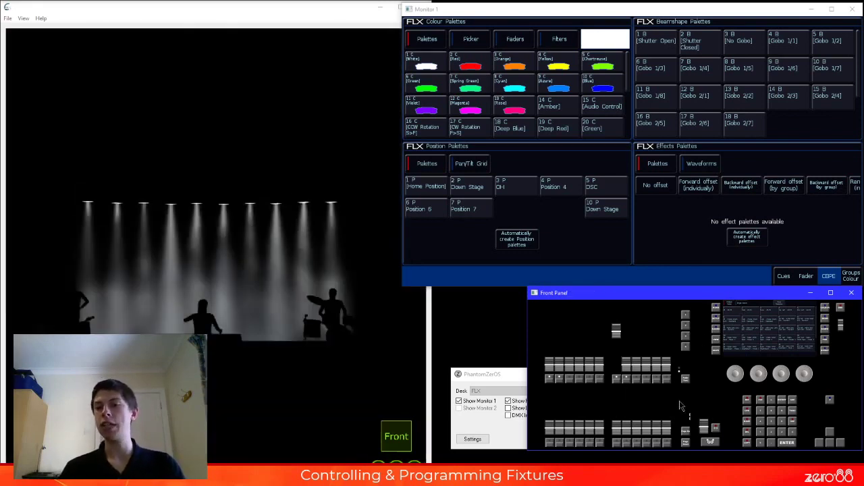
- Enable Position as a fader-controlled attribute in Playback 8's settings and accept the change
click(806, 276)
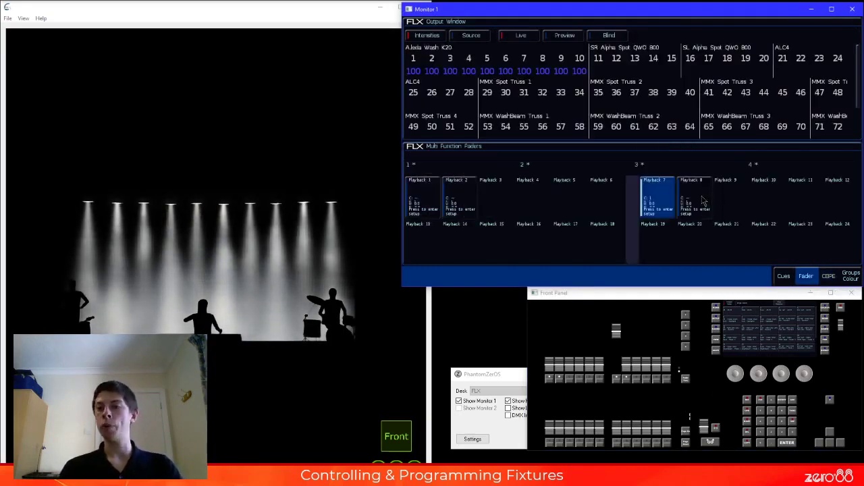
click(703, 200)
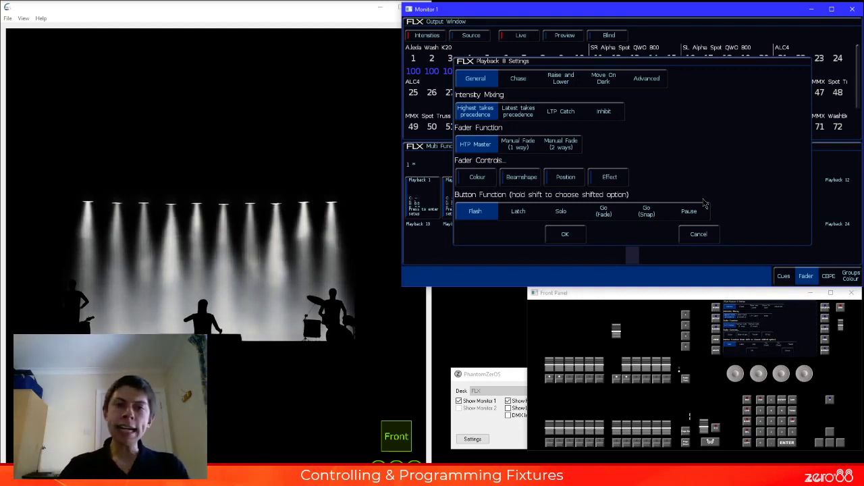
click(578, 179)
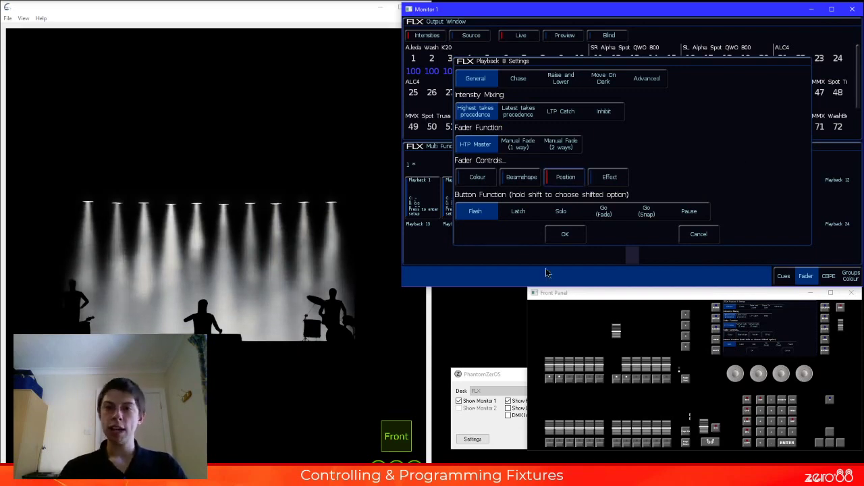
click(567, 235)
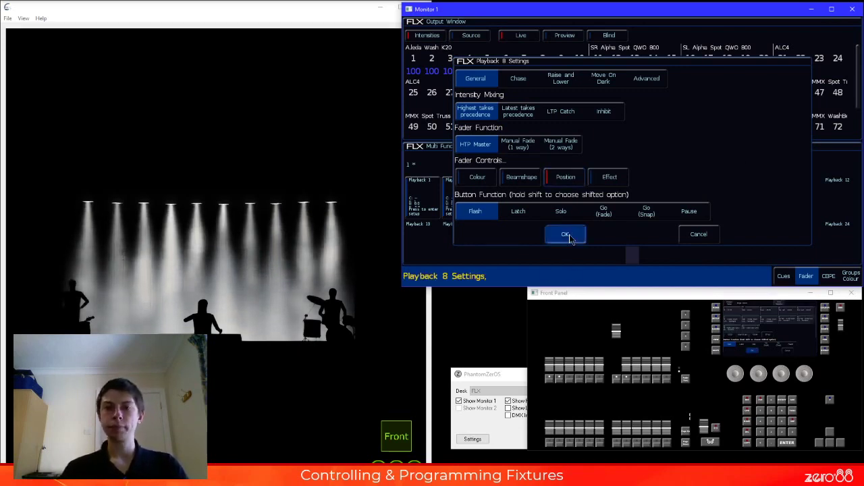
- Test moving the Playback 8 fader partway up and down to control how far the fixtures shift position
click(628, 368)
drag(628, 369, 629, 363)
click(622, 374)
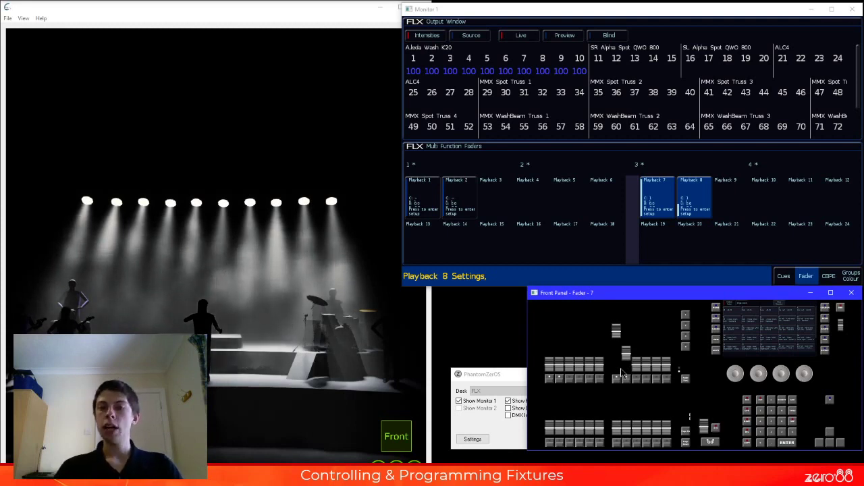
click(628, 358)
click(635, 362)
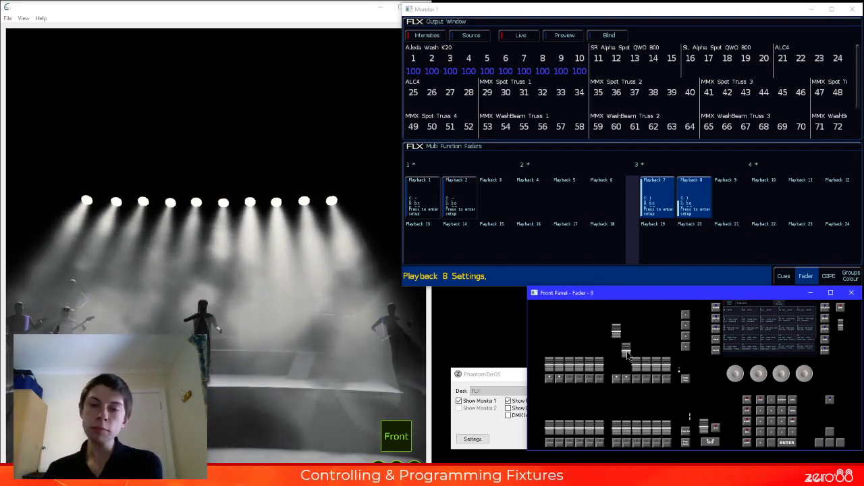
click(626, 349)
mouse_move(627, 350)
mouse_down()
mouse_move(627, 328)
mouse_move(626, 358)
mouse_up()
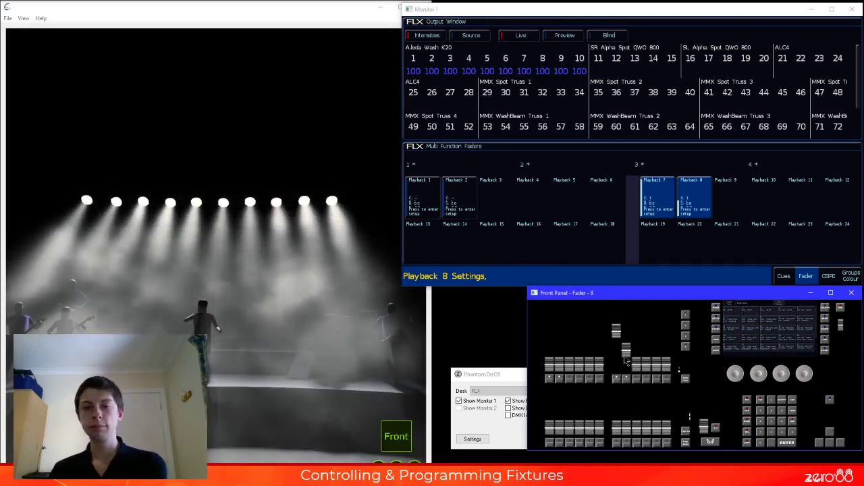
- Lower the Playback 7 and Playback 8 faders to zero
click(617, 336)
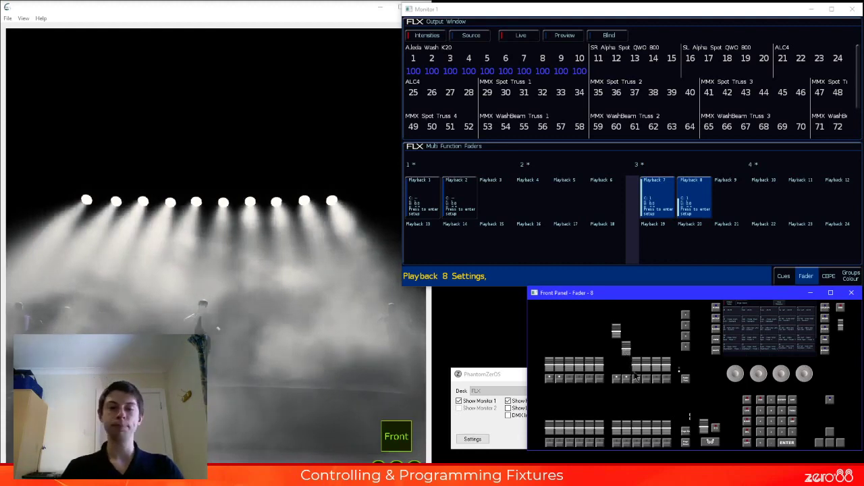
drag(617, 336, 624, 370)
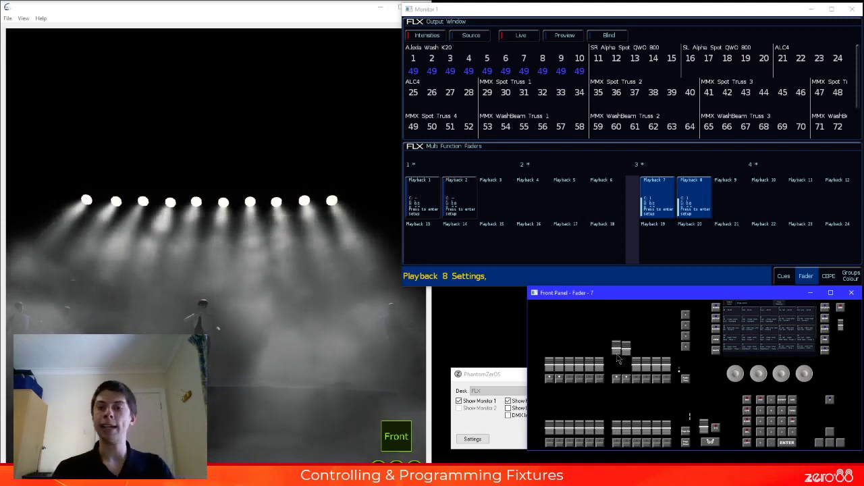
click(621, 381)
click(620, 381)
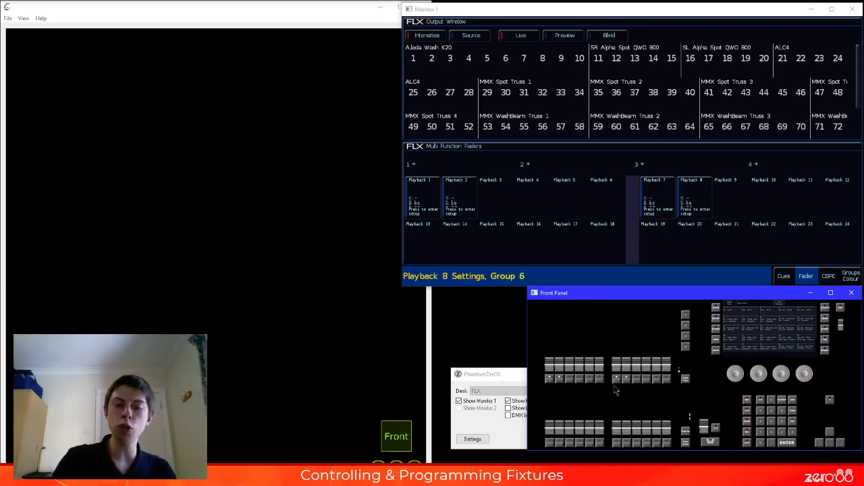
- Select Group 6, bring the fixtures to full, apply Colour 2 (Red) and record the look to Playback 11
key(Return)
key(at)
key(at)
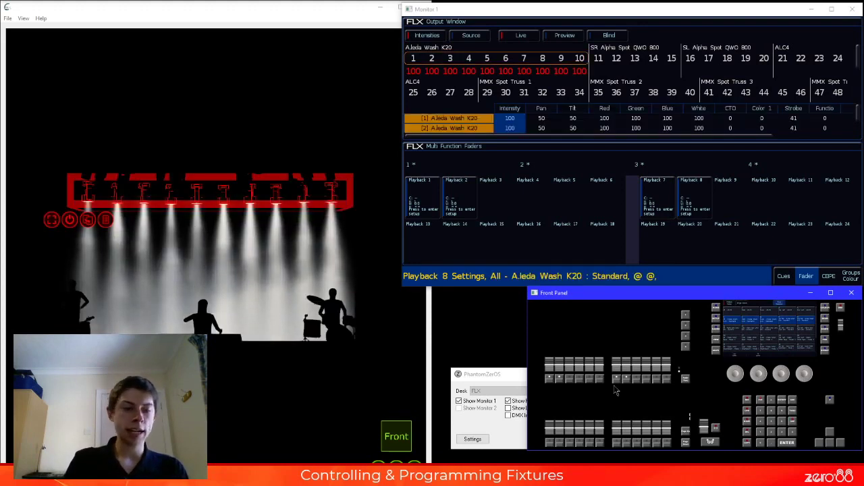
key(c)
key(2)
key(Return)
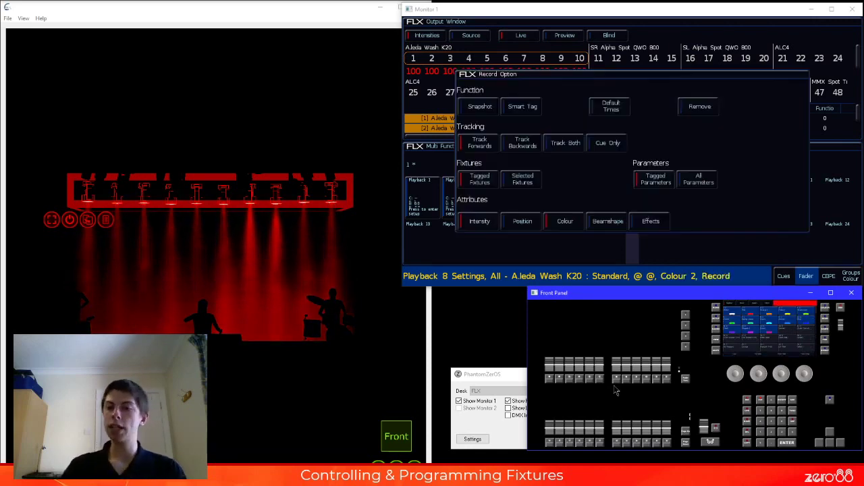
click(659, 382)
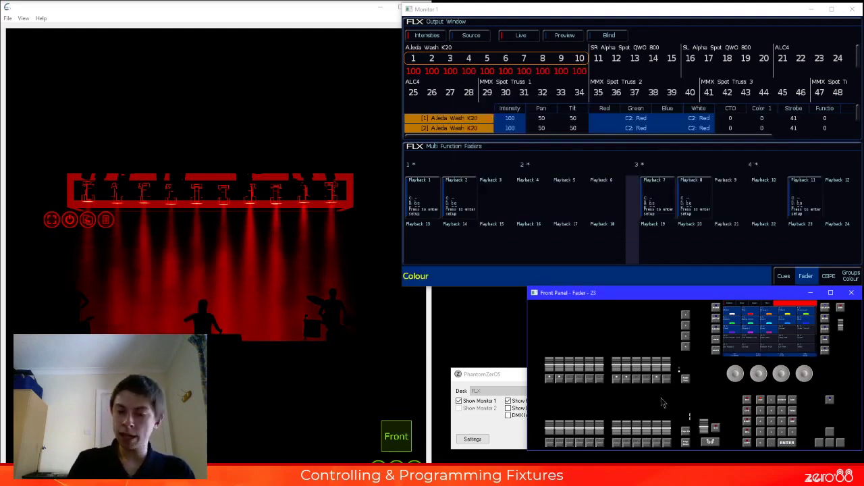
- Apply Colour 10 (Blue) to the selected fixtures, record it to Playback 12 and clear the programmer
key(Return)
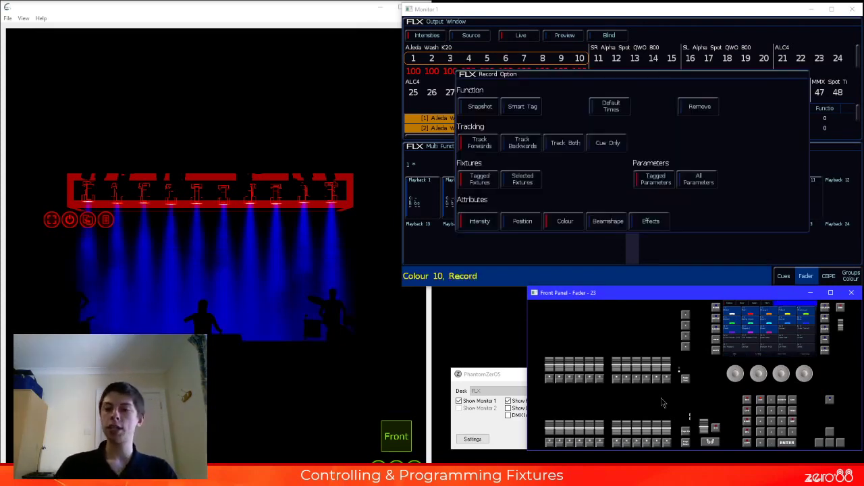
click(669, 386)
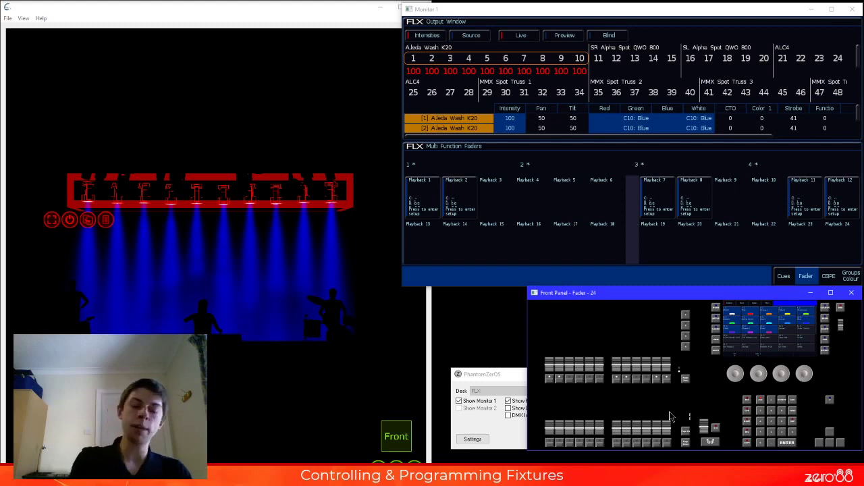
key(BackSpace)
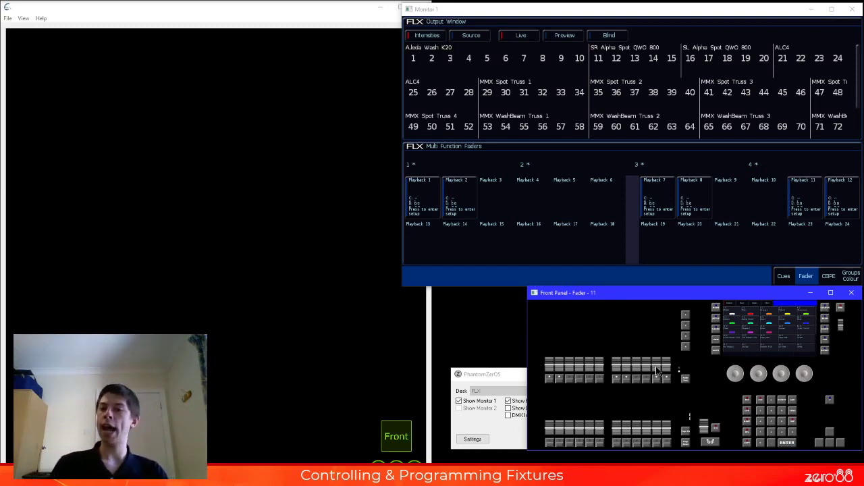
- With Playback 11 raised to full, set its cue 1 colour fade time to 0 and test triggering Playback 12 over it
drag(658, 372, 660, 279)
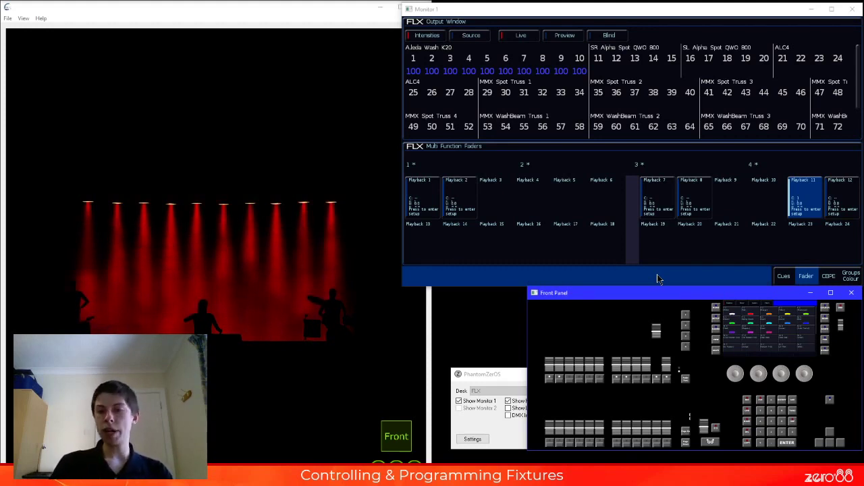
click(659, 379)
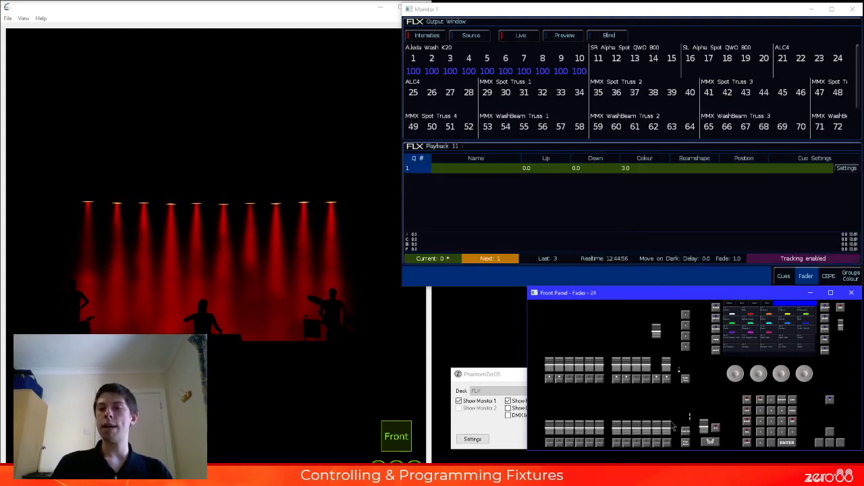
click(605, 197)
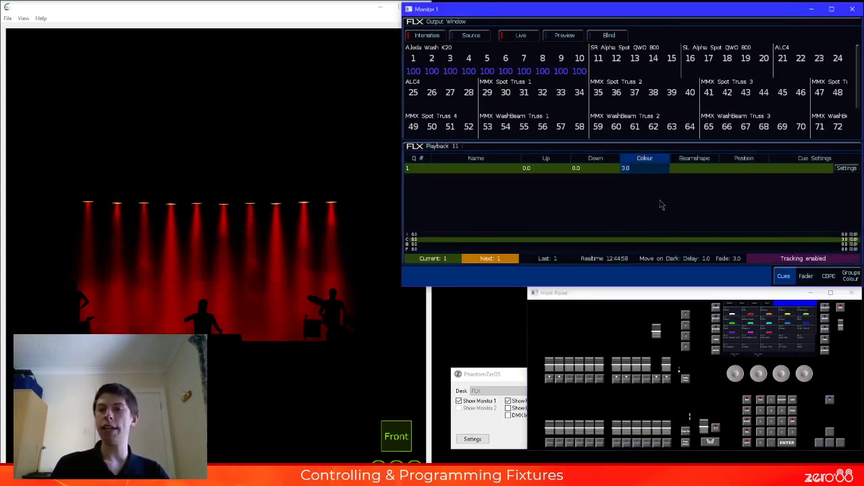
mouse_move(661, 335)
mouse_down()
mouse_move(654, 381)
mouse_move(656, 333)
mouse_up()
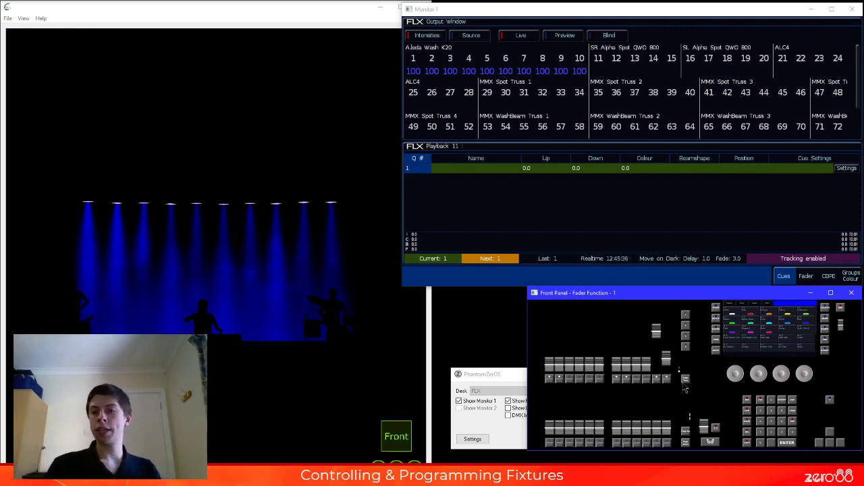
click(680, 357)
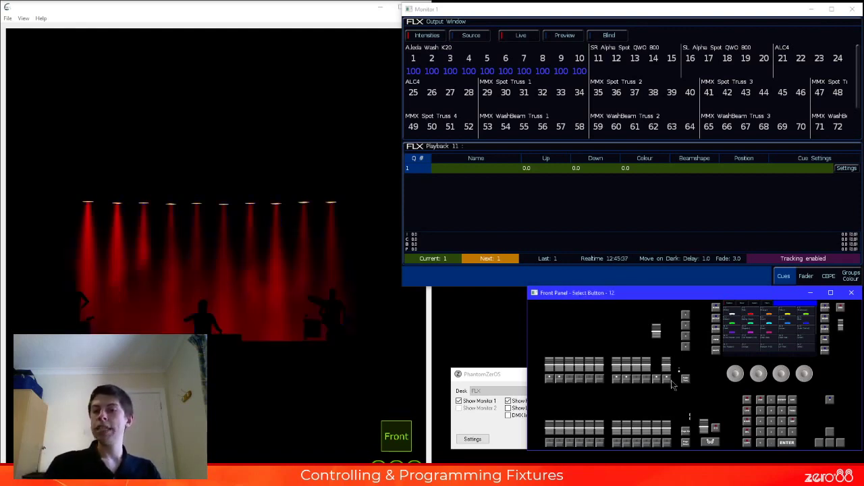
- Enable Colour as a fader-controlled attribute in Playback 12's settings and accept the change
click(808, 277)
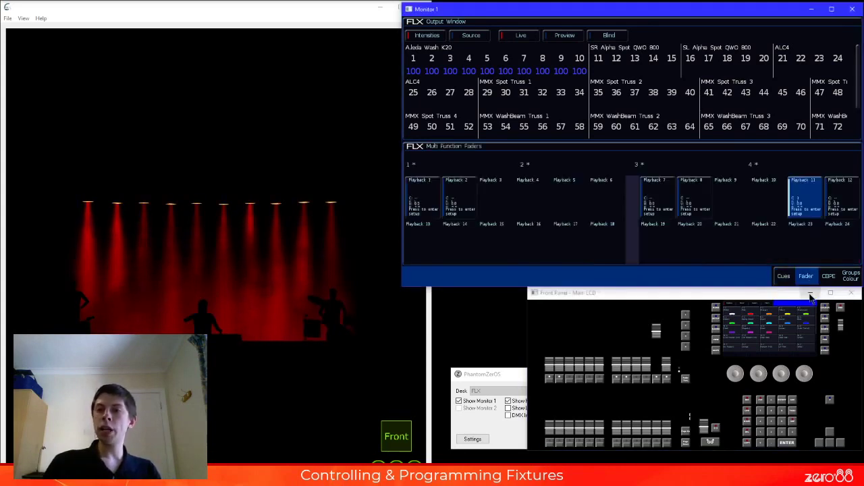
click(845, 197)
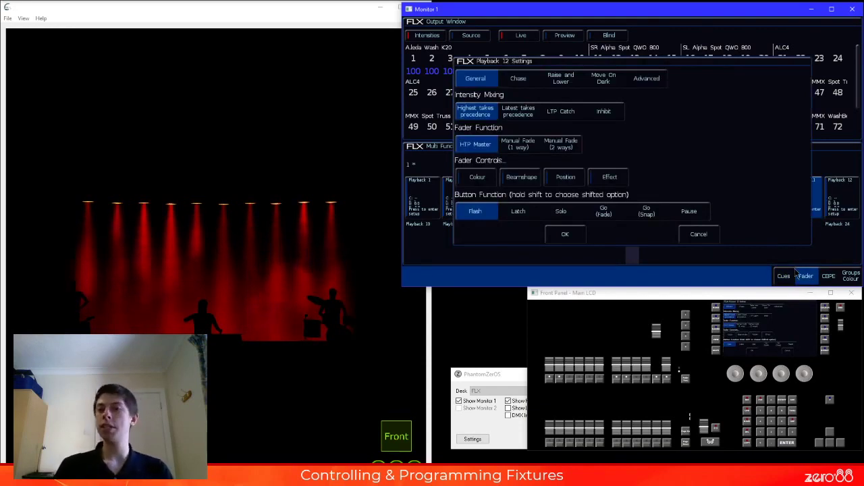
click(492, 178)
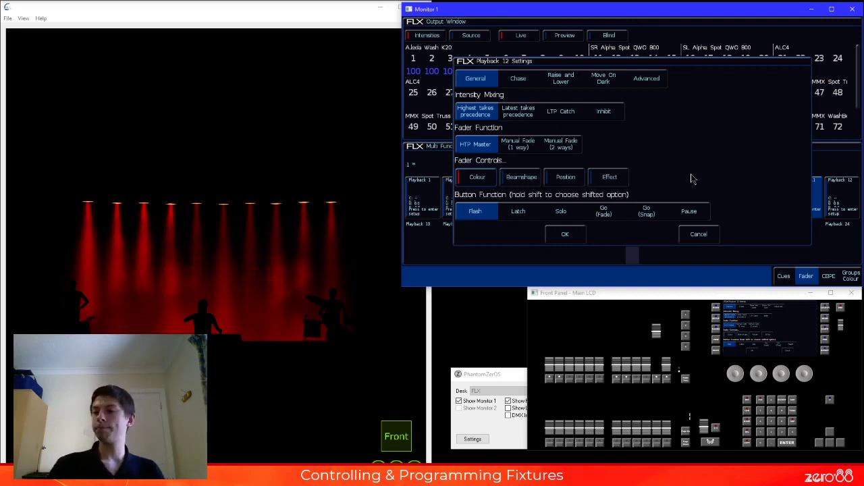
click(573, 235)
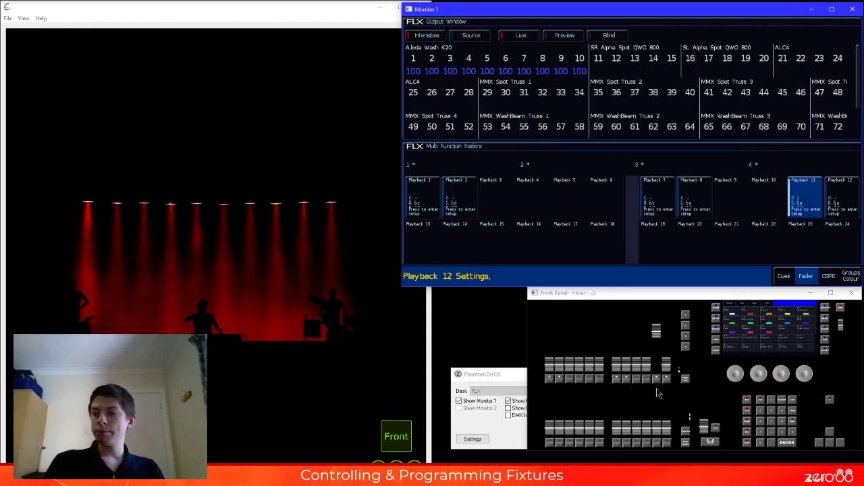
- Test fading between red and blue with the Playback 12 fader, and lower Playbacks 12 and 11 to zero
click(669, 372)
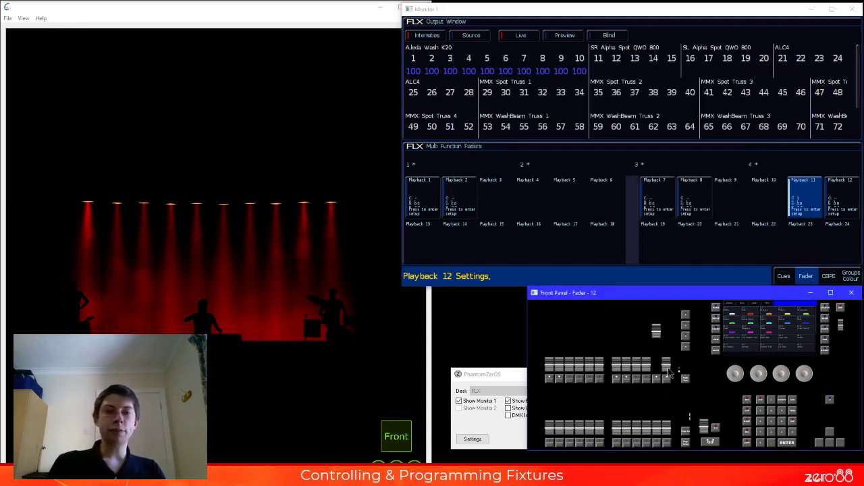
drag(669, 372, 686, 336)
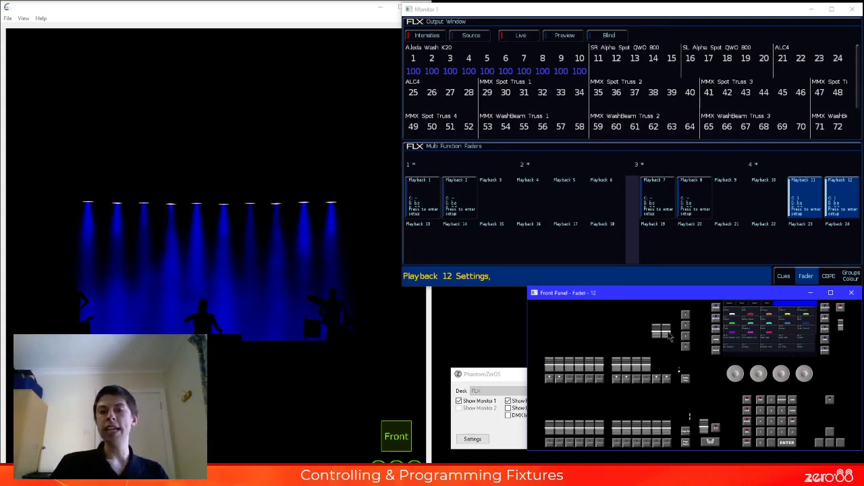
drag(670, 337, 668, 372)
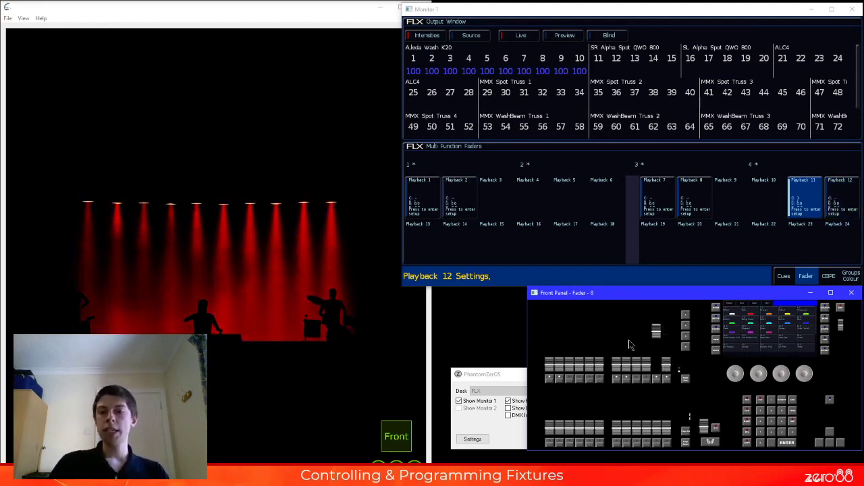
mouse_move(669, 368)
mouse_down()
mouse_move(668, 333)
mouse_move(669, 372)
mouse_move(667, 355)
mouse_move(677, 374)
mouse_up()
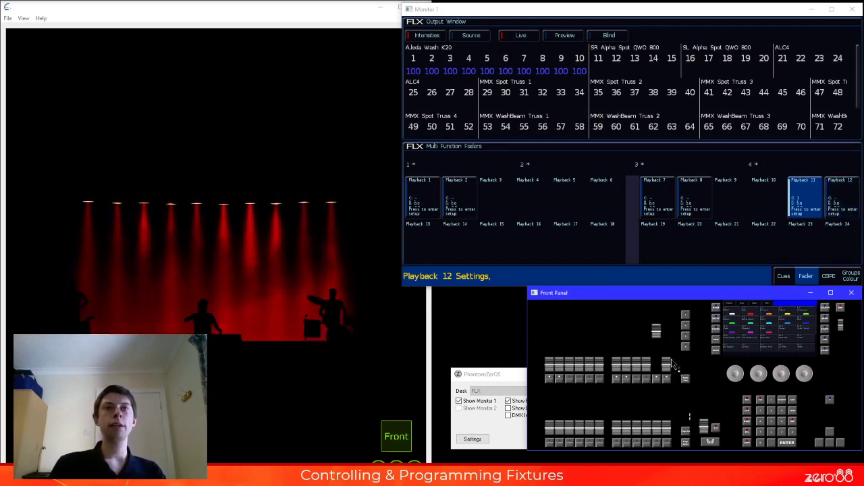
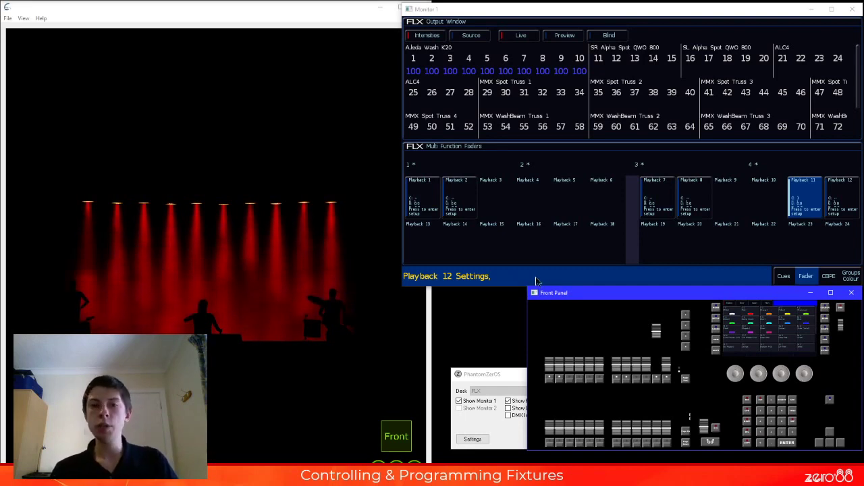
drag(658, 337, 660, 378)
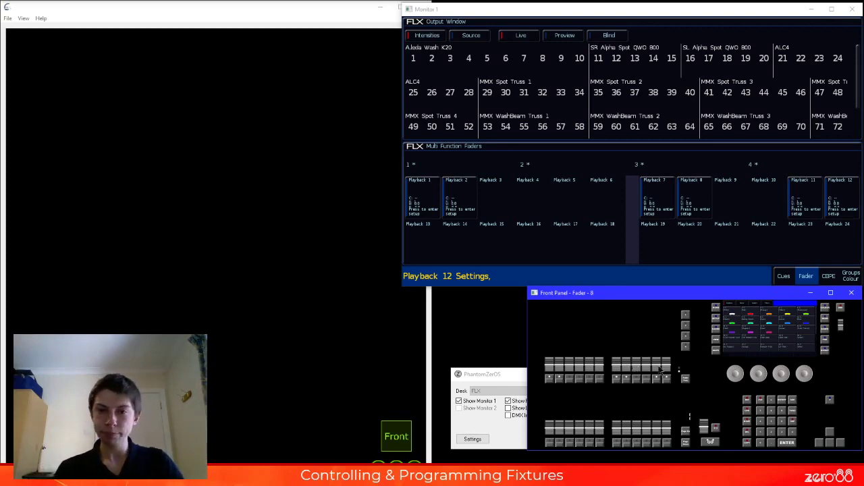
- Show the LCD window with the quick access functions and place it over the visualiser
click(514, 385)
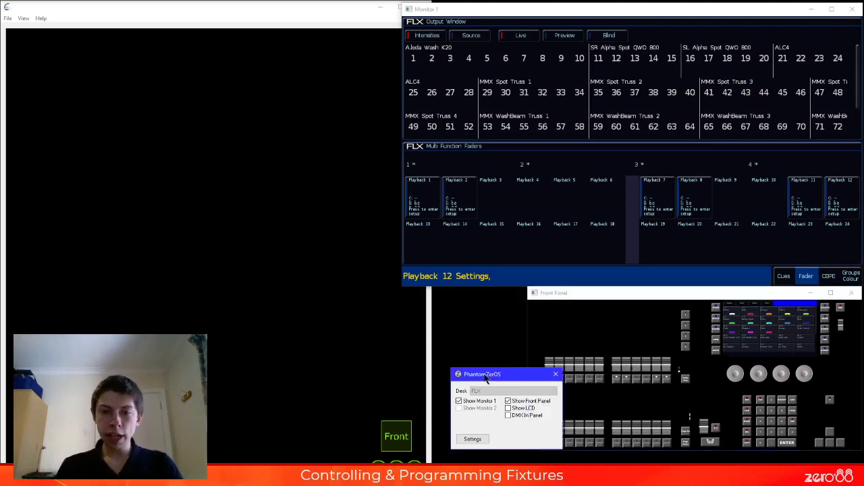
click(528, 411)
drag(633, 40, 372, 72)
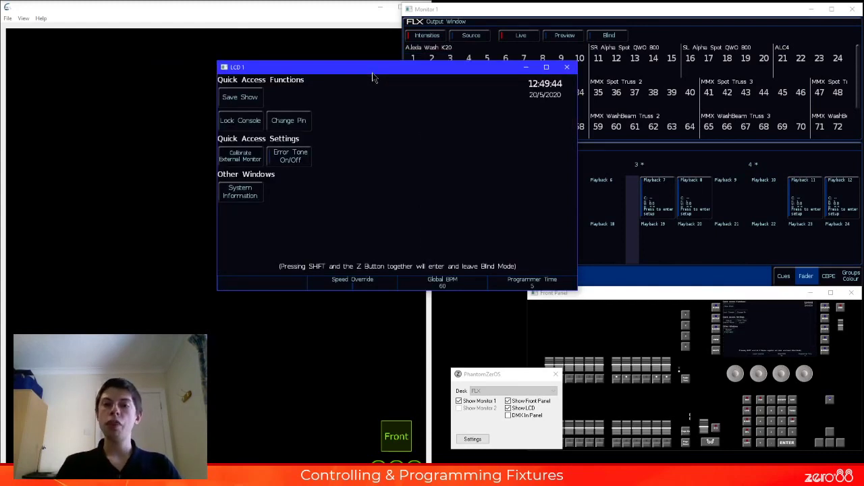
click(805, 375)
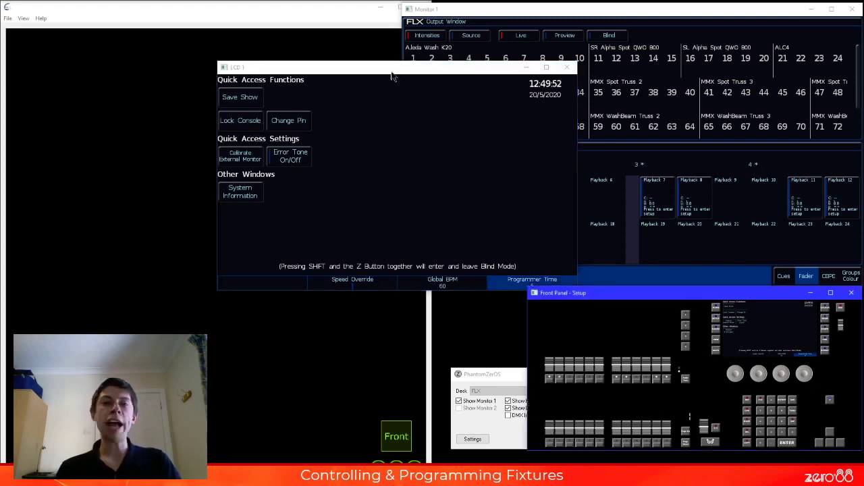
drag(392, 72, 347, 66)
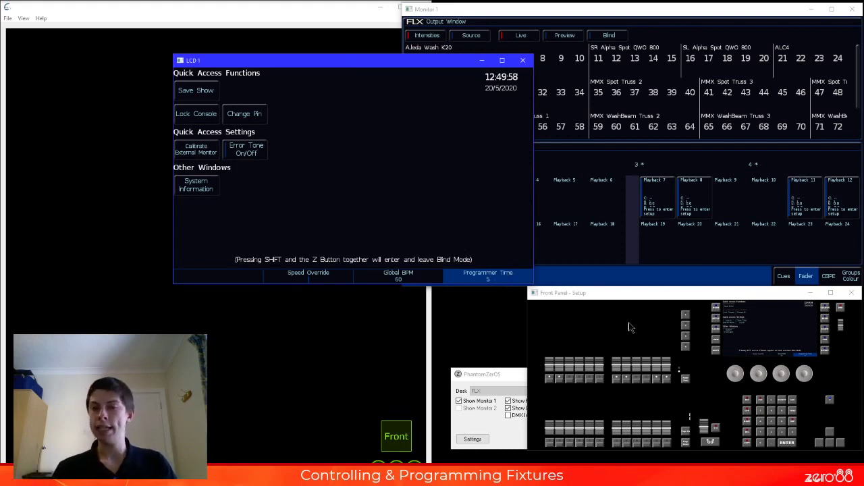
- Set the Programmer Time to 3.1 and close the LCD window
click(805, 372)
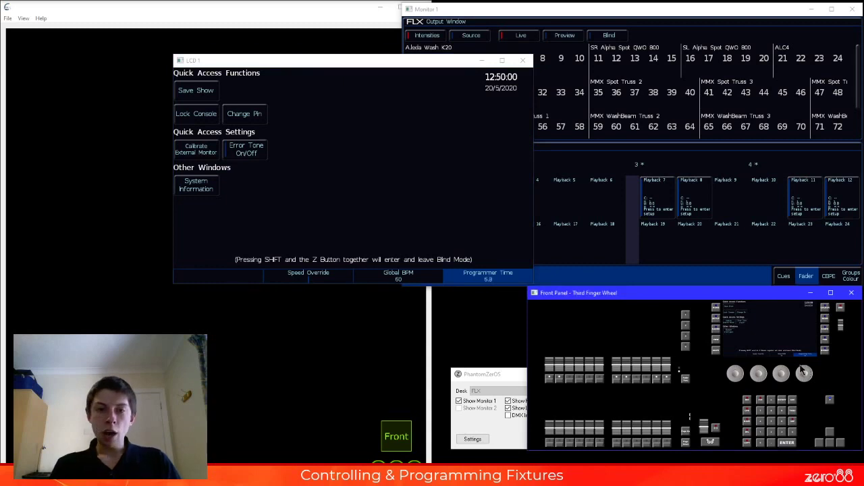
scroll(806, 372, up, 2)
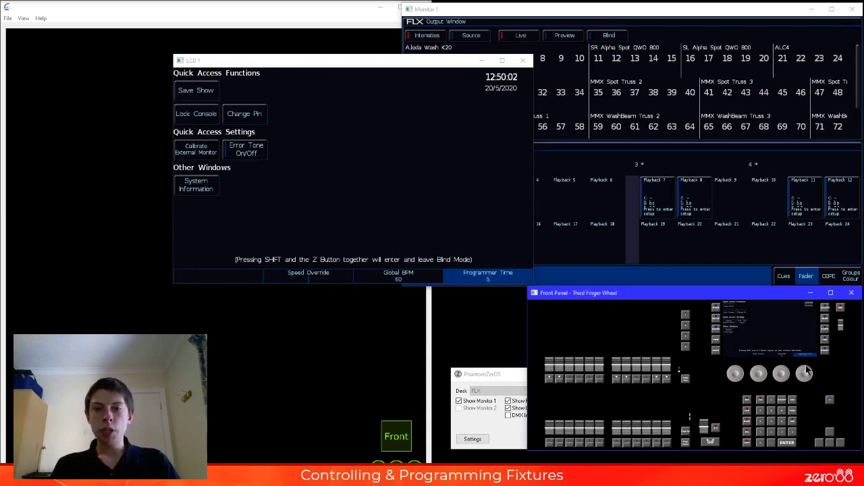
scroll(809, 371, down, 5)
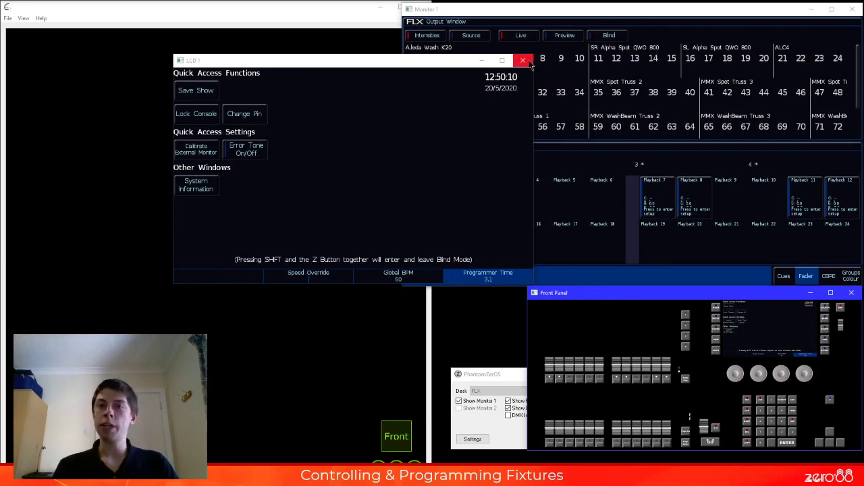
click(522, 60)
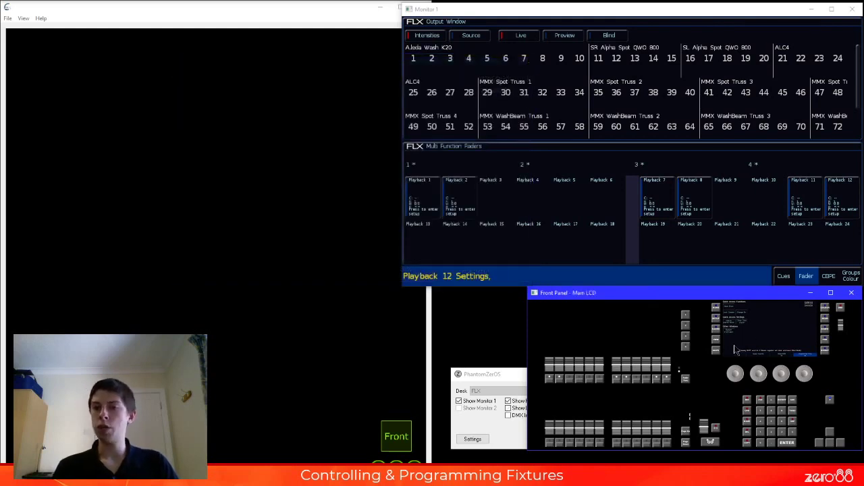
- Select all Aleda Wash K20 fixtures through Group 6, home them and apply the Colour 2 (Red) palette
click(572, 278)
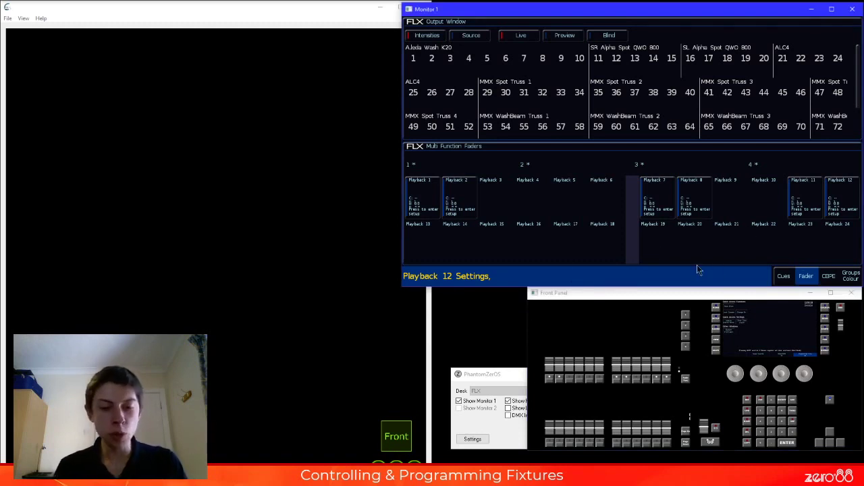
key(g)
key(6)
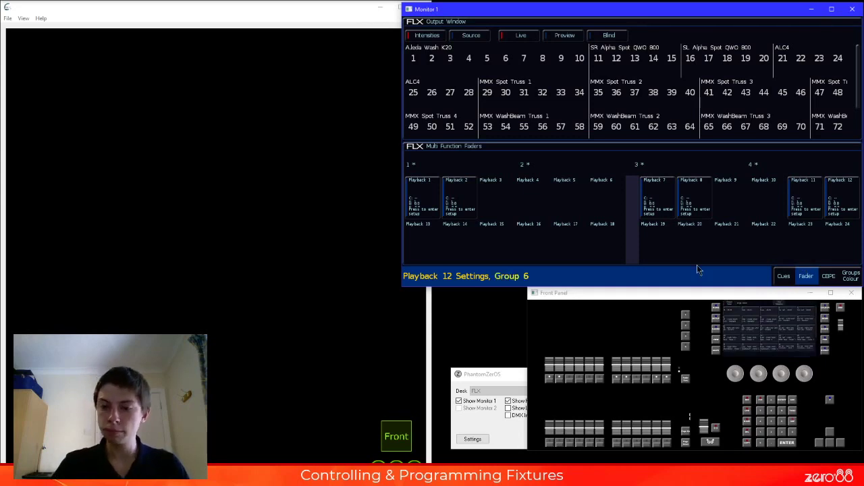
key(Home)
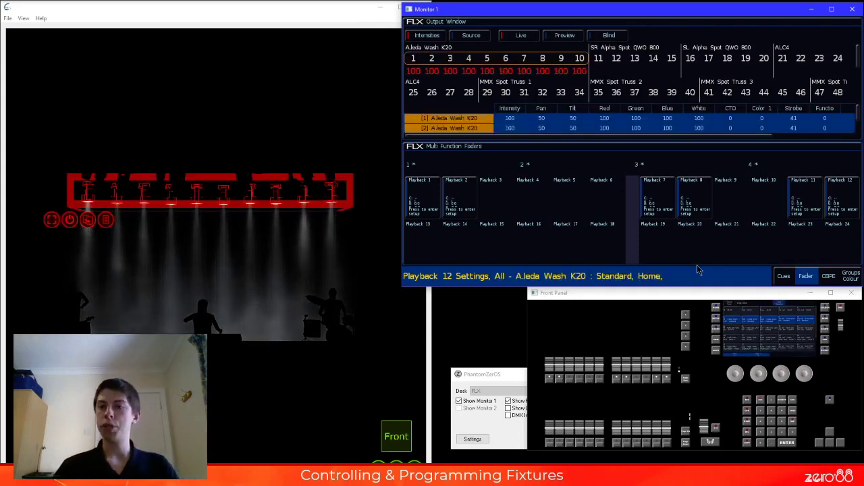
click(831, 277)
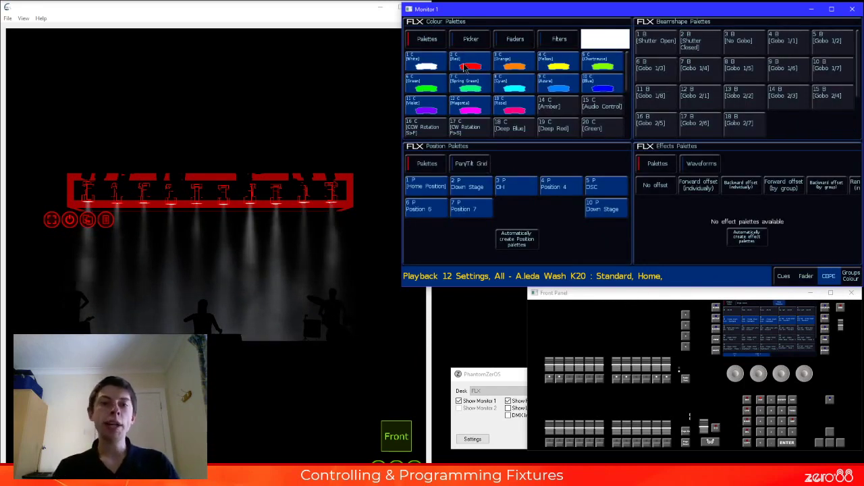
click(465, 69)
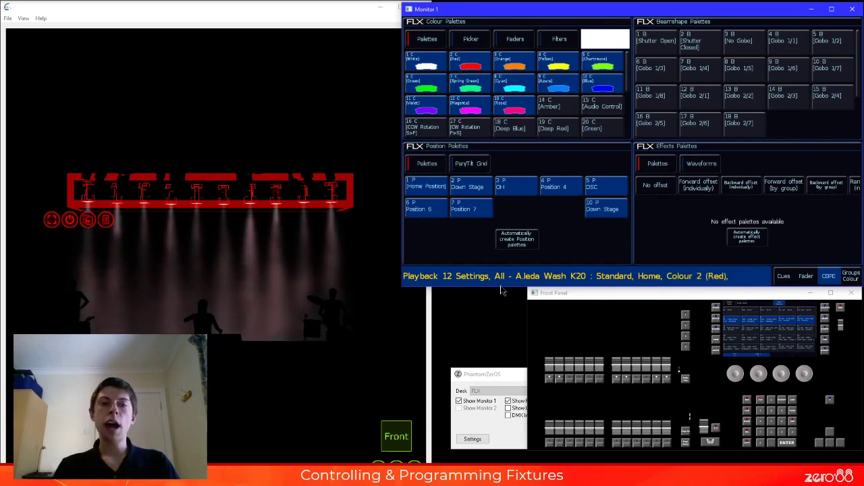
- Apply position palettes 5 (DSC), 4, 3 (OH) and 2 (Down Stage) in turn, and recolour the fixtures with Colour 10 (Blue)
click(598, 196)
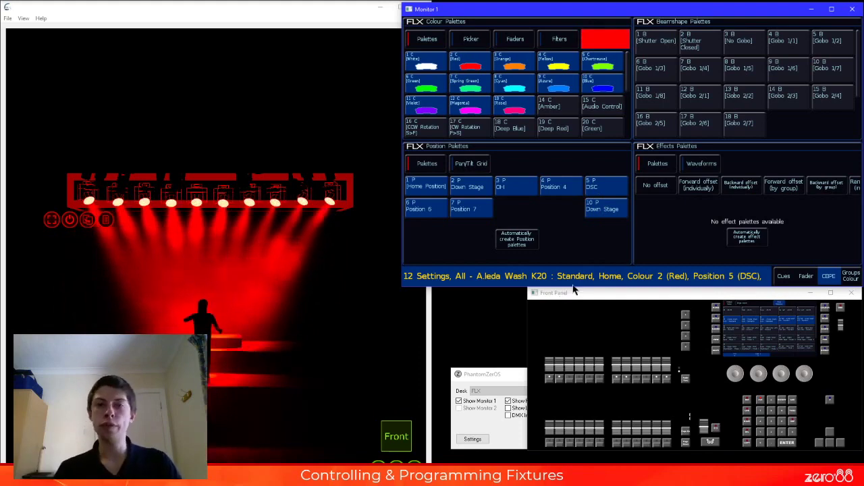
click(545, 191)
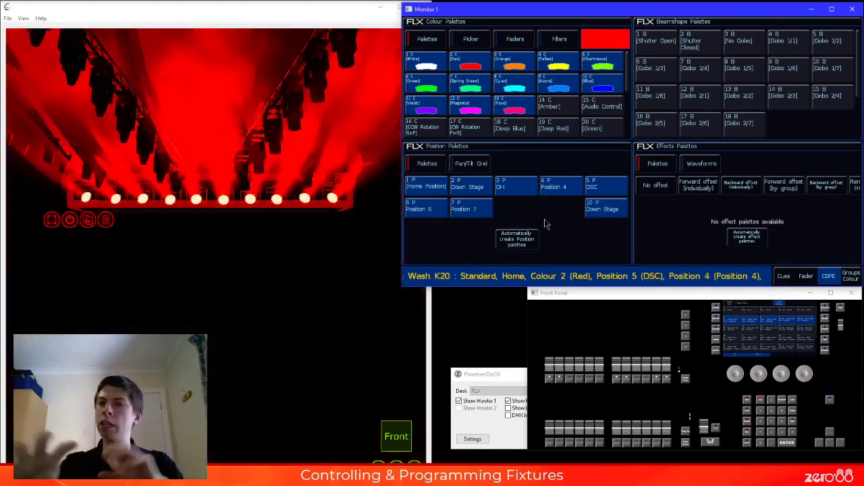
click(534, 193)
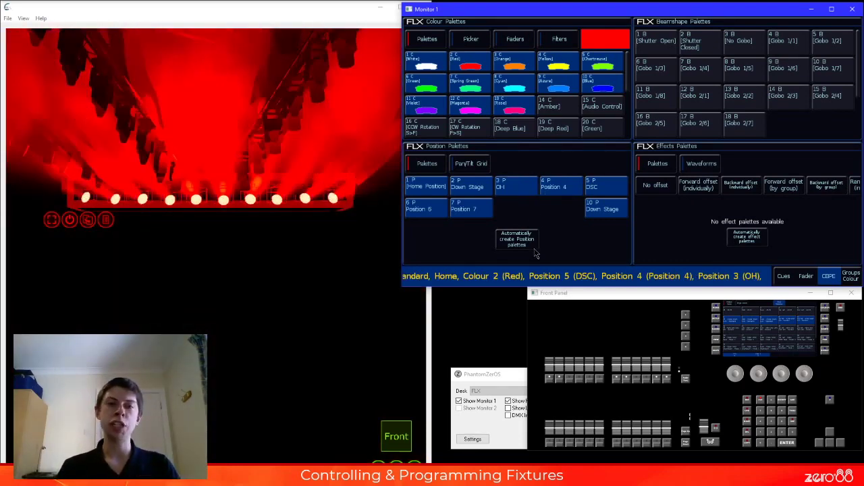
click(473, 189)
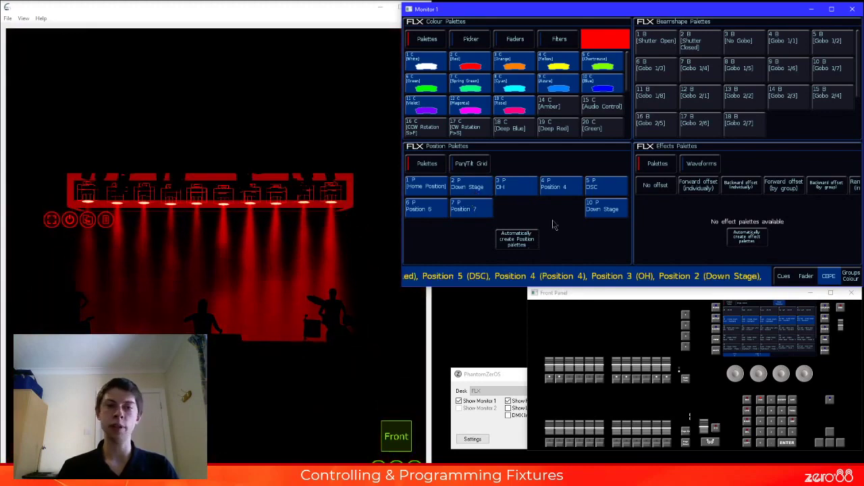
click(601, 87)
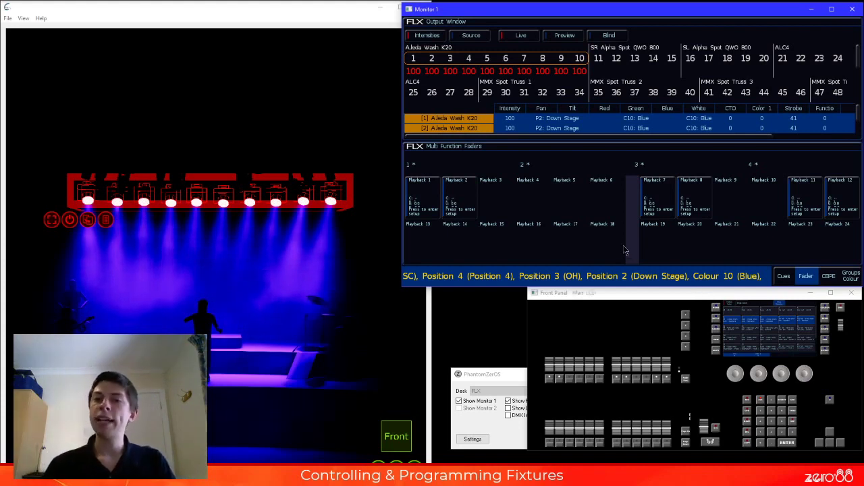
- Set Playback 6's fader function to Programmer Time and accept the settings
click(608, 196)
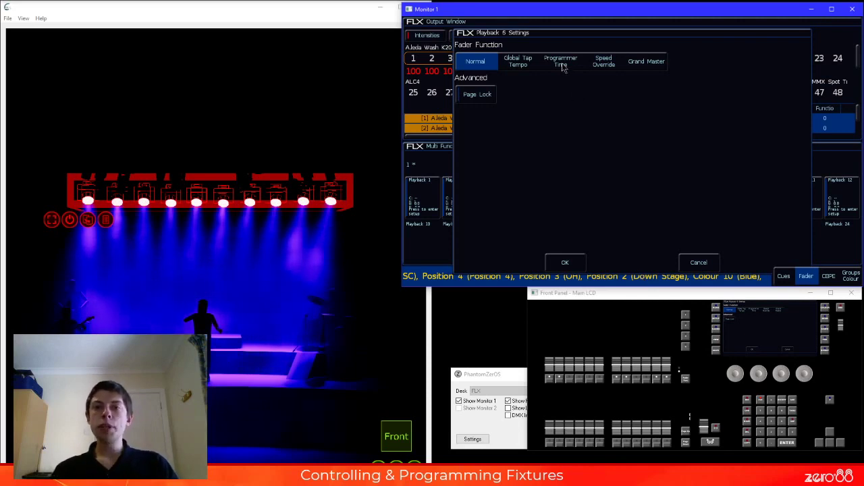
key(Right)
key(Right)
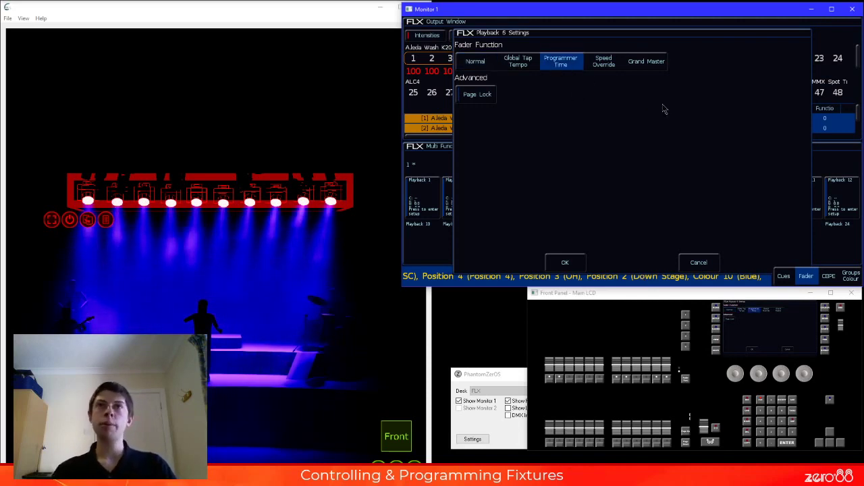
click(566, 265)
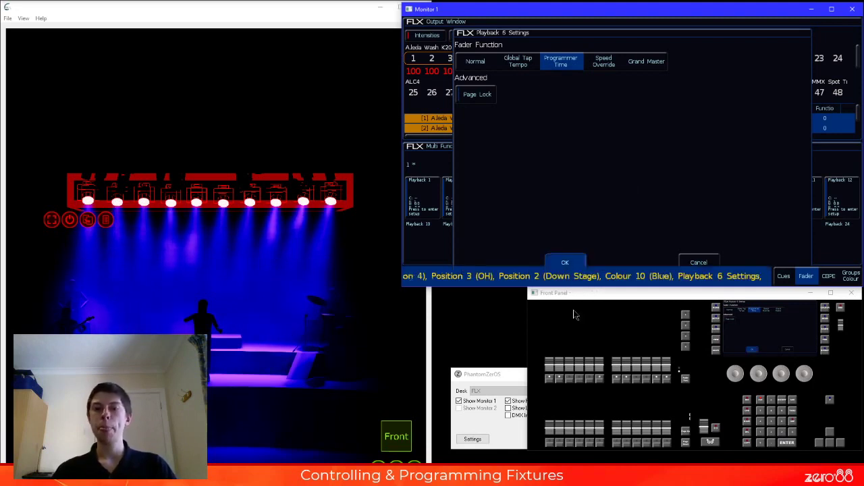
- Set the Programmer Time to 3.8 with the Playback 6 fader, check the enlarged monitor view, and lower the time to 2.1
click(603, 369)
drag(603, 367, 604, 358)
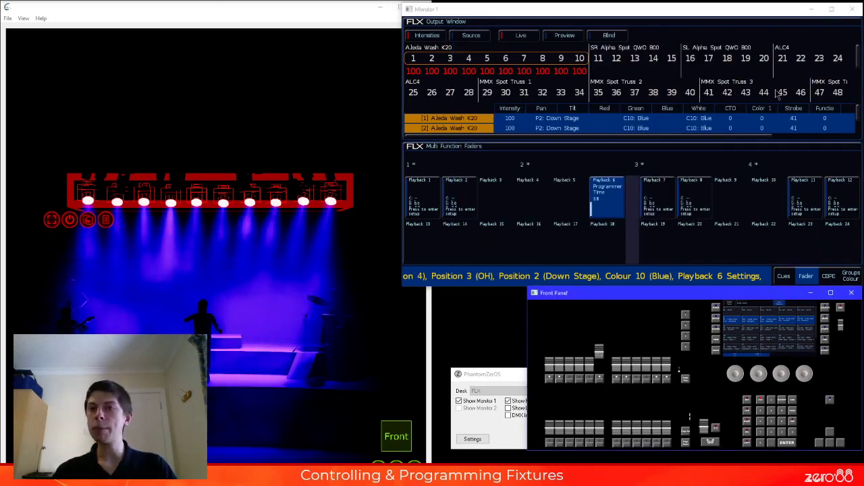
click(832, 11)
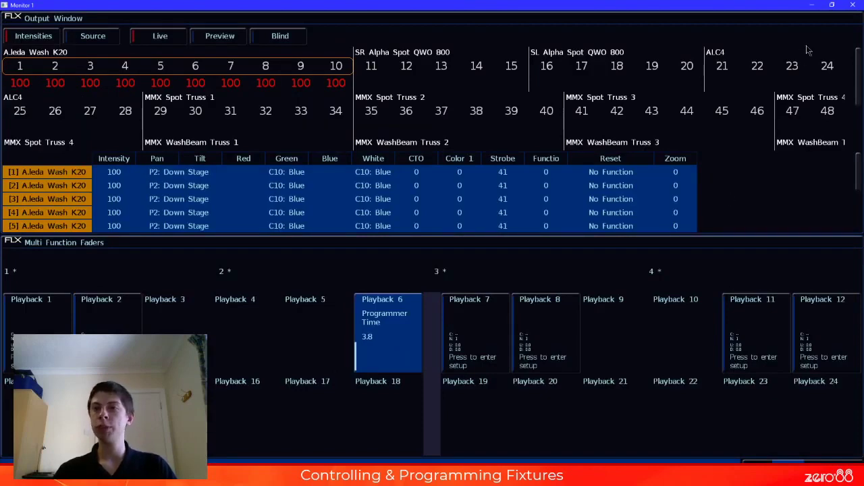
click(832, 5)
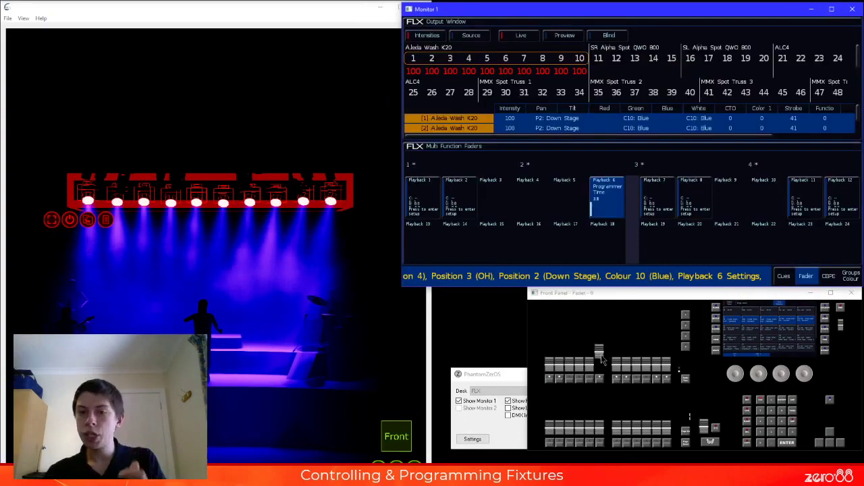
drag(600, 353, 601, 383)
click(601, 382)
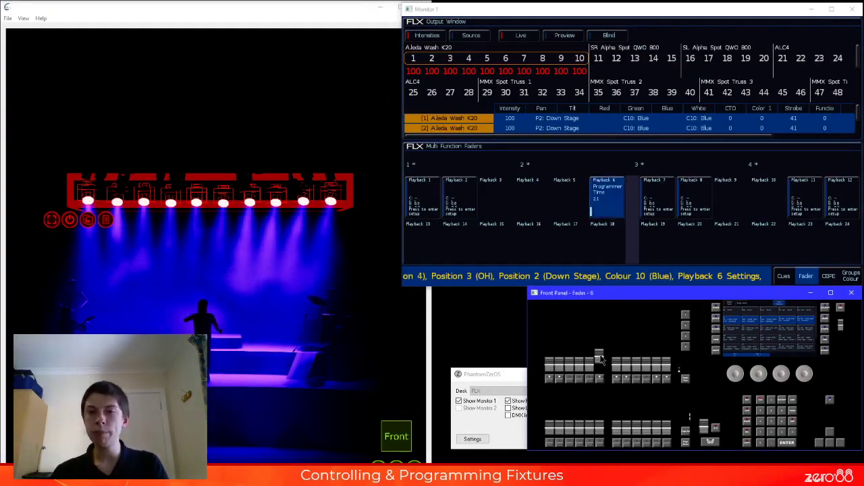
- Test palette changes to Red, Position 4 and Blue while varying the Programmer Time with the Playback 6 fader
click(829, 276)
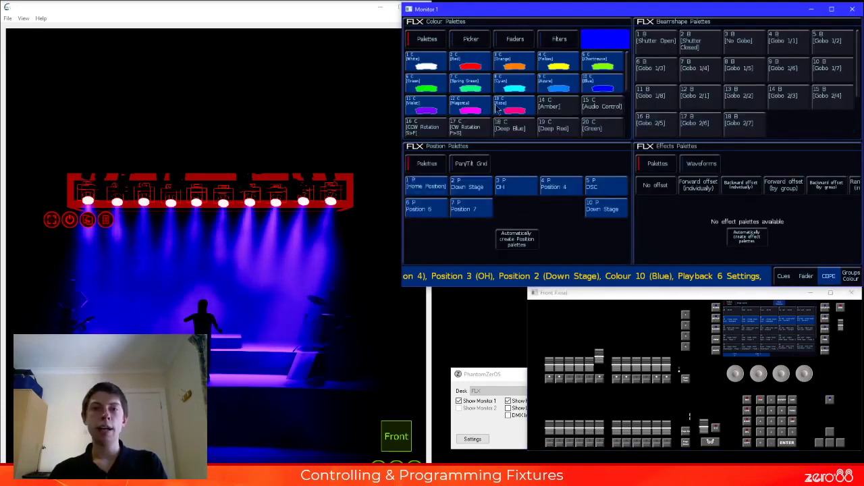
click(481, 71)
drag(595, 368, 595, 360)
click(559, 187)
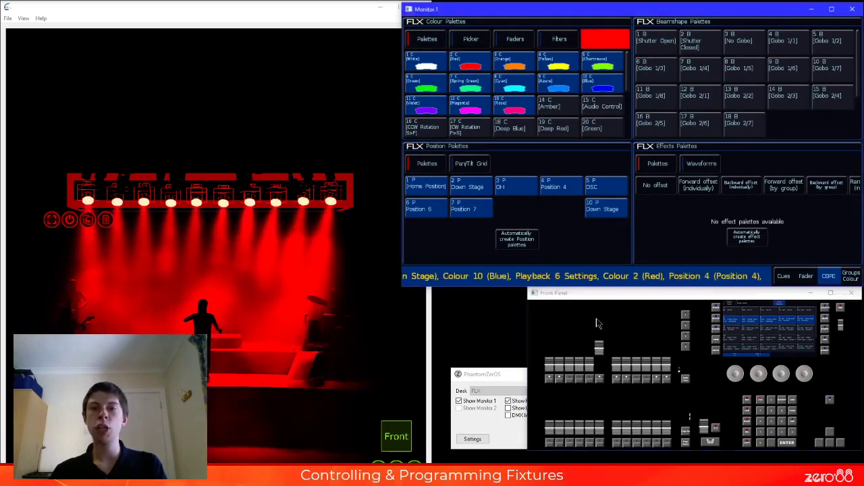
drag(599, 352, 599, 361)
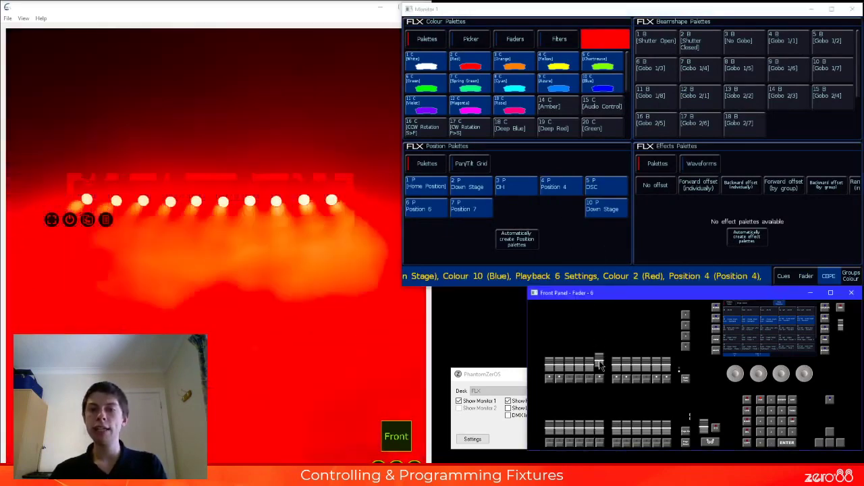
click(603, 85)
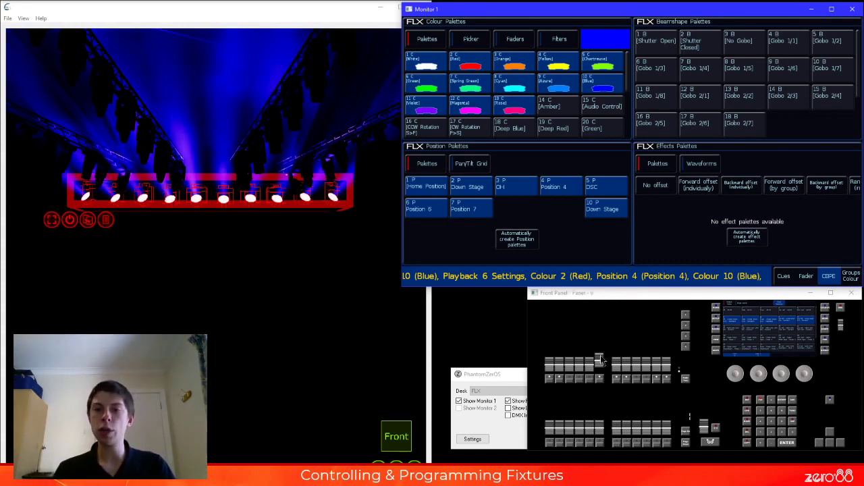
drag(599, 362, 603, 348)
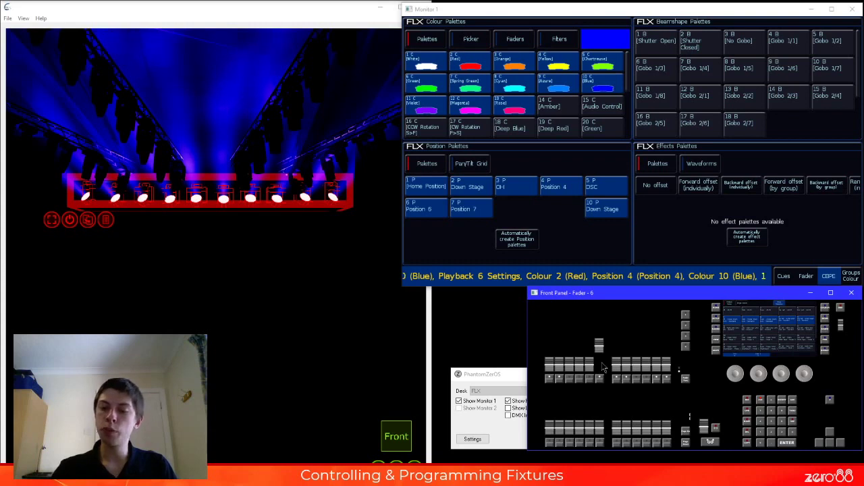
- Set fixture 14 to 50% and clear the programmer
text(14, @ 50)
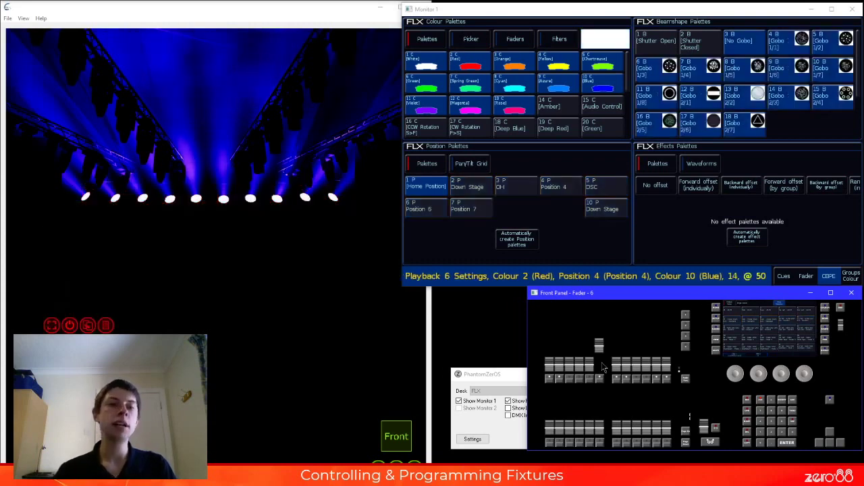
key(Return)
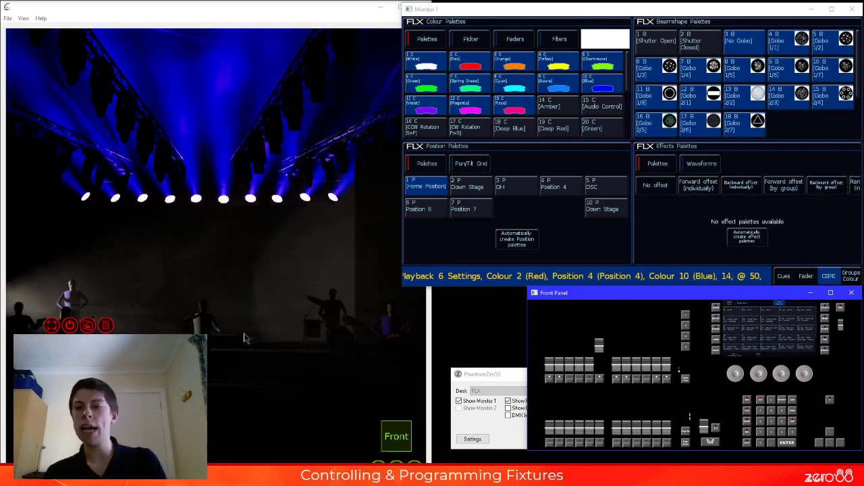
key(Escape)
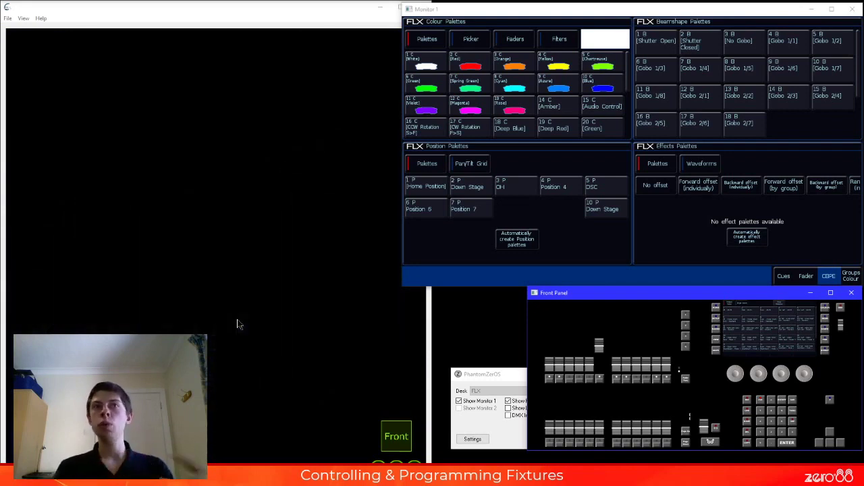
- Lower the Playback 6 fader slightly, raise the Playback 1 fader, and use the front panel's Clear function to release the look
drag(599, 351, 599, 359)
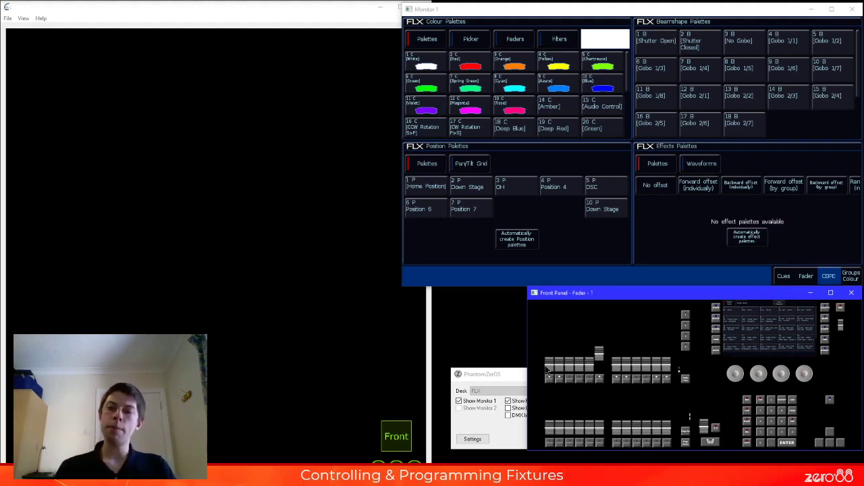
drag(554, 370, 553, 301)
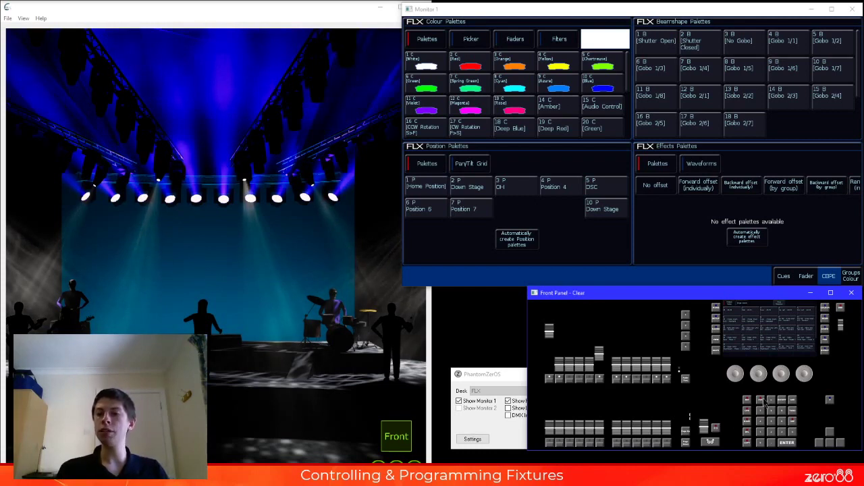
click(762, 402)
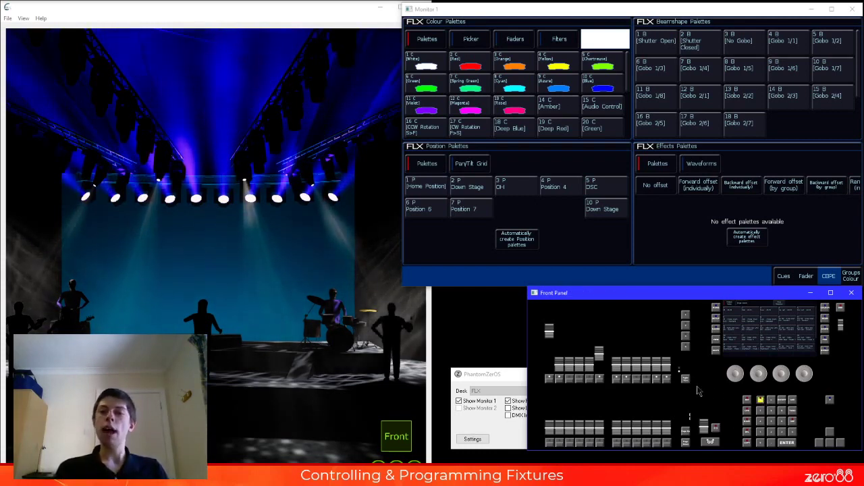
click(759, 401)
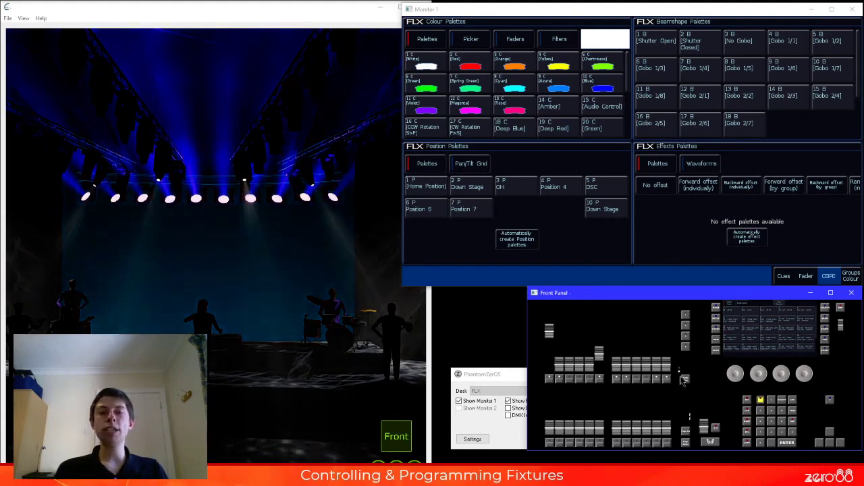